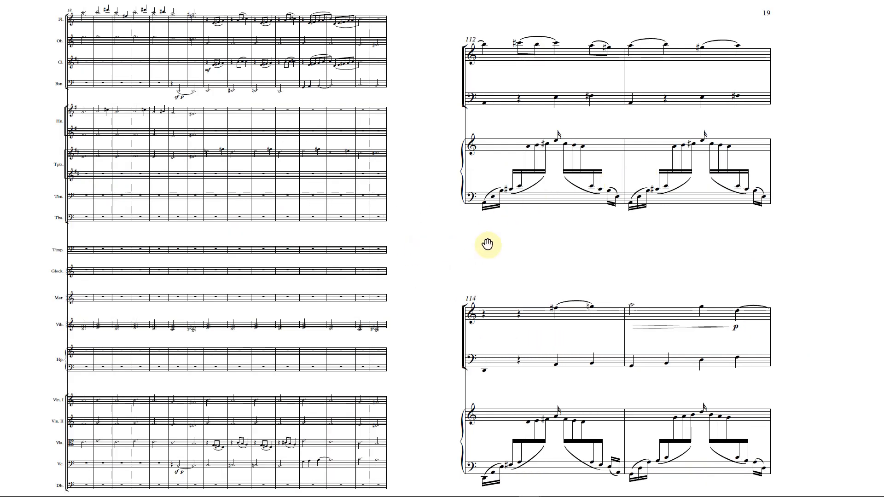
Step: Advance to the page comparing staff sizes 7, 6 and 5.4, and leave the full-screen view
left_click(628, 240)
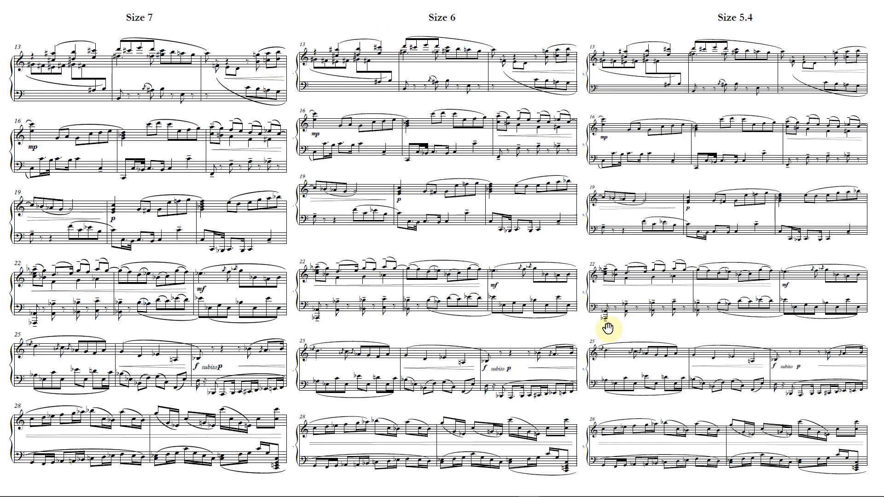
key("Escape")
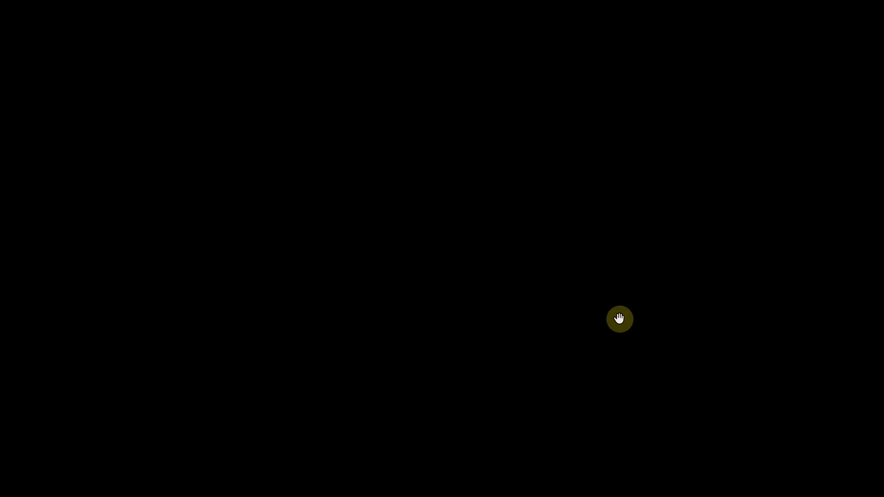
left_click_drag(469, 99, 0, 115)
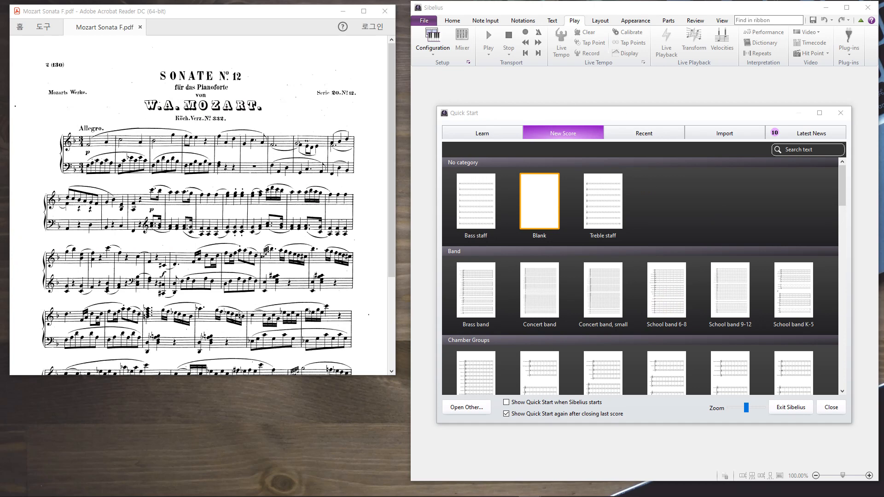
Step: Bring the browser window onto the screen and enlarge it over the score and Sibelius windows
left_click_drag(0, 46, 533, 30)
left_click_drag(766, 394, 857, 455)
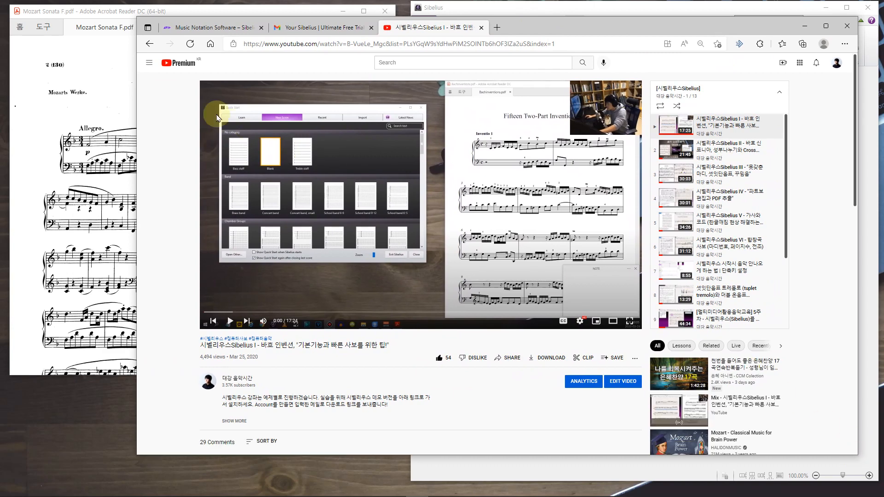
left_click_drag(136, 93, 36, 93)
Step: Return to the Google results for "sibelius" and open Avid's "Music Notation Software – Sibelius" page
left_click(123, 30)
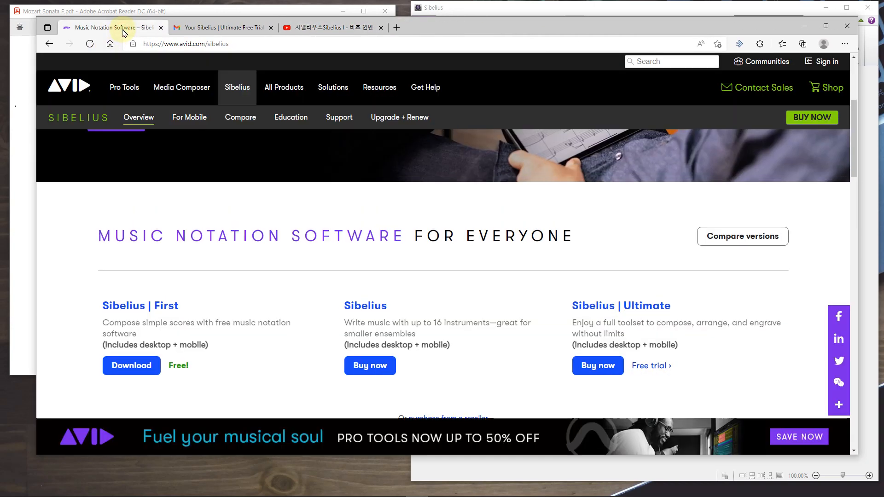
left_click(49, 45)
left_click(185, 74)
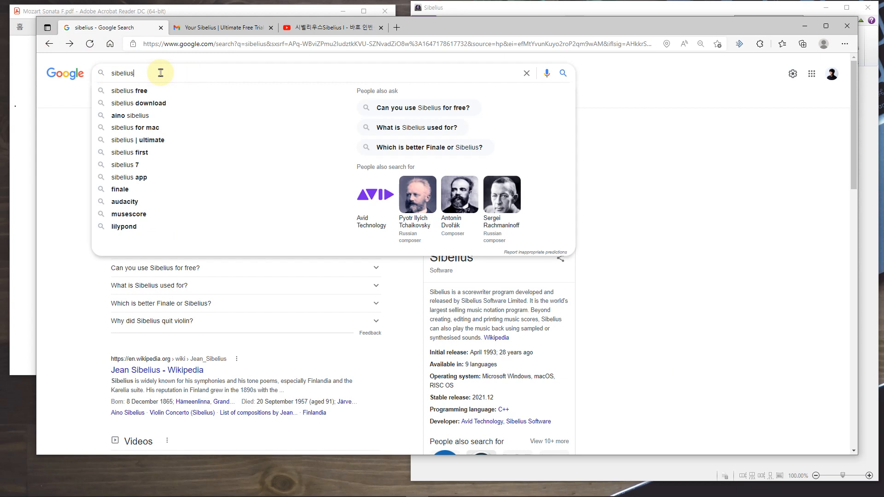
left_click(73, 134)
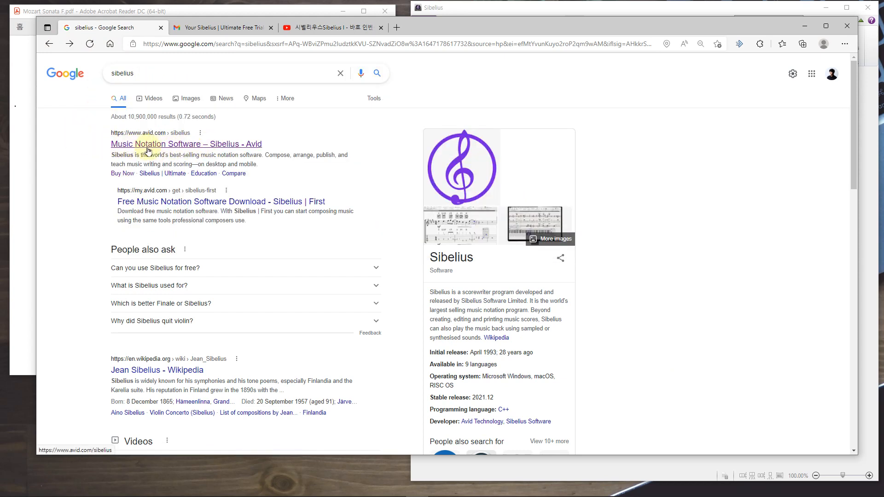
left_click(178, 147)
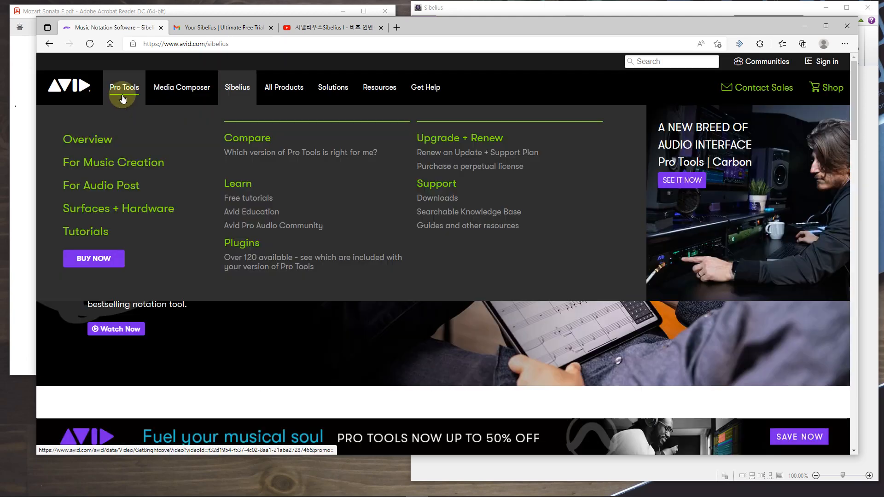
Step: Open the Sibelius | Ultimate free trial page from Avid's Sibelius product overview
mouse_move(173, 92)
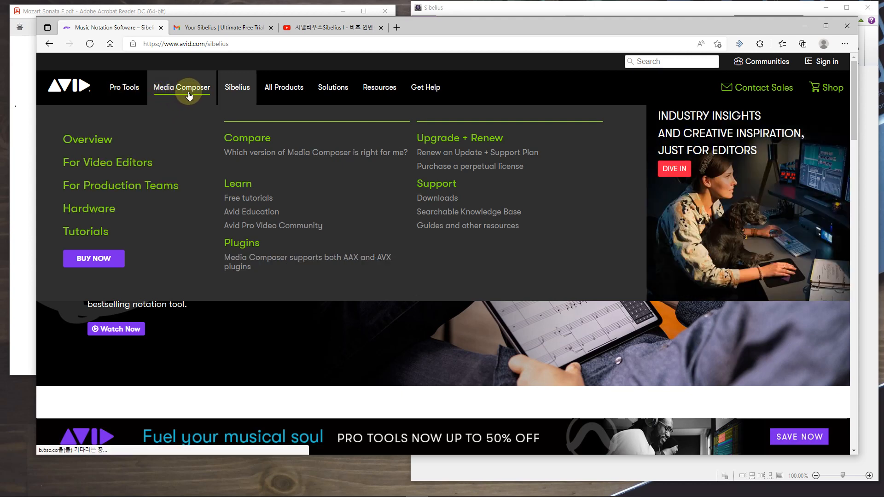
mouse_move(325, 93)
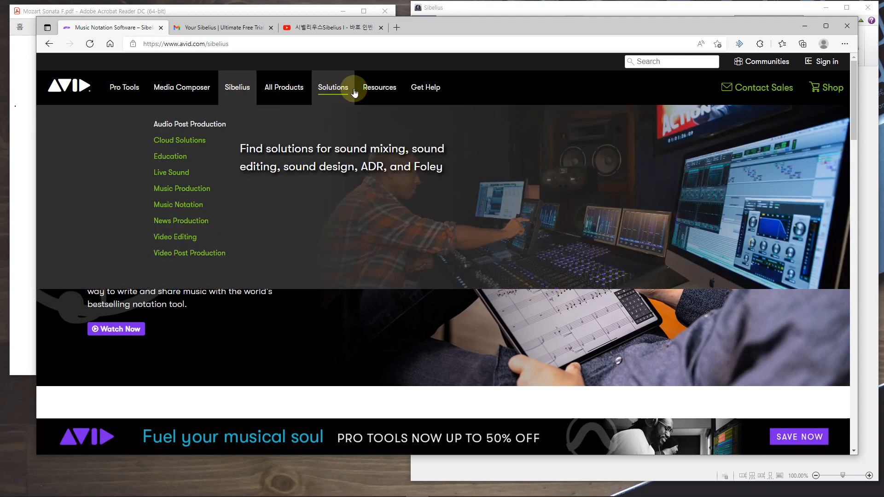
mouse_move(240, 92)
left_click(242, 92)
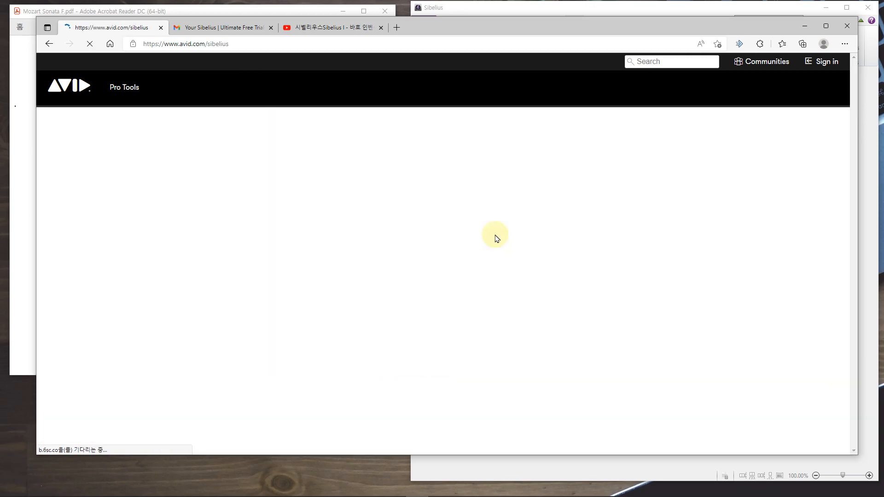
scroll(495, 238, "down", 3)
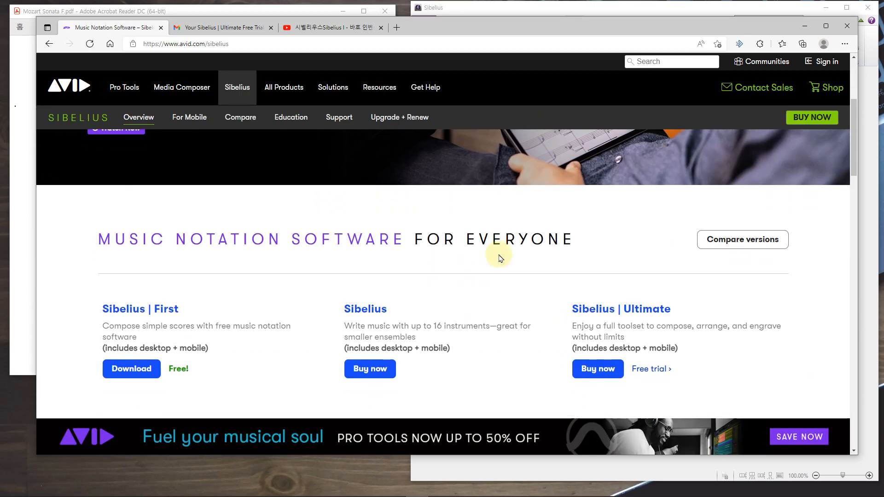
scroll(501, 258, "down", 2)
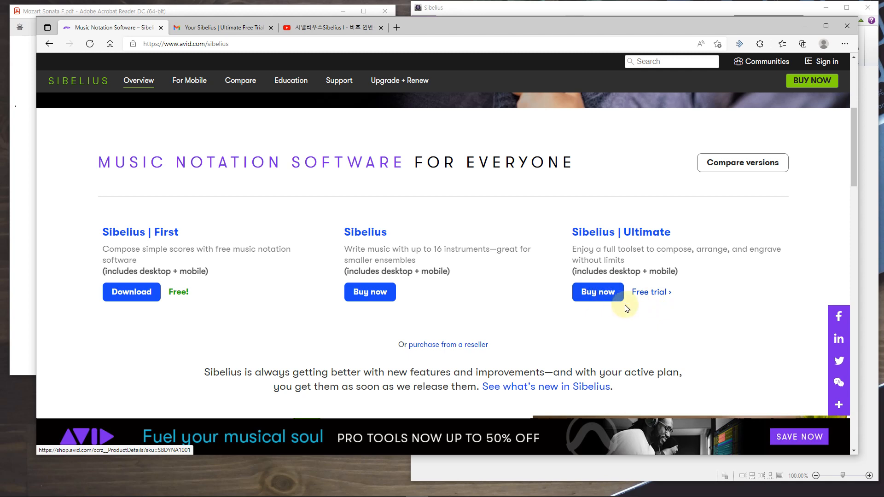
left_click(646, 297)
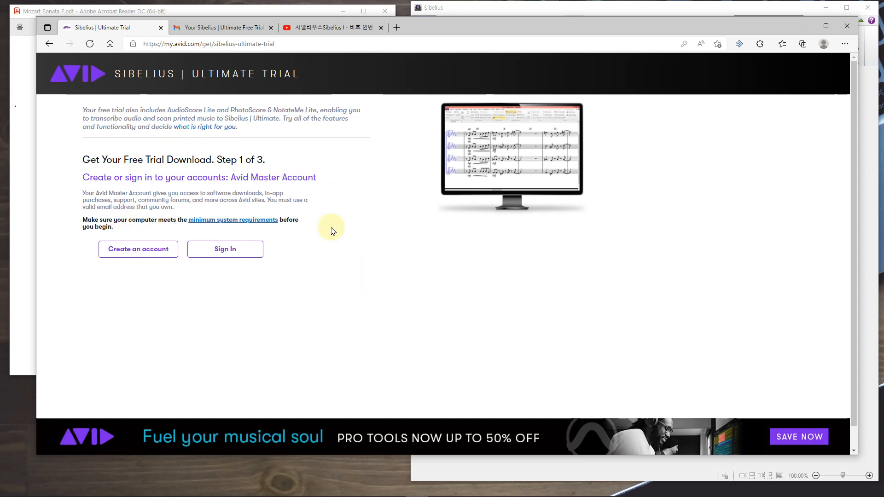
Step: Open the form for creating an Avid Master Account and review its fields down to the submission option
left_click(139, 255)
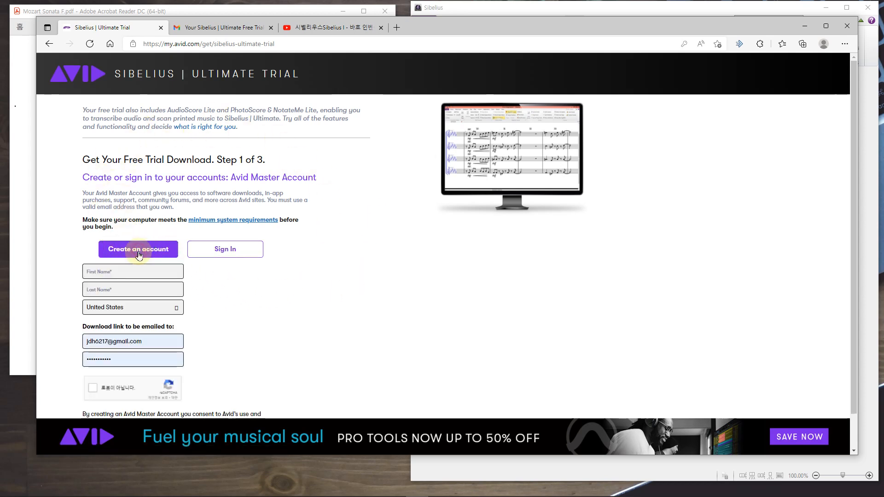
scroll(249, 308, "down", 1)
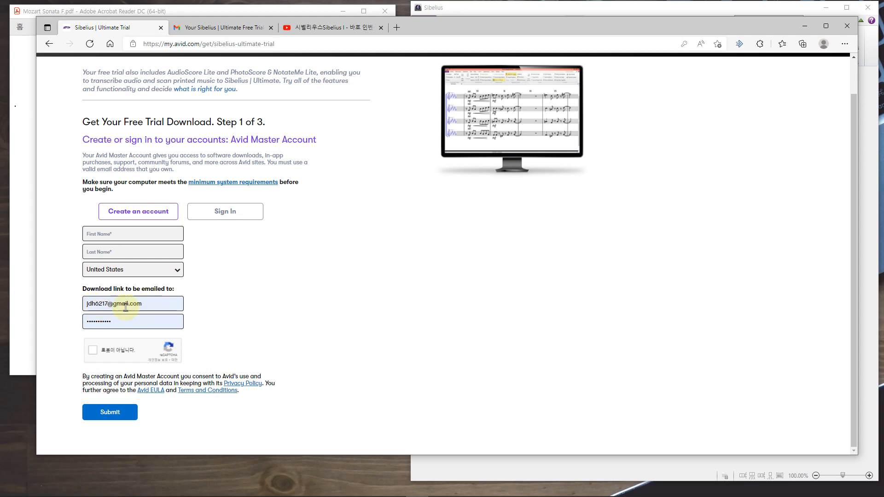
left_click(123, 410)
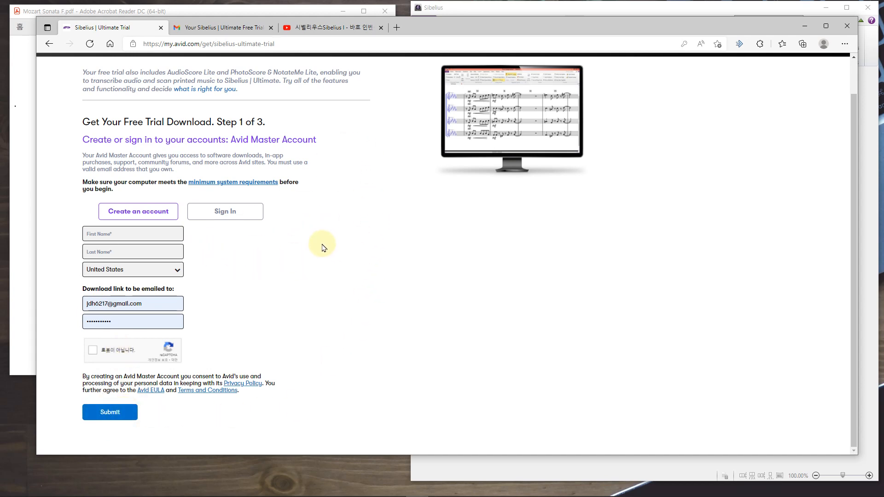
Step: Switch to Gmail and examine the "Your Sibelius | Ultimate Free Trial" e-mail with its Mac and Windows download links
left_click(242, 28)
scroll(731, 276, "up", 3)
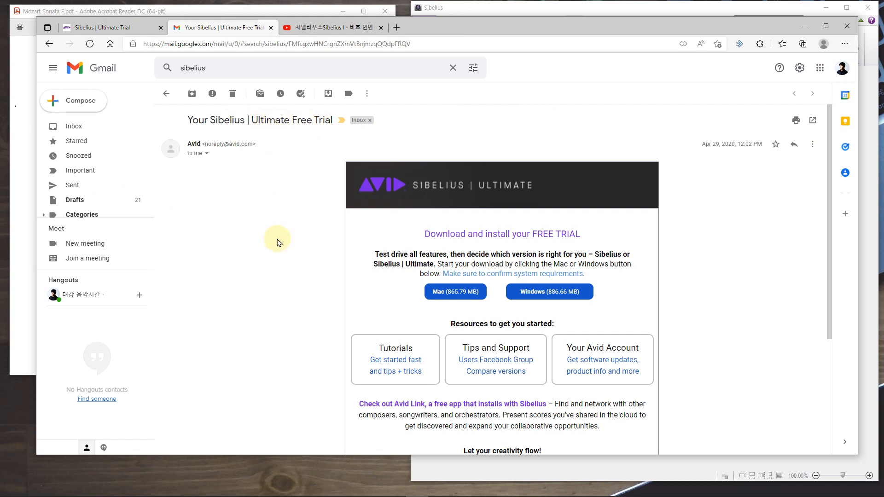
scroll(281, 239, "down", 1)
scroll(672, 234, "down", 2)
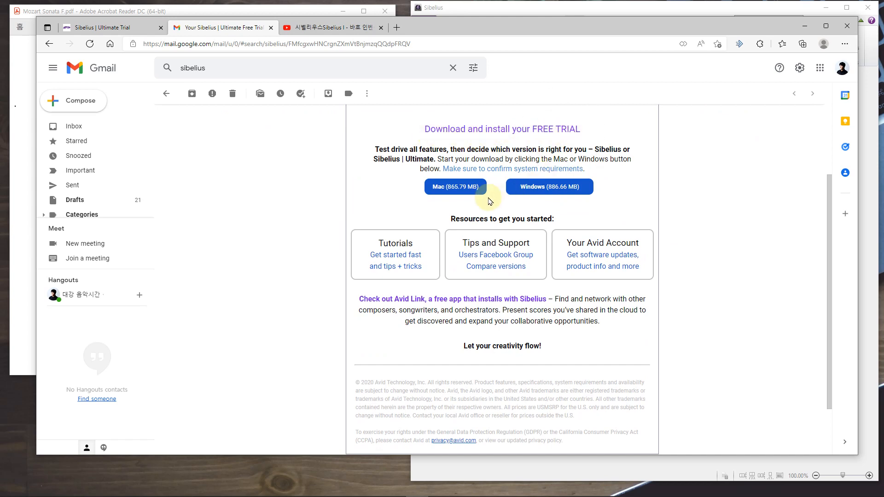
left_click(464, 192)
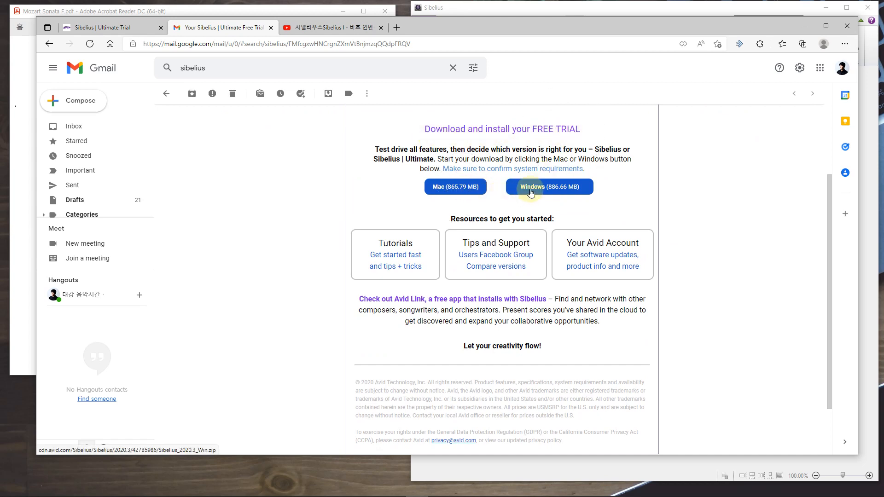
scroll(737, 355, "down", 1)
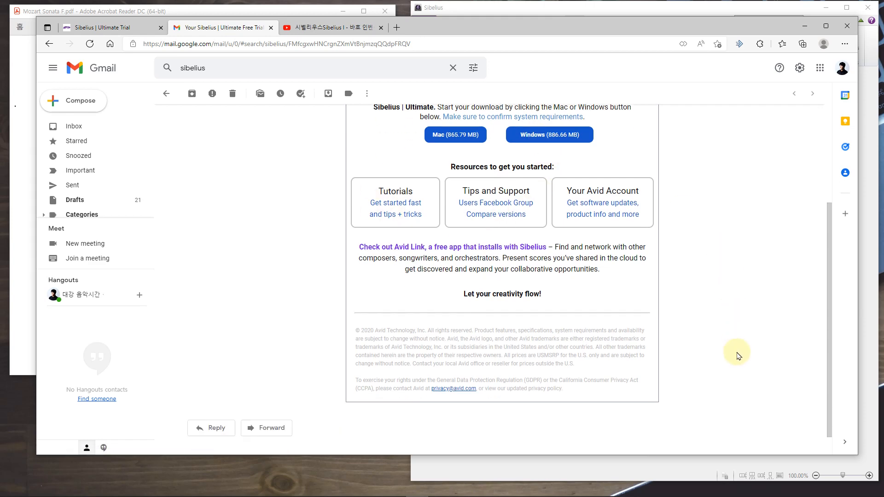
scroll(738, 357, "down", 1)
scroll(736, 367, "up", 3)
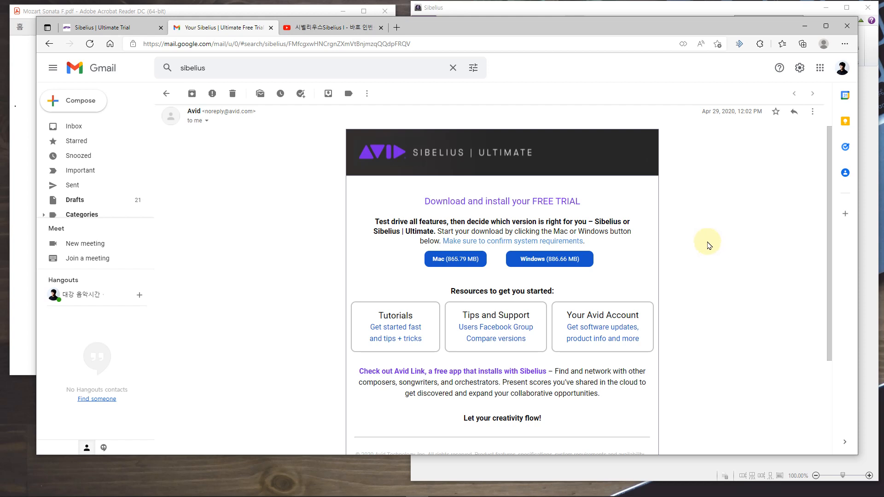
Step: Clear the browser away, place the NOTE window of Sibelius shortcuts below the Mozart score, and widen the PDF window up to Sibelius
left_click(339, 28)
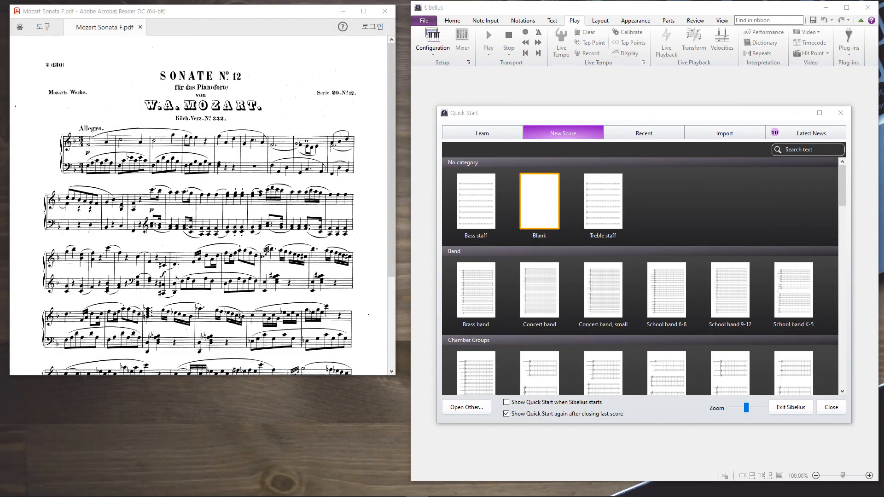
left_click_drag(0, 396, 284, 384)
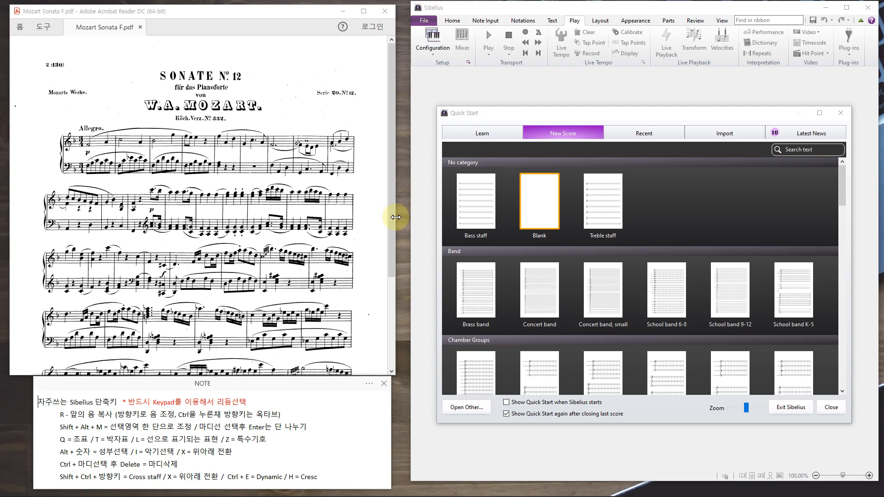
left_click_drag(396, 217, 411, 216)
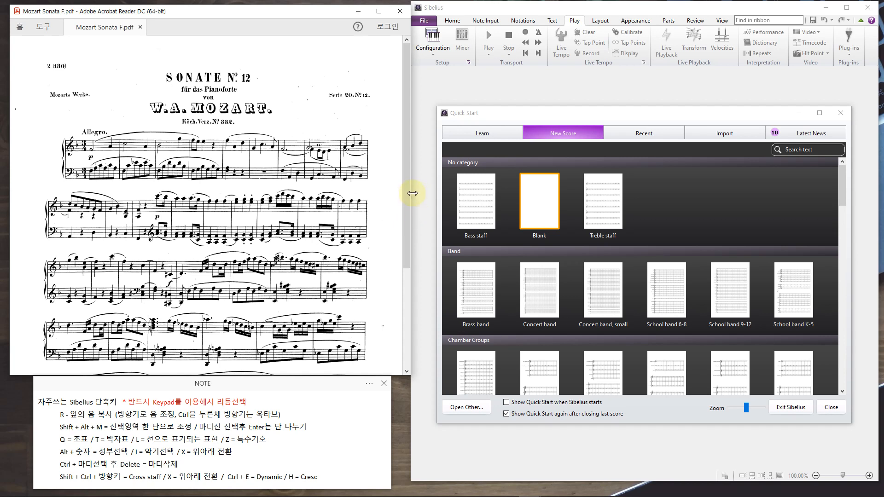
left_click_drag(411, 193, 405, 194)
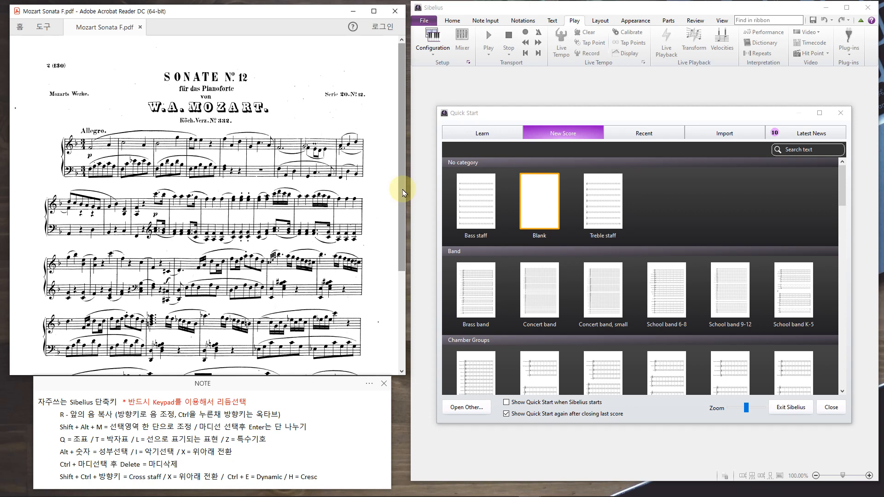
Step: Create a new score from the Blank template in Sibelius's Quick Start
left_click(594, 117)
left_click_drag(594, 117, 168, 35)
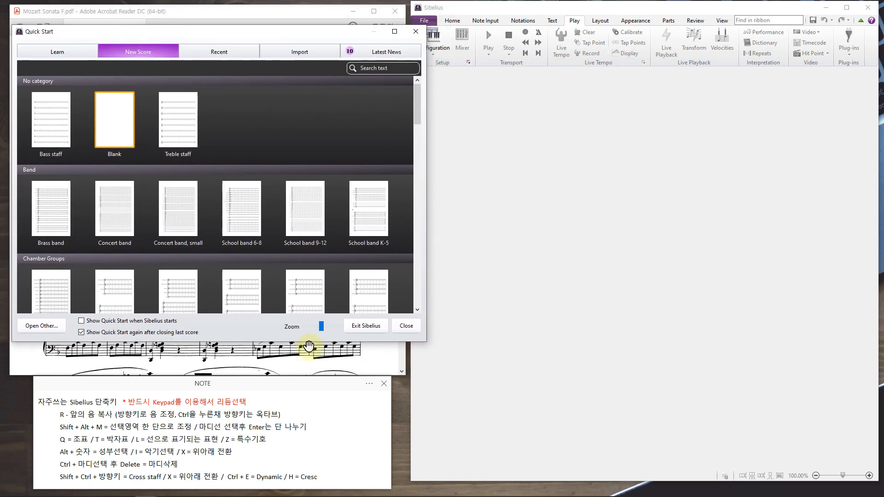
left_click_drag(221, 32, 616, 101)
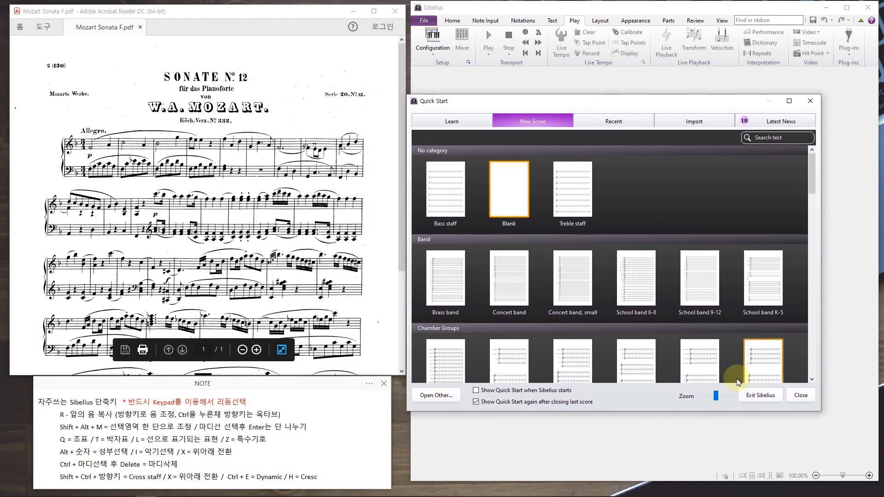
double_click(511, 196)
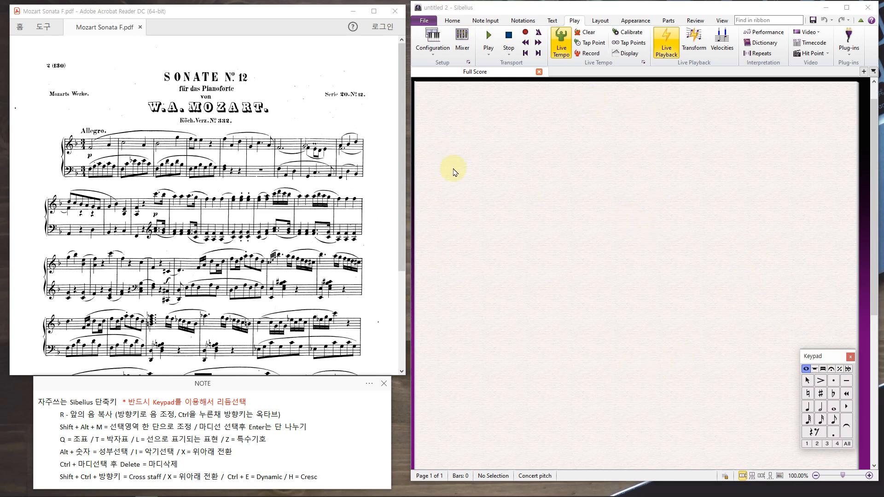
Step: Examine the blank score's commands for creating objects and their shortcuts, including the Bar options, and the Note Input tools
right_click(497, 138)
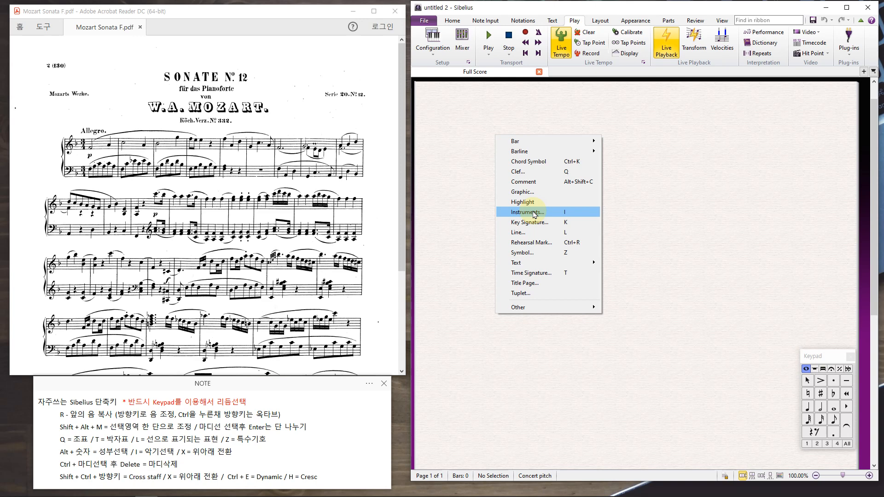
left_click(674, 211)
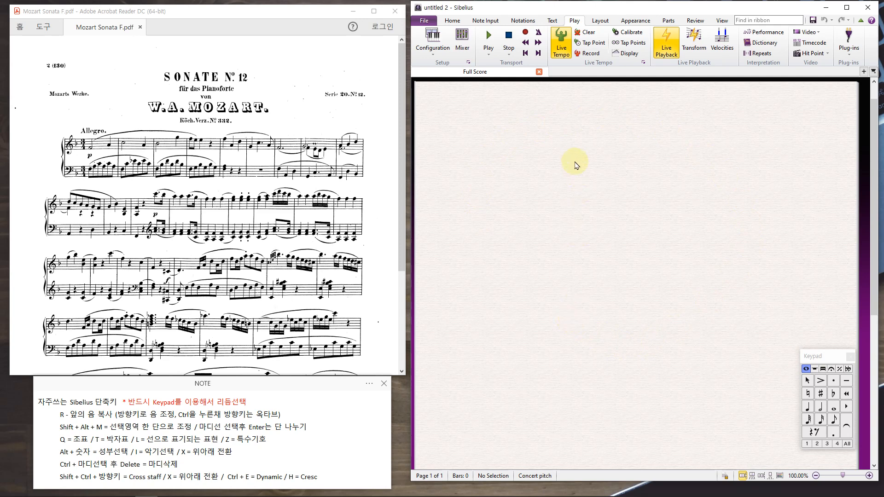
right_click(574, 159)
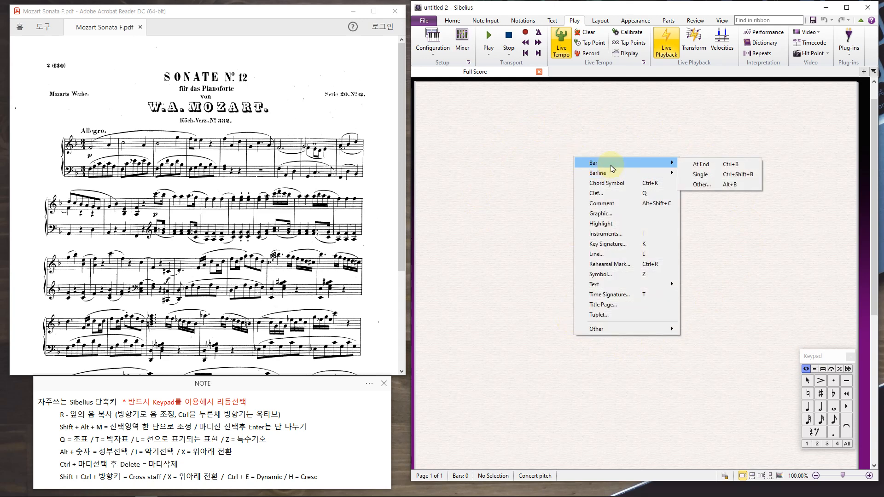
mouse_move(612, 177)
left_click(548, 193)
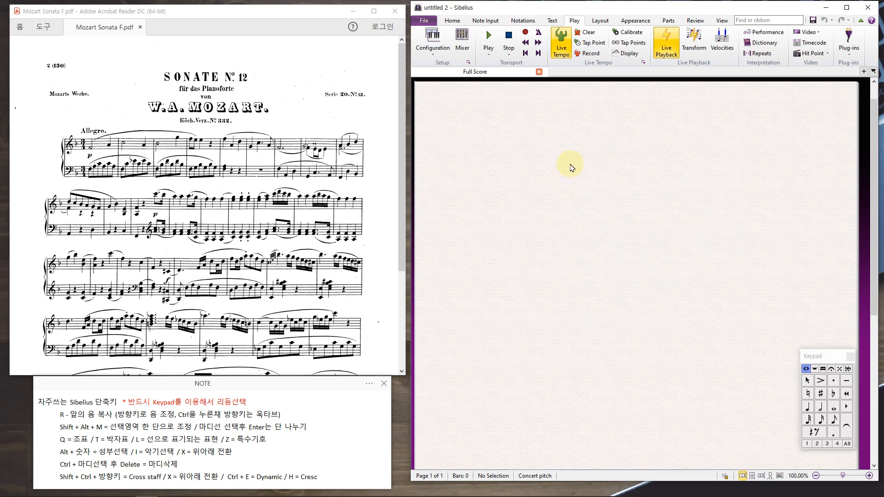
left_click(489, 22)
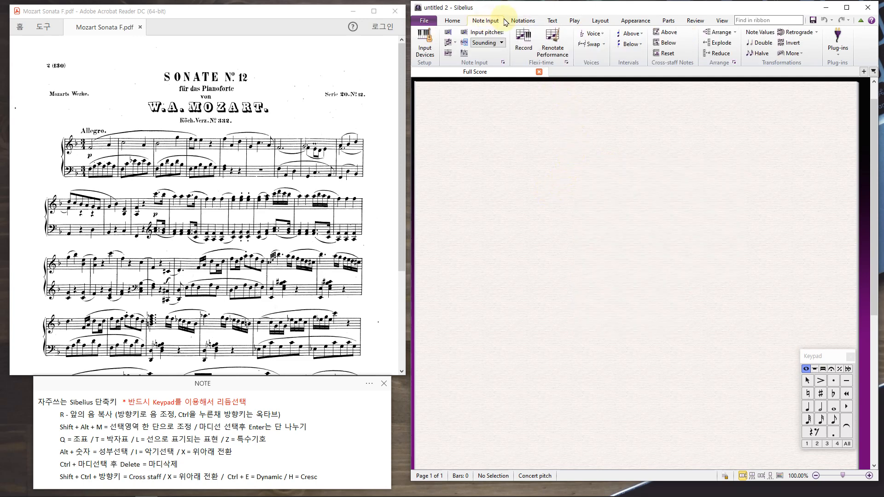
right_click(605, 172)
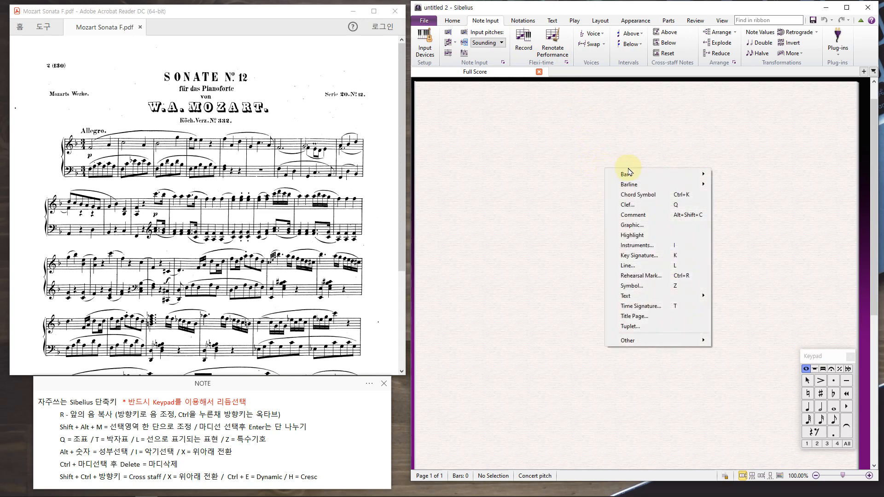
left_click(637, 142)
Step: Review the NOTE shortcut list over the blank score, return it below the Mozart PDF, and check the score's creation commands again
left_click_drag(203, 384, 616, 169)
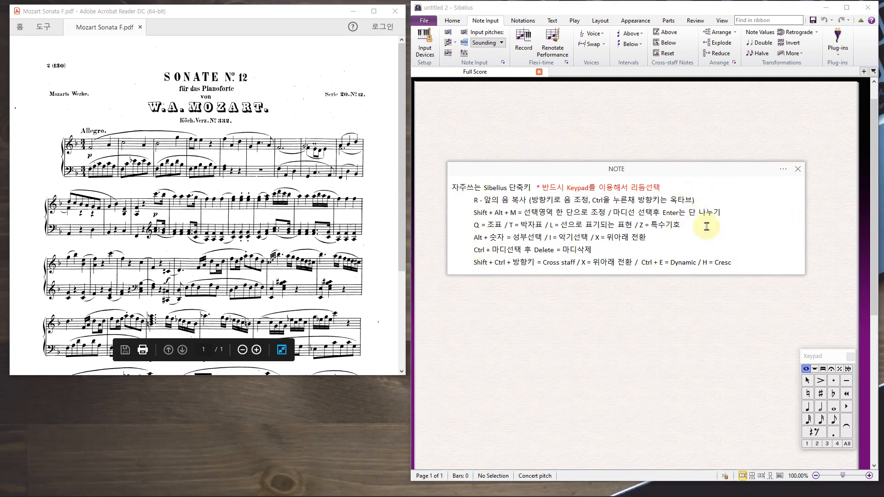
left_click_drag(669, 169, 256, 386)
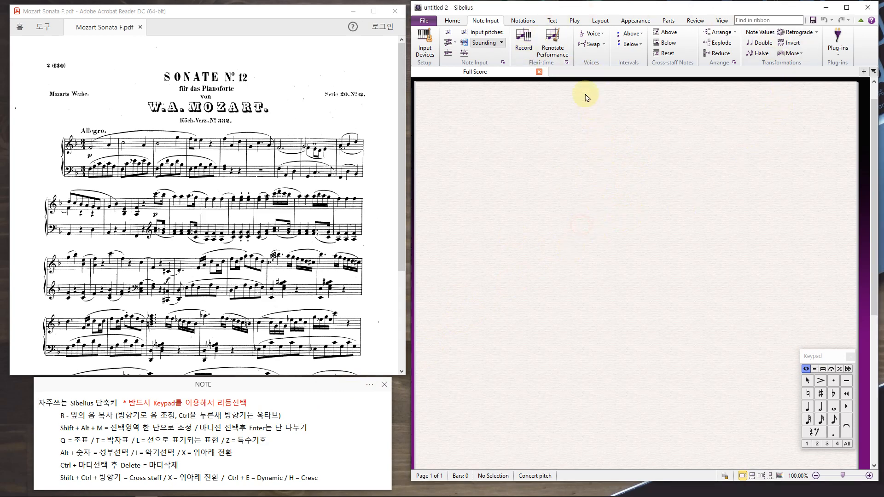
right_click(562, 200)
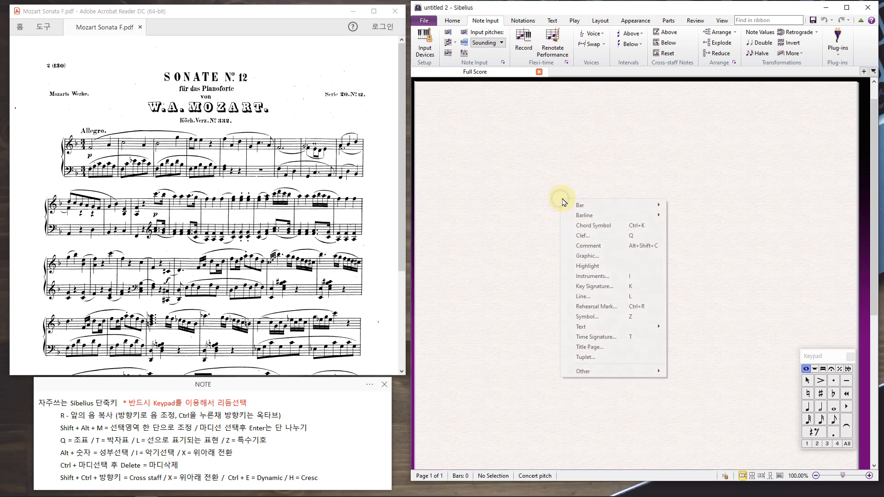
left_click(731, 224)
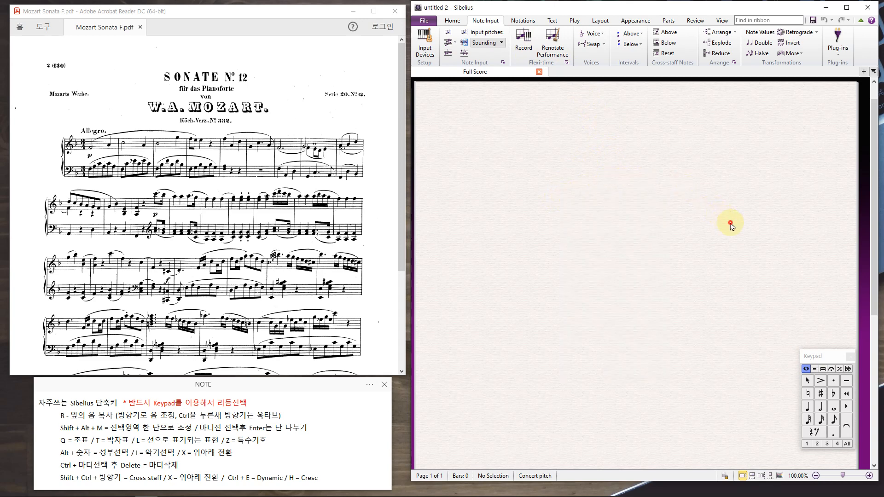
Step: Open Add or Remove Instruments for the blank score and show the Keyboards family of the Common Instruments
right_click(560, 179)
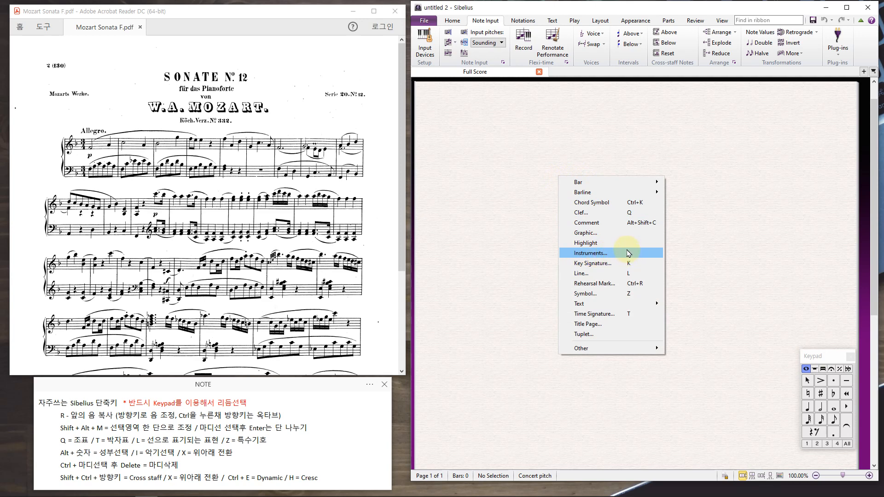
left_click(592, 254)
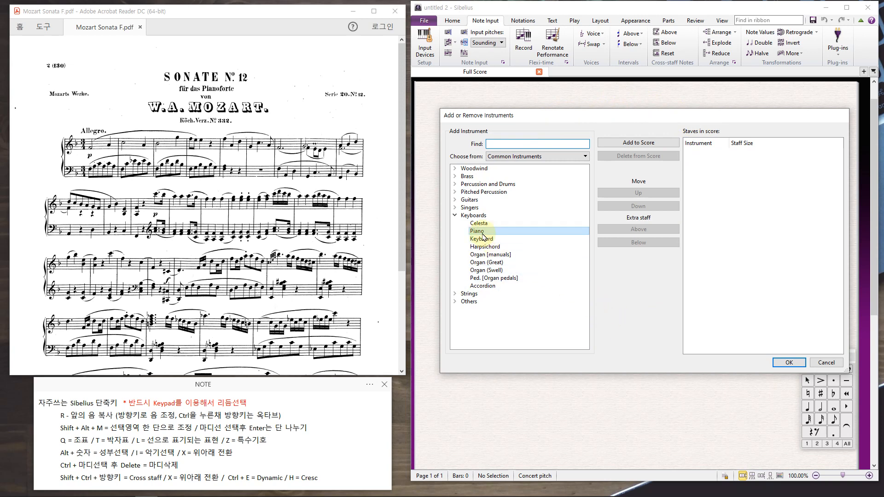
left_click(456, 215)
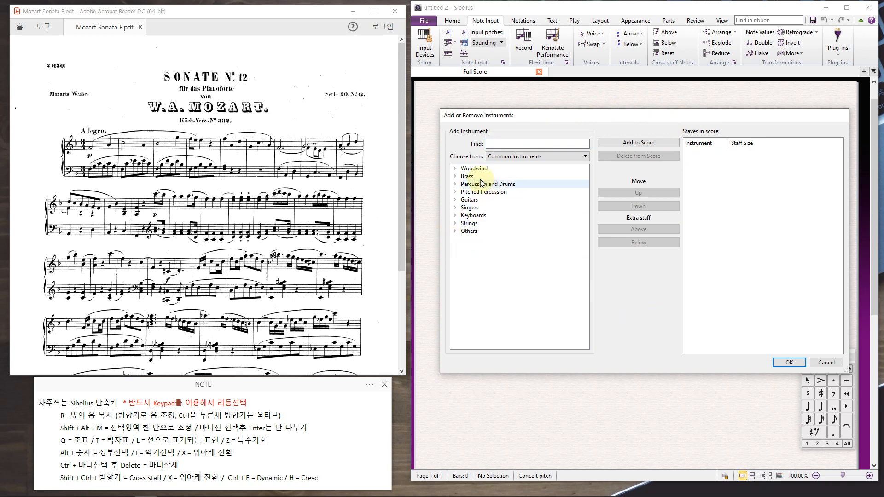
left_click(455, 217)
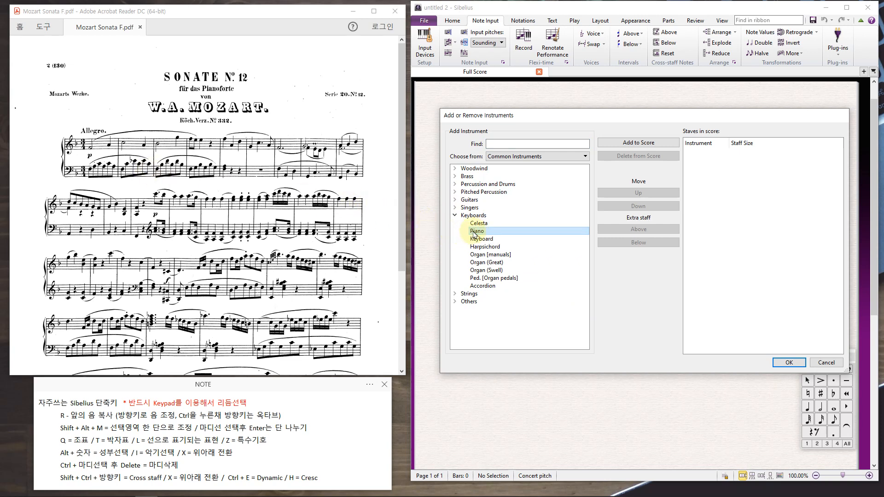
Step: Browse the All Instruments list and its Keyboards family, and return the instrument choice to Common Instruments
left_click(519, 160)
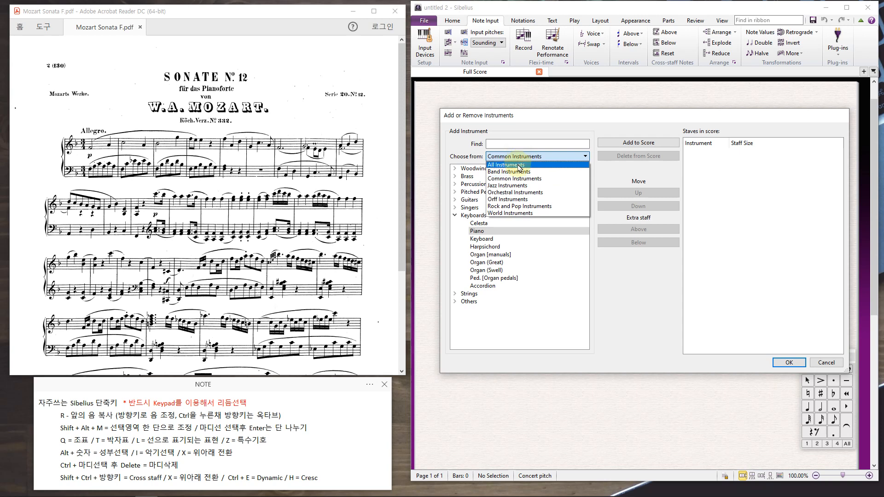
left_click(519, 166)
left_click_drag(583, 253, 571, 208)
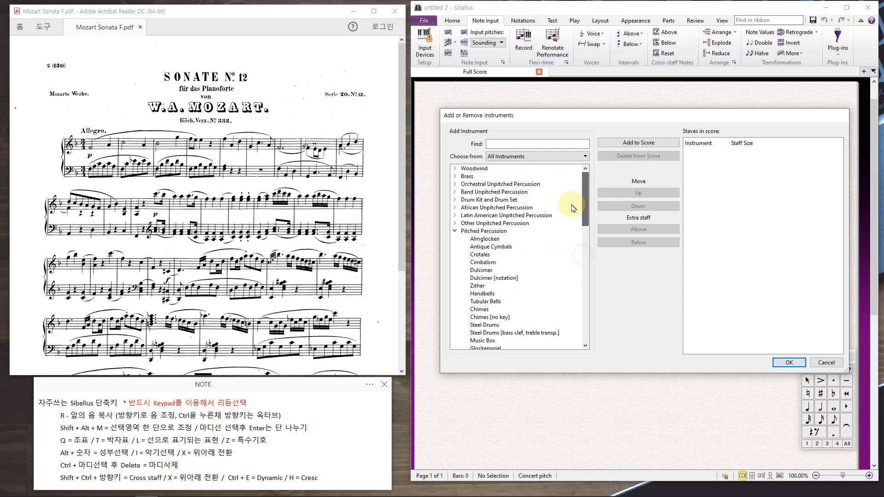
left_click(455, 231)
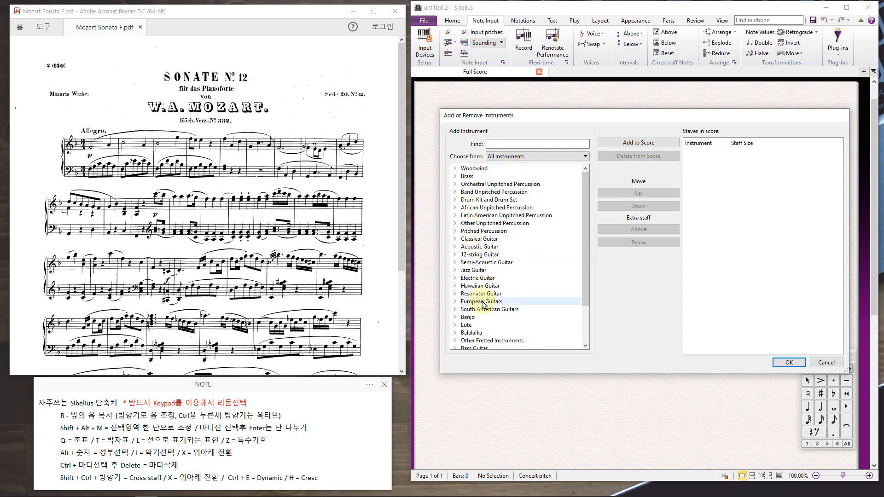
scroll(482, 308, "down", 2)
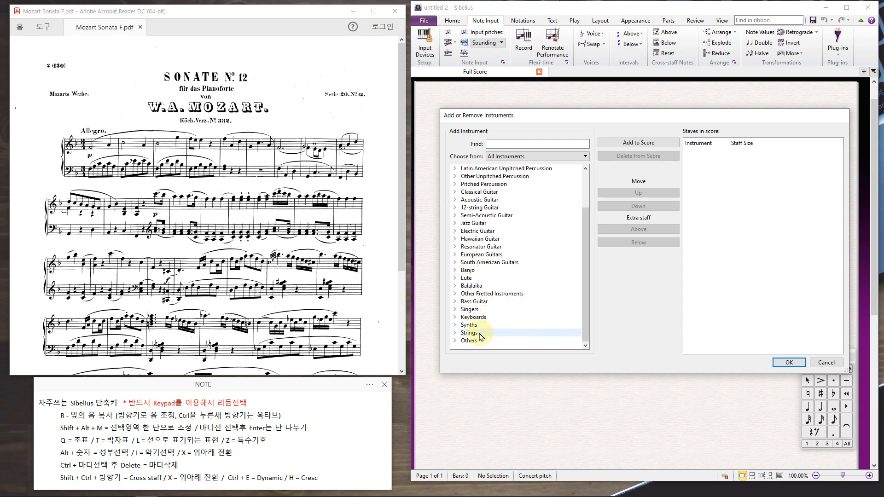
left_click(461, 317)
left_click(455, 318)
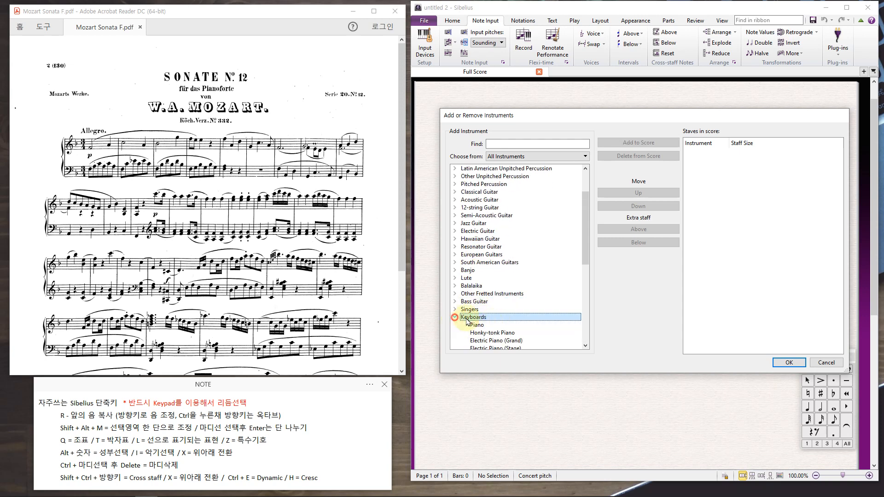
scroll(498, 319, "down", 8)
scroll(500, 318, "up", 6)
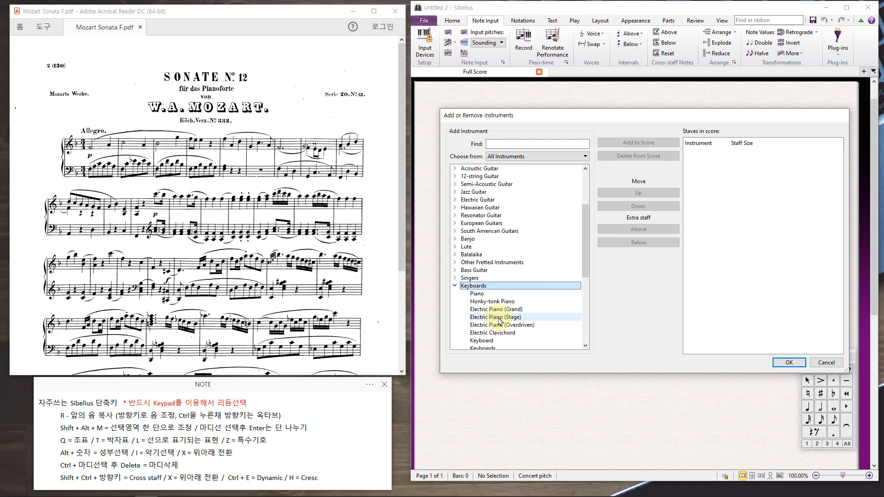
scroll(499, 321, "up", 3)
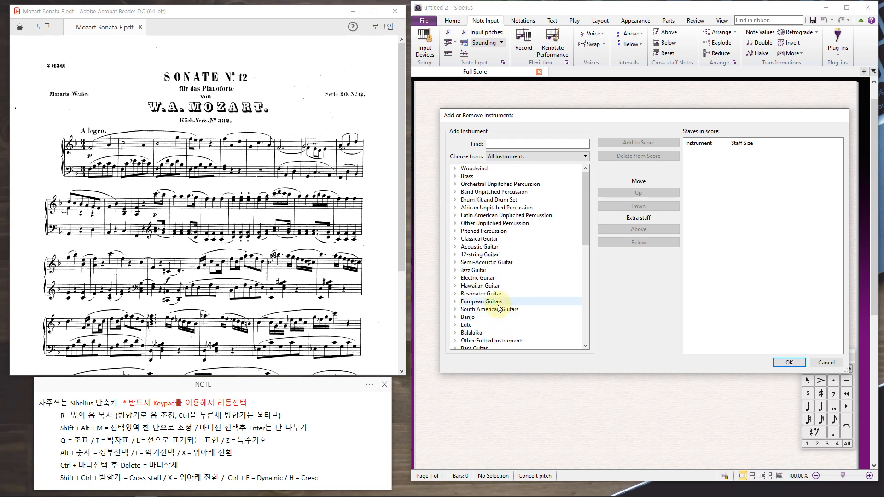
scroll(468, 288, "down", 3)
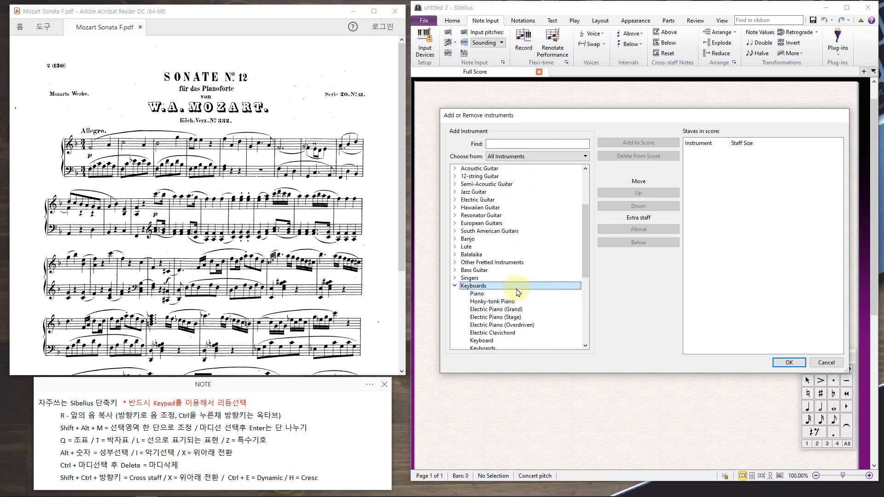
left_click(455, 286)
left_click(525, 157)
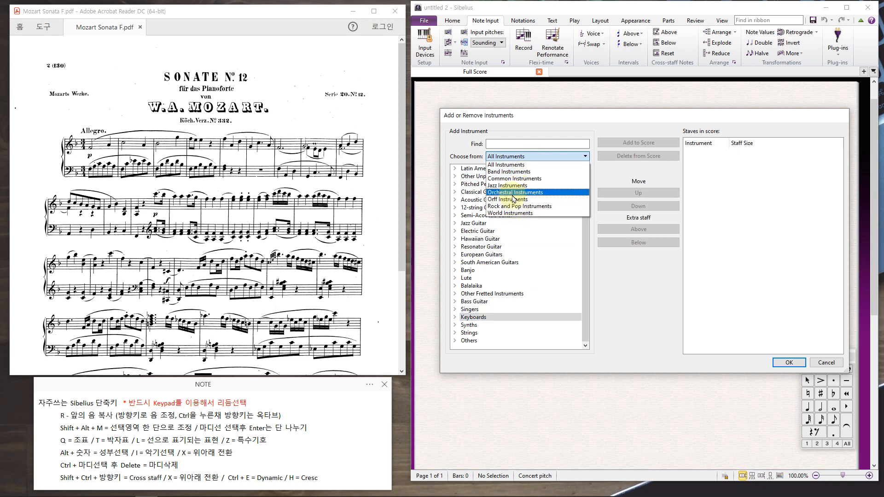
key("Up")
key("Return")
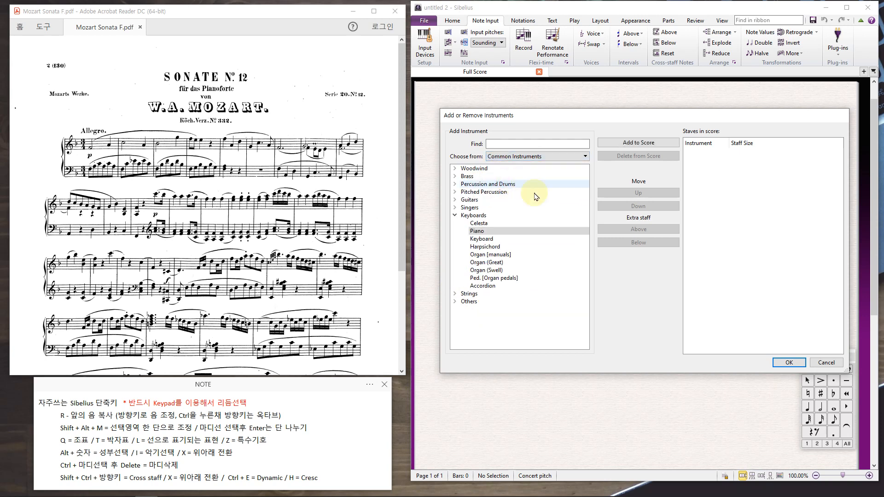
Step: Add Piano and Keyboard from the Keyboards family to the staves in the score
left_click(482, 235)
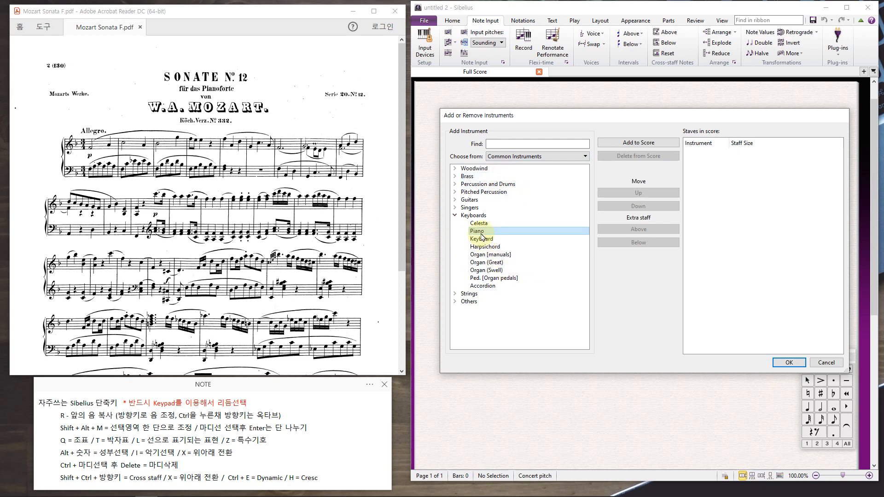
double_click(482, 235)
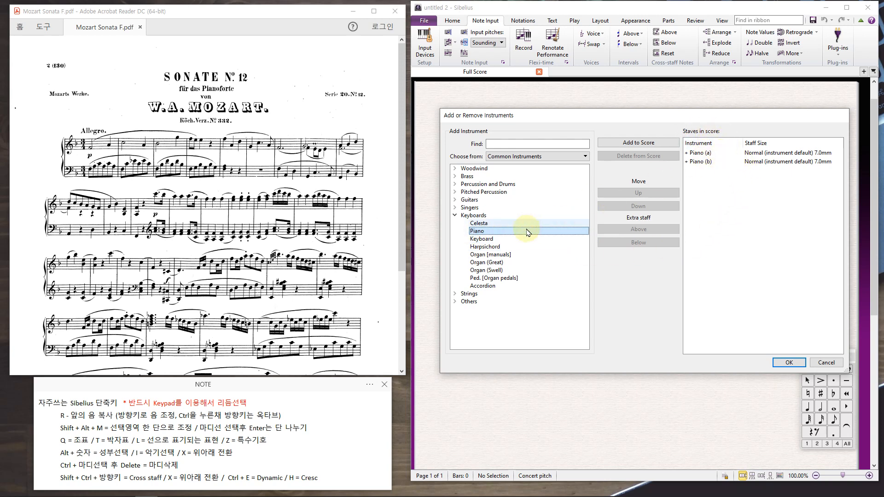
double_click(484, 240)
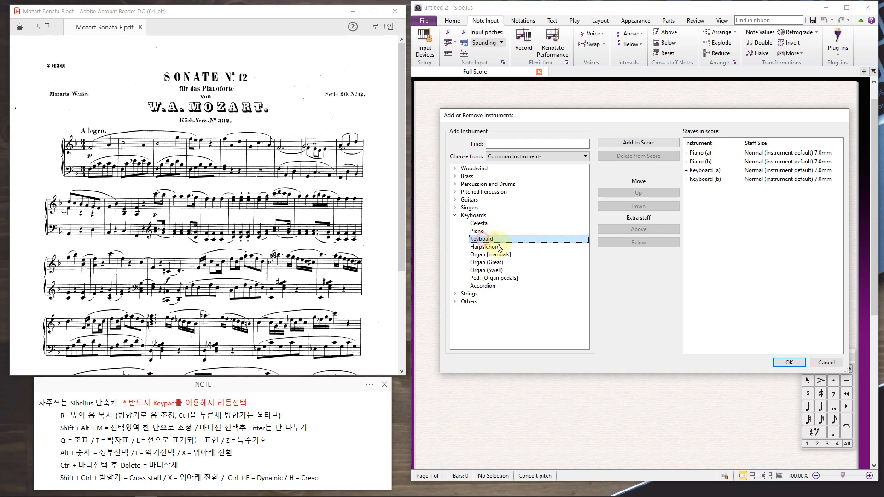
Step: Delete both Piano staves from the list of staves in the score
left_click(705, 155)
left_click(663, 157)
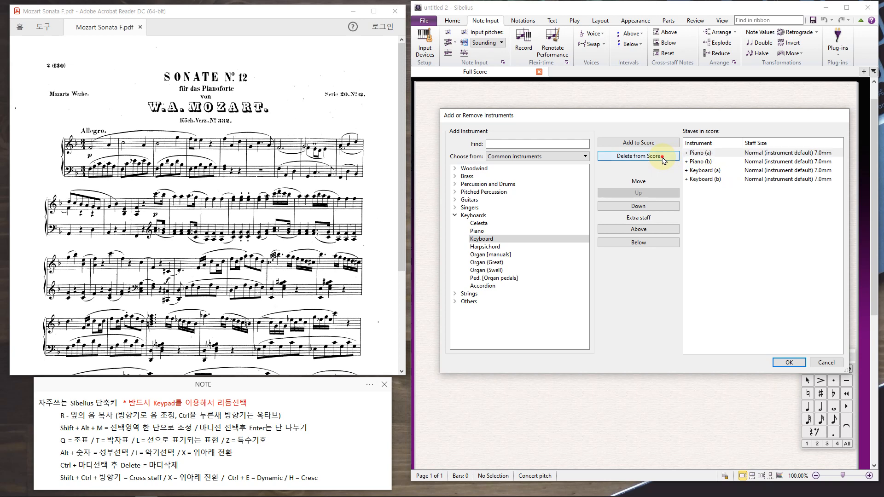
left_click(697, 154)
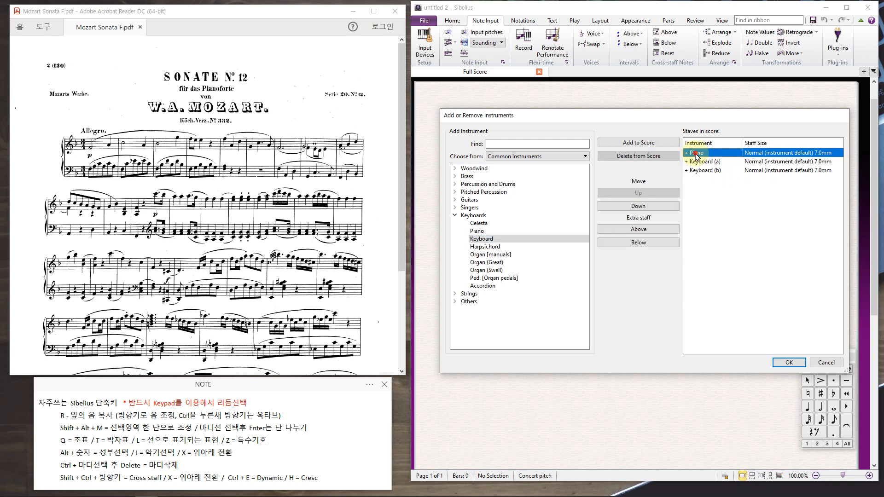
left_click(662, 157)
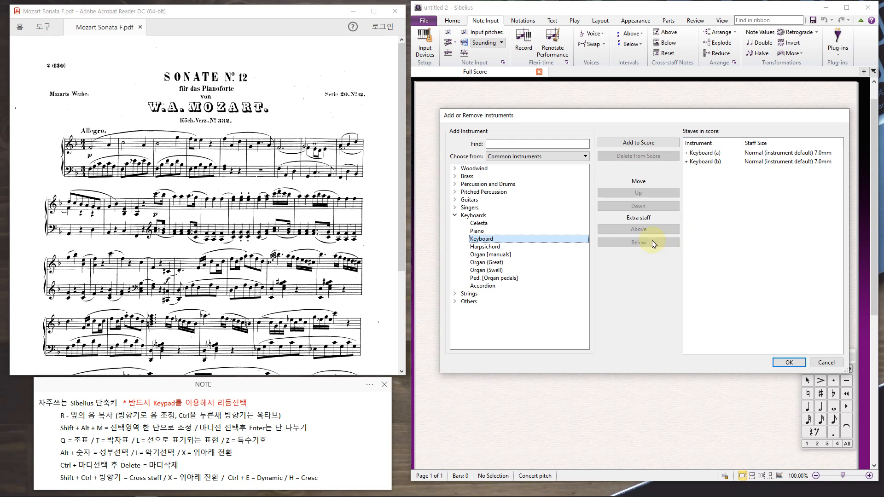
Step: Add Acoustic Guitar [notation] from the Guitars family and move it below the two Keyboard staves
left_click(455, 200)
double_click(480, 208)
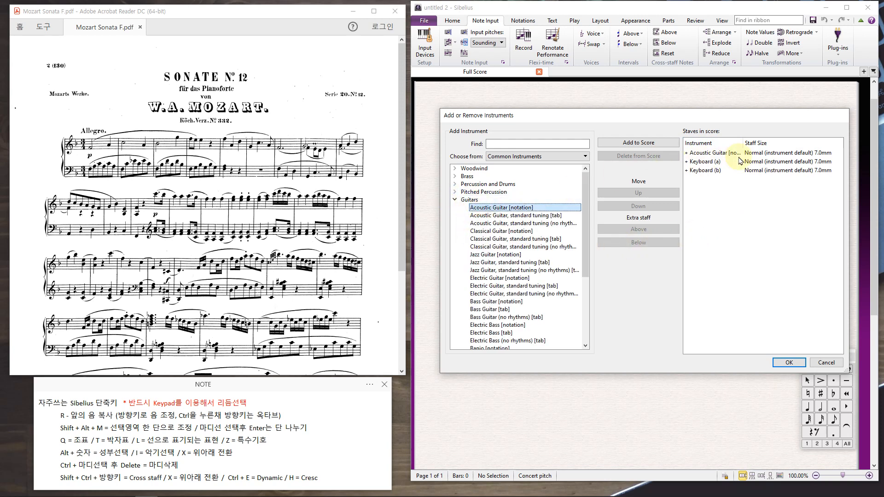
left_click(717, 153)
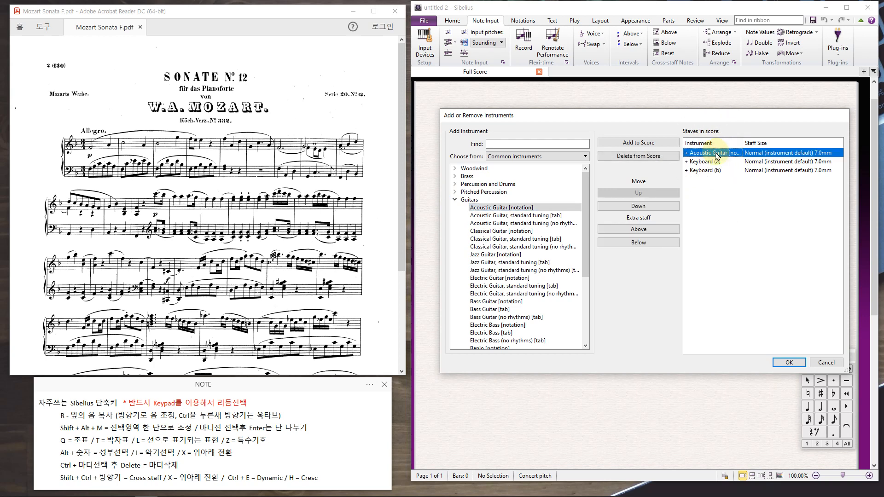
left_click(660, 213)
left_click(660, 212)
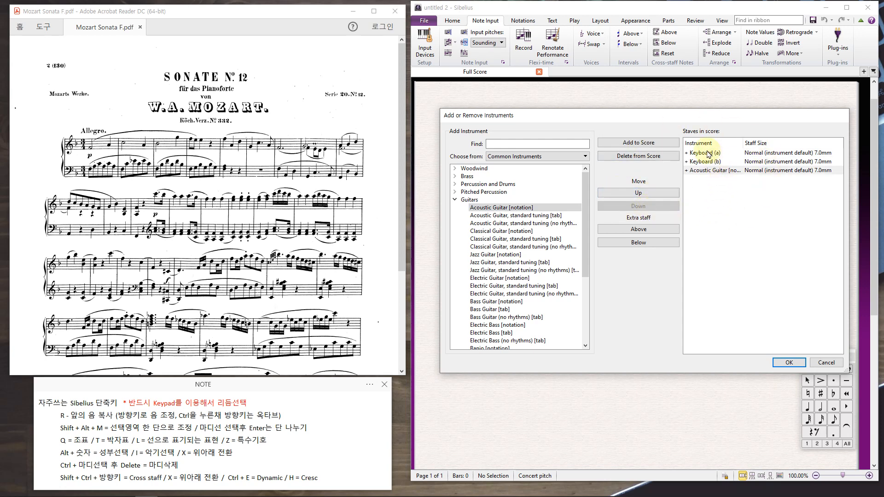
Step: Add an extra staff below the Acoustic Guitar staff in the score
left_click(718, 171)
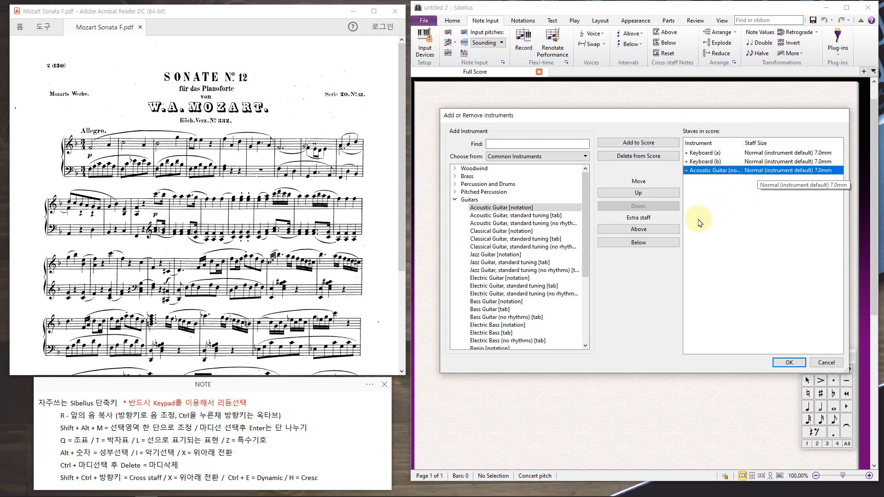
left_click(642, 244)
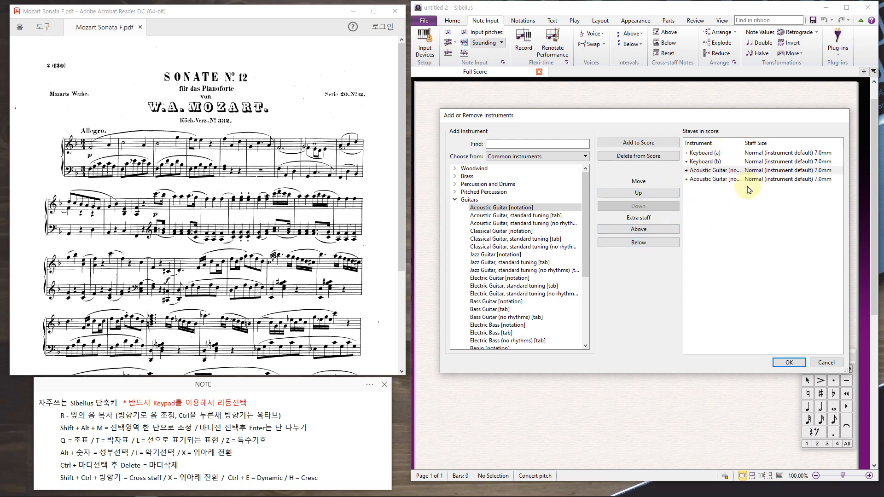
Step: Delete both Acoustic Guitar staves and both Keyboard staves from the list of staves in the score
left_click(711, 181)
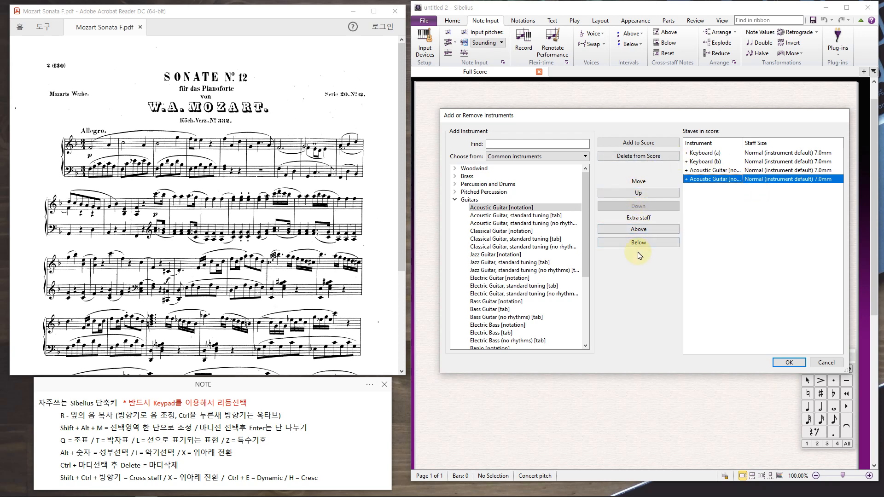
left_click(698, 183)
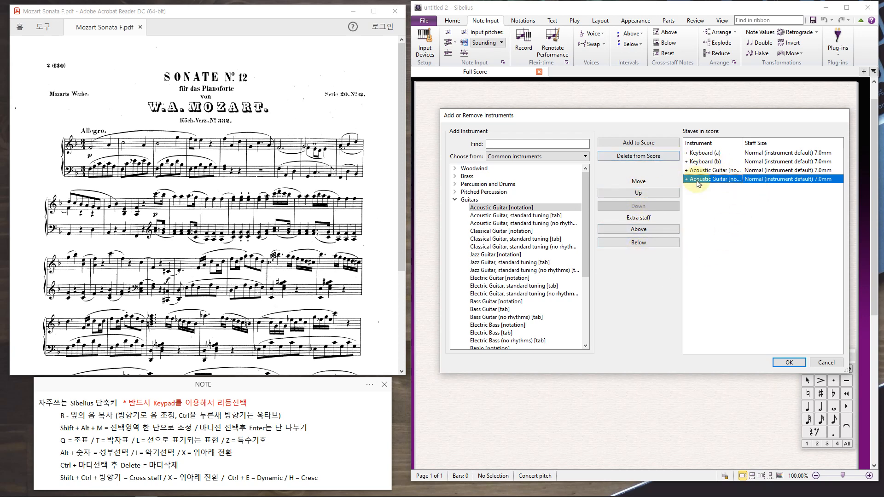
left_click(654, 156)
left_click(703, 170)
left_click(663, 157)
left_click(702, 162)
left_click(645, 156)
left_click(705, 154)
left_click(654, 157)
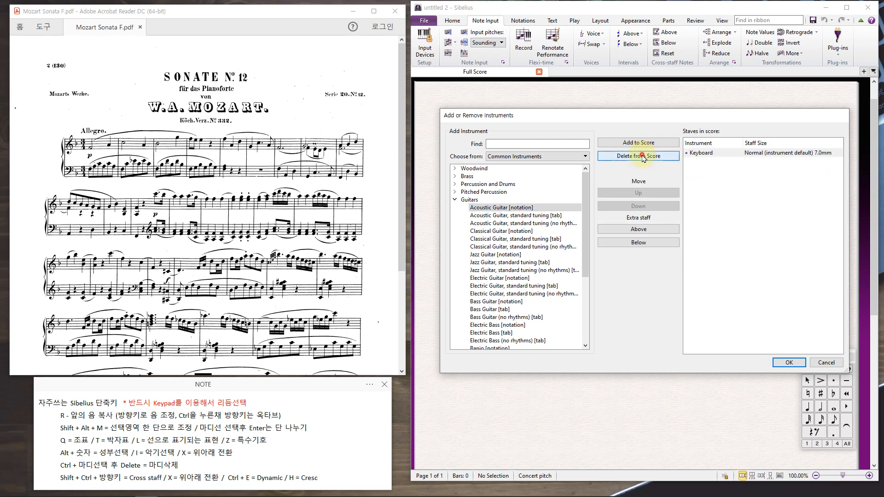
Step: Add Piano from the Keyboards family to the empty staff list and apply the instrument setup to the score
left_click(470, 200)
left_click(455, 201)
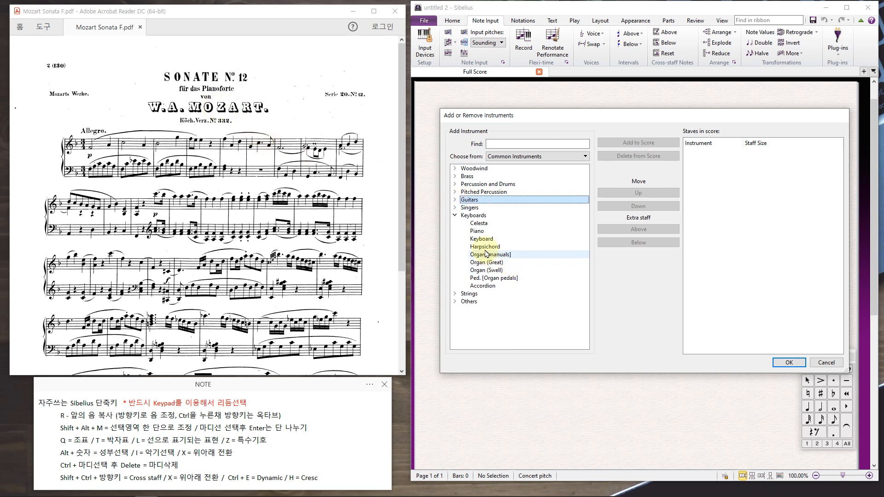
left_click(456, 217)
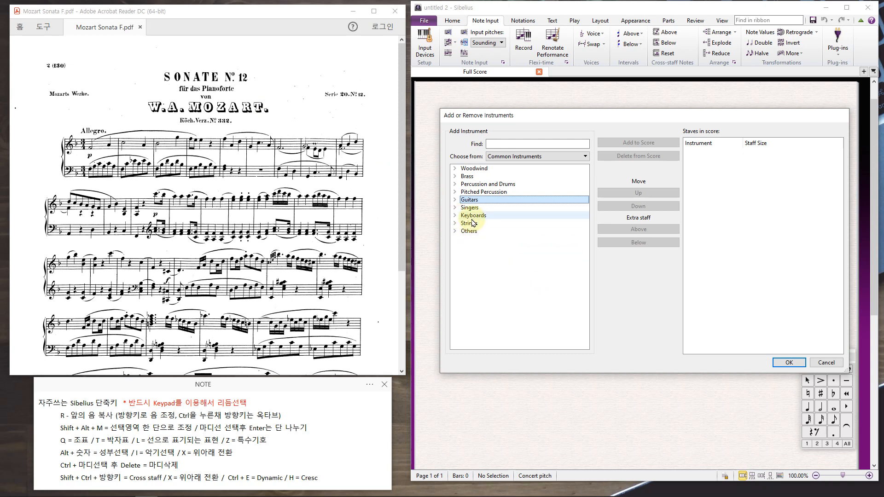
left_click(474, 217)
left_click(455, 216)
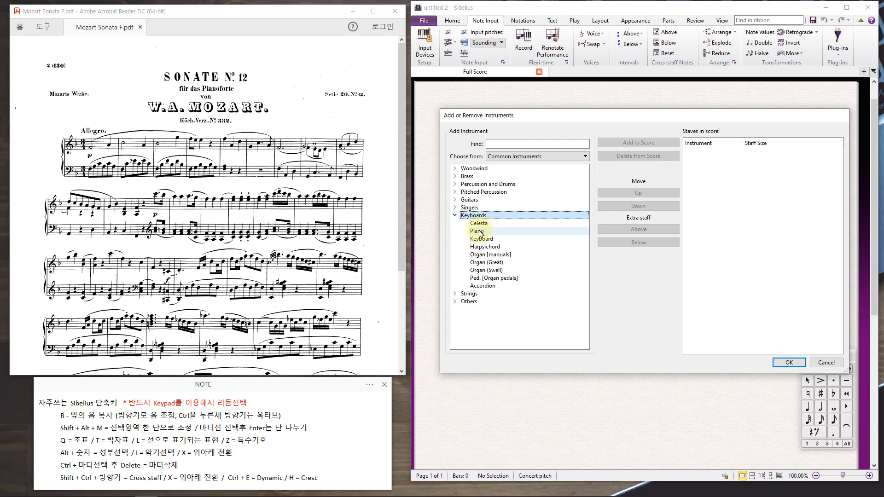
double_click(477, 231)
double_click(478, 231)
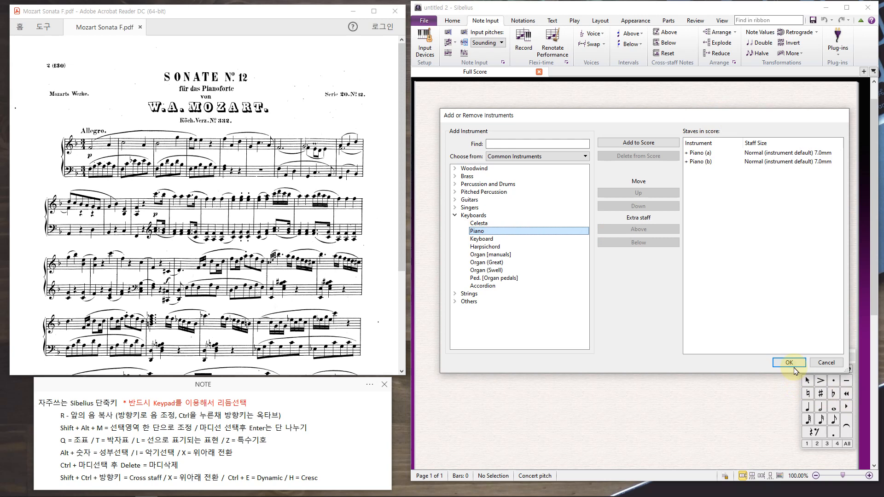
left_click(793, 365)
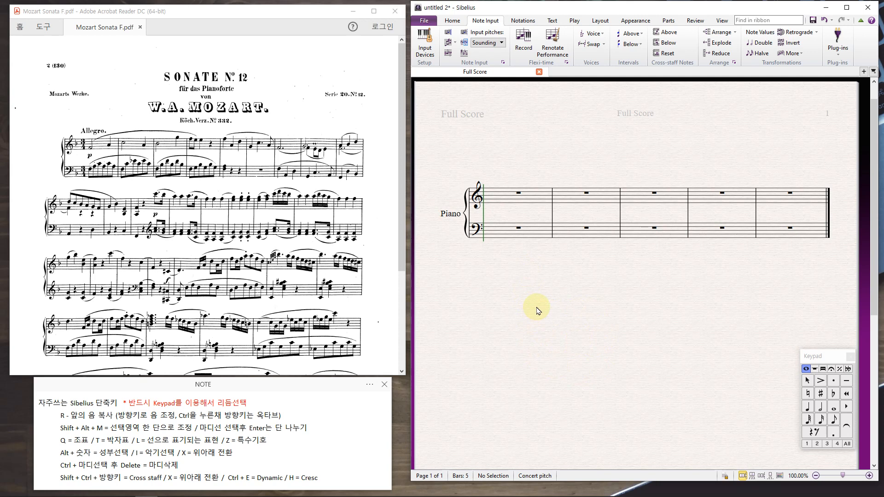
Step: Compare the creation options offered on empty page areas with the editing options offered for bar 2 of the lower piano staff
right_click(536, 310)
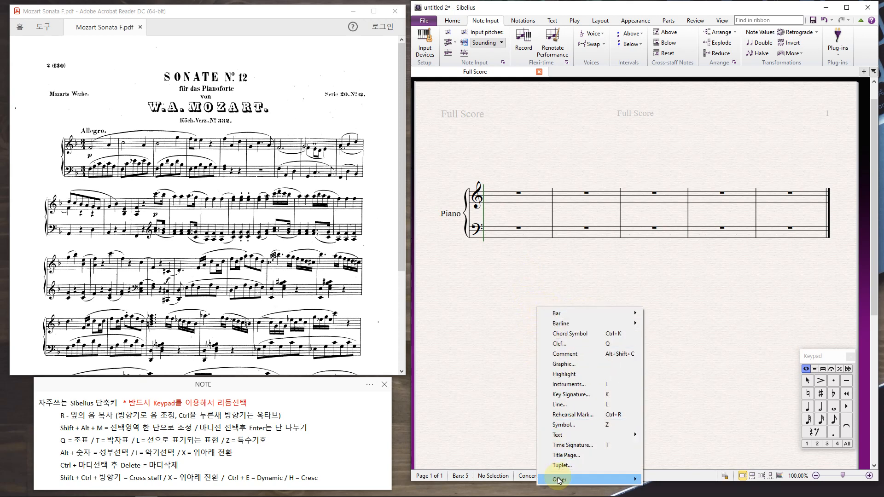
left_click(507, 299)
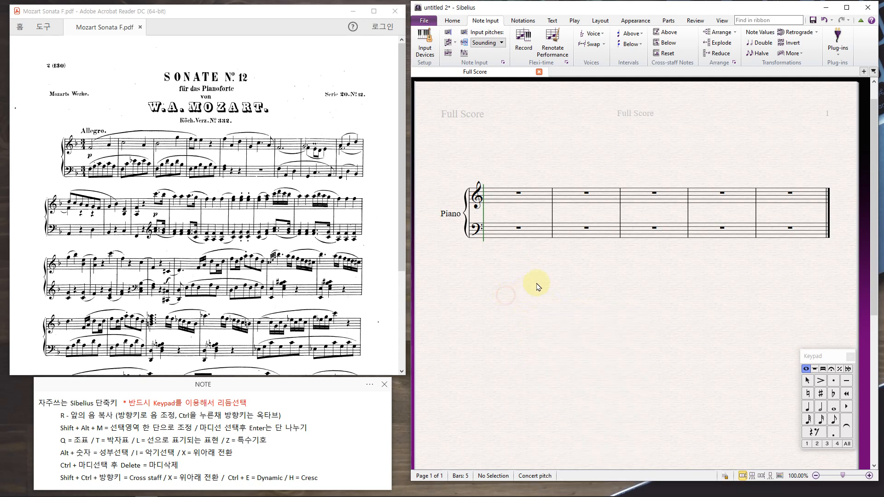
left_click(566, 236)
right_click(566, 237)
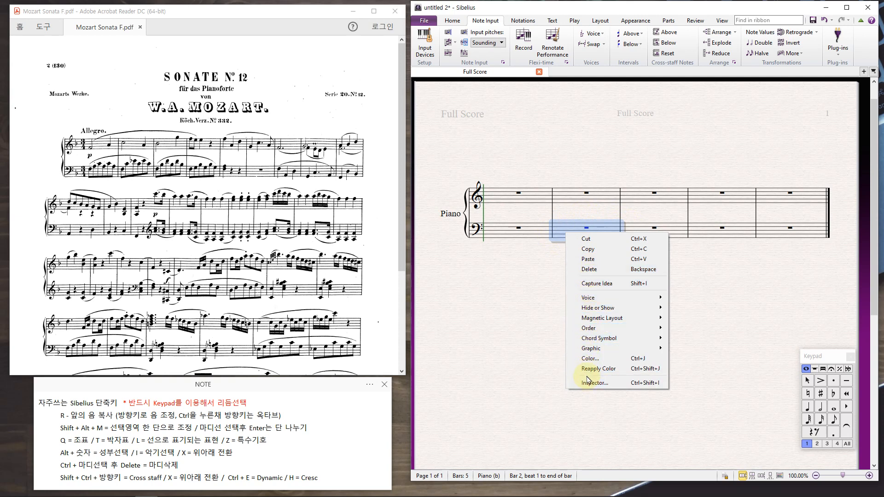
left_click(529, 305)
right_click(577, 141)
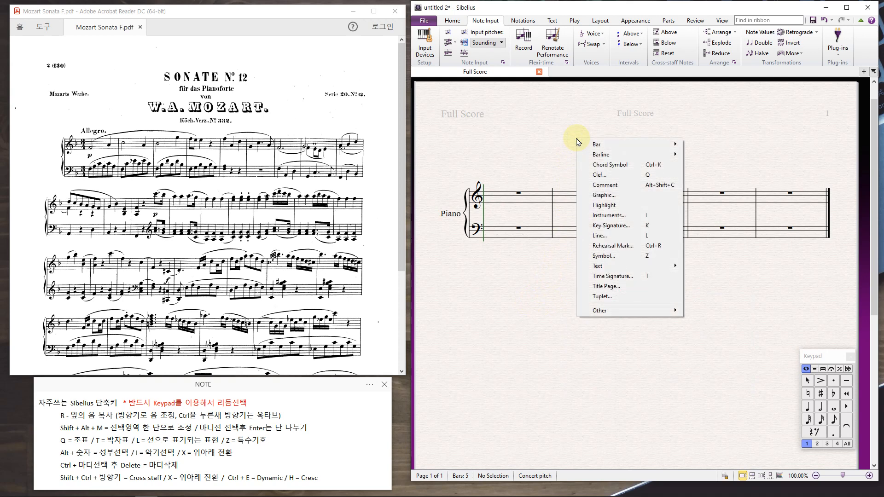
left_click(512, 326)
right_click(512, 325)
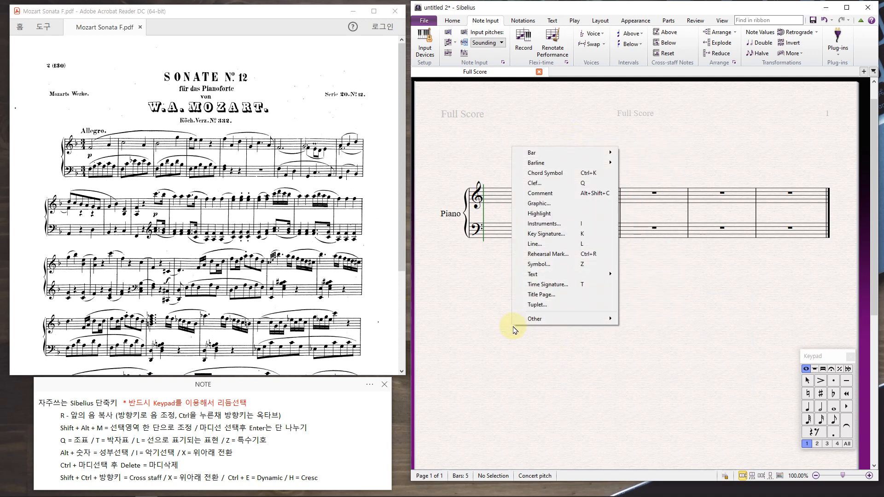
right_click(827, 158)
right_click(454, 137)
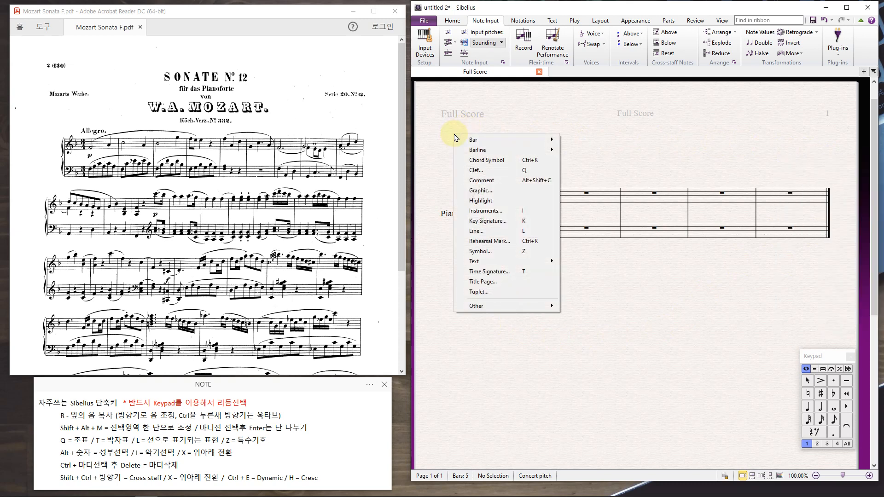
left_click(596, 327)
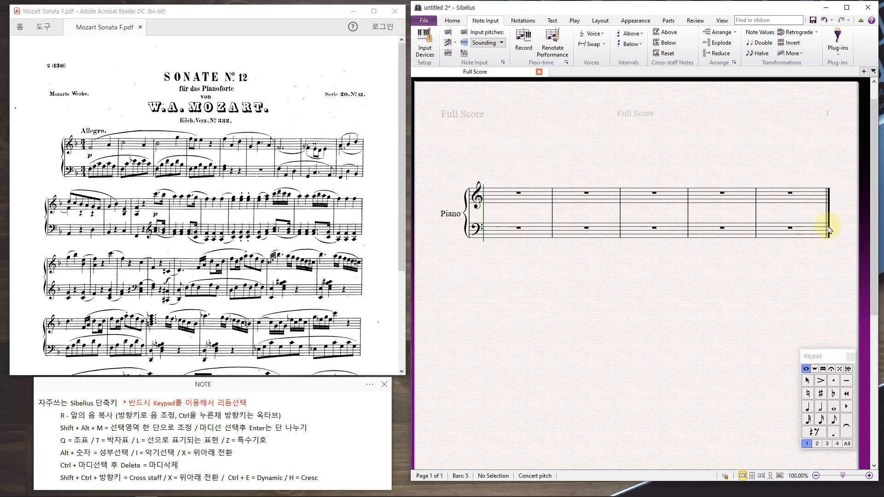
Step: Add one bar at the end of the piano score
right_click(508, 271)
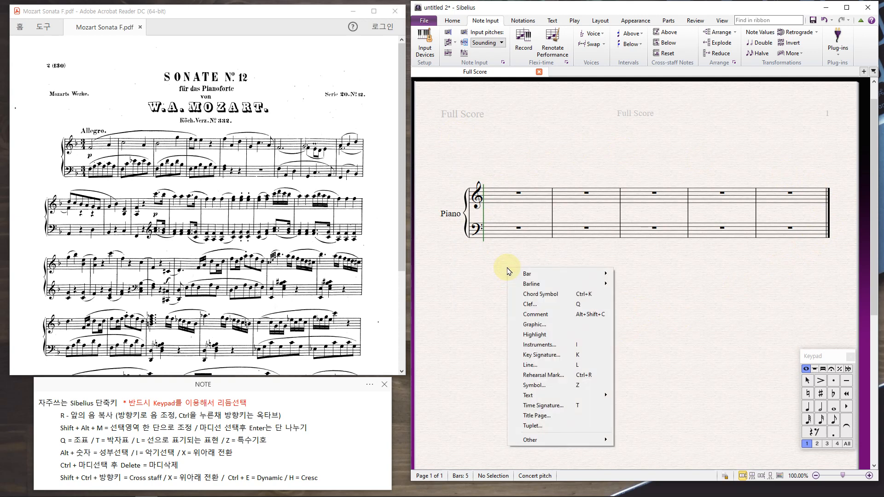
mouse_move(527, 278)
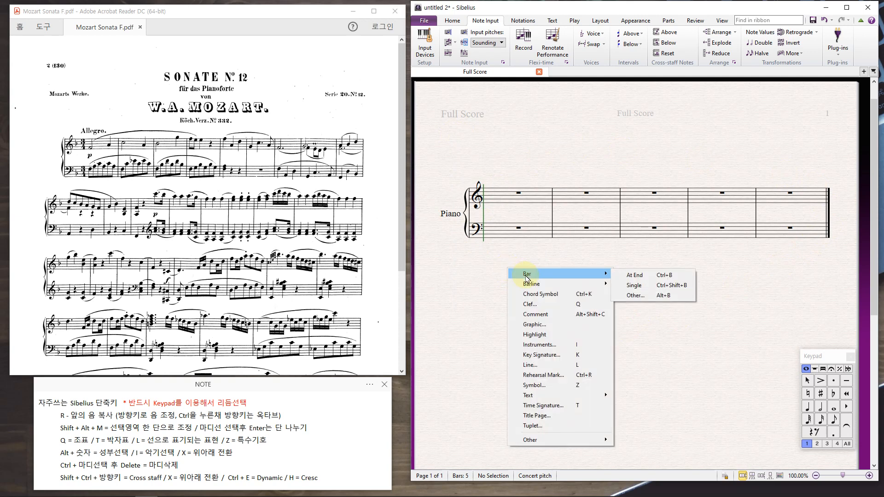
left_click(630, 280)
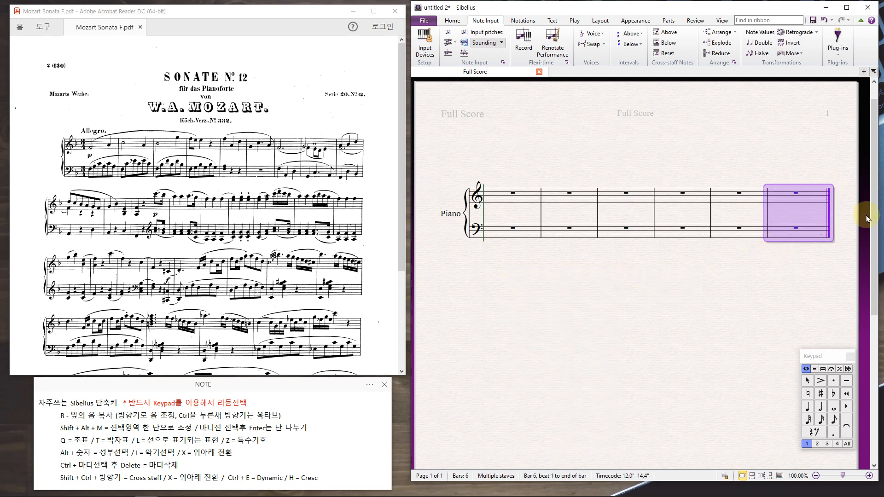
Step: Insert a single bar at bar 3 of the piano score and clear the selection
right_click(560, 275)
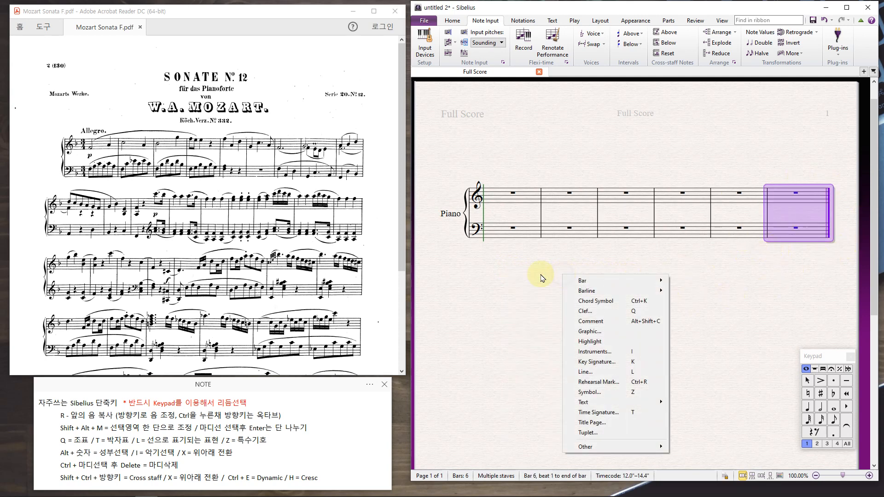
left_click(530, 278)
right_click(530, 277)
mouse_move(618, 282)
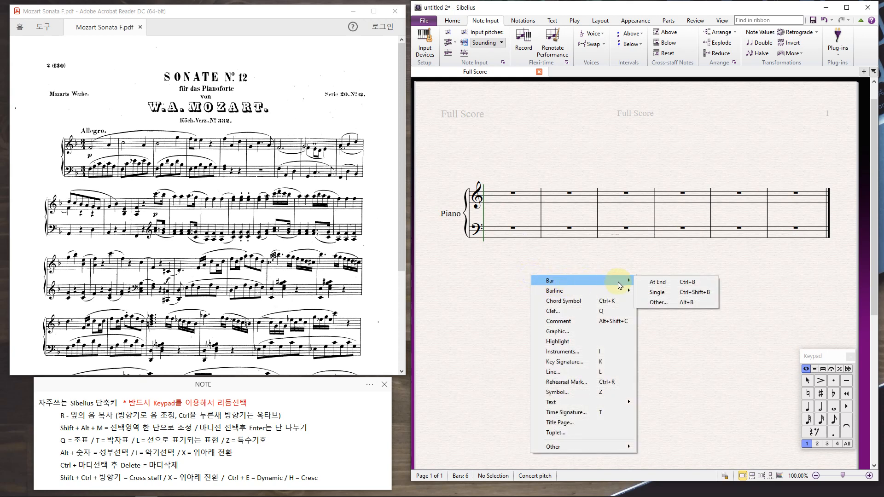
left_click(671, 293)
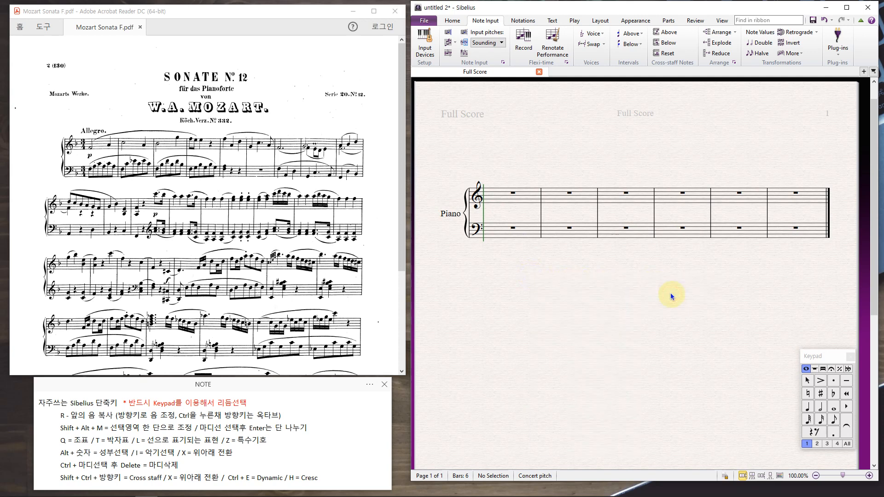
key("ctrl")
key("ctrl")
key("ctrl")
key("ctrl")
left_click(633, 153)
left_click(607, 202)
key("ctrl+b")
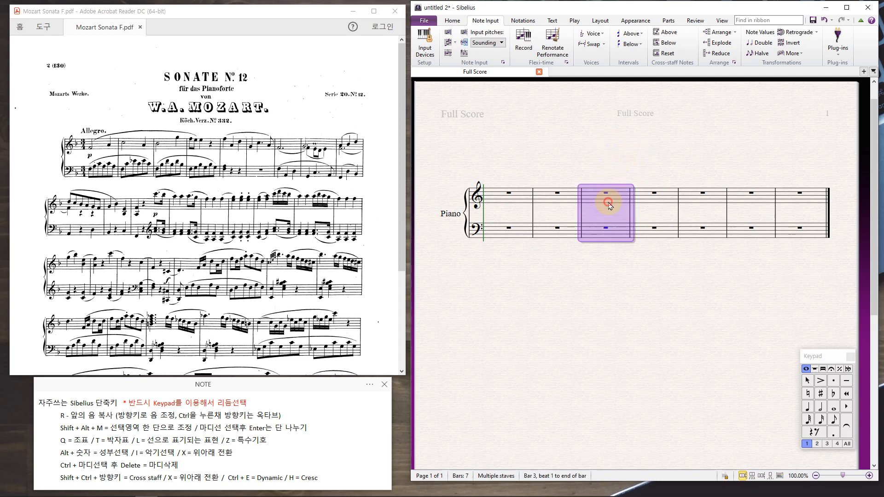
key("Escape")
left_click(628, 163)
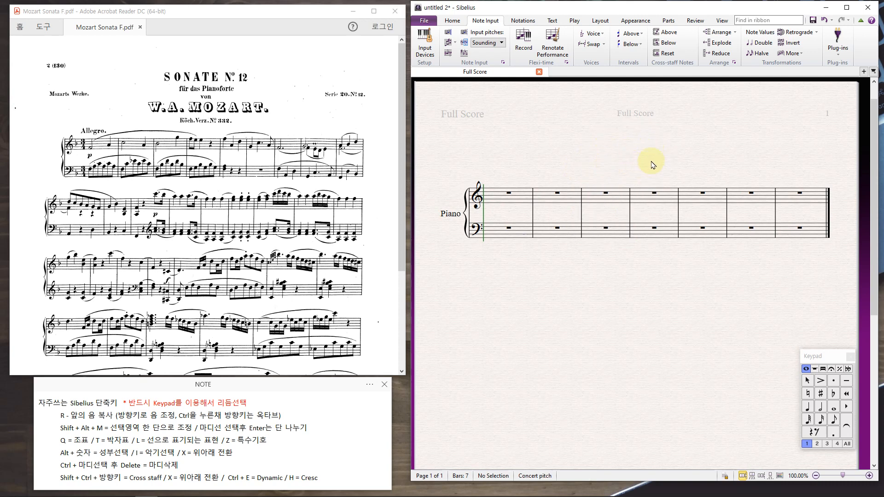
Step: Create 50 bars with the same length as the time signature, insert them after bar 3, and clear the selection
right_click(588, 145)
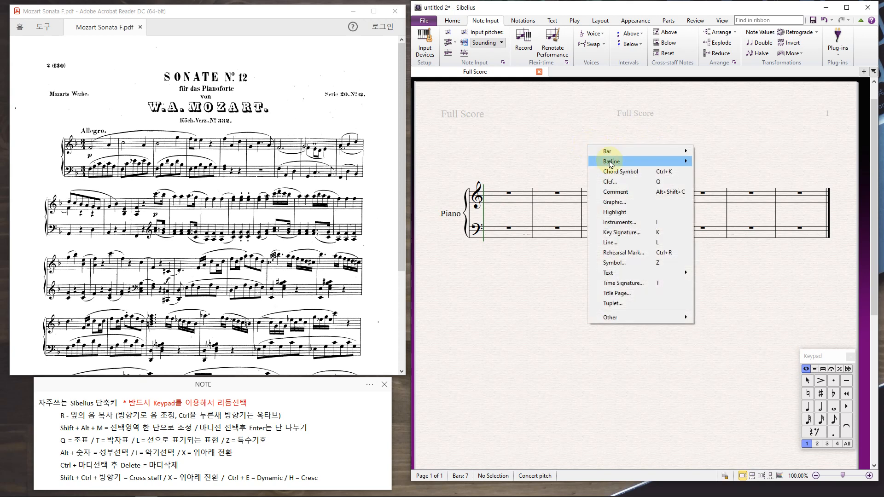
mouse_move(620, 153)
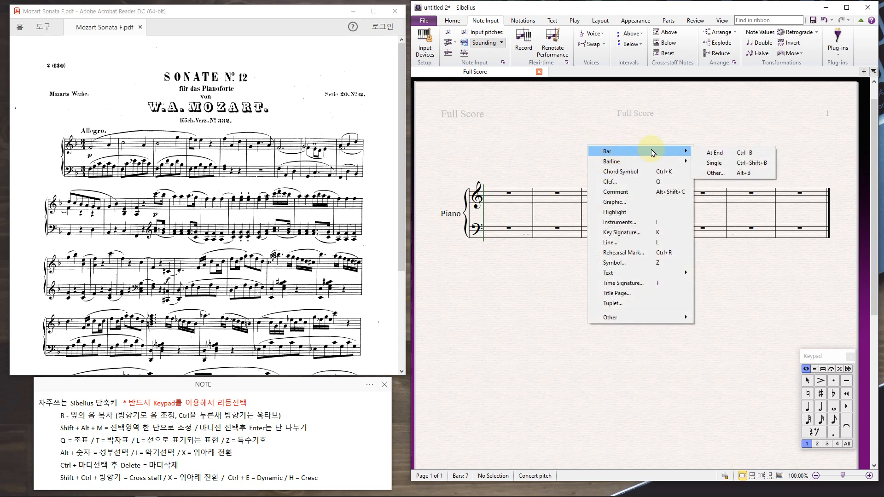
left_click(727, 174)
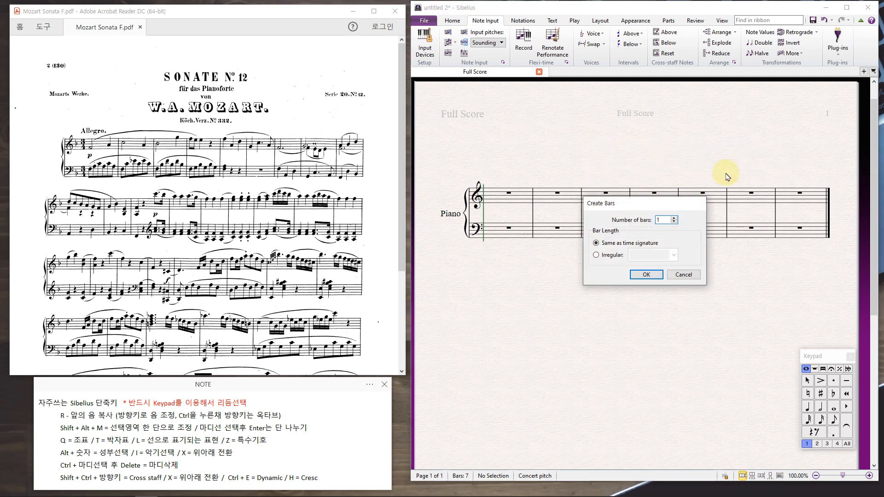
type("50")
left_click(644, 275)
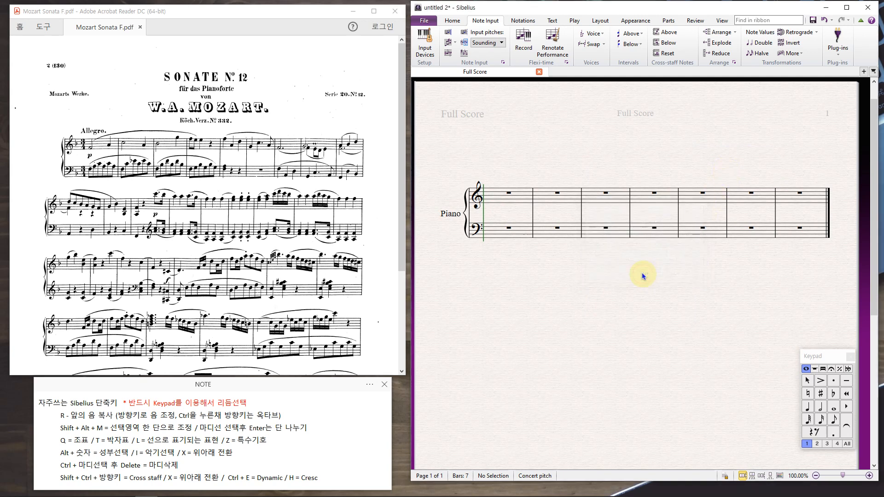
left_click(633, 158)
left_click(634, 200)
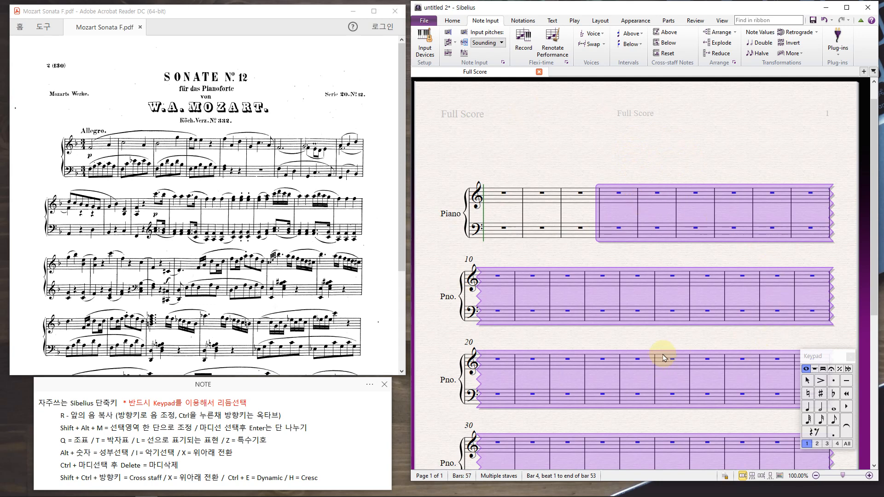
left_click(629, 157)
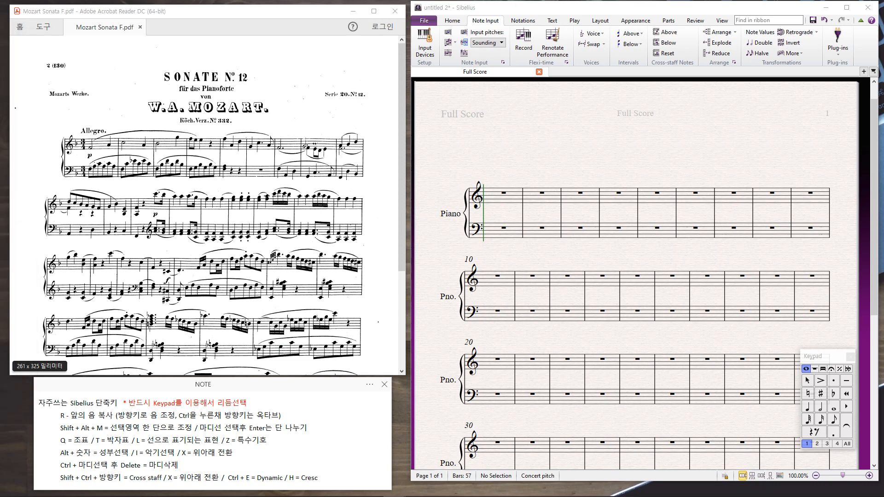
left_click_drag(0, 302, 318, 237)
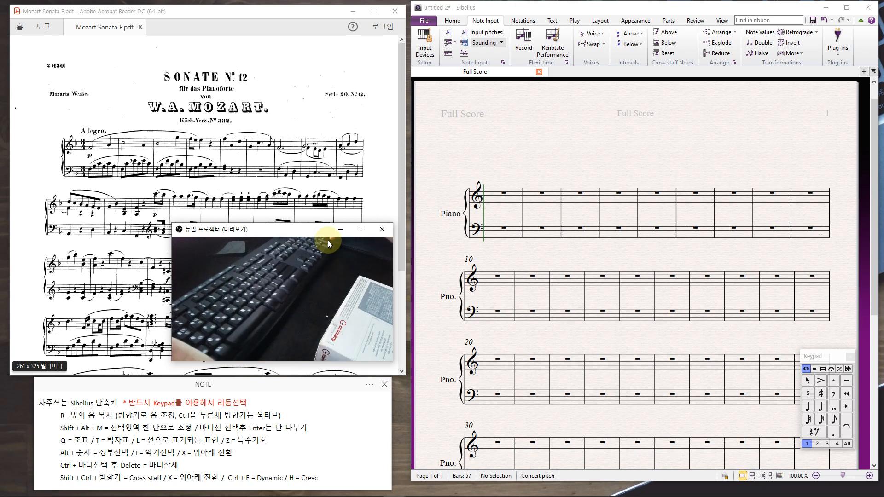
Step: Enter an eighth note G4, a sixteenth note G4 and a quarter note F4 in bar 1 of the upper piano staff
left_click(834, 423)
left_click(494, 197)
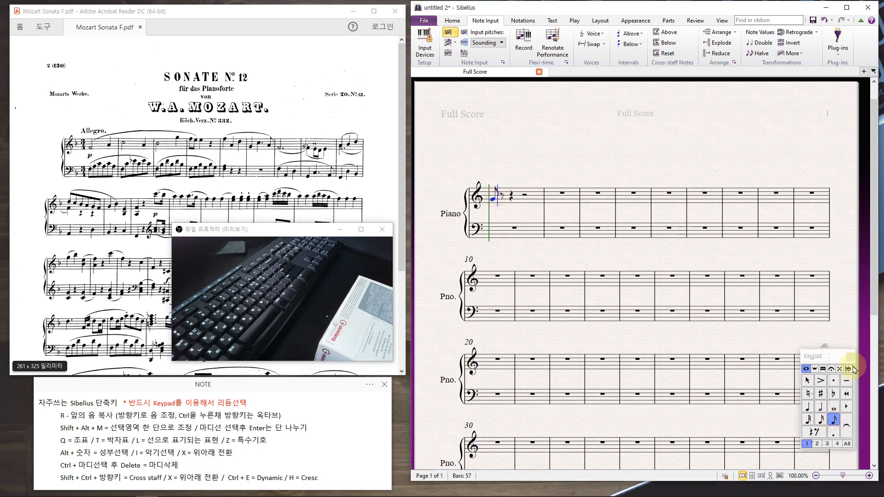
left_click(821, 419)
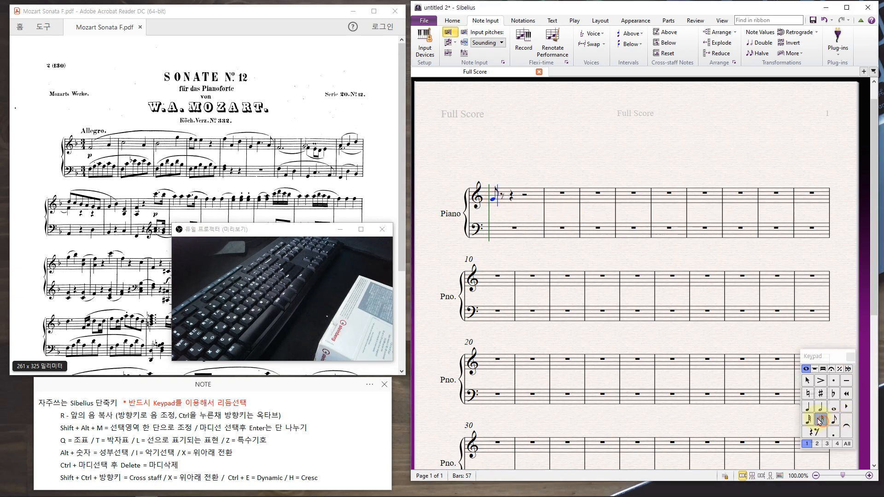
left_click(504, 201)
left_click(808, 406)
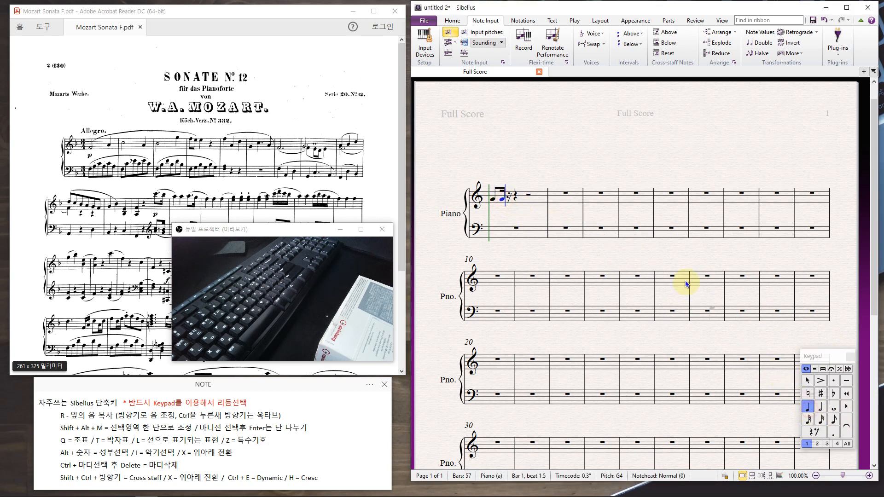
left_click(512, 201)
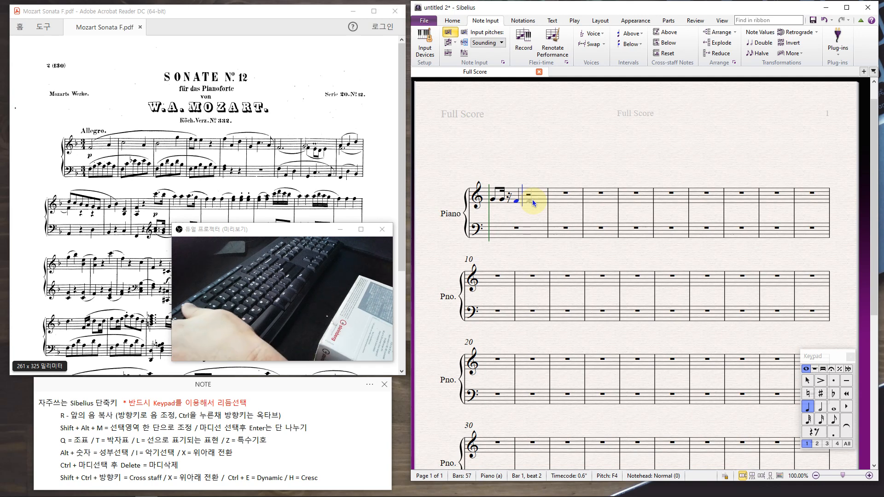
key("Escape")
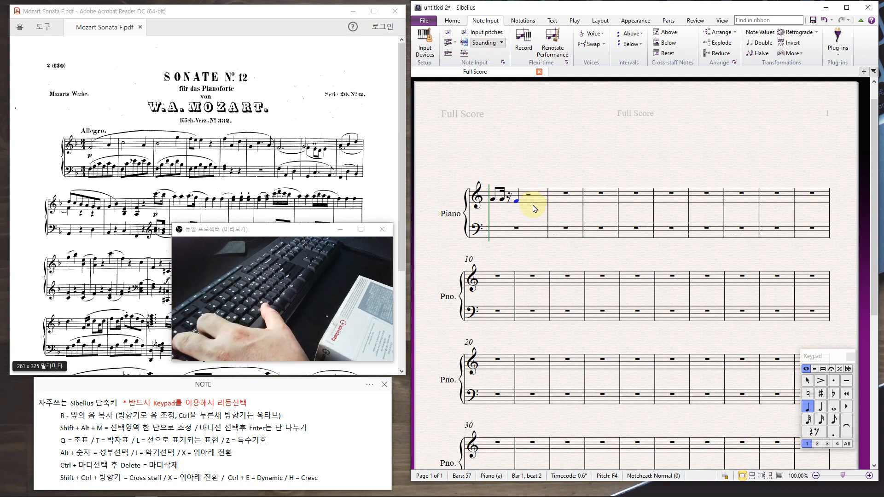
Step: Clear the selection and examine each of the Keypad's layouts, returning to the common notes layout
left_click(532, 213)
left_click(814, 369)
left_click(831, 369)
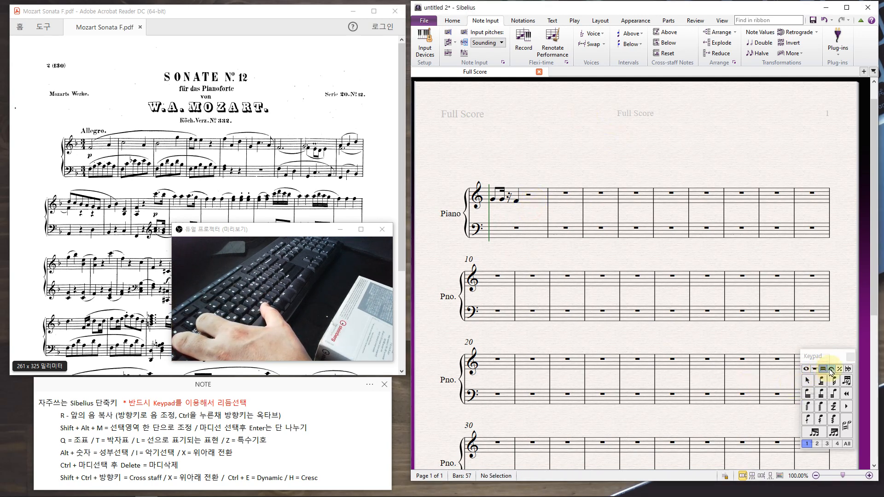
left_click(839, 370)
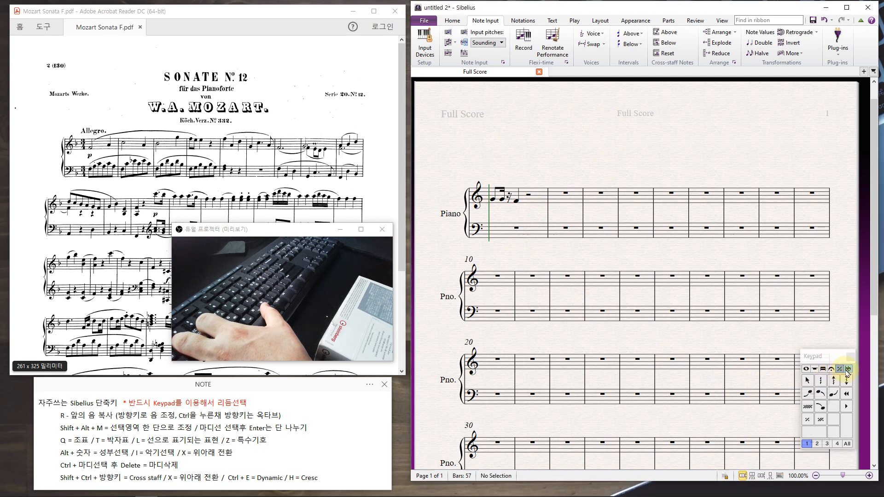
left_click(848, 370)
left_click(832, 369)
left_click(823, 369)
left_click(815, 369)
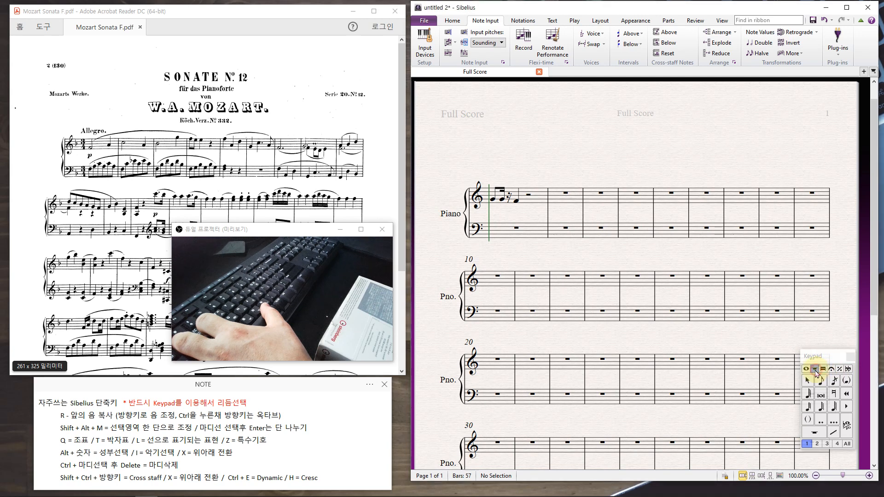
left_click(806, 369)
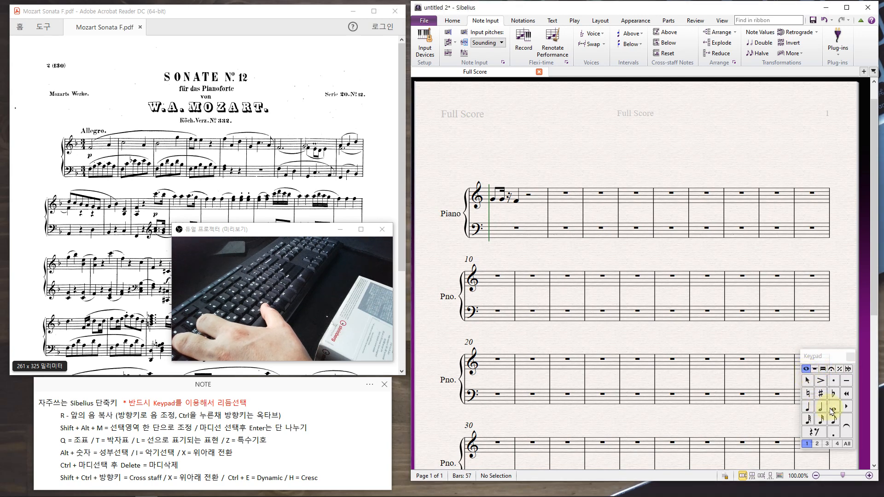
Step: Enter a whole note G4 in bar 2 and a half note G4 in bar 3 of the upper piano staff, ending note input
left_click(834, 408)
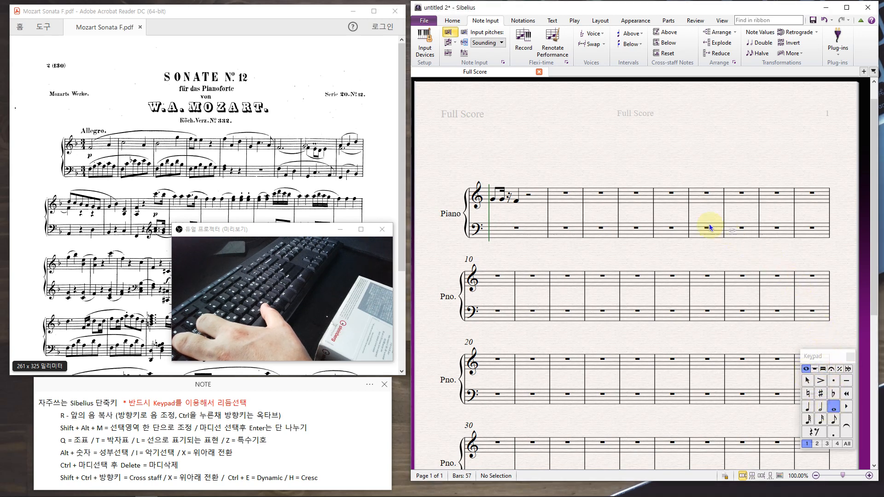
left_click(557, 198)
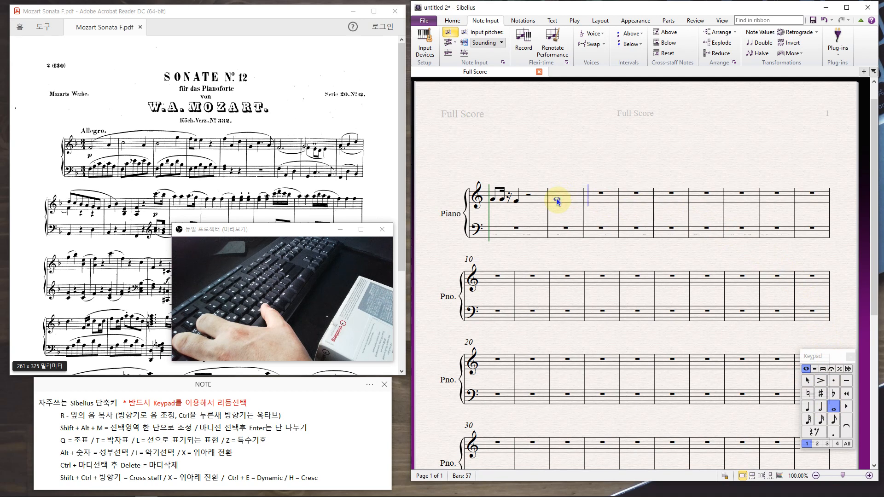
left_click(822, 409)
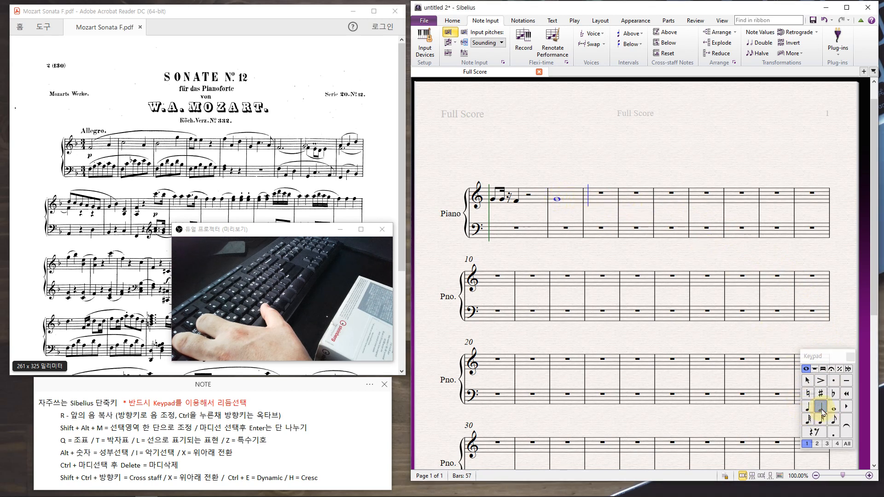
left_click(586, 198)
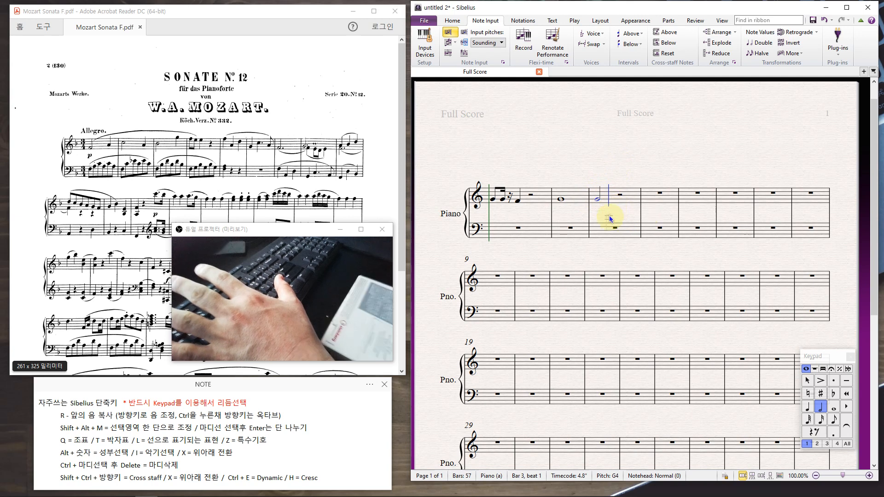
key("Escape")
key("Escape")
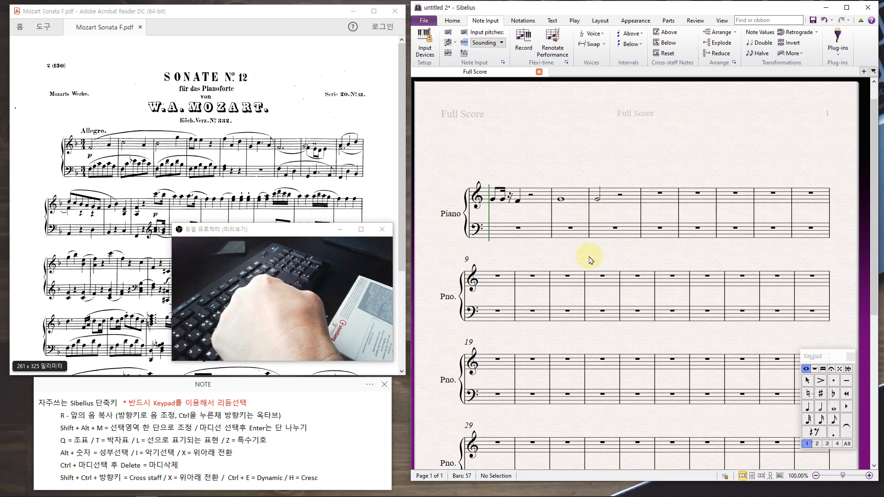
Step: Rearrange the workspace so the camera preview overlaps the PDF score and the Keypad sits directly beside the preview
left_click_drag(277, 233, 679, 326)
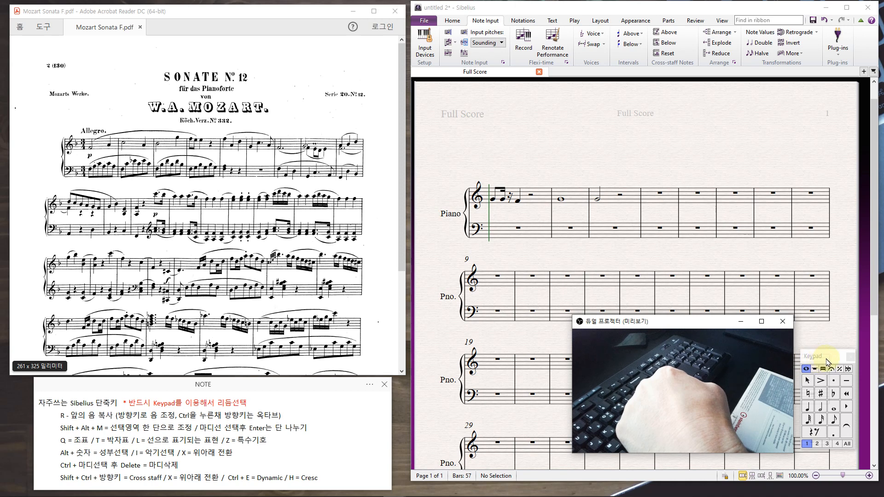
left_click_drag(827, 358, 826, 354)
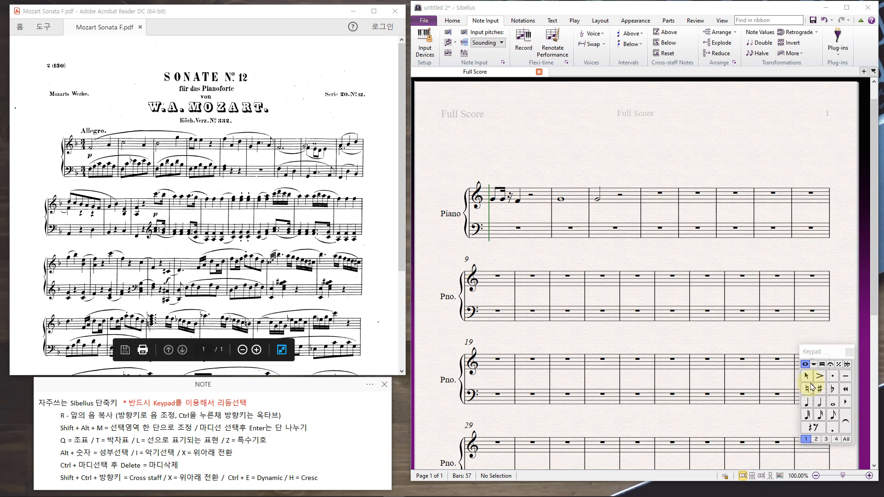
left_click_drag(617, 8, 366, 18)
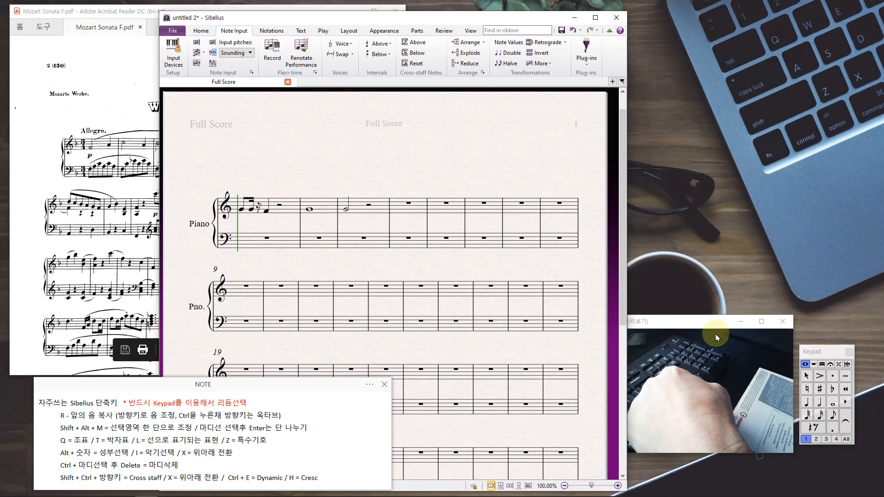
left_click_drag(712, 327, 220, 273)
left_click_drag(332, 23, 589, 25)
left_click_drag(214, 269, 323, 236)
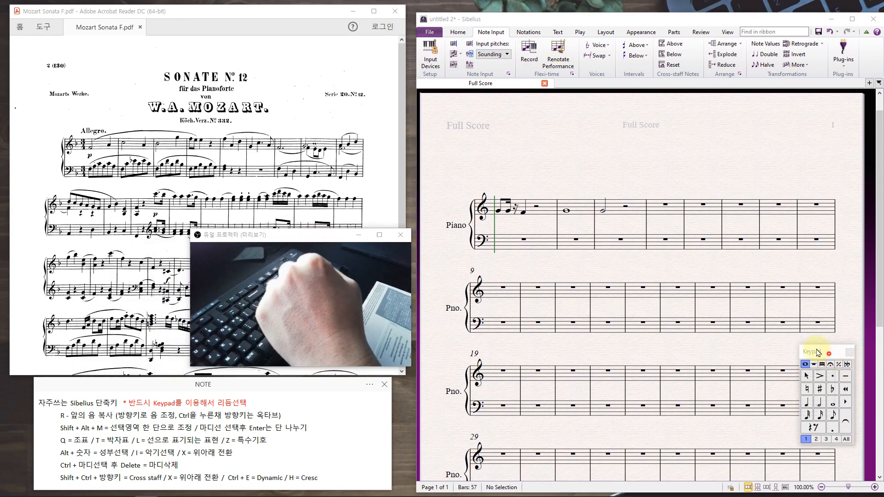
left_click_drag(830, 354, 451, 241)
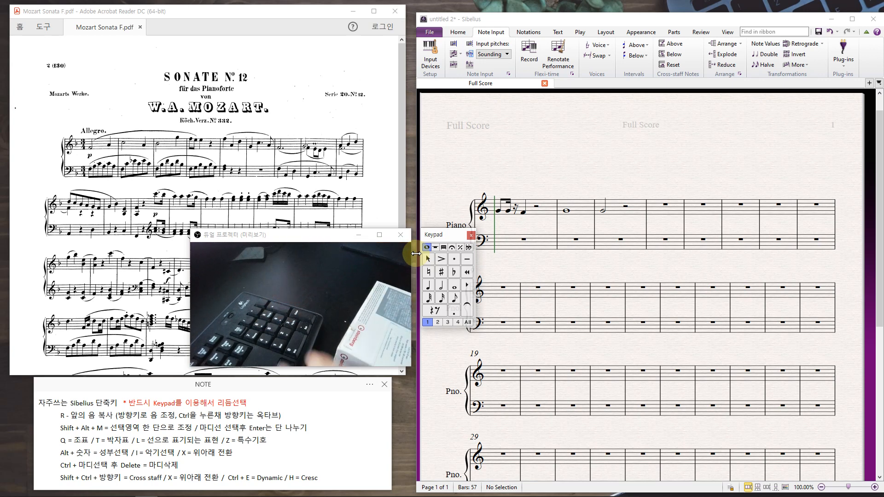
Step: Try out the Keypad's note values from thirty-second to whole note, along with the natural, sharp and flat accidentals
left_click(429, 300)
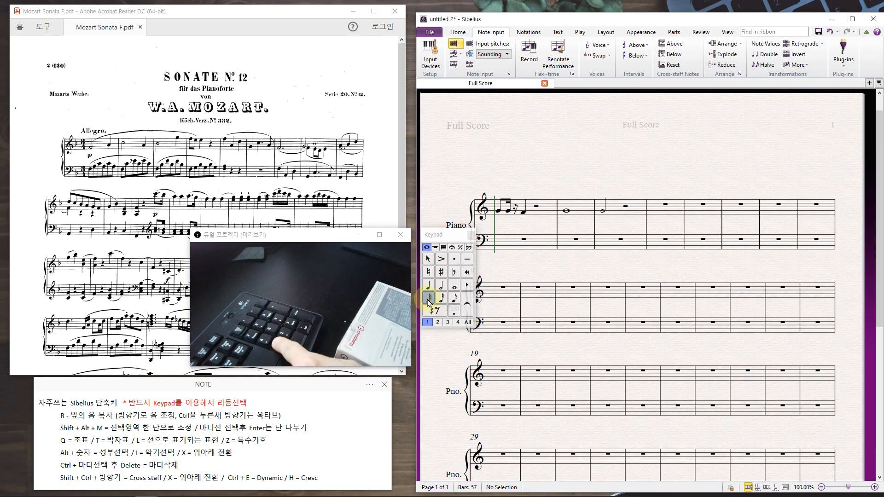
key("3")
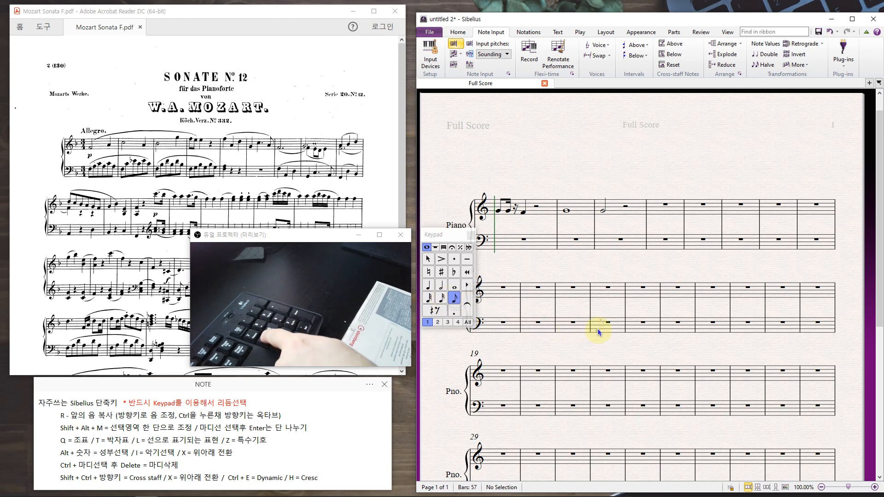
key("4")
key("5")
key("6")
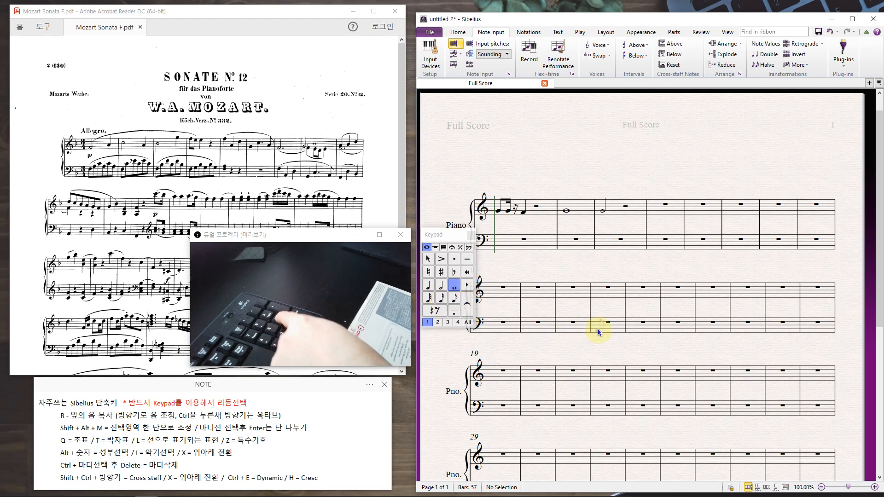
key("7")
key("8")
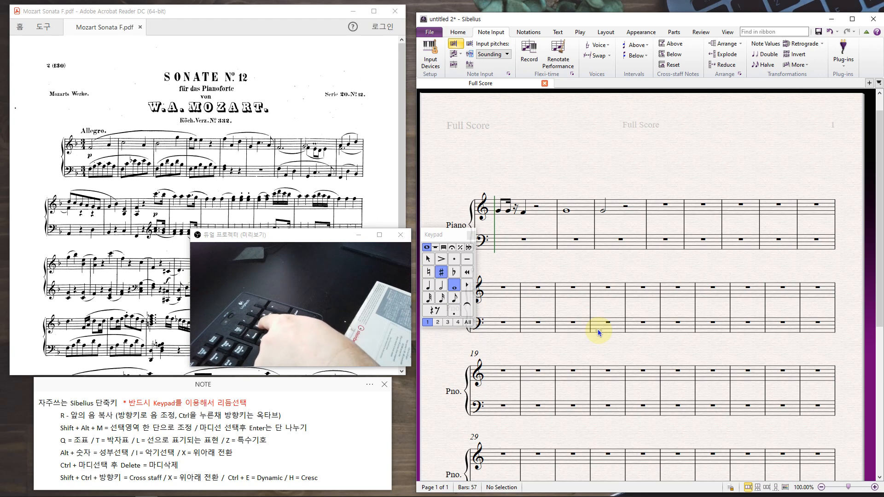
key("9")
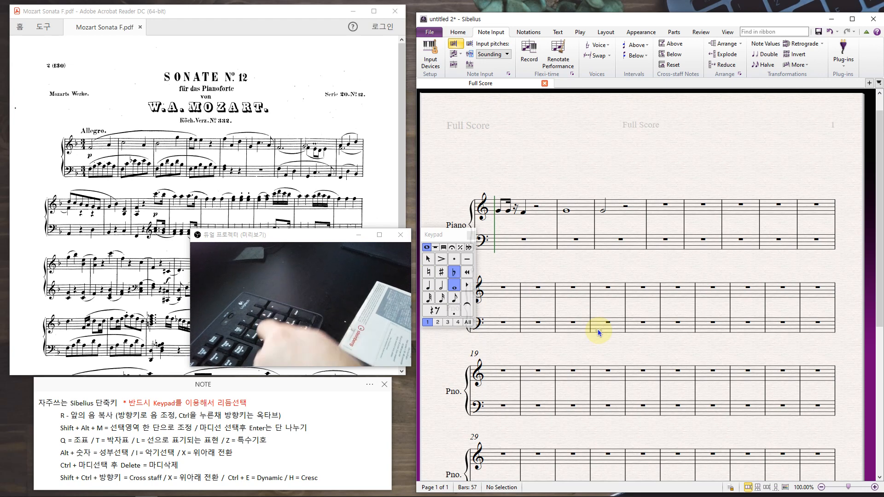
key("4")
key("5")
key("6")
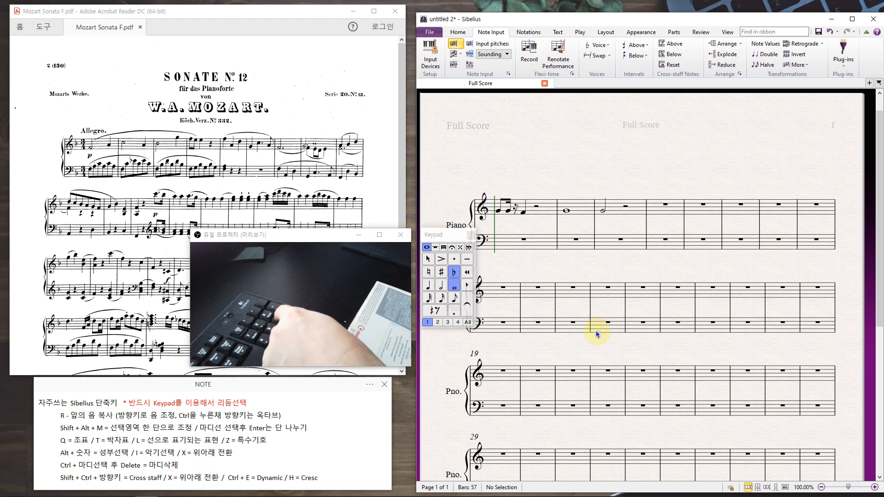
key("9")
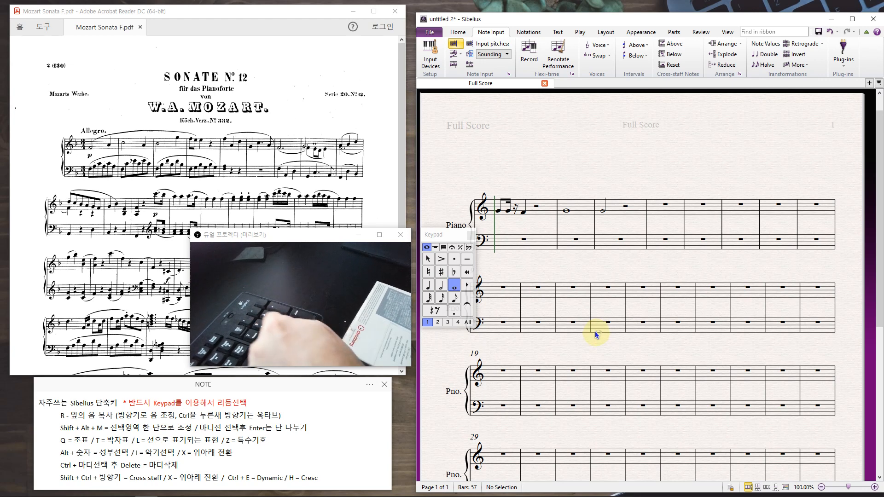
Step: Switch the note value among eighth, sixteenth and thirty-second notes, finishing on the eighth note
key("3")
key("2")
key("1")
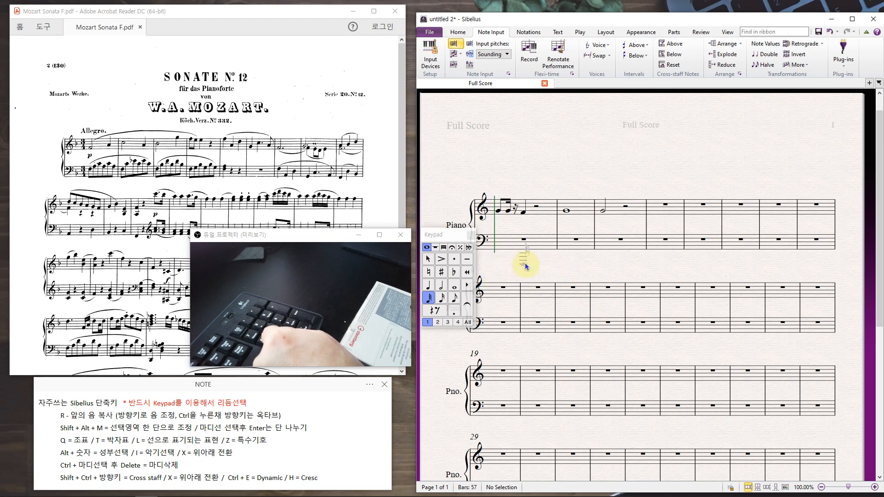
key("2")
key("3")
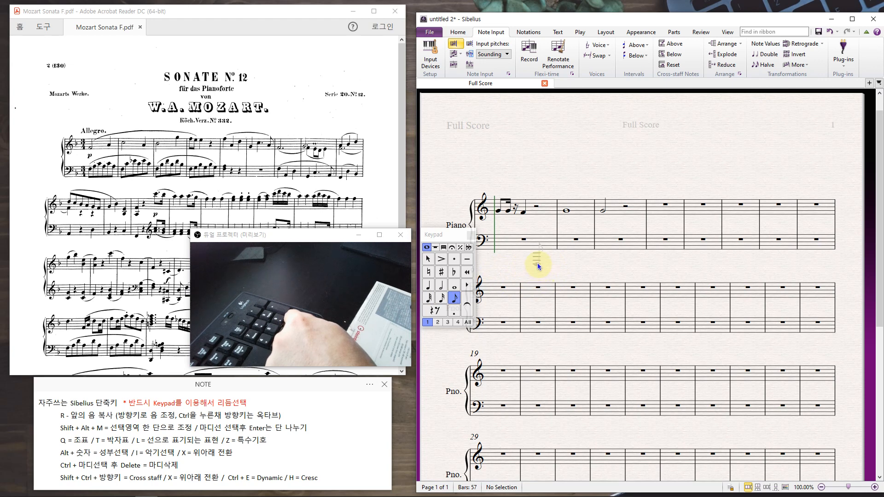
key("2")
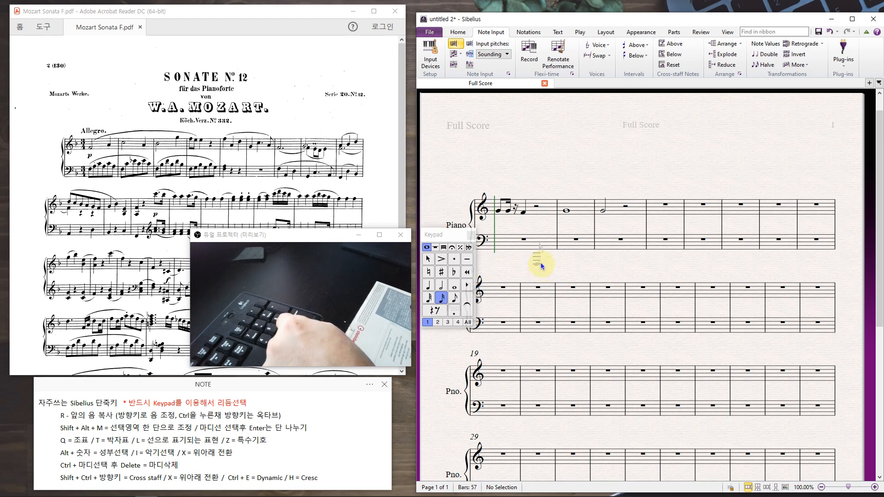
key("3")
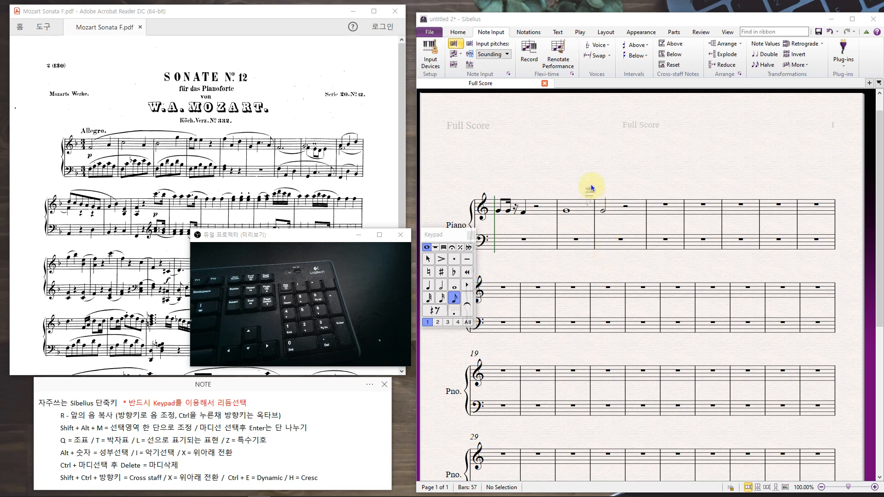
Step: Delete the contents of bars 3, 2 and 1 in the upper piano staff and clear the selection
left_click(635, 211)
key("Delete")
left_click(575, 211)
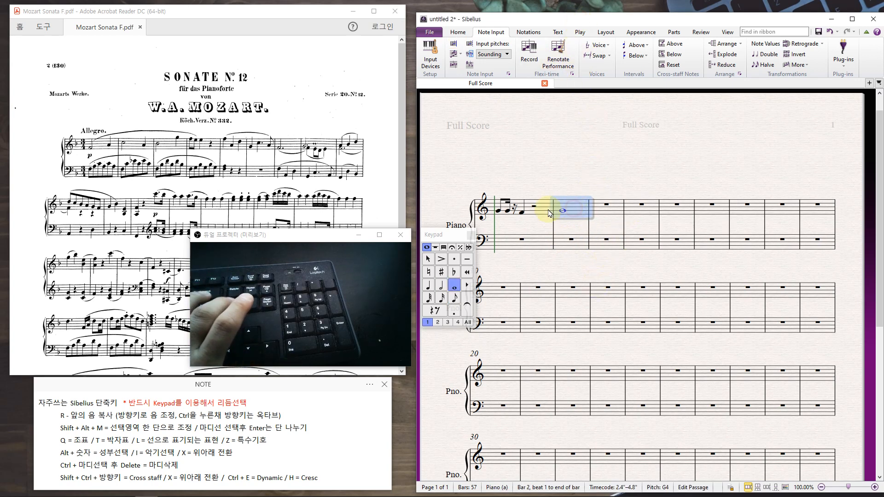
key("Delete")
left_click(546, 211)
key("Delete")
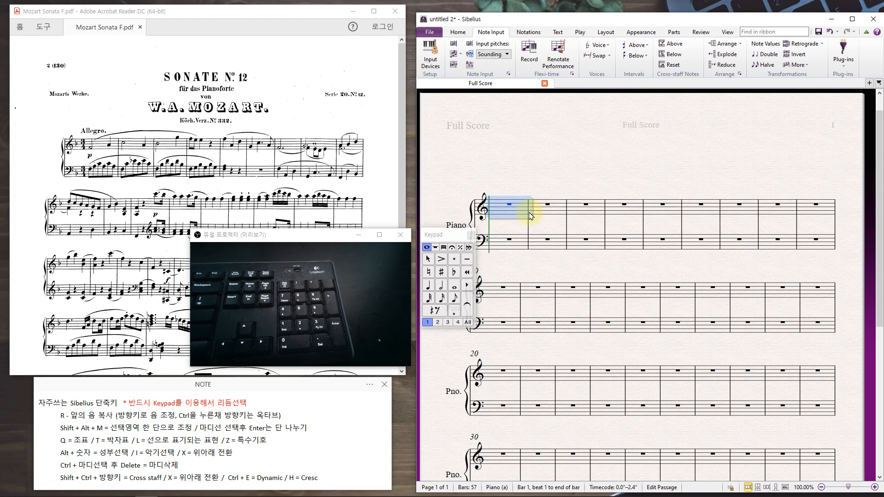
left_click(544, 181)
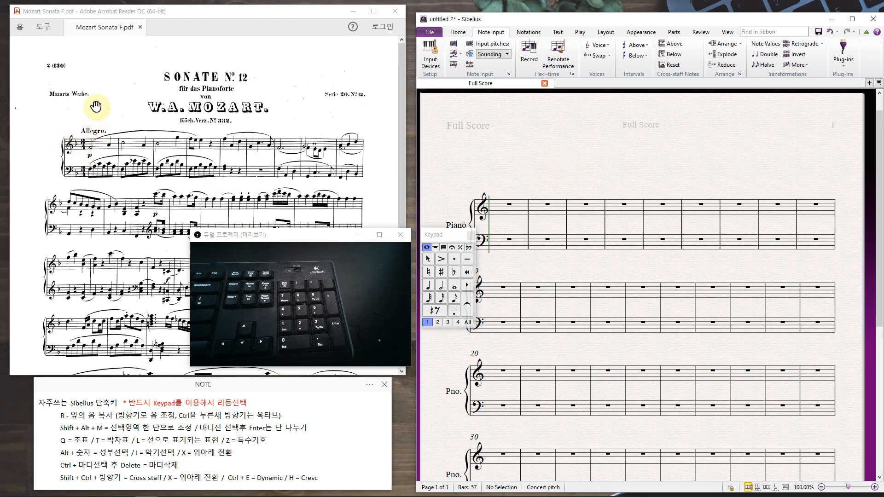
Step: Add an F major key signature at the start of bar 1 of the piano score
left_click(64, 147)
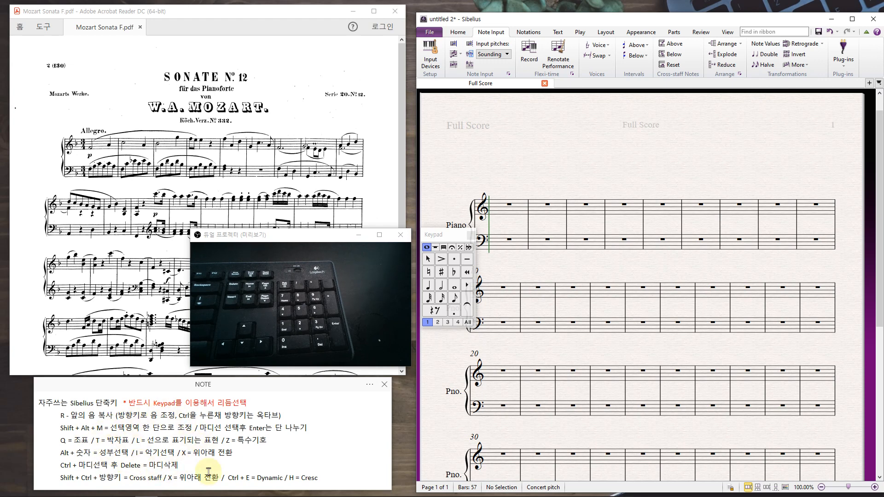
right_click(612, 157)
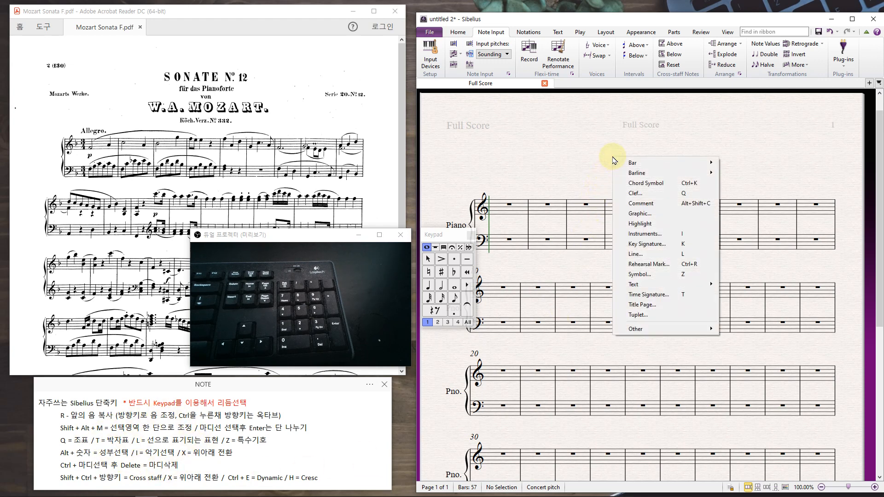
left_click(656, 247)
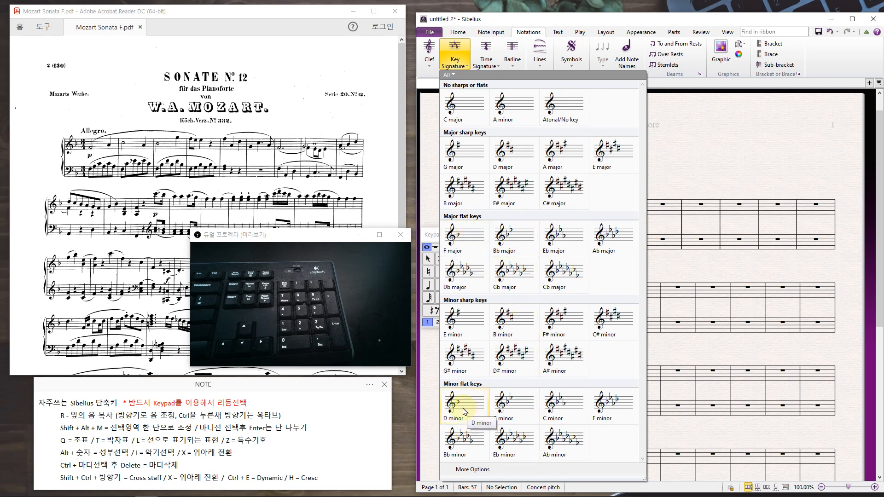
left_click(469, 240)
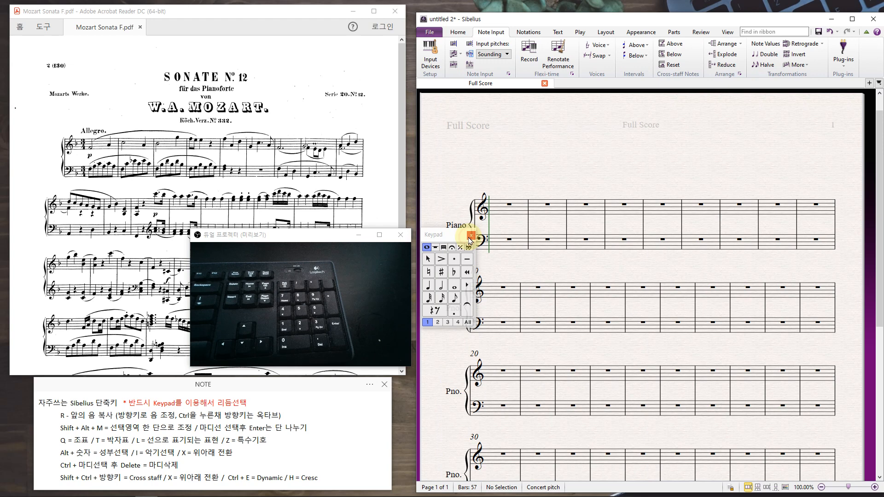
left_click(494, 210)
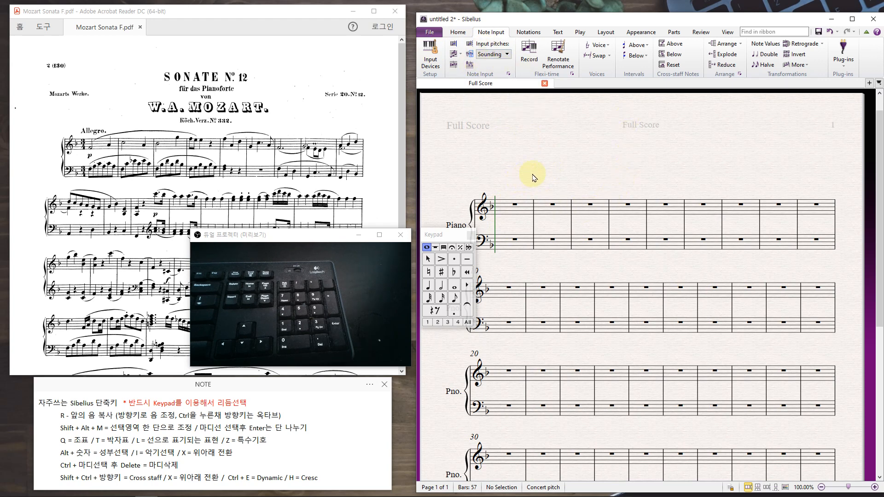
Step: Add a 3/4 time signature at the start of bar 1 of the piano score and clear the selection
right_click(581, 161)
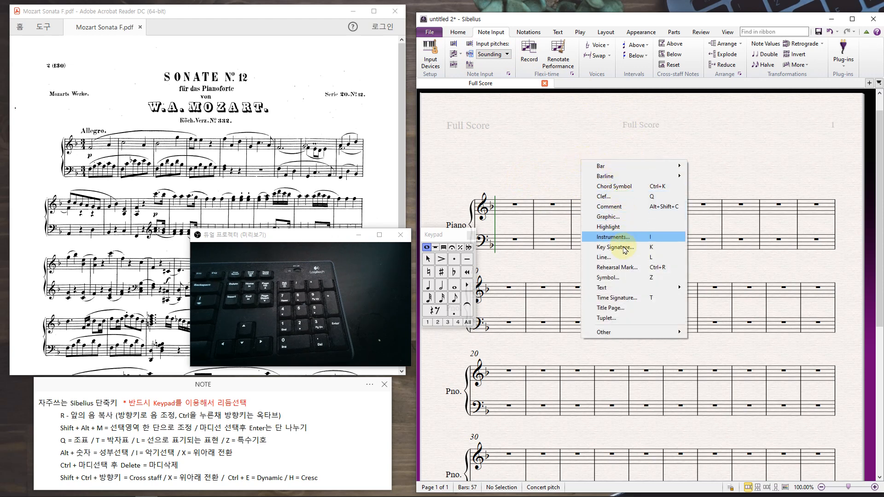
left_click(617, 299)
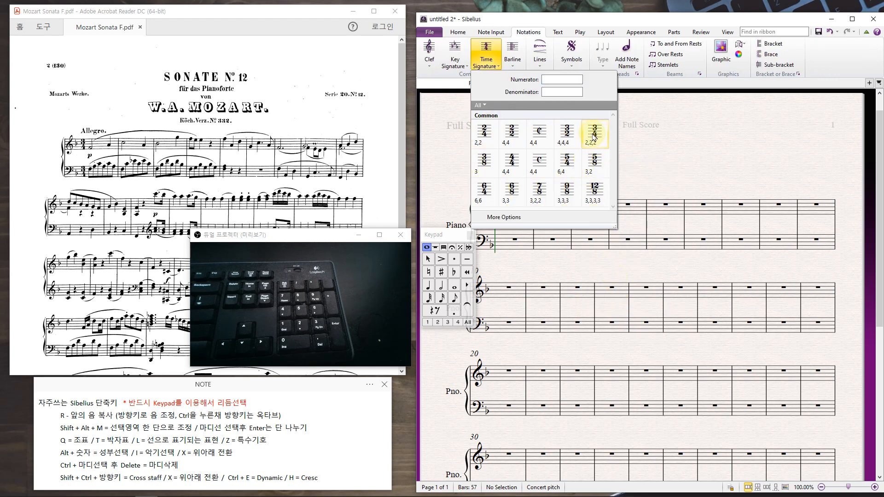
left_click(594, 136)
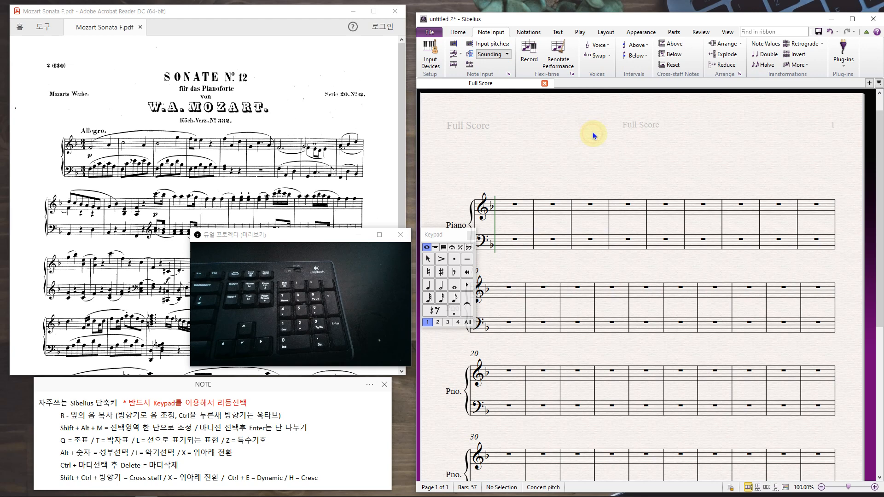
left_click(500, 213)
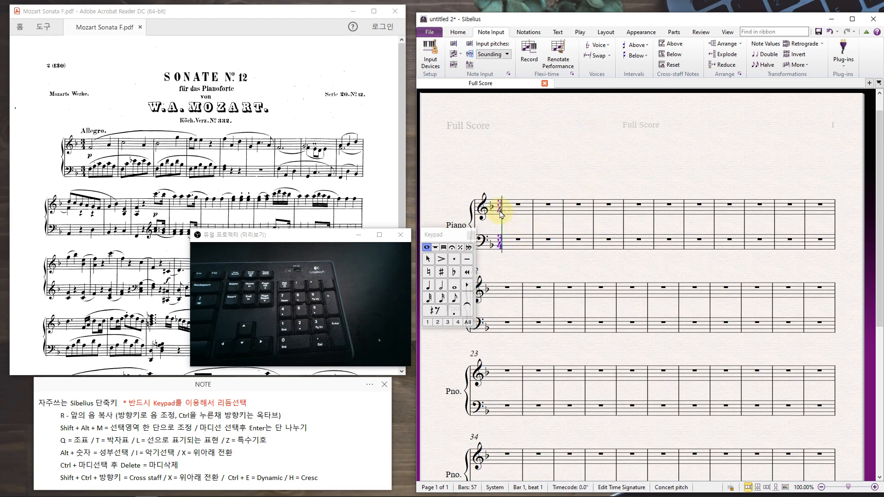
left_click(585, 178)
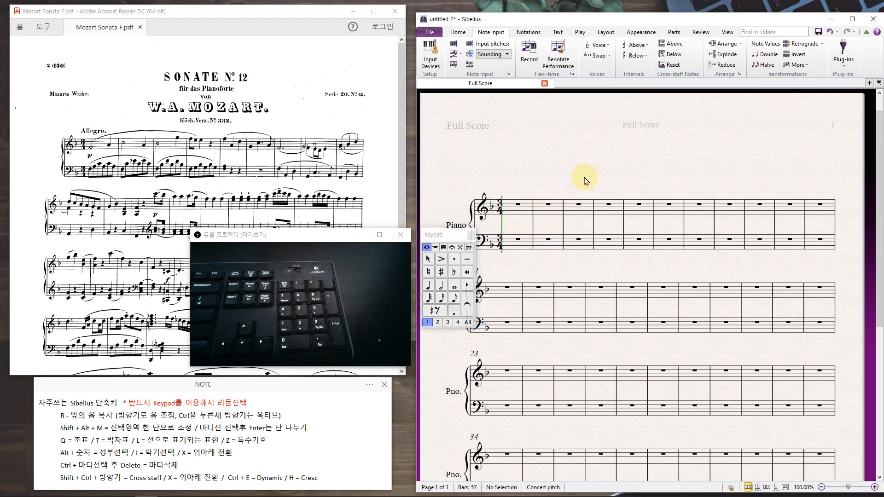
Step: Add title text reading "Mozart" centred above the first system of the score
left_click(242, 116)
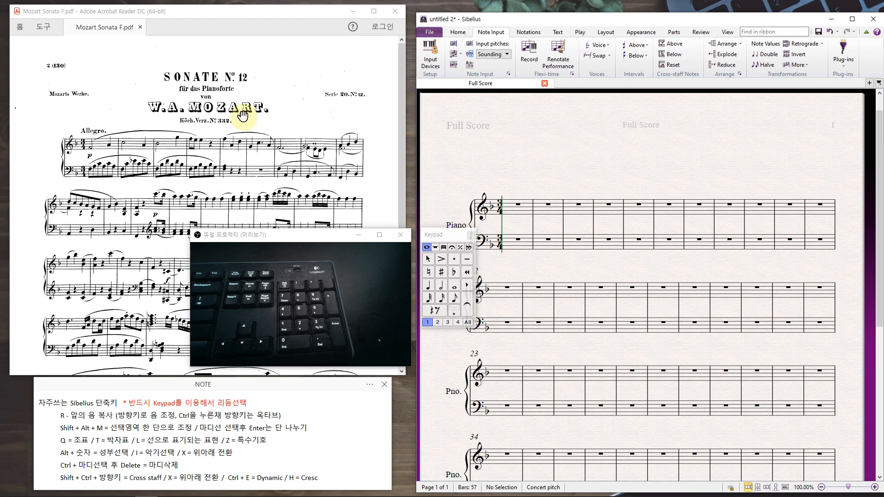
left_click(100, 134)
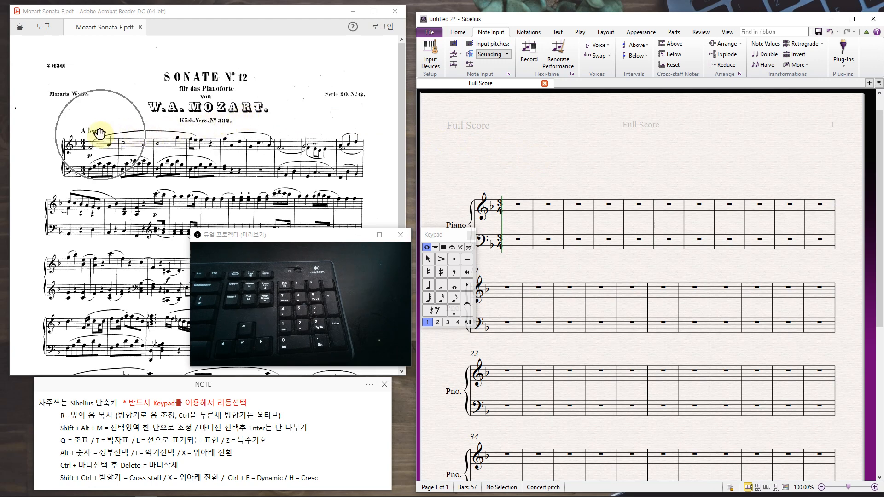
right_click(644, 167)
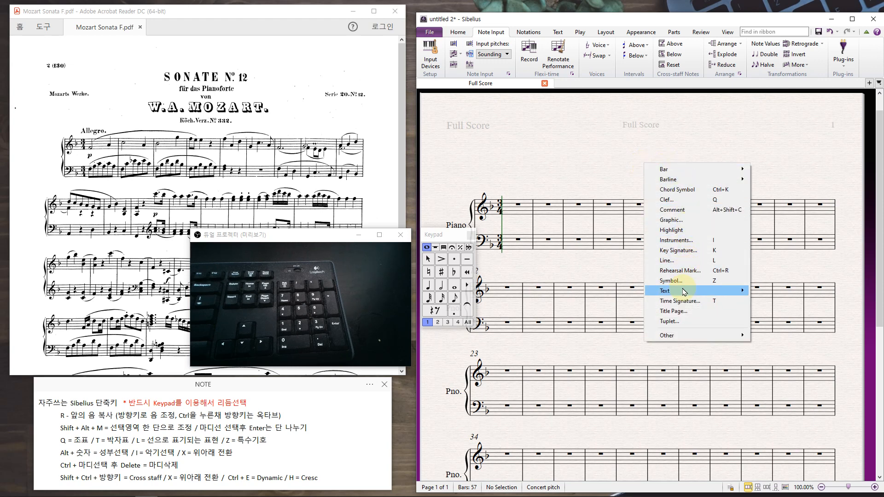
mouse_move(685, 293)
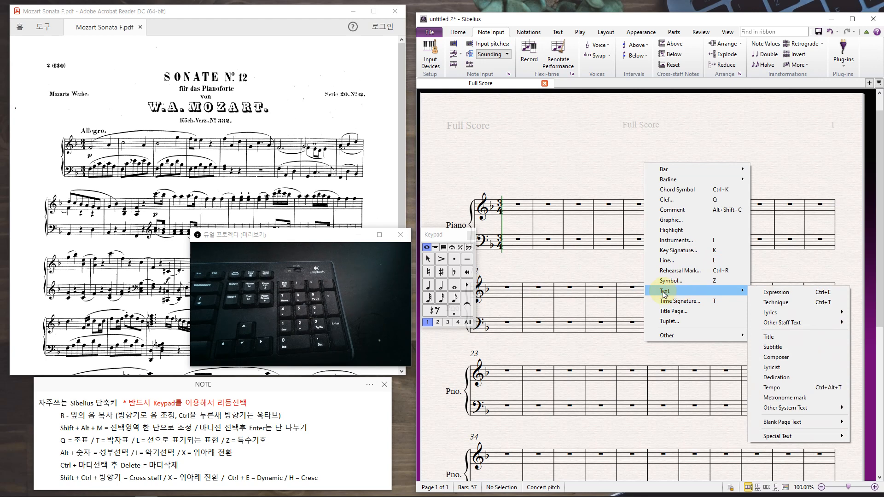
left_click(772, 337)
left_click(633, 150)
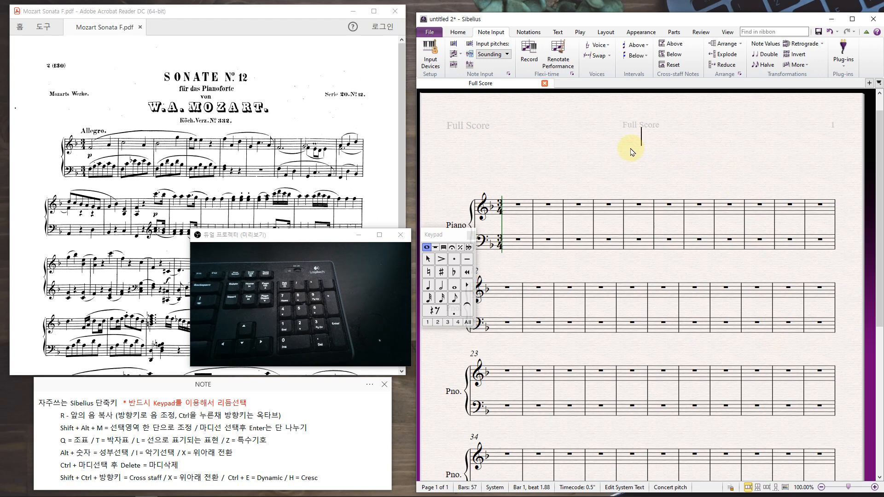
type("Mozart")
left_click(686, 171)
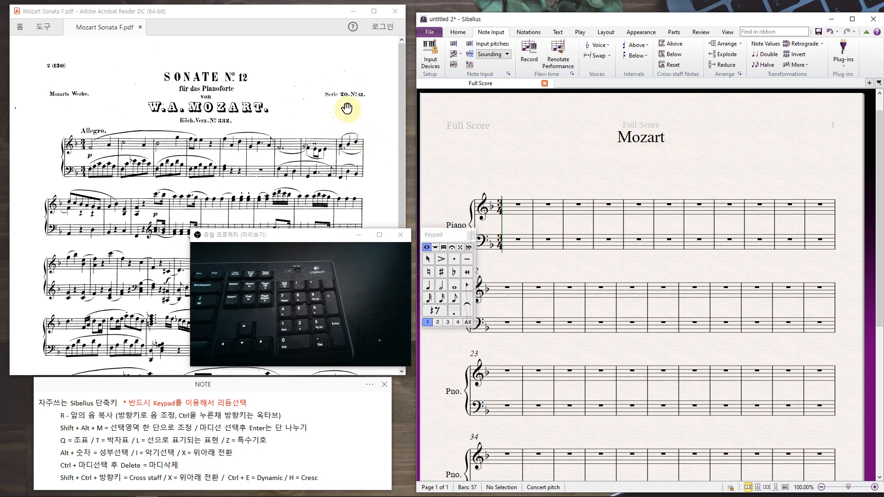
Step: Replace the title text with "Sonata 12"
double_click(655, 146)
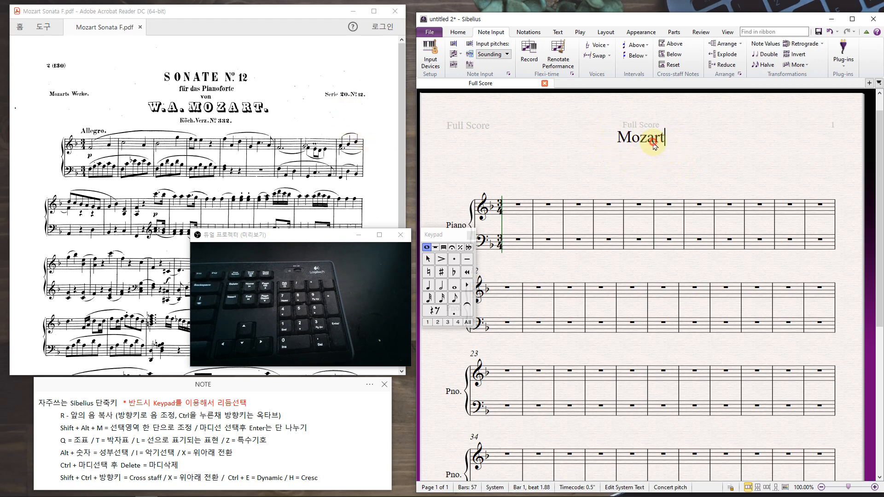
left_click_drag(670, 139, 608, 141)
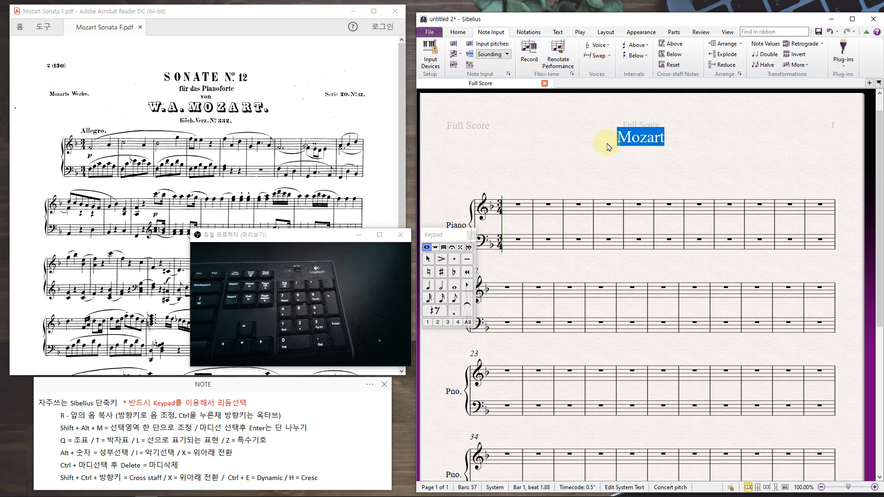
type("S")
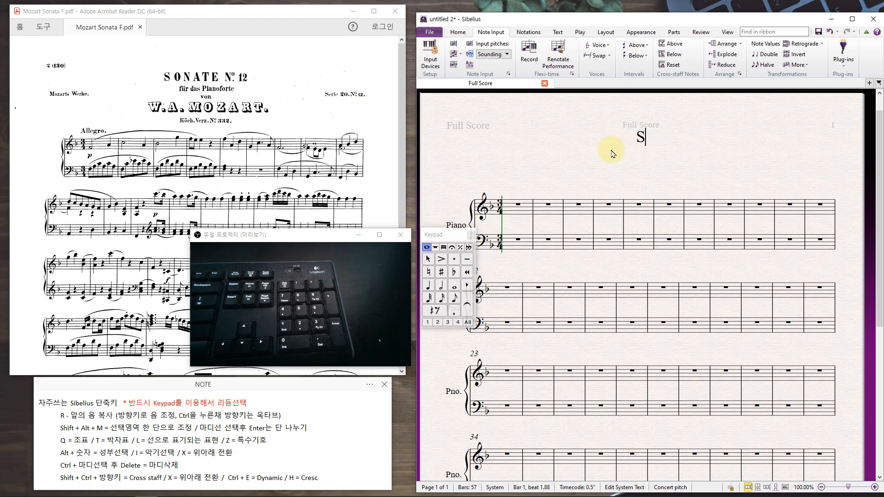
type("onata 12")
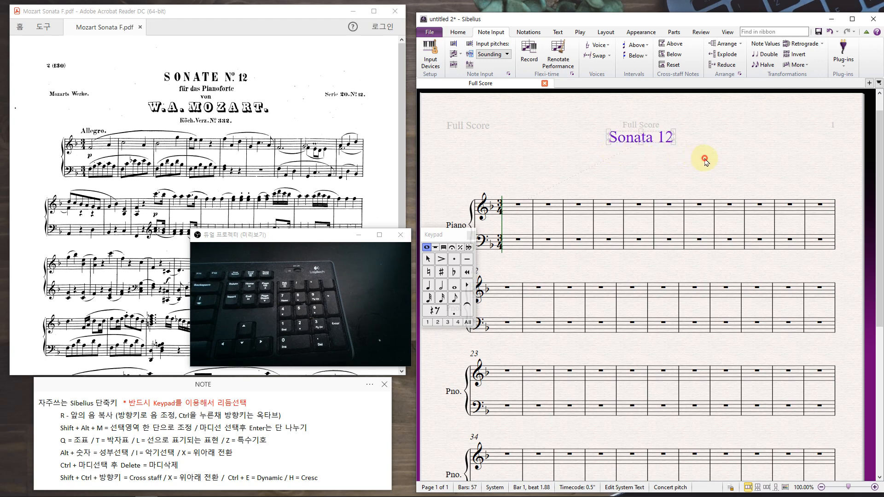
key("Escape")
Step: Add composer text reading "Mozart" above the end of the first system
right_click(709, 167)
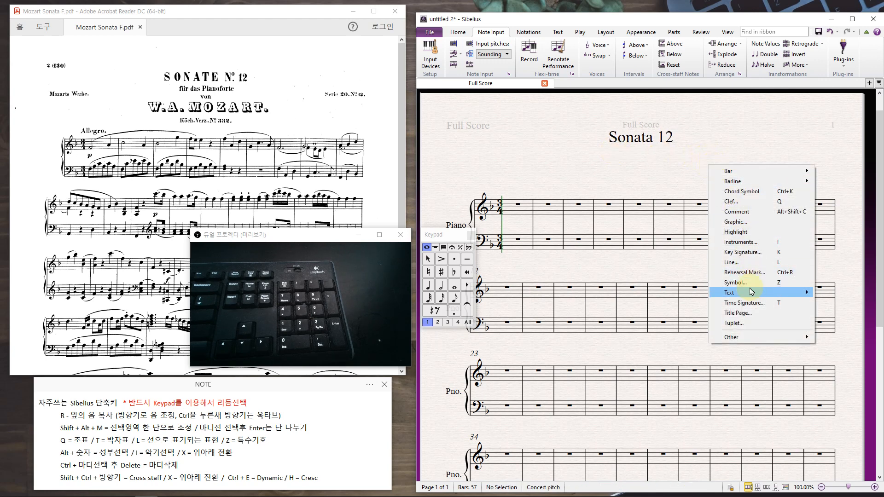
mouse_move(738, 292)
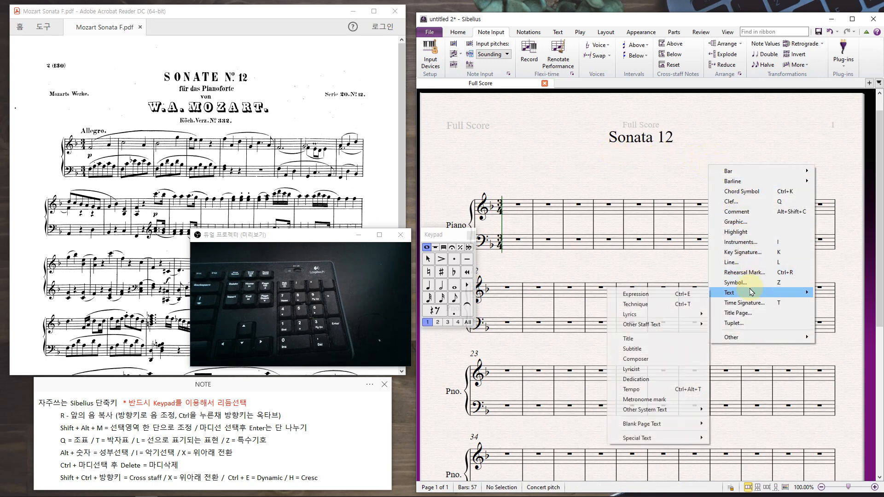
left_click(633, 358)
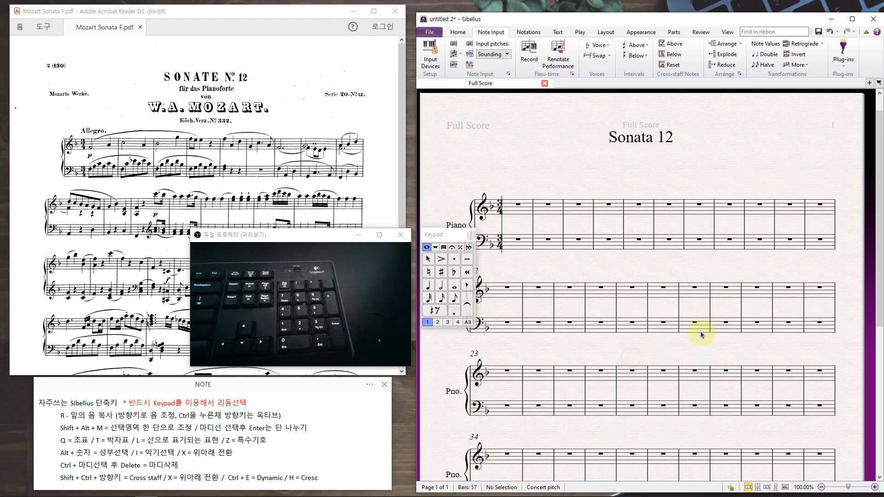
left_click(805, 181)
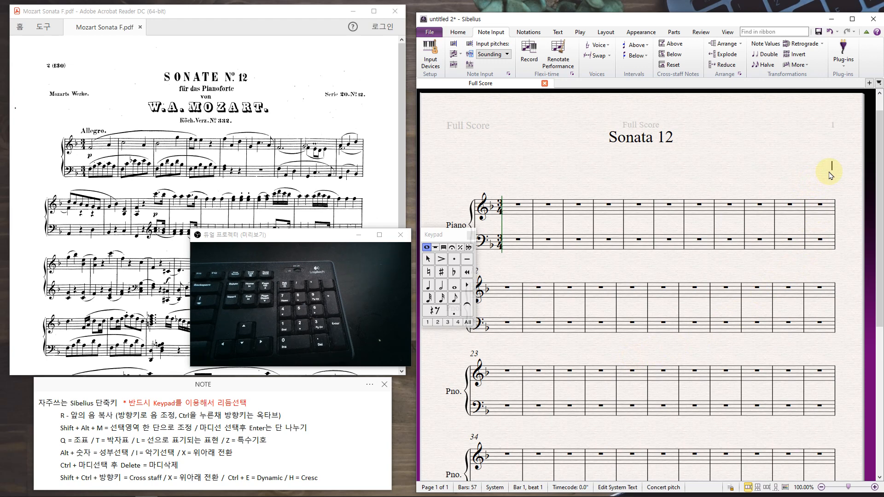
type("Mozart")
key("Escape")
key("Escape")
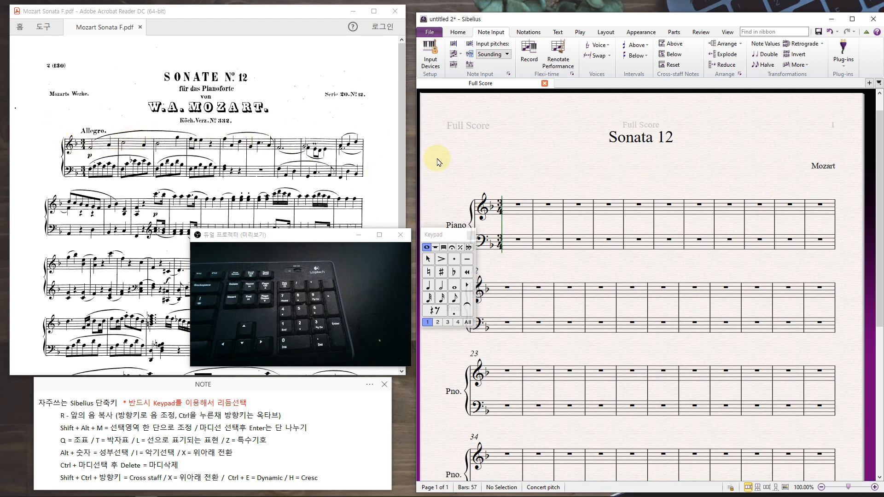
Step: Add the tempo text "Allegro" above bar 1 and shift it slightly back to line up with the time signature
right_click(514, 179)
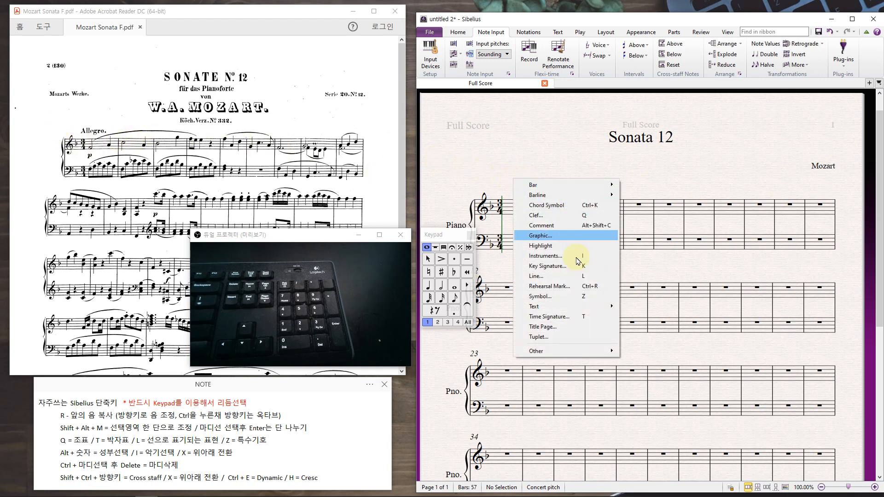
mouse_move(581, 308)
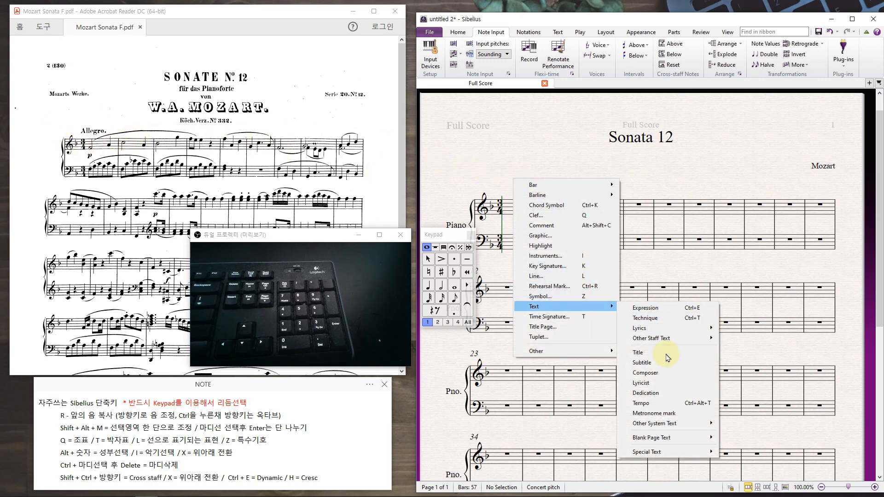
left_click(655, 402)
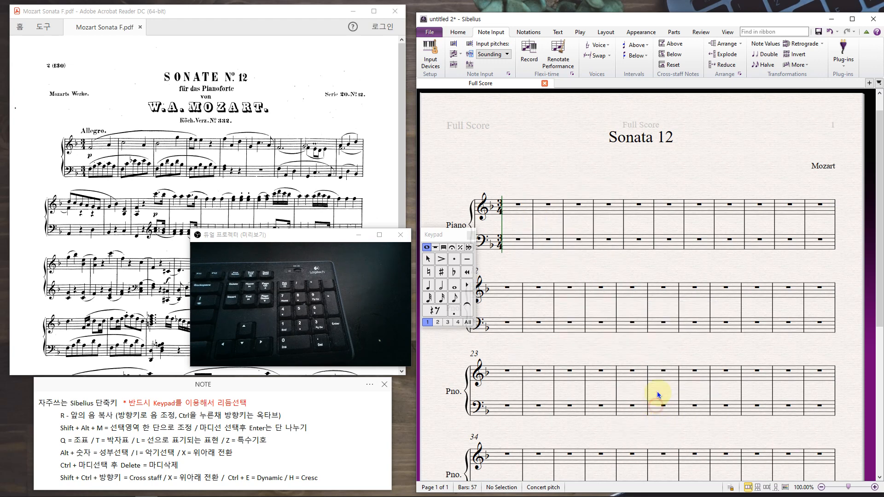
left_click(506, 190)
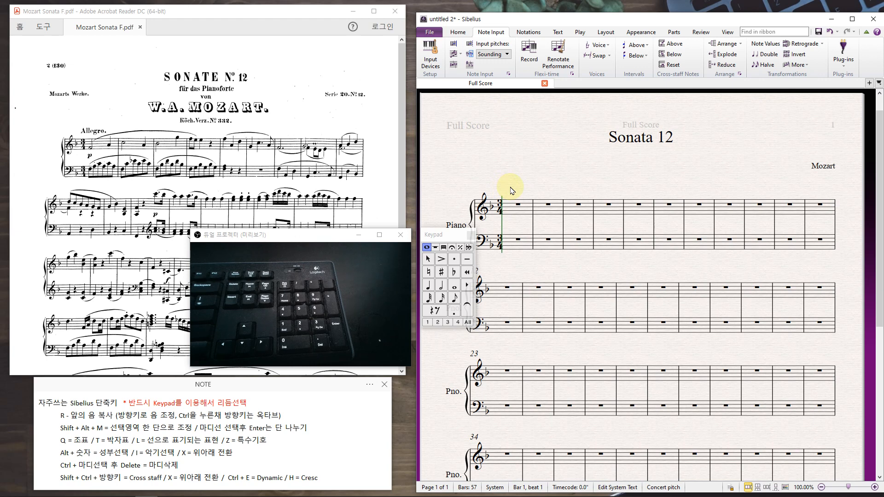
right_click(511, 190)
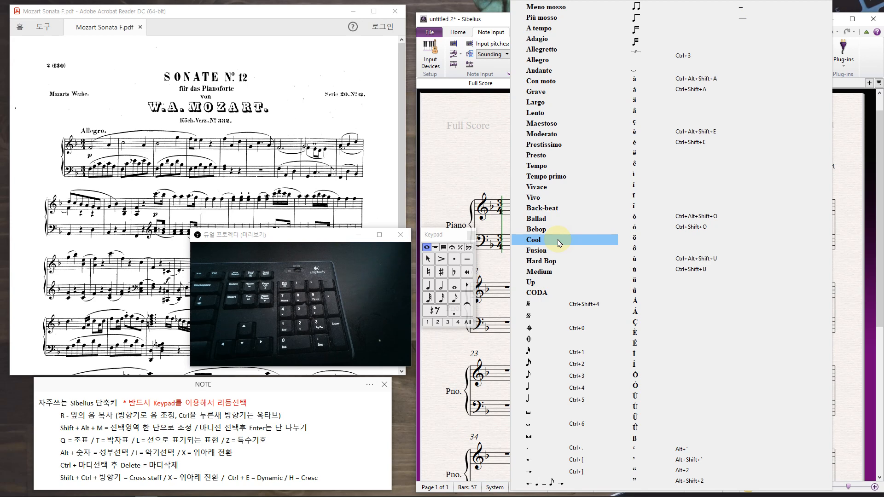
left_click(538, 59)
left_click(573, 186)
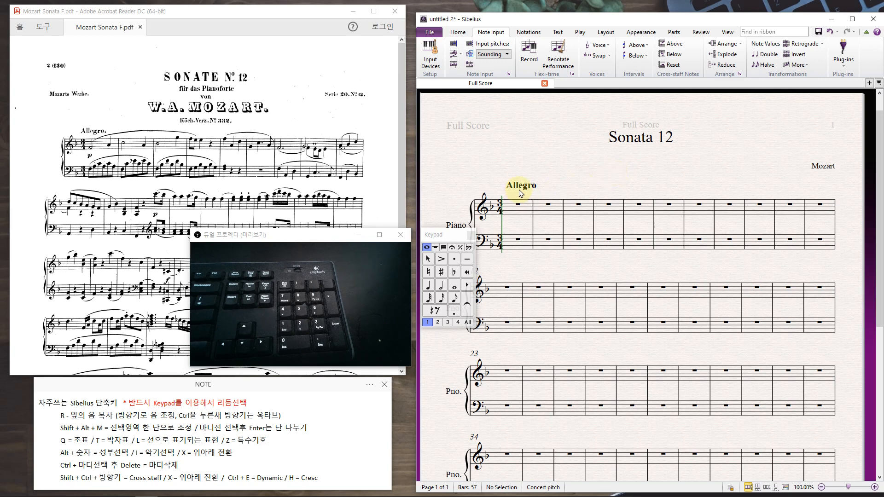
mouse_move(520, 191)
left_mouse_down()
mouse_move(526, 186)
mouse_move(512, 194)
left_mouse_up()
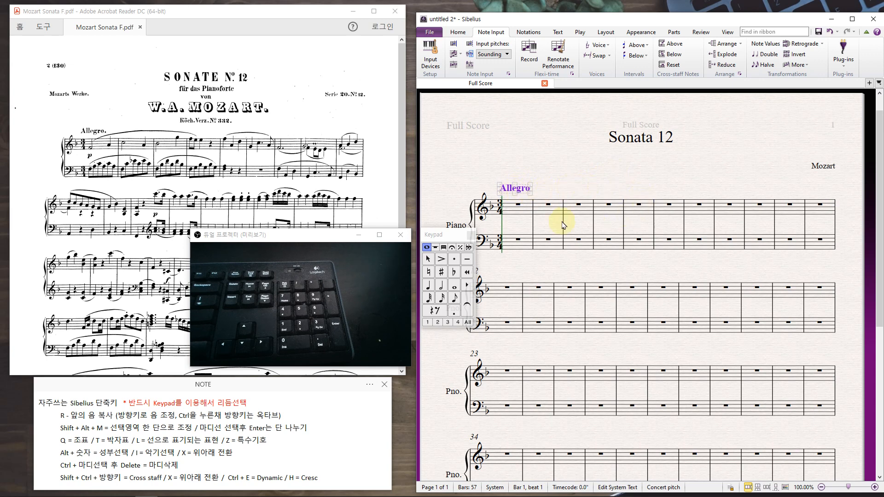
left_click(632, 181)
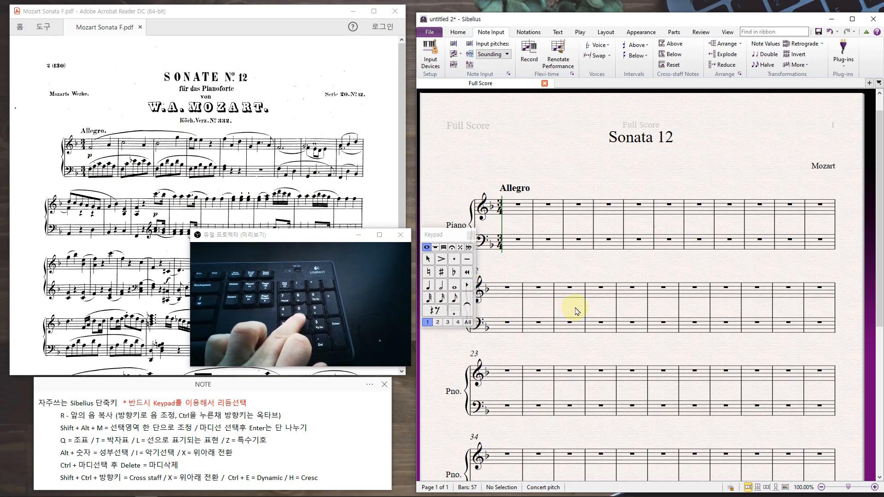
Step: Enter a half note F4 and quarter note A4 in bar 1, and a half note C5 and quarter note A4 in bar 2 of the upper staff
key("KP_5")
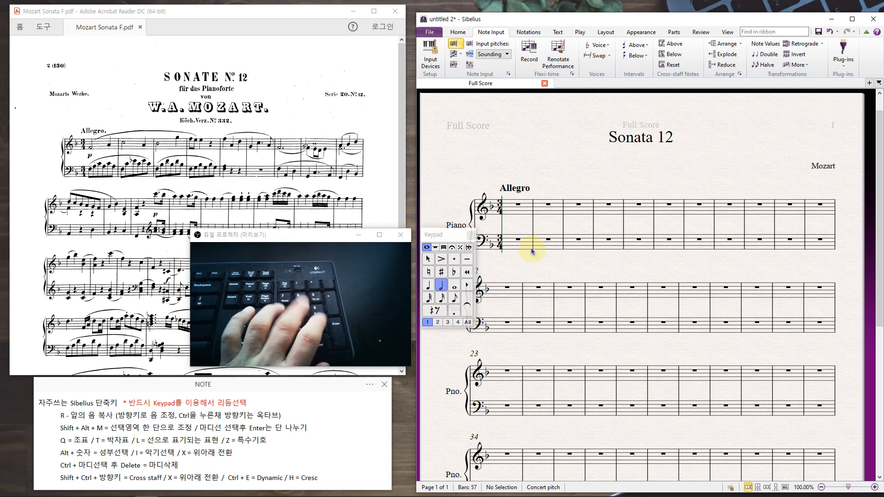
left_click(510, 211)
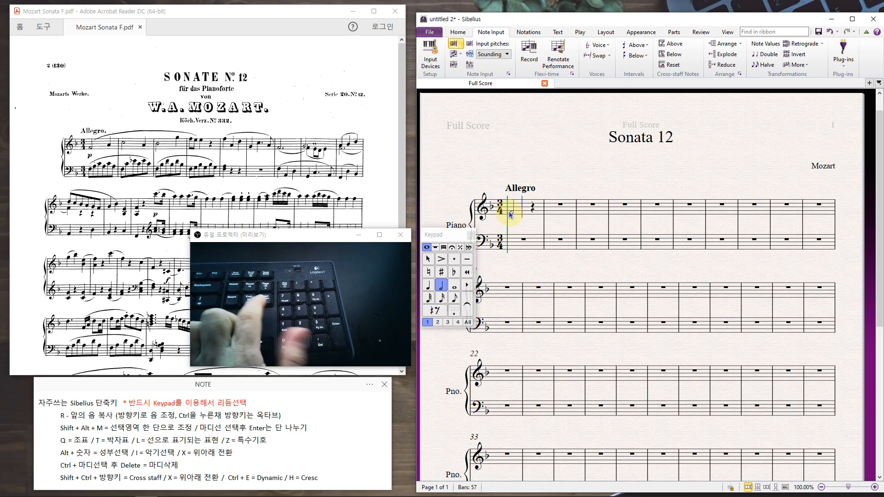
key("KP_4")
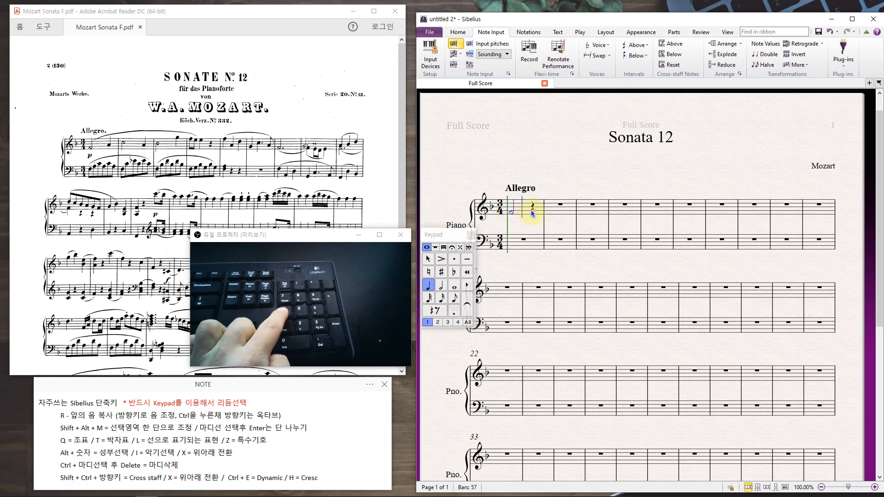
left_click(532, 209)
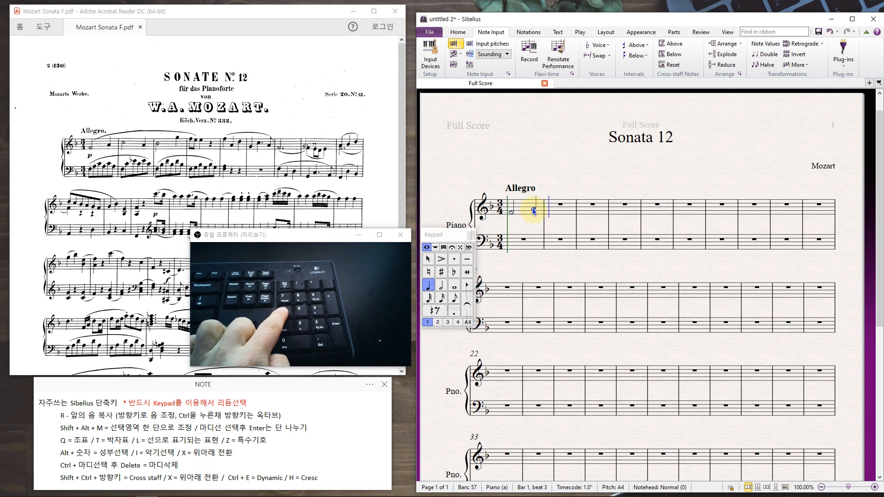
key("KP_5")
left_click(554, 208)
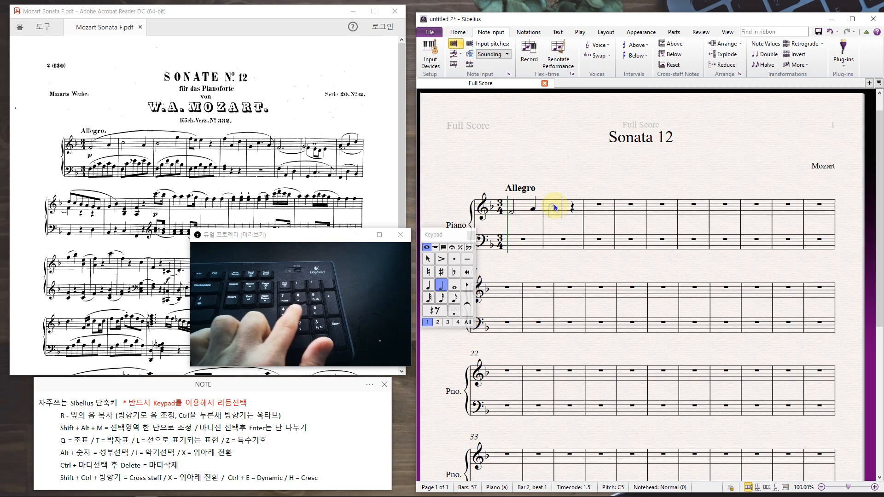
key("KP_4")
left_click(573, 208)
Step: Enter a half note Bb4 and a quarter note G5 in bar 3 of the upper staff
key("KP_5")
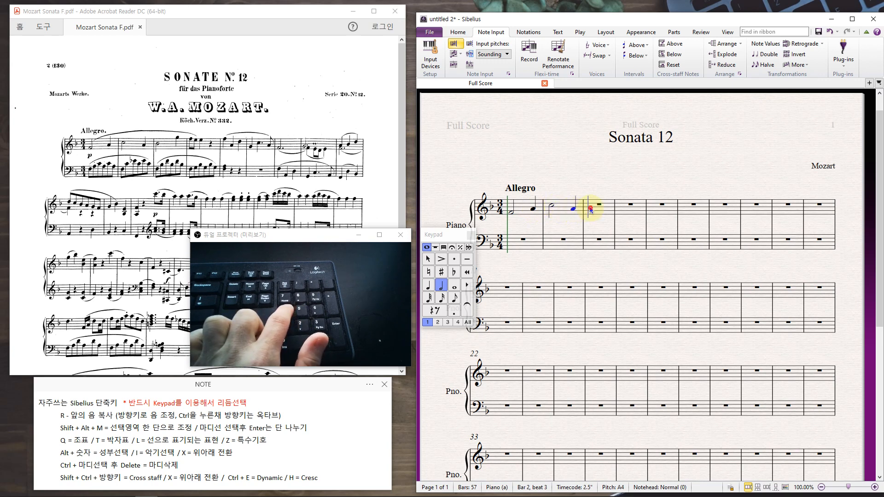
left_click(591, 209)
key("KP_4")
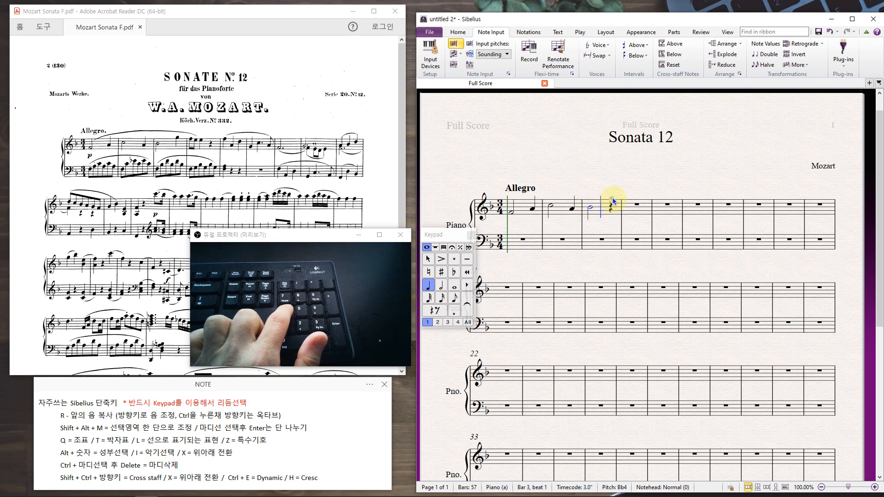
left_click(613, 201)
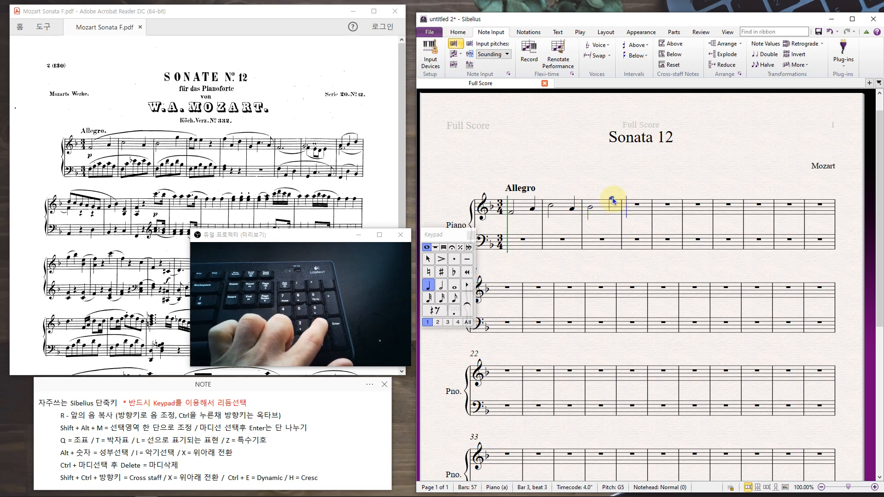
Step: Enter eighth notes F5 and E5 followed by a quarter note E5 in bar 4 of the upper staff
key("KP_3")
left_click(628, 201)
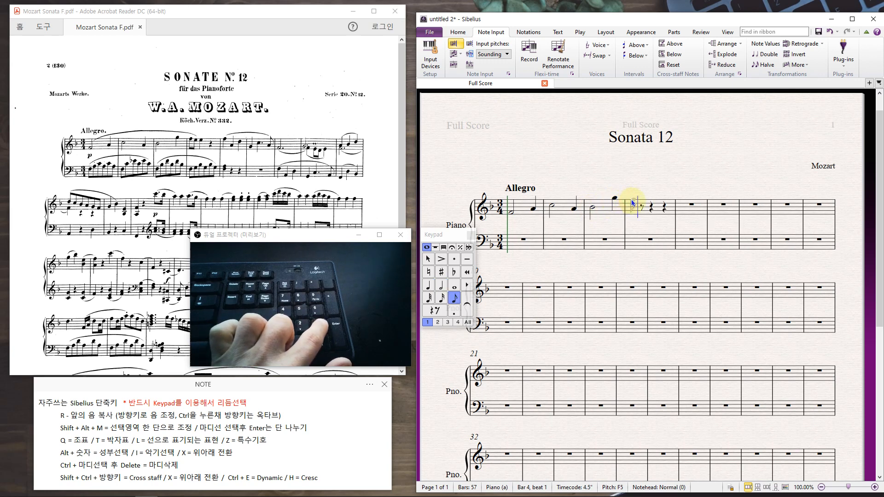
left_click(642, 203)
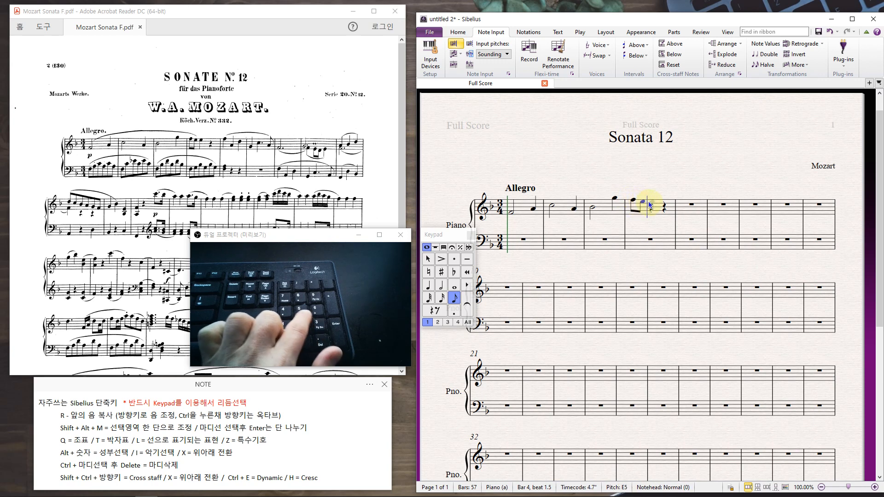
key("KP_4")
left_click(649, 204)
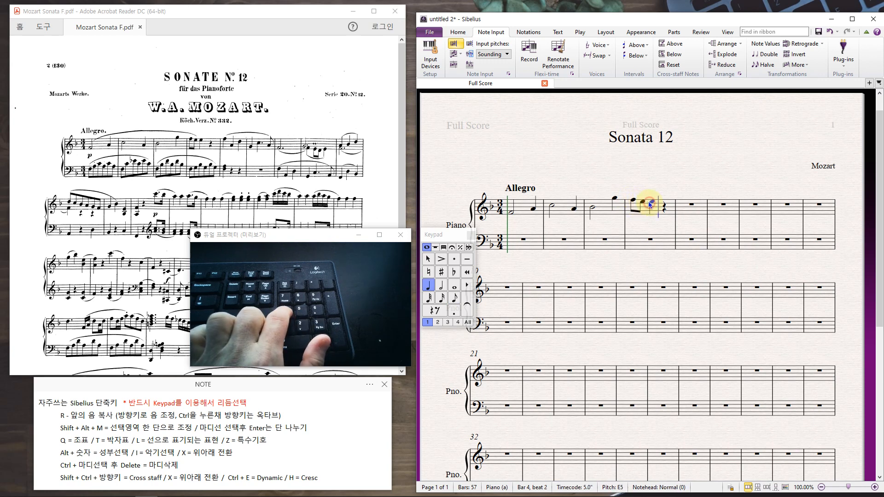
Step: Fill bar 5 of the upper staff with quarter notes F5, A4 and D5
left_click(681, 200)
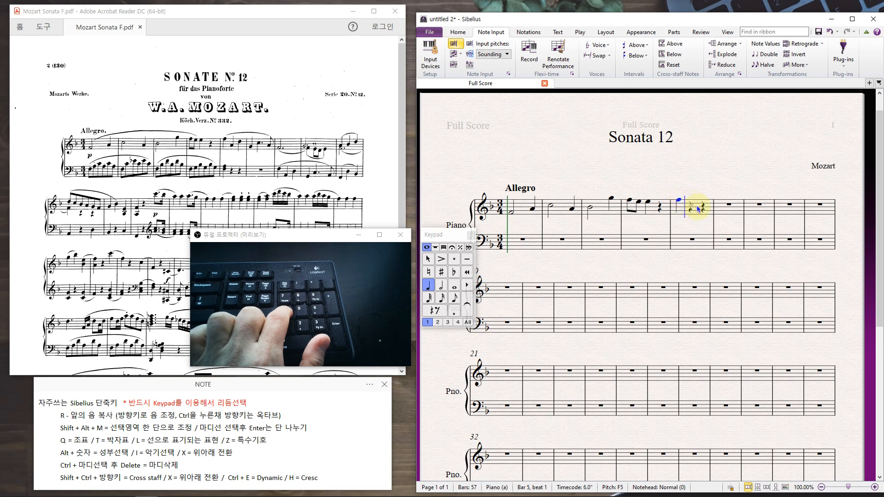
left_click(694, 209)
left_click(705, 204)
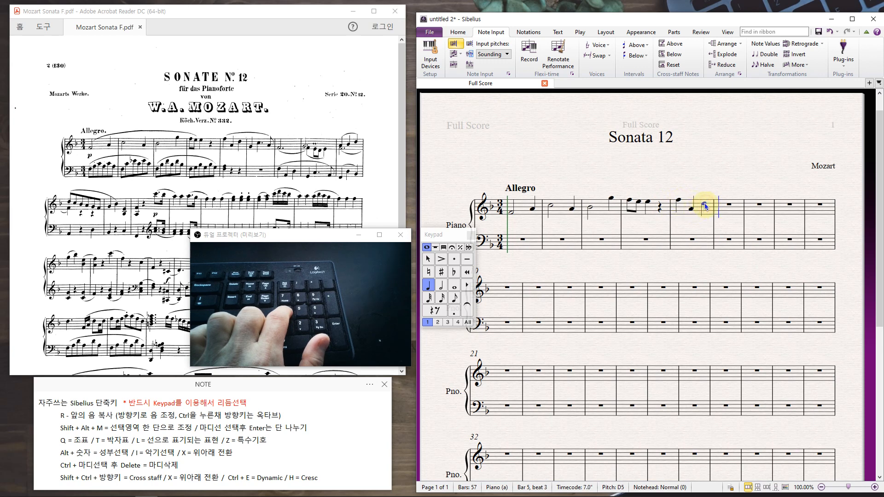
Step: Enter a quarter note G4, a dotted quarter note C5 and an eighth note A4 in bar 6 of the upper staff
left_click(720, 211)
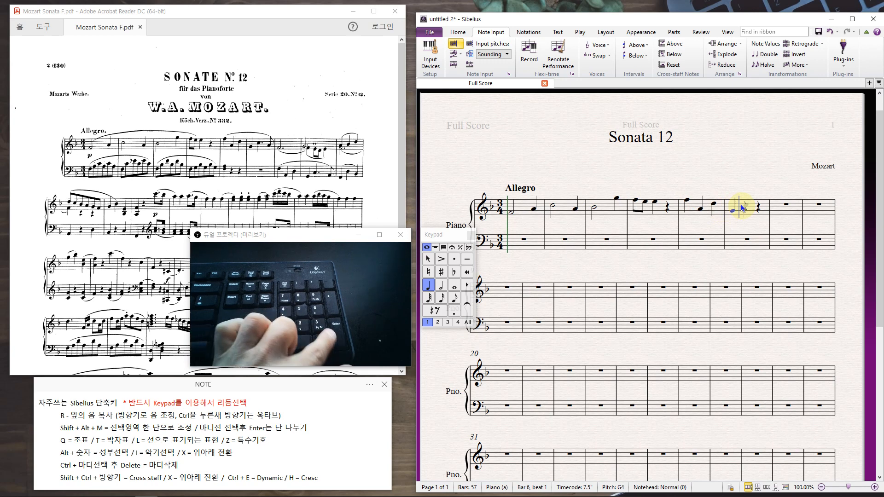
key("KP_Decimal")
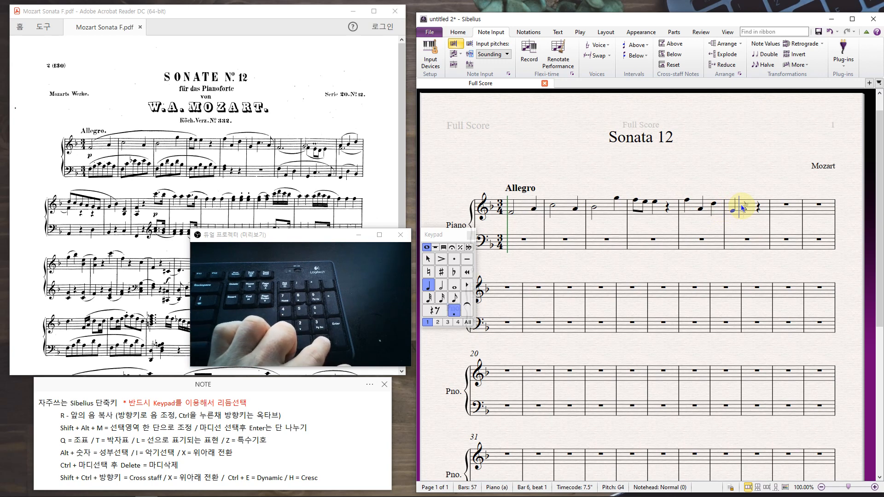
left_click(742, 208)
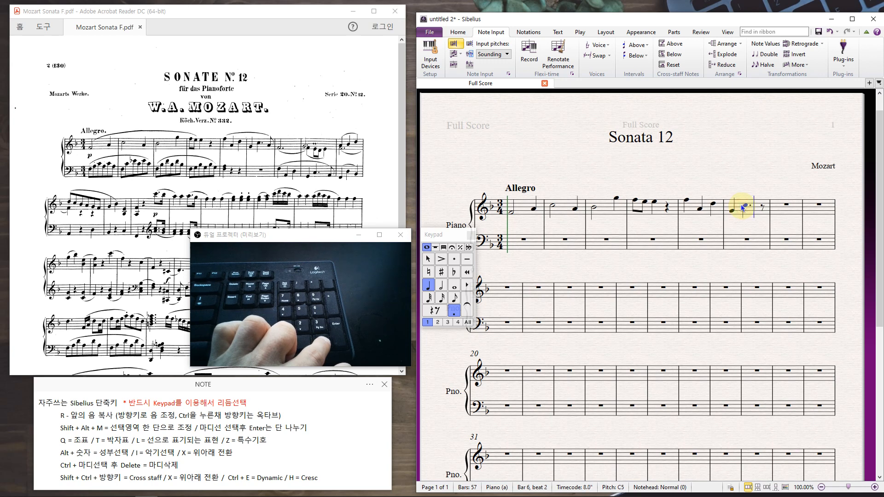
key("KP_3")
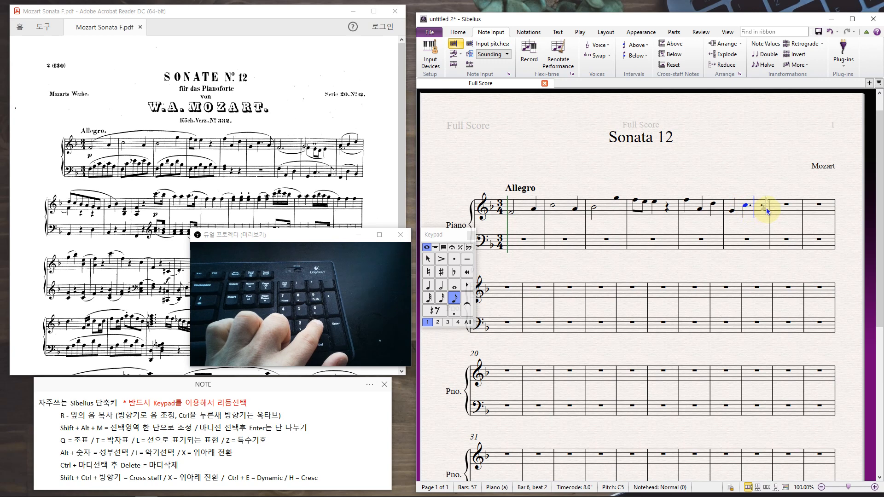
left_click(764, 210)
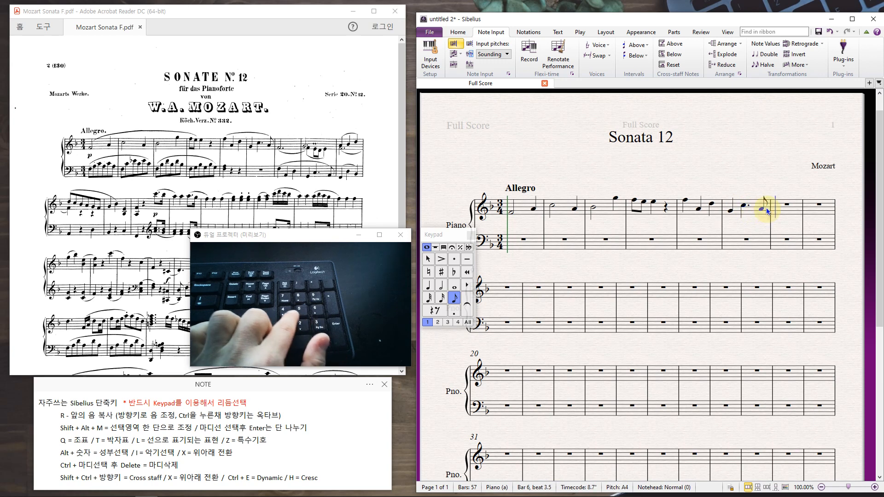
Step: Enter a dotted half note F4 in bar 7 of the upper staff and leave note input with nothing selected
key("KP_4")
key("KP_5")
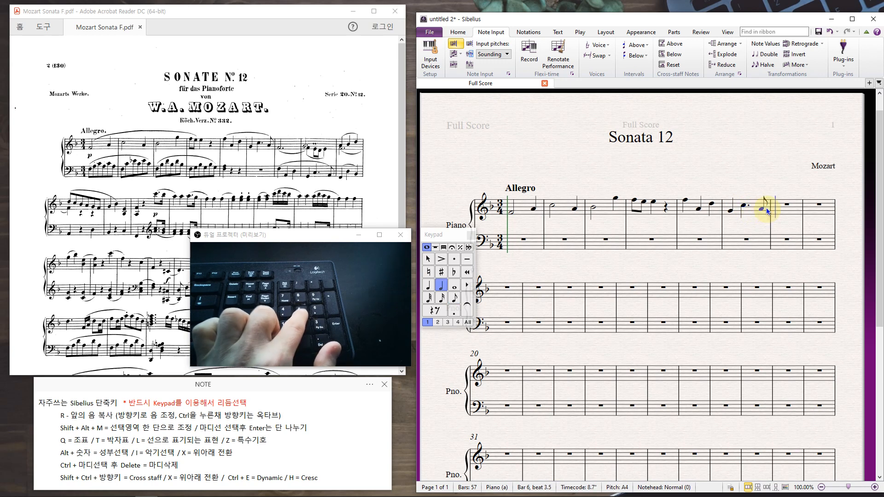
key("KP_Decimal")
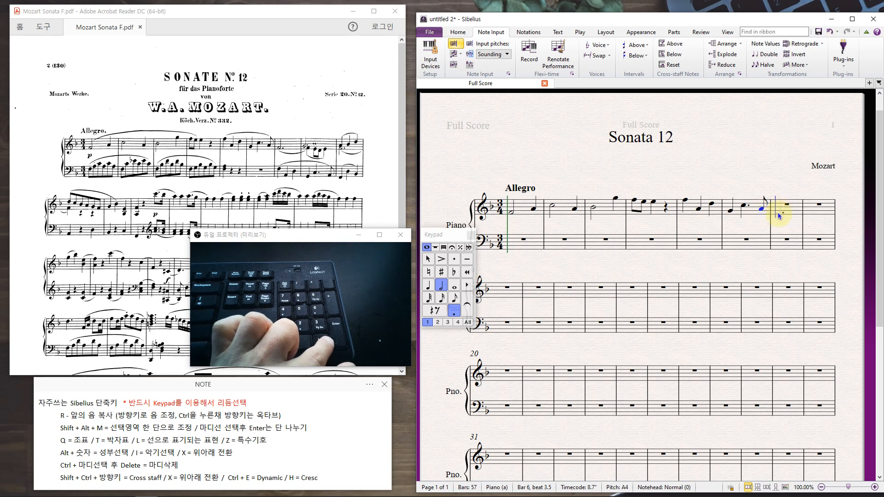
key("f")
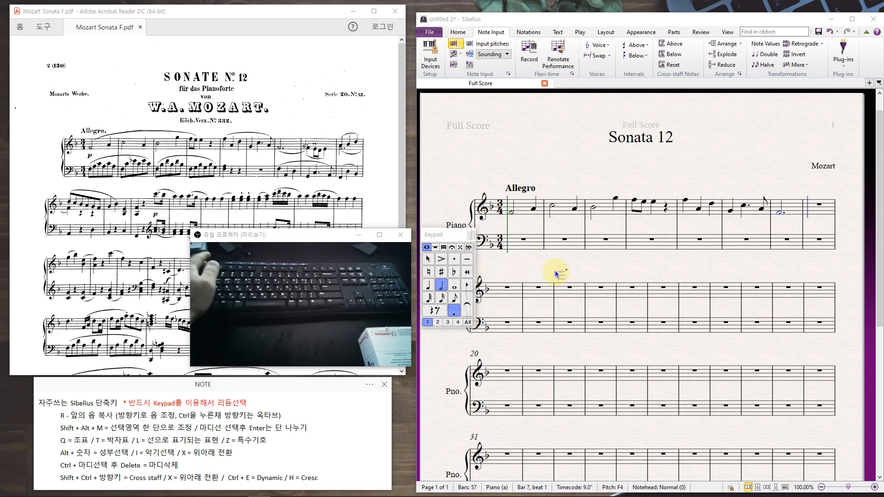
left_click(549, 22)
key("Escape")
key("Escape")
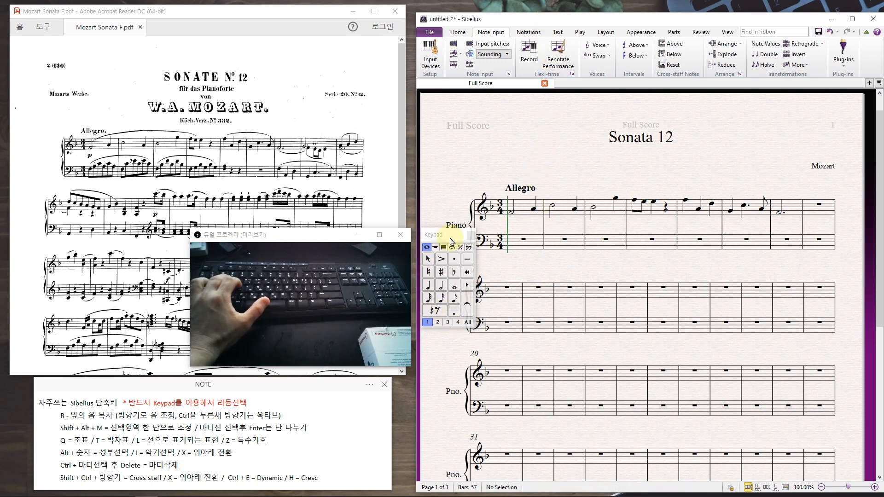
Step: Enter an eighth note F3 at the start of bar 1 in the lower staff and exit note input
left_click(454, 300)
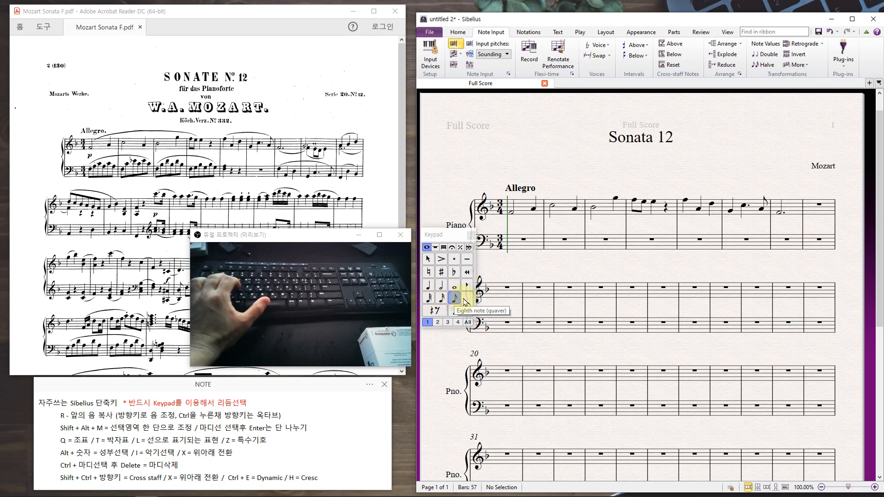
left_click(514, 241)
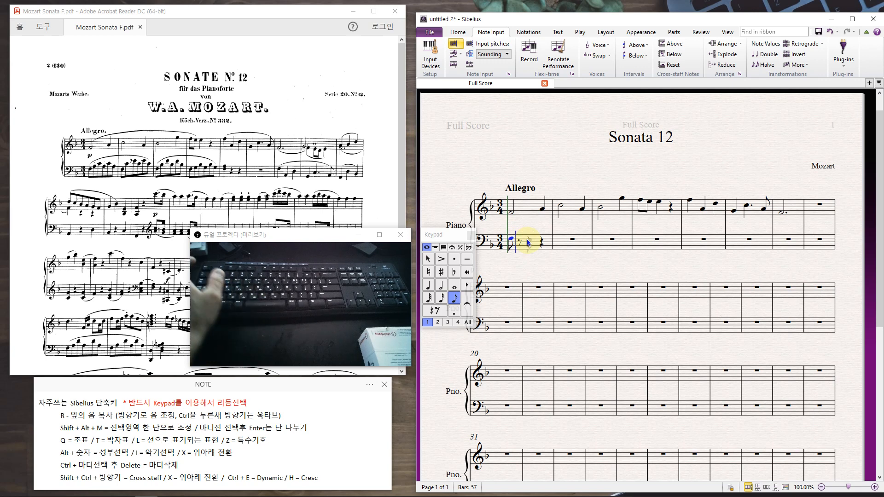
key("Escape")
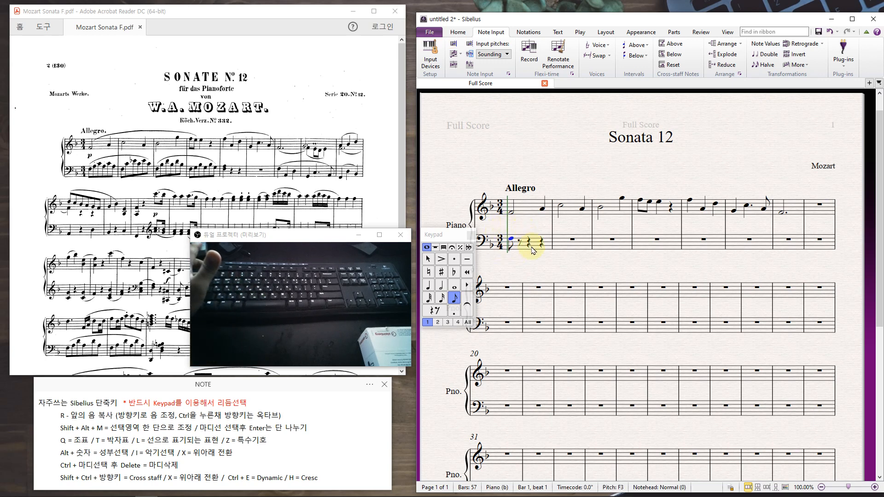
left_click(530, 264)
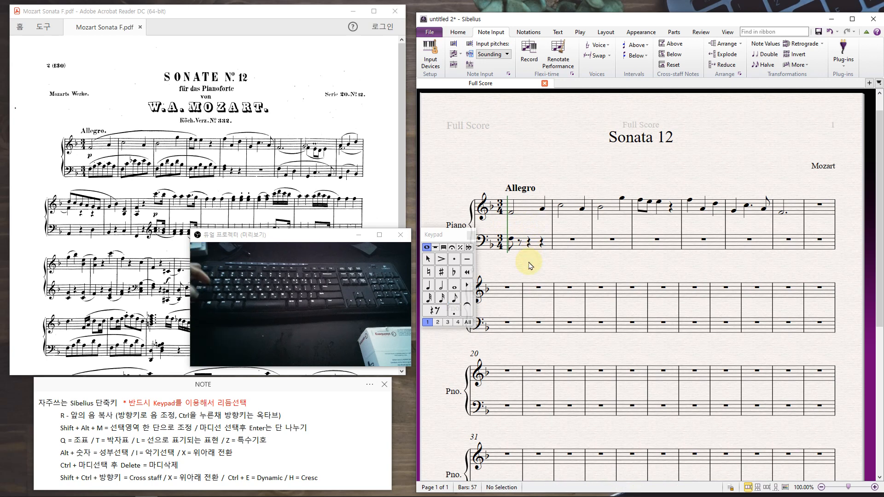
key("n")
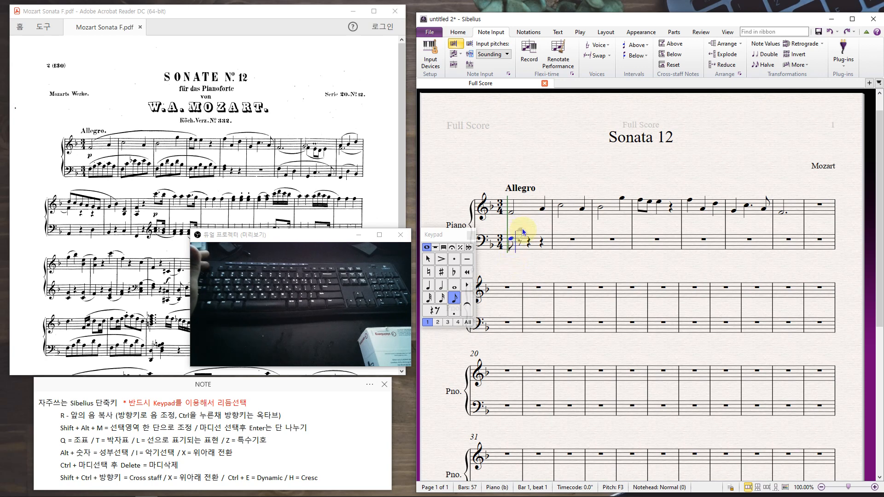
key("Escape")
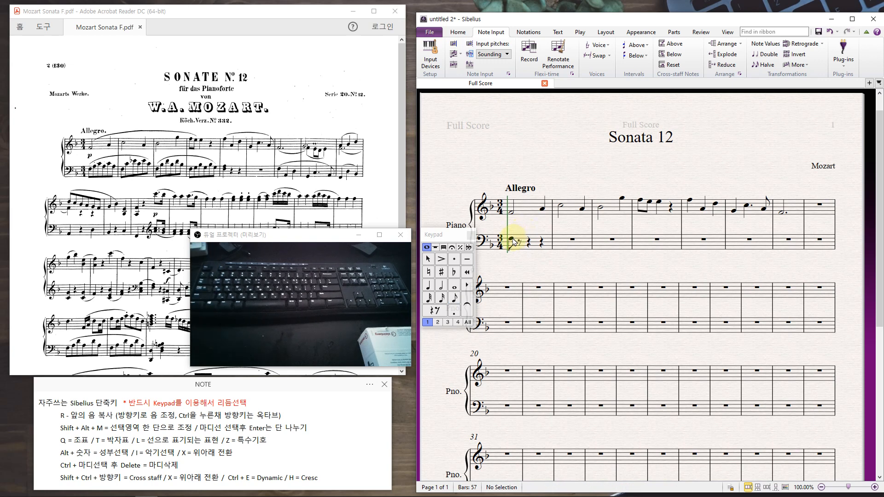
Step: Repeat the eighth note F3 of the lower staff through bar 1 and into bar 2
left_click(514, 241)
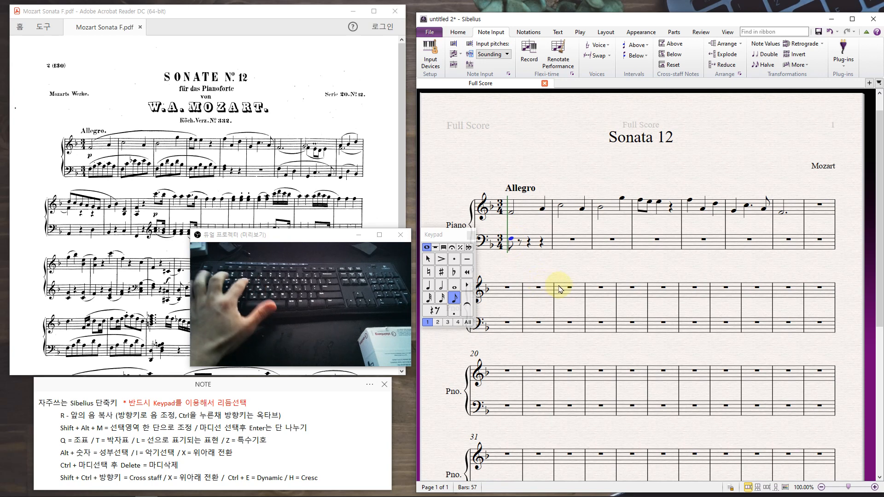
key("r")
key("r")
key("r")
key("r")
key("r")
key("r")
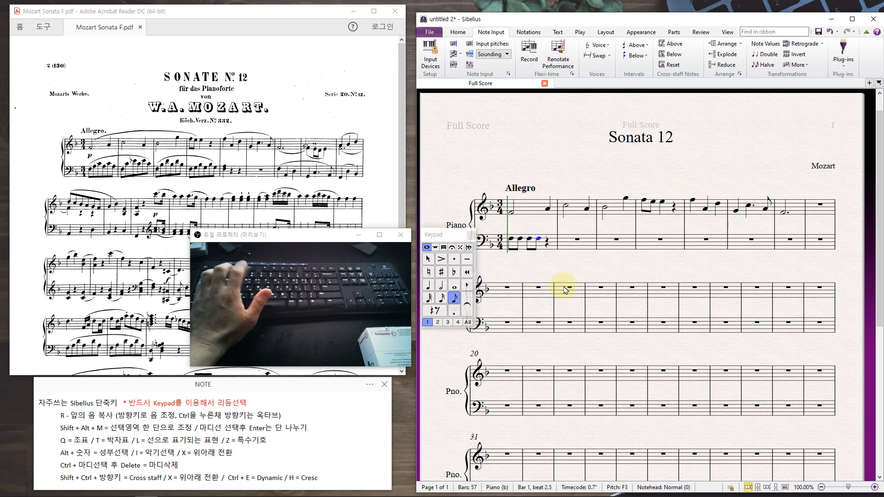
key("r")
key("r")
key("r")
key("r")
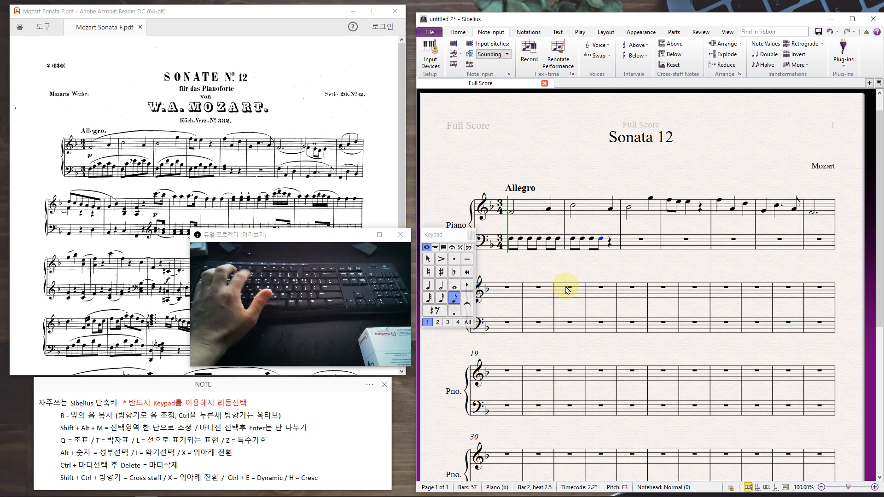
Step: Change the second to sixth eighth notes in bar 1 of the lower staff to A3, C4, A3, C4 and A3
left_click(513, 240)
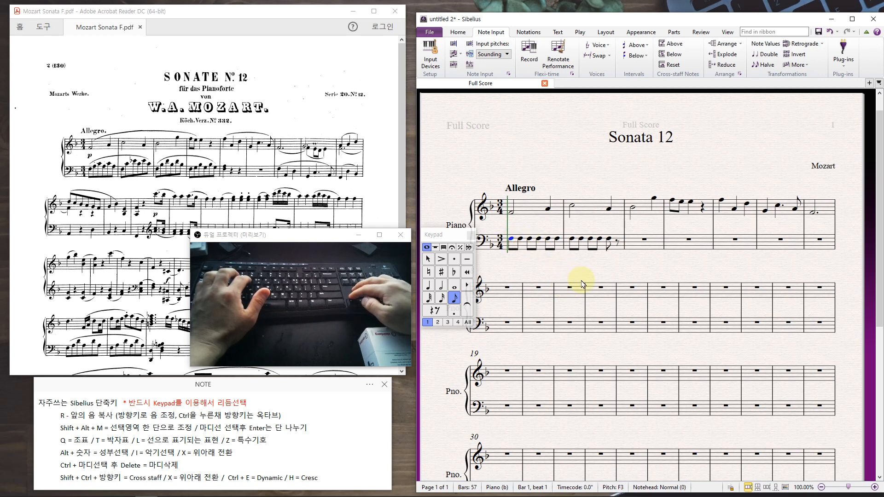
key("Right")
key("Up")
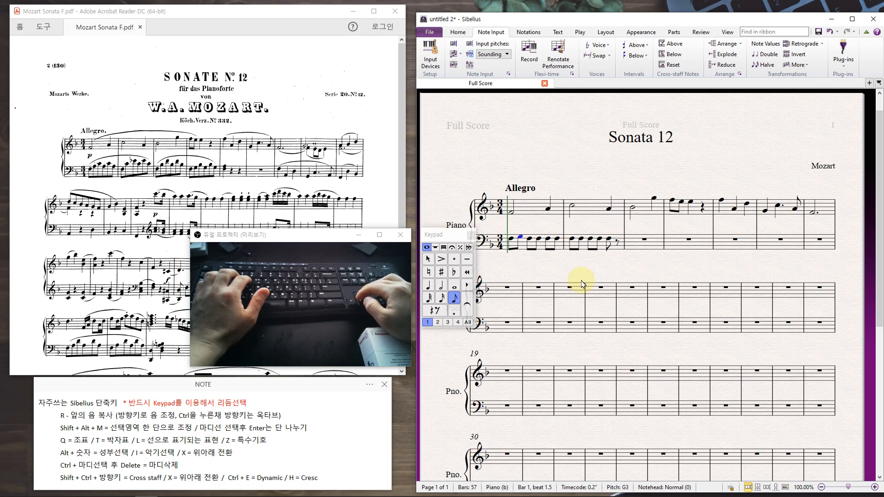
key("Down")
key("Down")
key("Up")
key("r")
key("Up")
key("Up")
key("r")
key("Down")
key("r")
key("Down")
key("r")
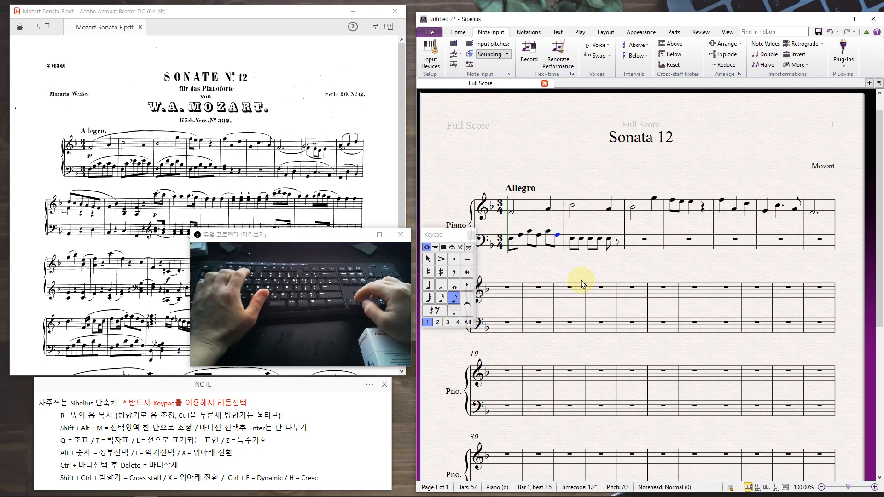
Step: Complete bar 2 of the lower staff as eighth notes F3, C4, Eb4, C4, Eb4 and C4, adding the flat to E
key("Right")
key("Right")
key("Right")
key("Left")
key("Up")
key("Up")
key("r")
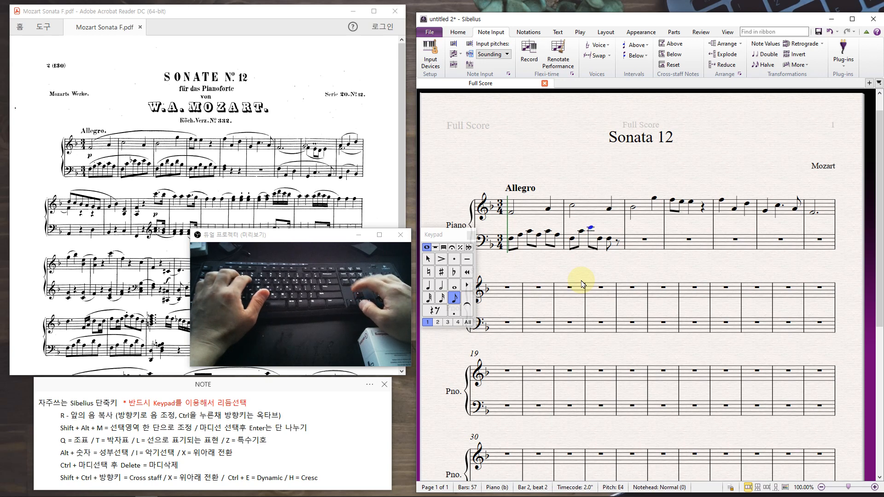
key("KP_Subtract")
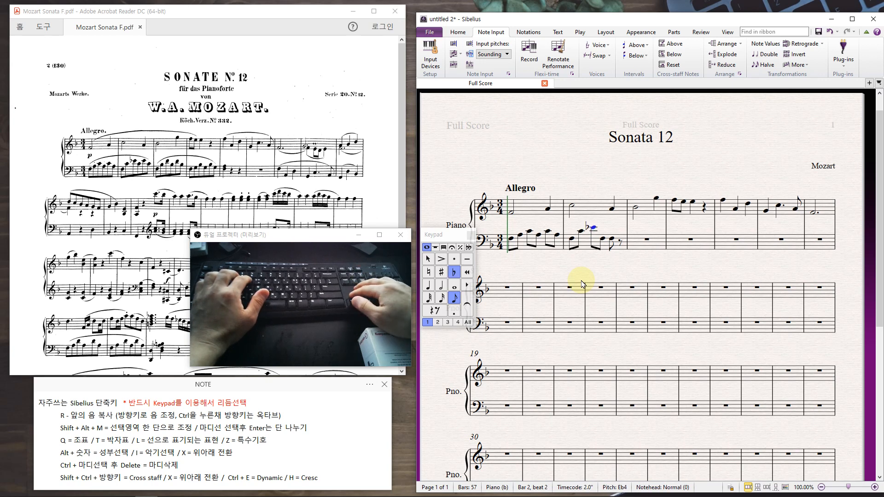
key("r")
key("r")
key("d")
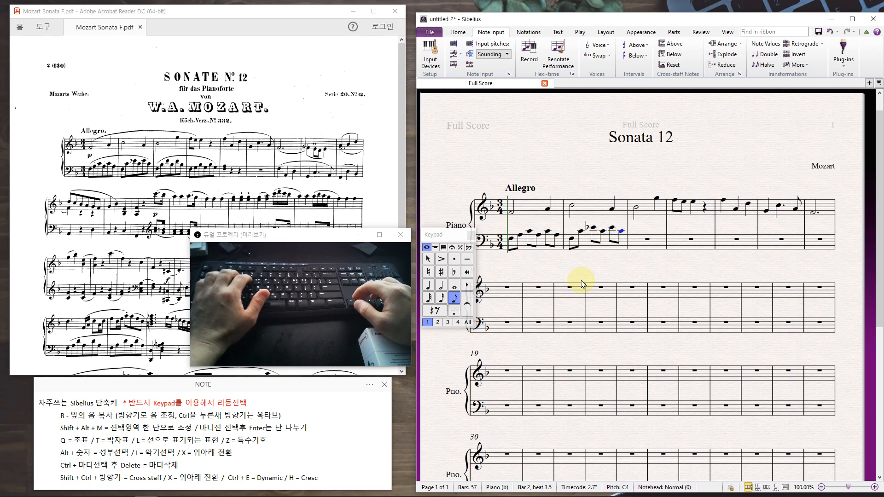
Step: Fill bar 3 of the lower staff with eighth notes F3, Bb3, D4, Bb3, D4 and Bb3 by repeating and transposing the previous note
key("r")
key("Down")
key("Down")
key("Down")
key("Down")
key("r")
key("Up")
key("Up")
key("Up")
key("r")
key("Up")
key("Up")
key("r")
key("Down")
key("Down")
key("r")
key("Up")
key("Up")
key("r")
key("Down")
key("Down")
Step: Fill bar 4 of the lower staff with eighth notes F3, G3, Bb3, G3, Bb3 and G3 by repeating and transposing the previous note
key("r")
key("Down")
key("Down")
key("Down")
key("r")
key("Up")
key("r")
key("Up")
key("Up")
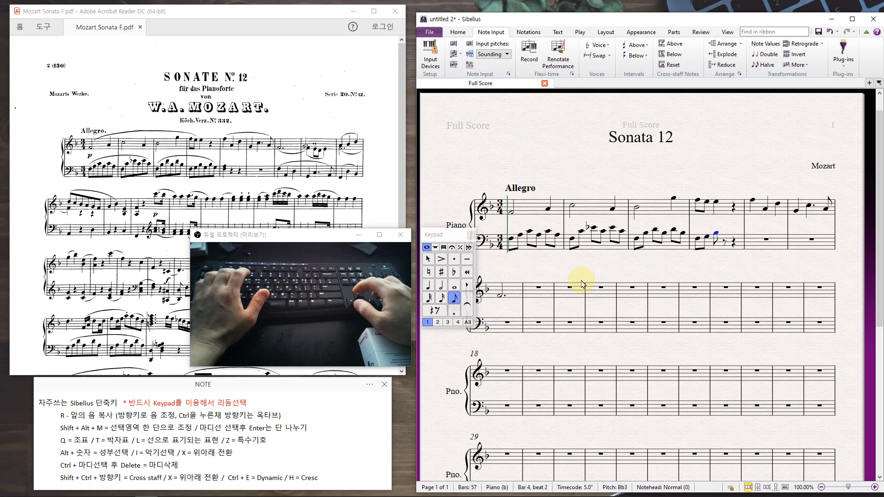
key("r")
key("Down")
key("Down")
key("r")
key("Up")
key("Up")
key("r")
key("Down")
key("Down")
Step: Enter A3 as a quarter note on beat 1 of bar 5 in the lower staff
key("r")
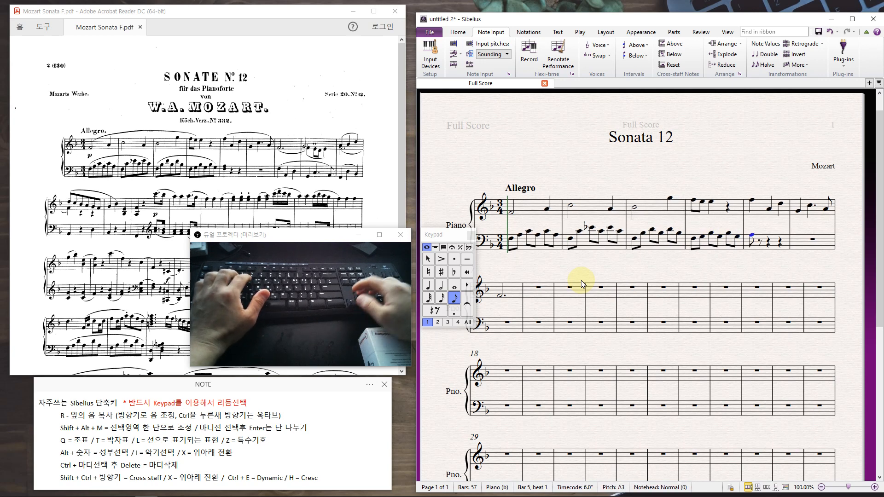
key("KP_4")
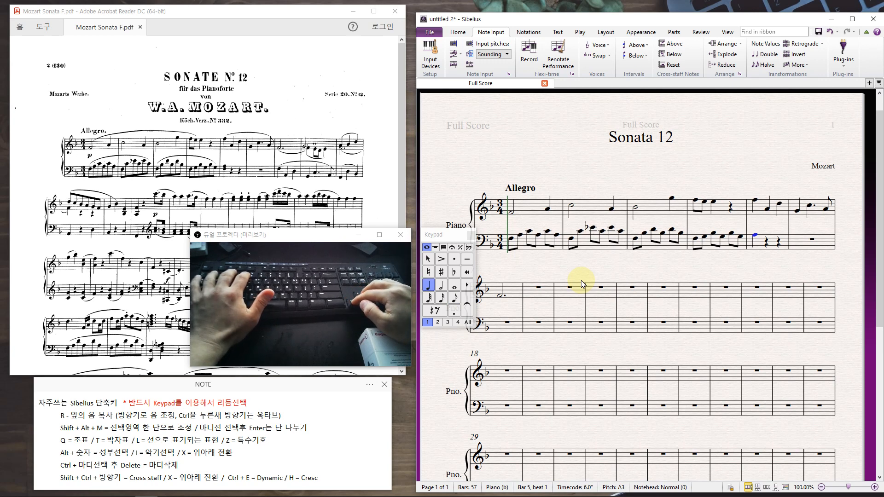
key("Up")
key("Up")
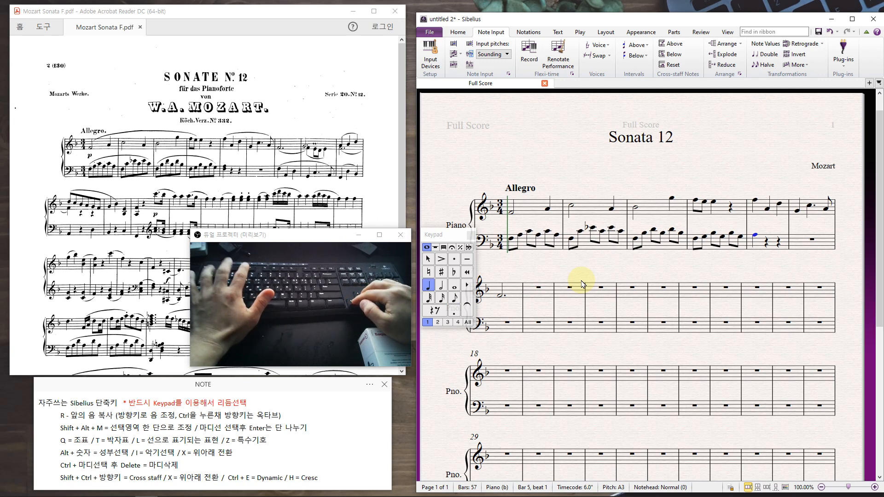
key("4")
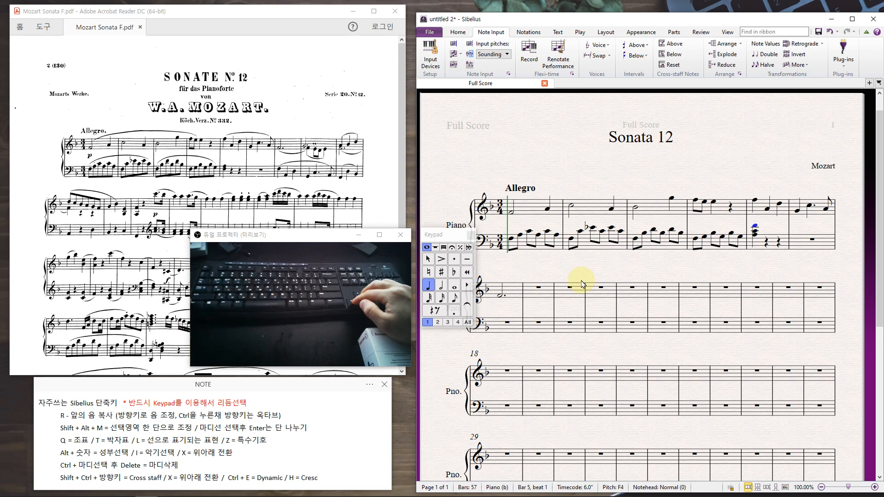
key("ctrl+z")
key("ctrl+z")
key("ctrl+z")
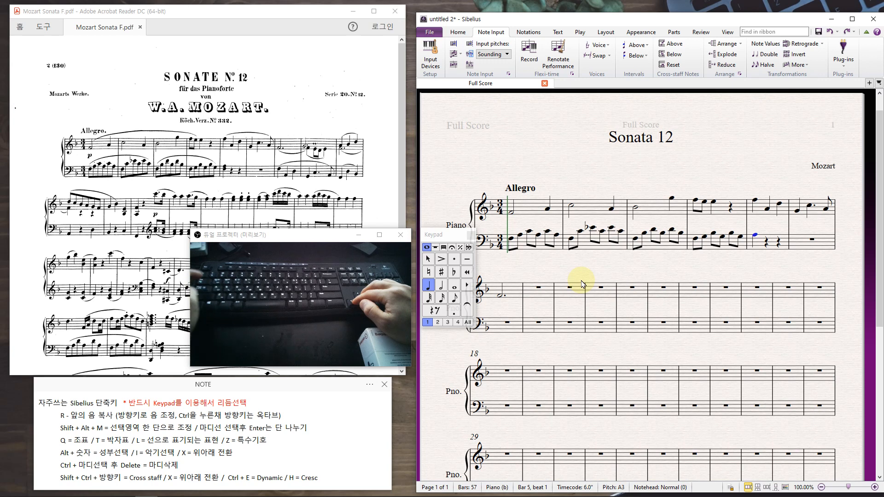
Step: Add F3 below the A3 quarter note in bar 5 of the lower staff to form a chord
key("Down")
key("Up")
key("Up")
key("Up")
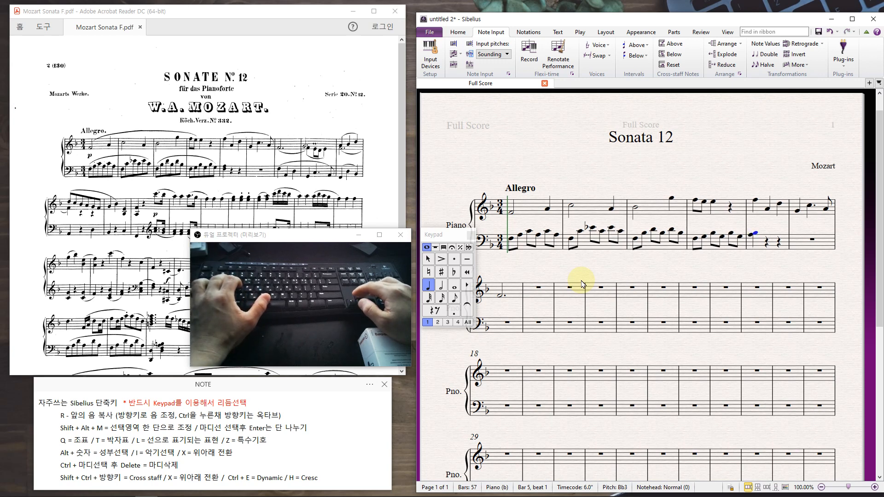
key("Down")
key("Down")
key("Down")
key("Down")
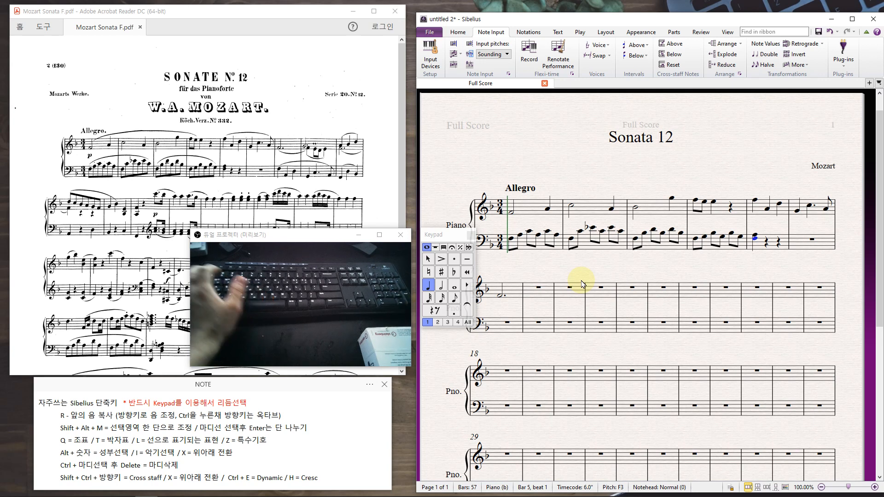
key("Escape")
scroll(576, 251, "right", 5)
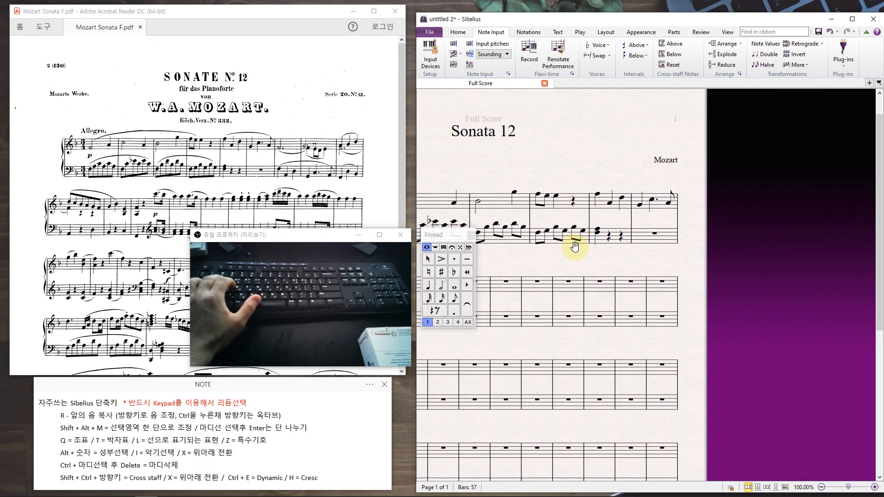
left_click_drag(604, 257, 752, 213)
left_click(509, 160)
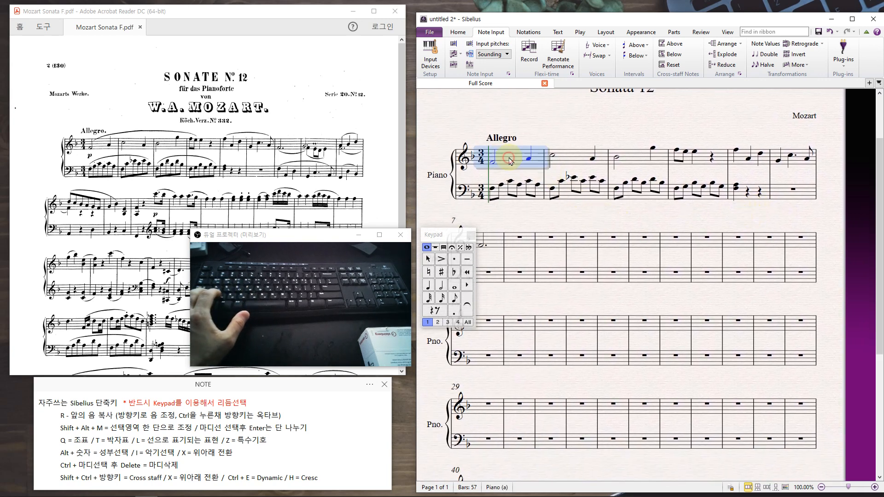
left_click(526, 281, "shift")
left_click_drag(562, 220, 553, 172)
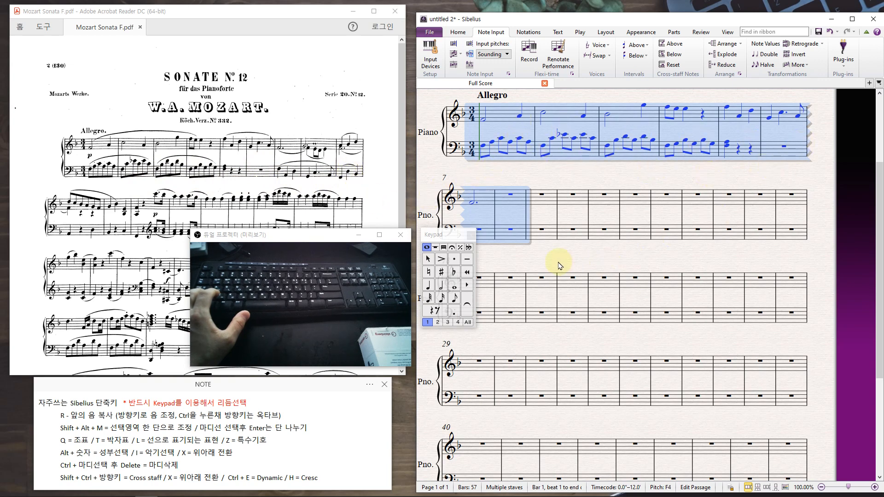
left_click(554, 247)
left_click(552, 241)
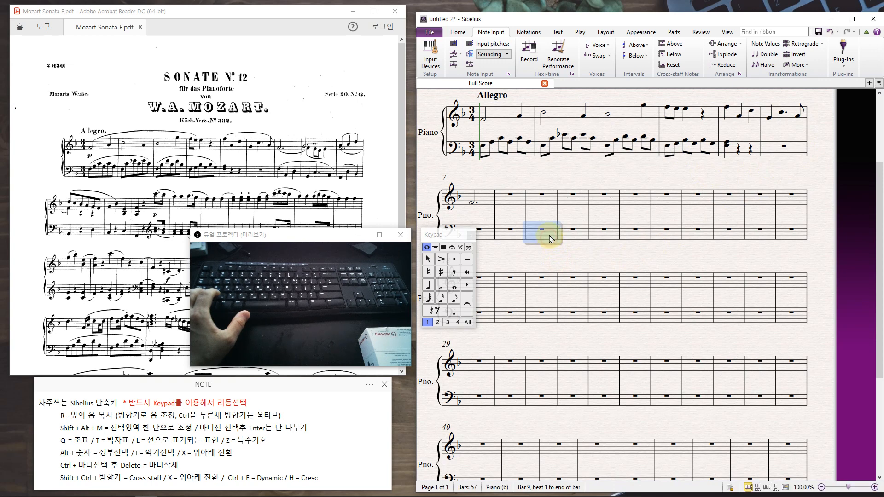
left_click(501, 118, "shift")
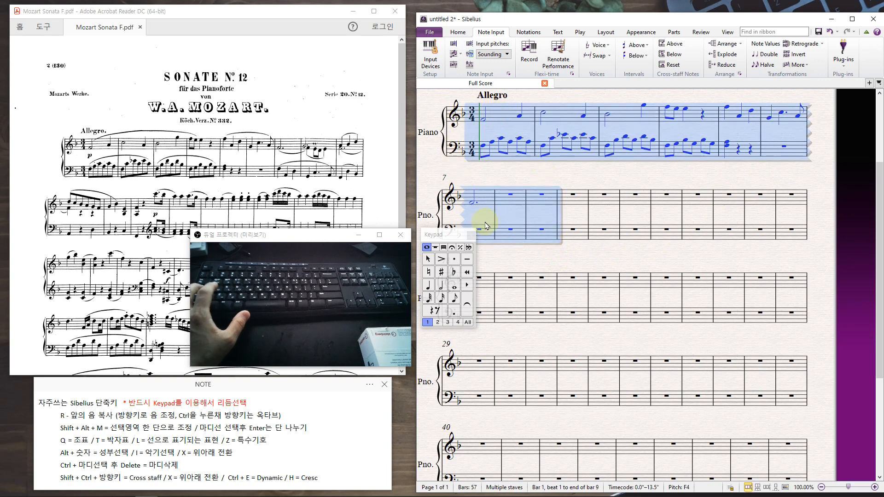
right_click(613, 179)
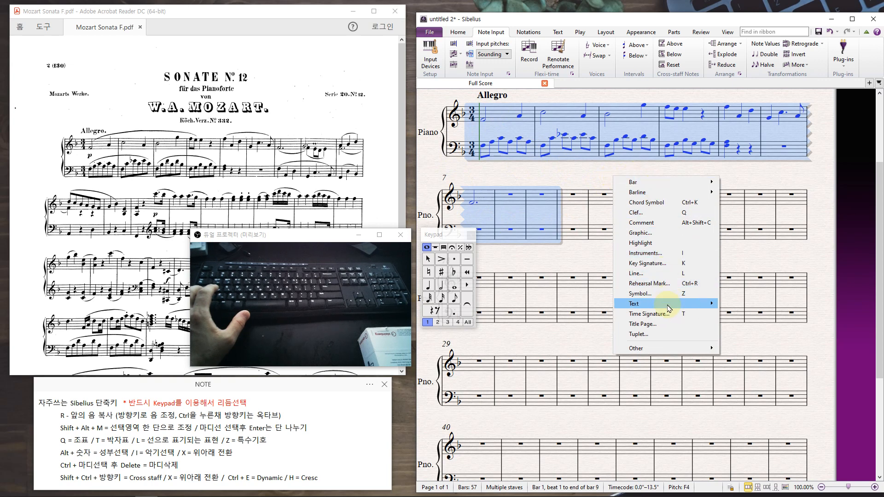
mouse_move(665, 350)
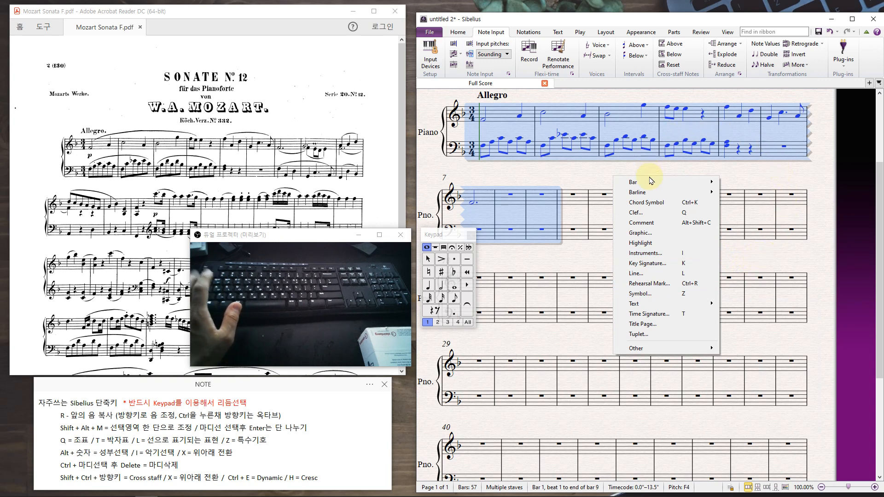
left_click(760, 259)
Step: Make bars 1 to 9 into a single system from an upper-staff selection
left_click(496, 113)
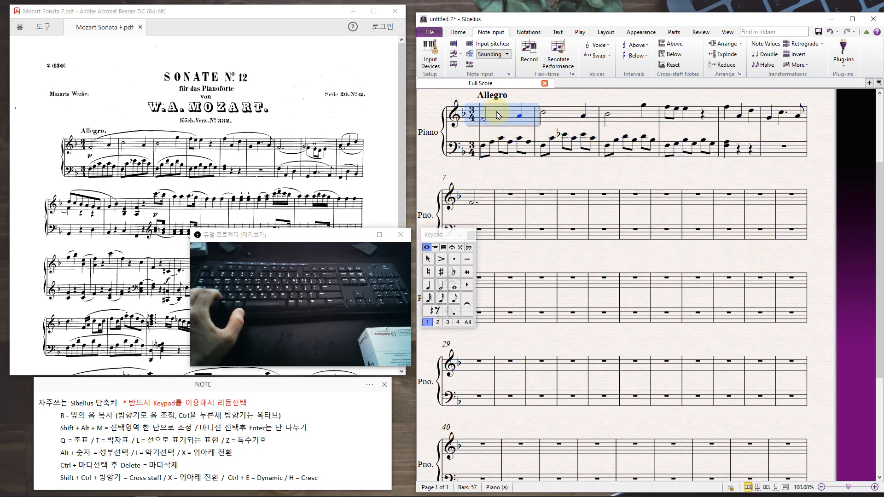
left_click(545, 205, "shift")
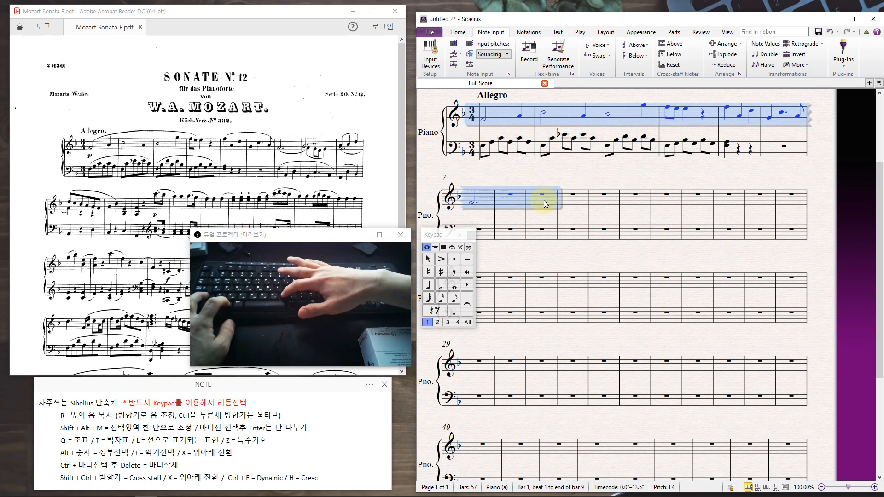
key("shift+alt+m")
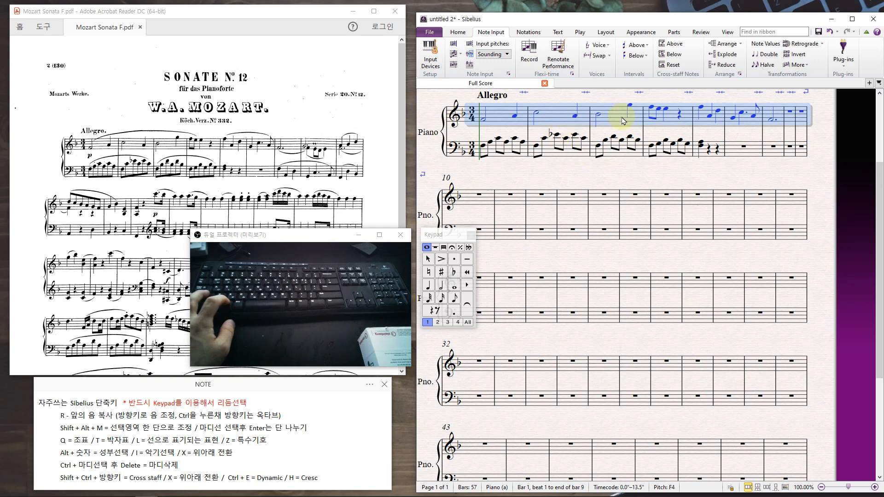
Step: Widen the score window to examine the layout commands for breaks and formatting, and narrow it again beside the PDF
left_click(606, 31)
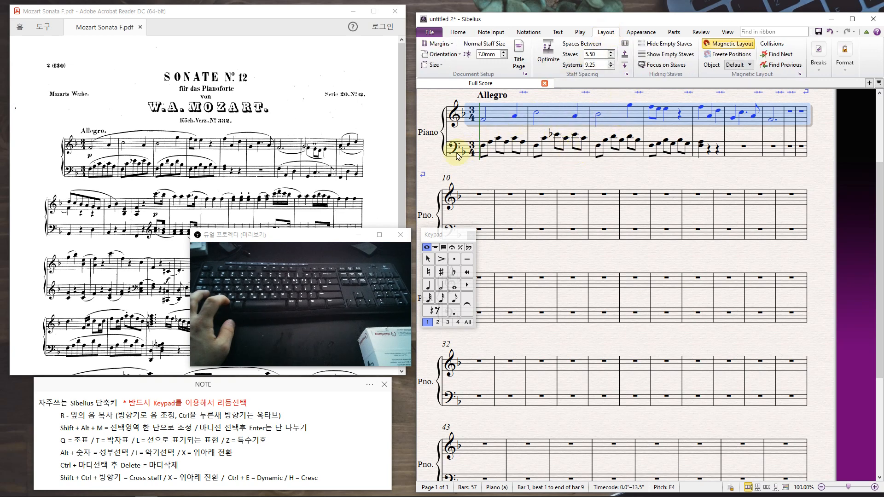
left_click_drag(415, 158, 260, 158)
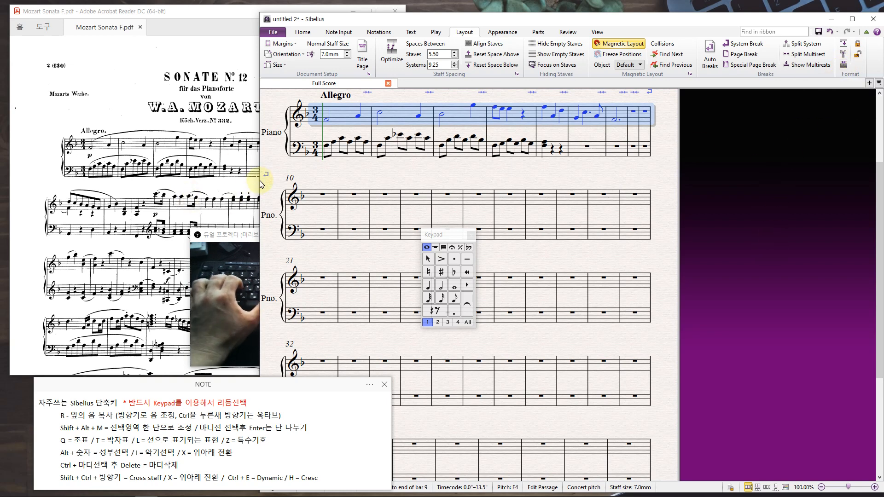
left_click_drag(259, 180, 406, 145)
left_click_drag(634, 22, 634, 15)
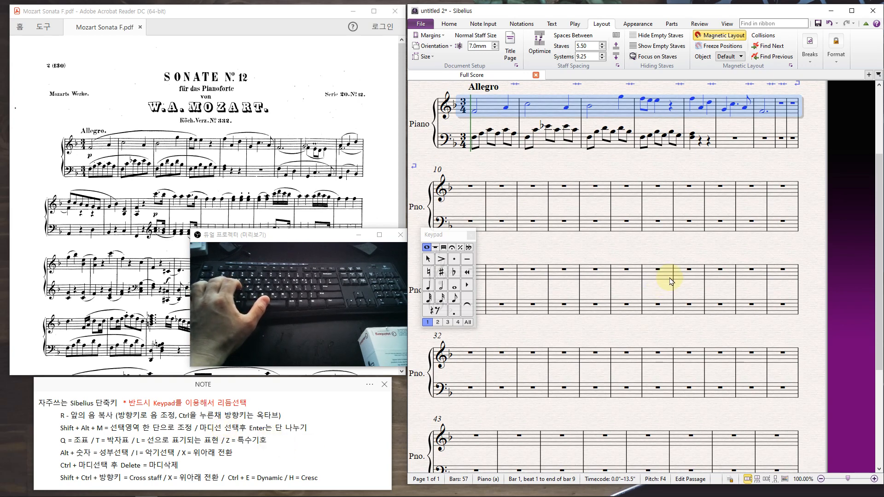
Step: Enter quarter notes F3, A2 and D3 in bar 7 of the lower staff
left_click(761, 171)
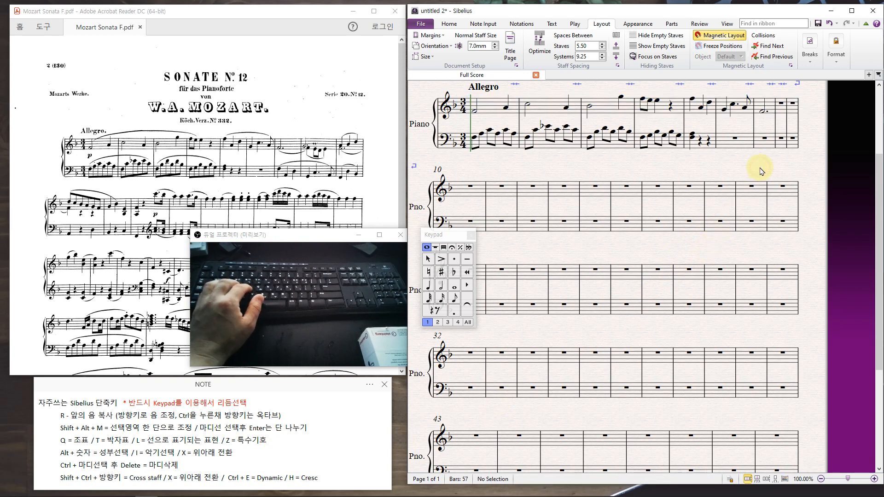
key("5")
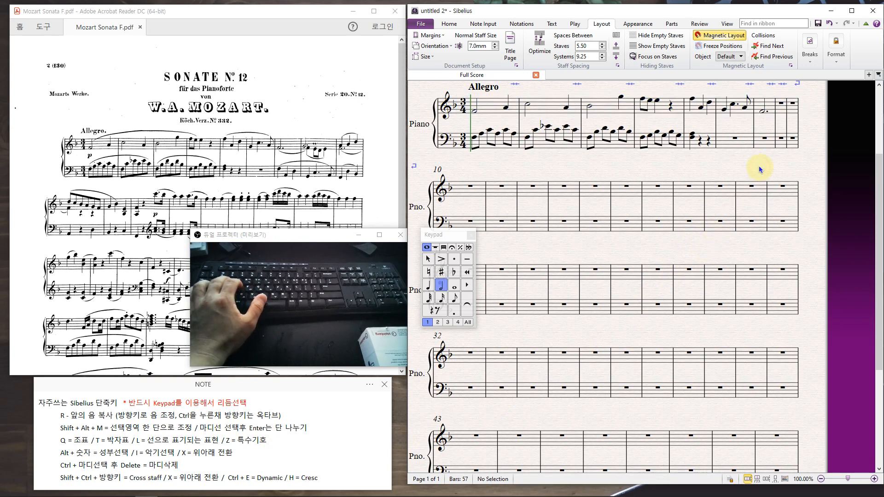
key("4")
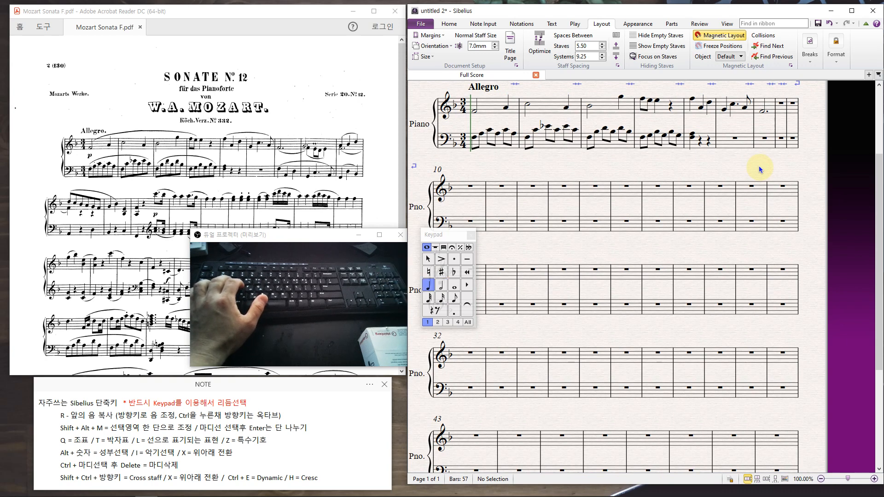
left_click(756, 140)
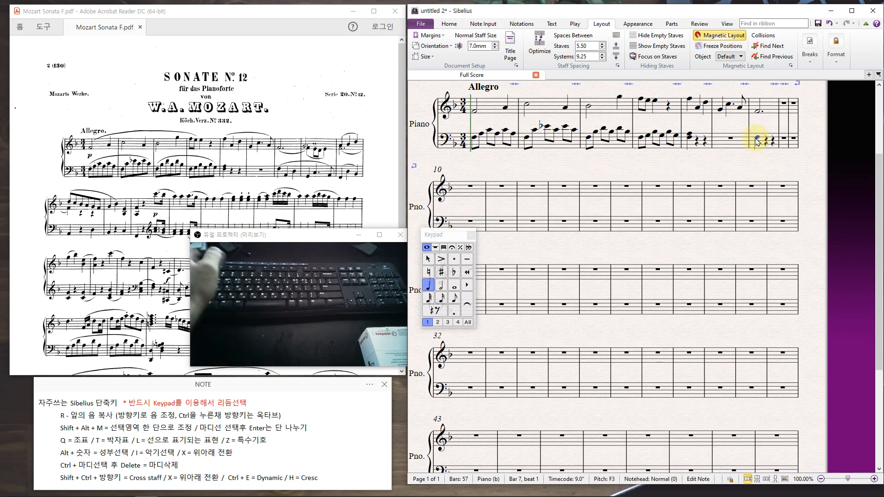
key("a")
key("ctrl+Down")
key("c")
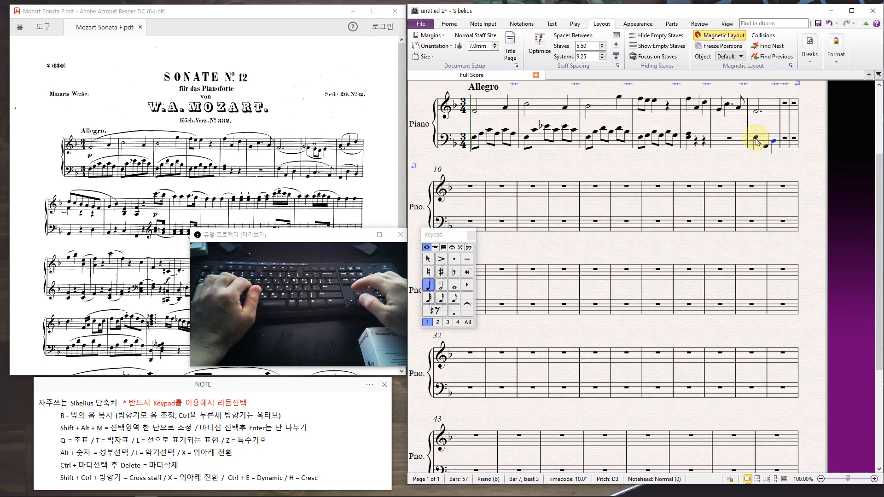
Step: Add quarter notes G2 and C3 on beats 1 and 2 of bar 8 in the lower staff by repeating and transposing the previous note
key("r")
key("Down")
key("Down")
key("Down")
key("Down")
key("r")
key("Up")
key("Up")
key("Up")
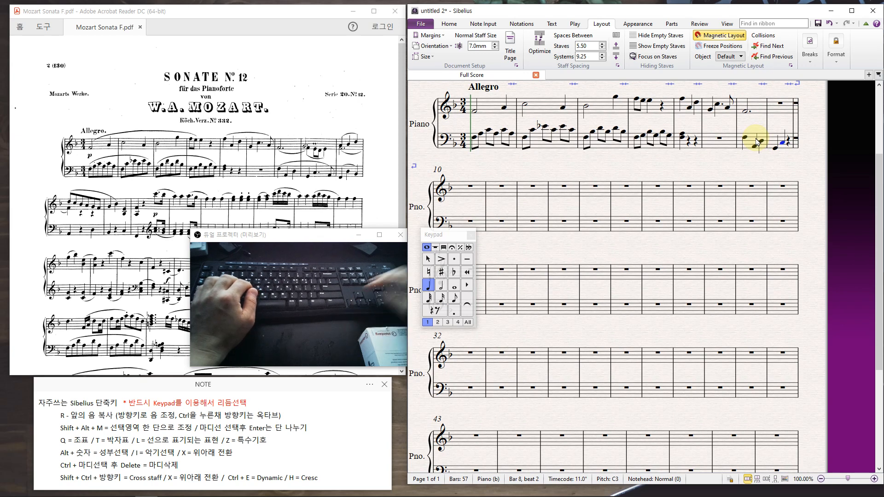
Step: Dot the C3 in bar 8 of the lower staff, repeat it at beat 3.5 and lower the repeat to A2
key("period")
key("r")
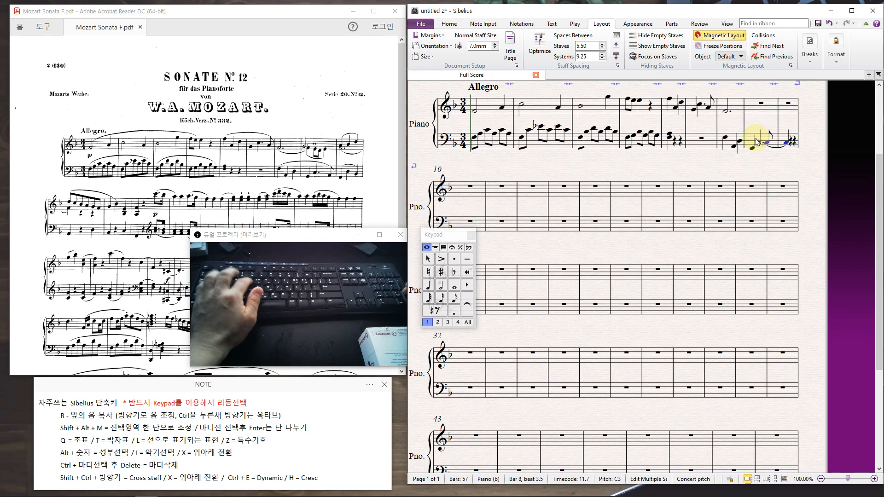
key("Down")
key("Down")
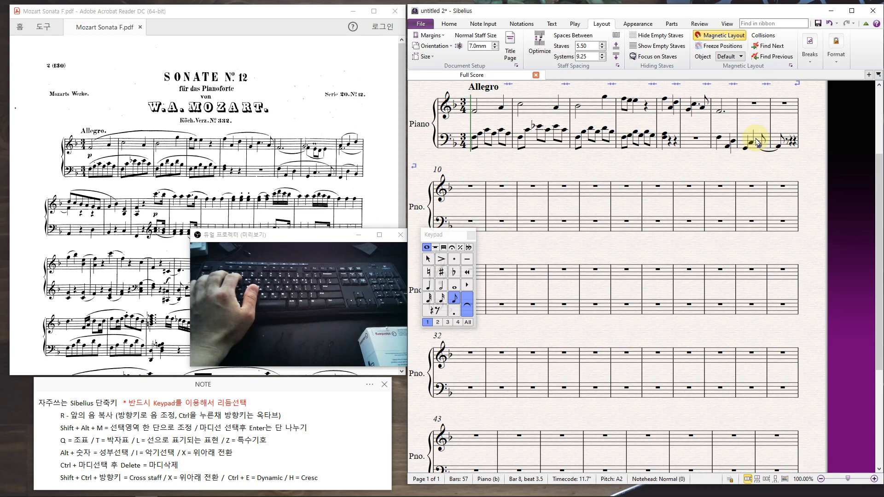
Step: Remove the tie from the last A2 of bar 8 in the bass staff and make bar 9's first note a quarter-note F2
key("KP_Enter")
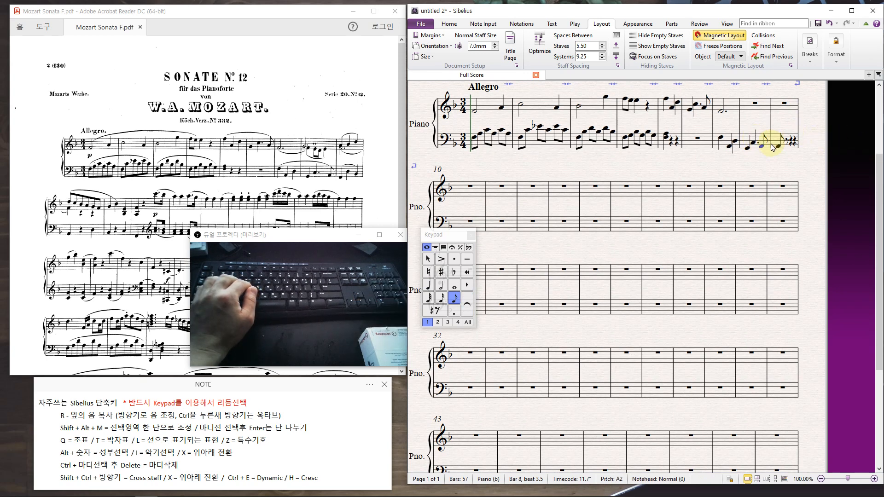
key("Right")
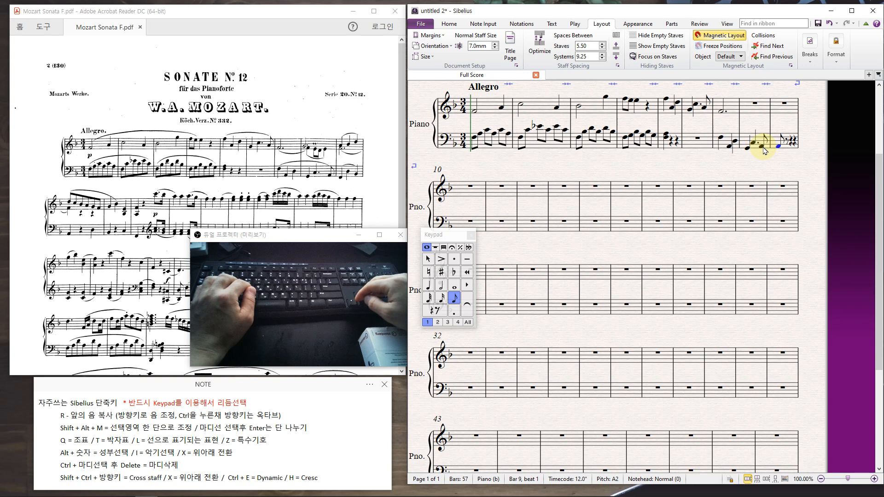
key("KP_4")
key("Down")
key("Down")
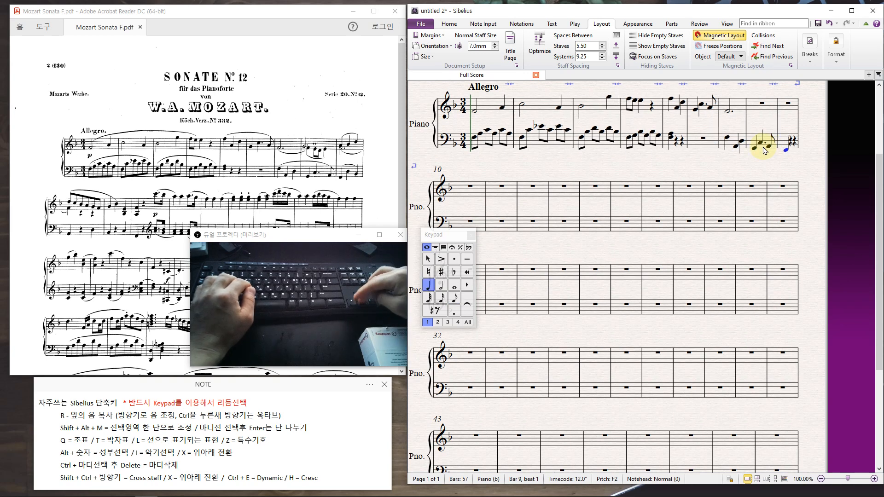
Step: Complete bar 9 of the bass staff with quarter notes A2 and Bb2
key("r")
key("Up")
key("Up")
key("r")
key("Up")
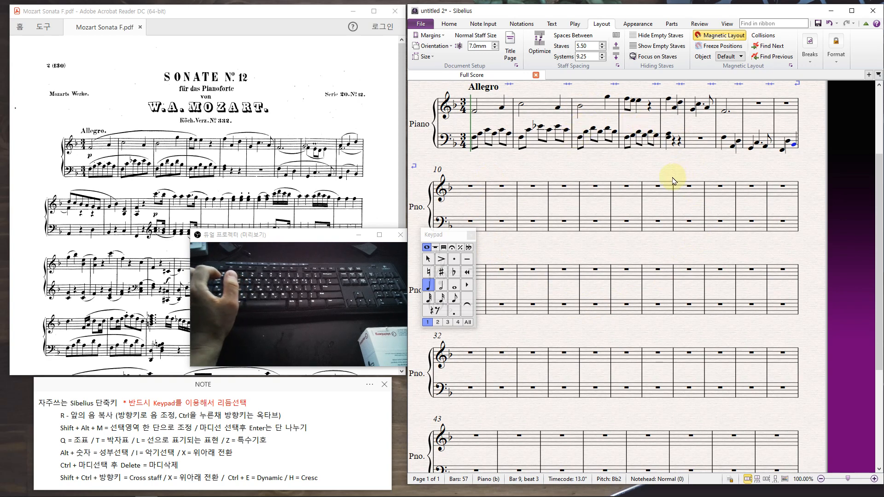
Step: Reduce the score's normal staff size to 5.4 mm
left_click(495, 48)
left_click(495, 48)
left_click(495, 47)
left_click(495, 47)
left_click(495, 48)
left_click(495, 48)
left_click(495, 48)
left_click(495, 48)
left_click(495, 48)
left_click(496, 48)
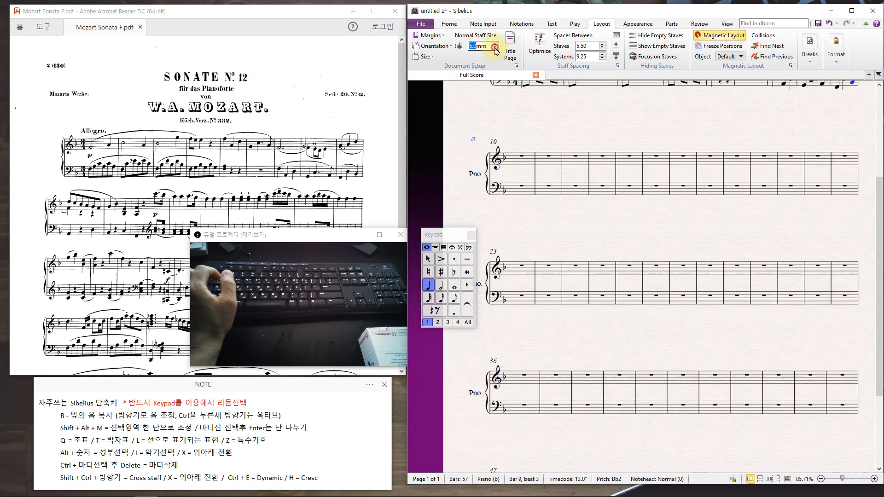
scroll(599, 138, "up", 3)
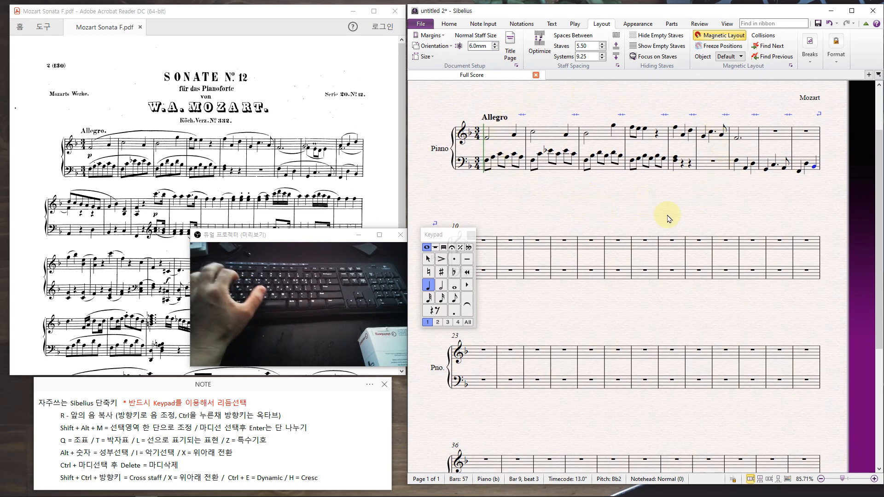
left_click(495, 48)
left_click(495, 48)
left_click(495, 48)
left_click(495, 48)
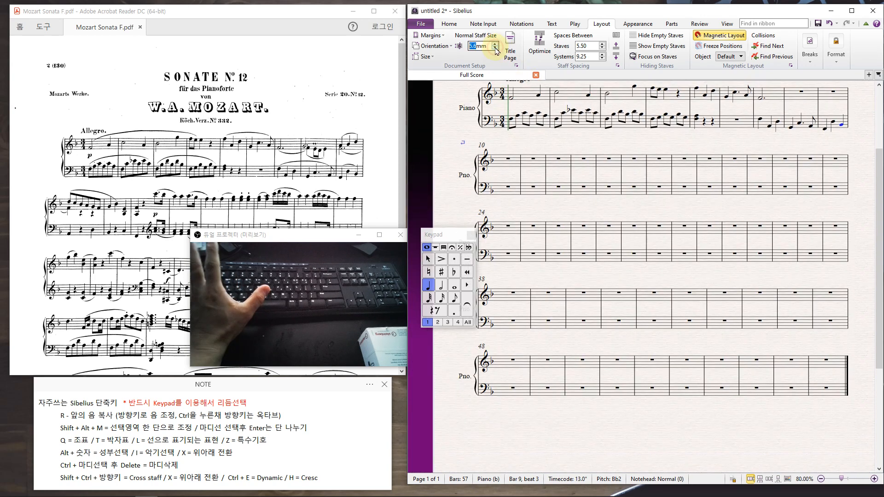
left_click(495, 48)
left_click(495, 48)
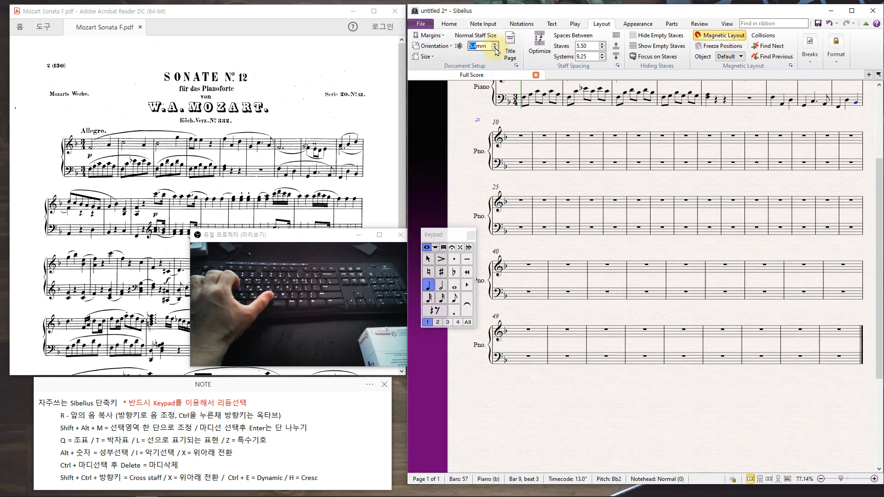
left_click_drag(624, 119, 579, 174)
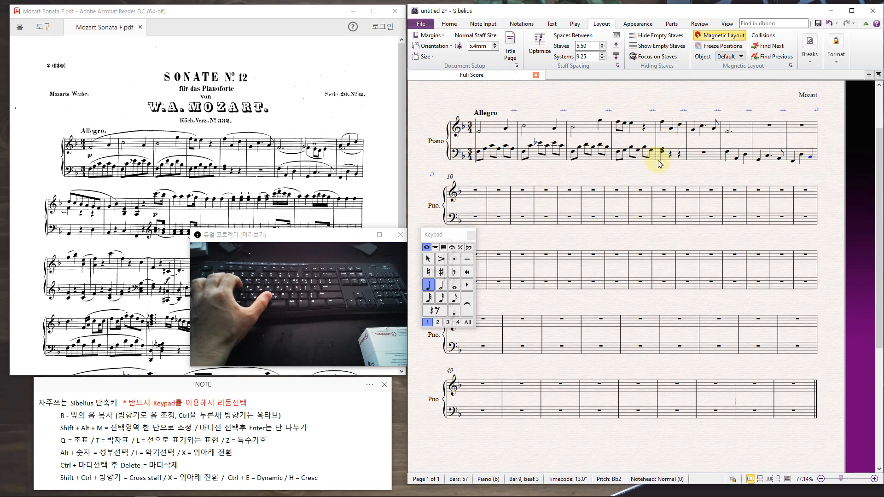
left_click(703, 163)
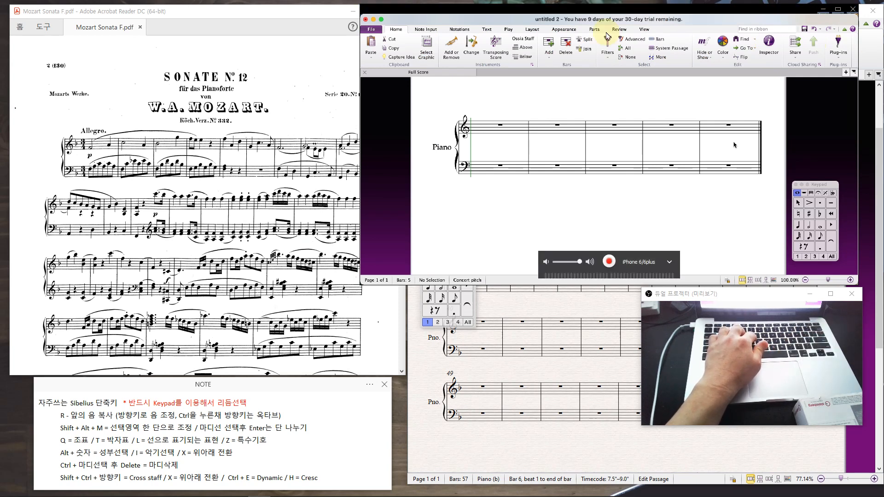
Step: Reposition the mirrored MacBook window and switch to the Sibelius score shown in it
mouse_move(559, 9)
left_mouse_down()
mouse_move(545, 8)
mouse_move(526, 33)
mouse_move(562, 35)
mouse_move(546, 28)
mouse_move(573, 24)
mouse_move(563, 20)
left_mouse_up()
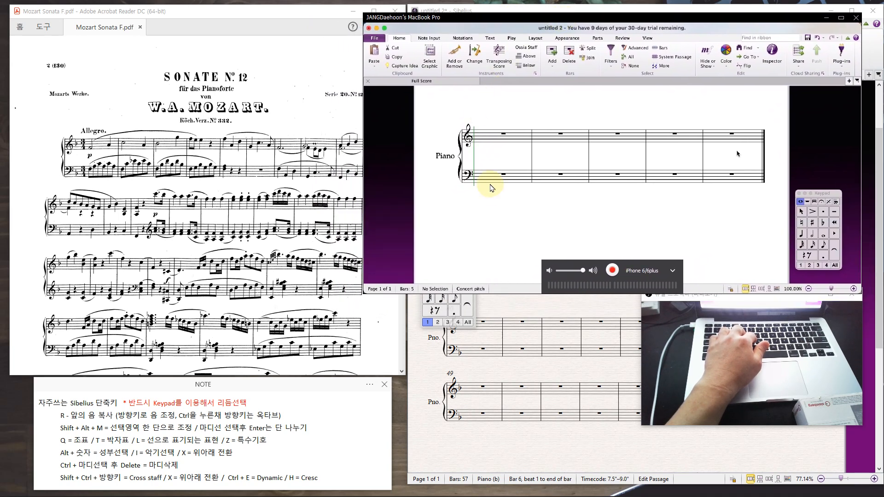
left_click(301, 137)
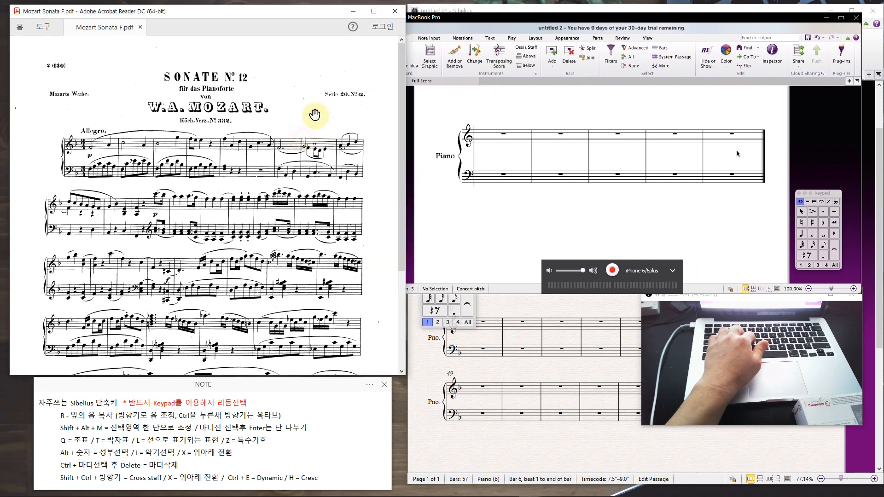
left_click(486, 19)
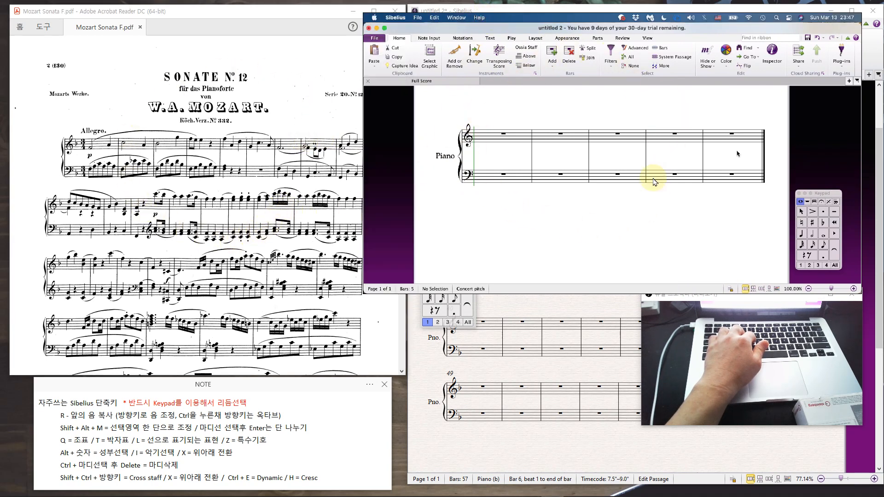
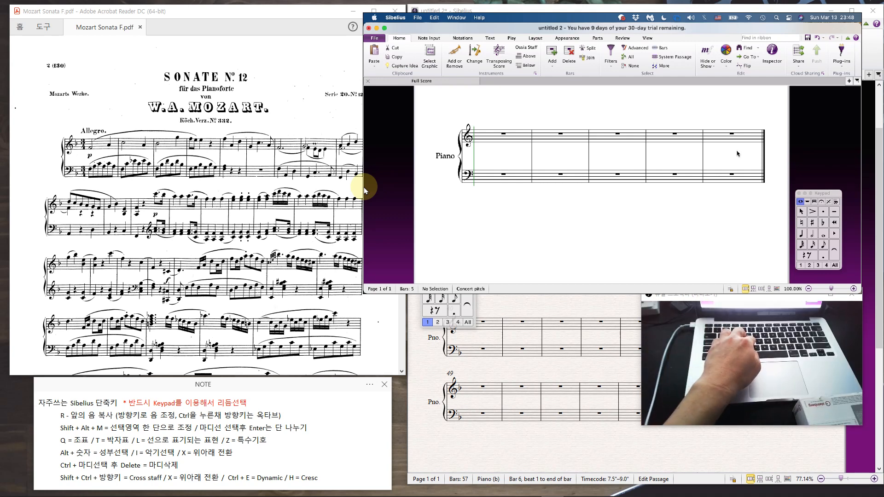
key("3")
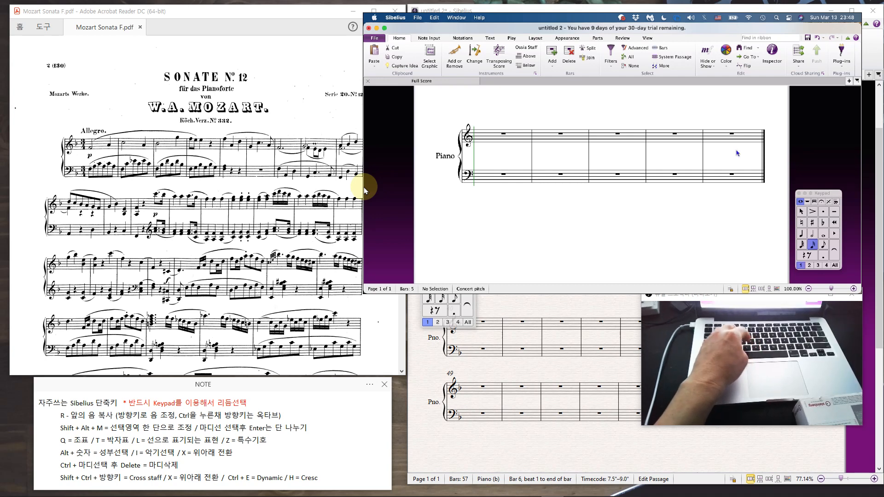
key("1")
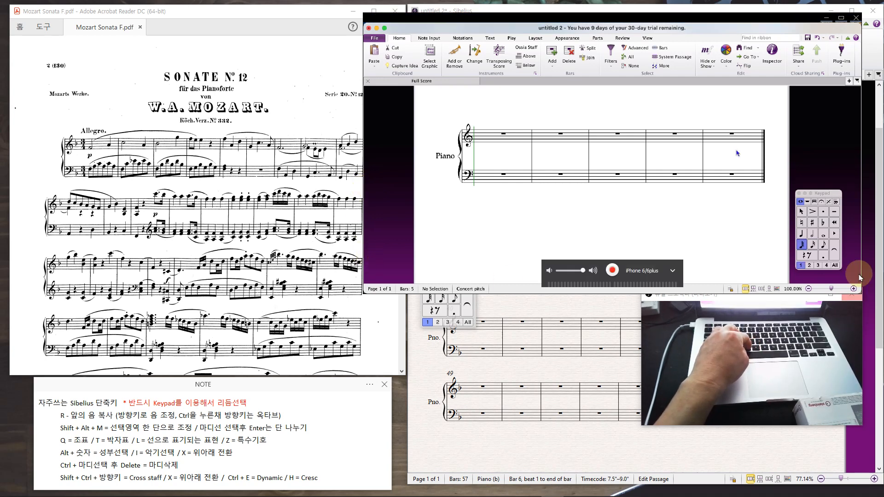
left_click(814, 249)
left_click(823, 249)
left_click(803, 242)
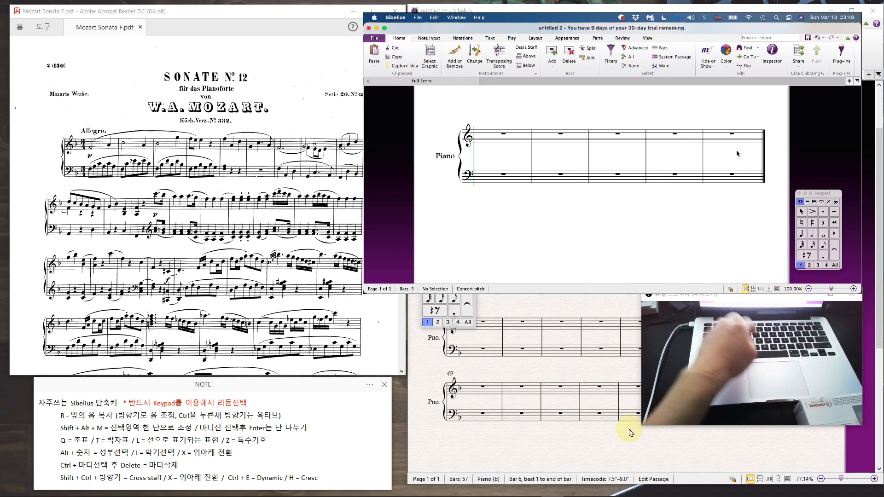
key("3")
key("6")
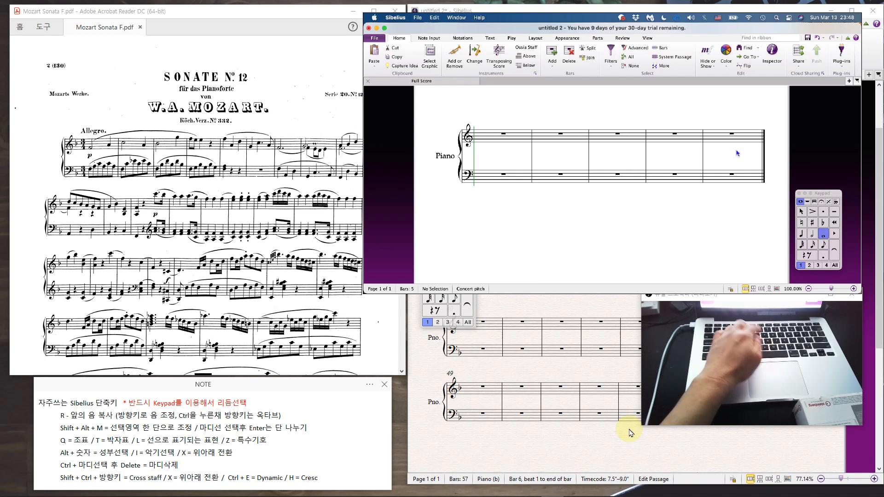
key("6")
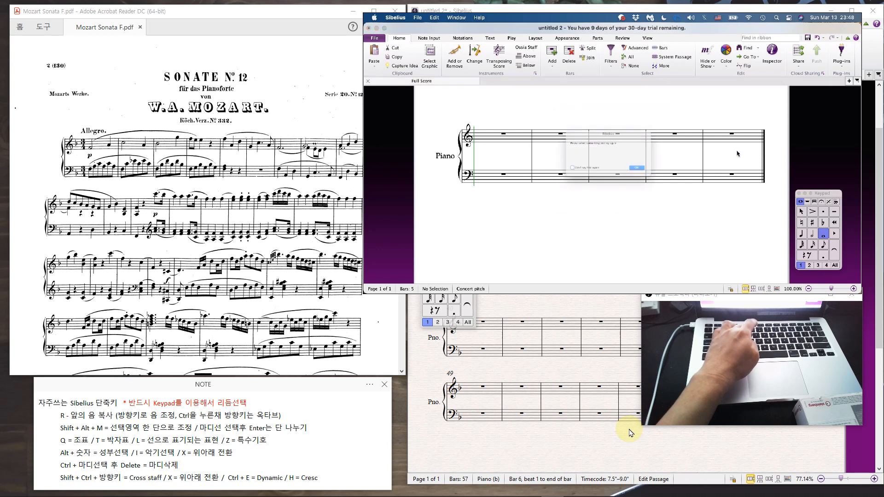
key("Return")
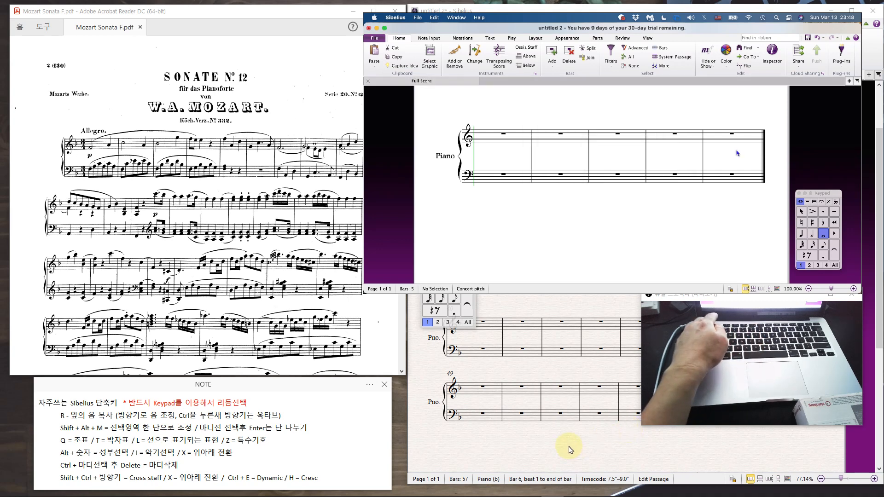
key("Escape")
mouse_move(673, 491)
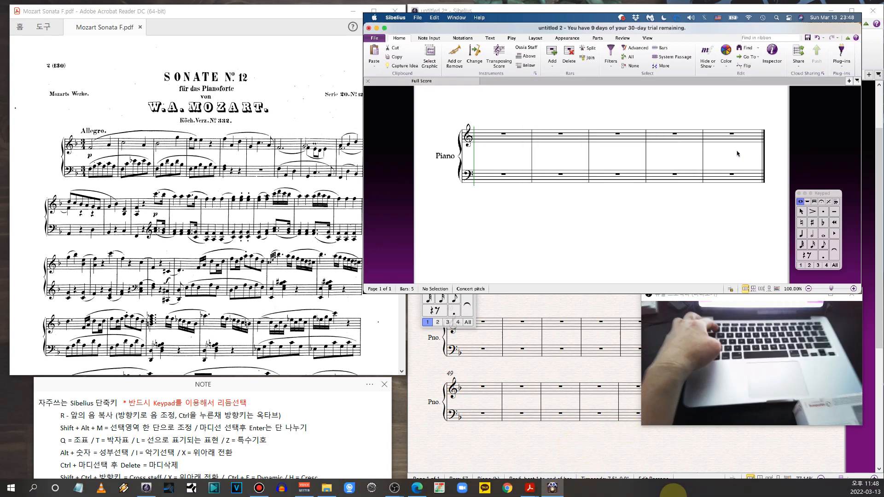
key("1")
key("3")
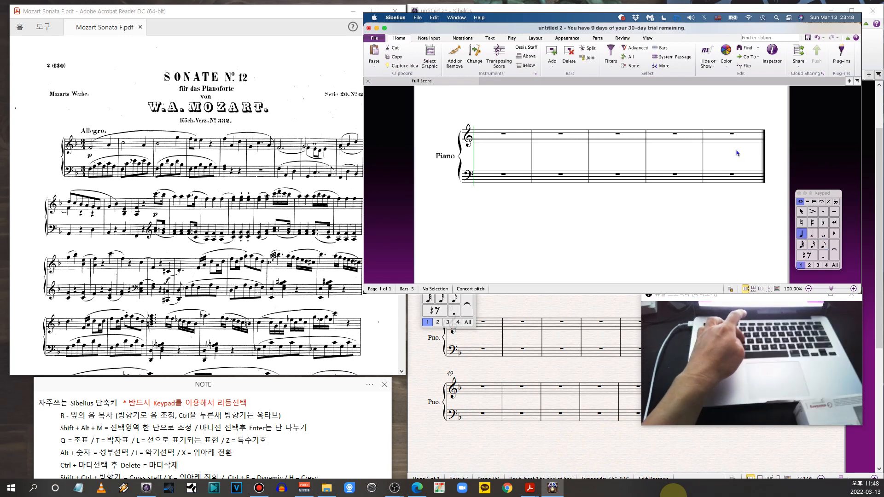
key("5")
key("6")
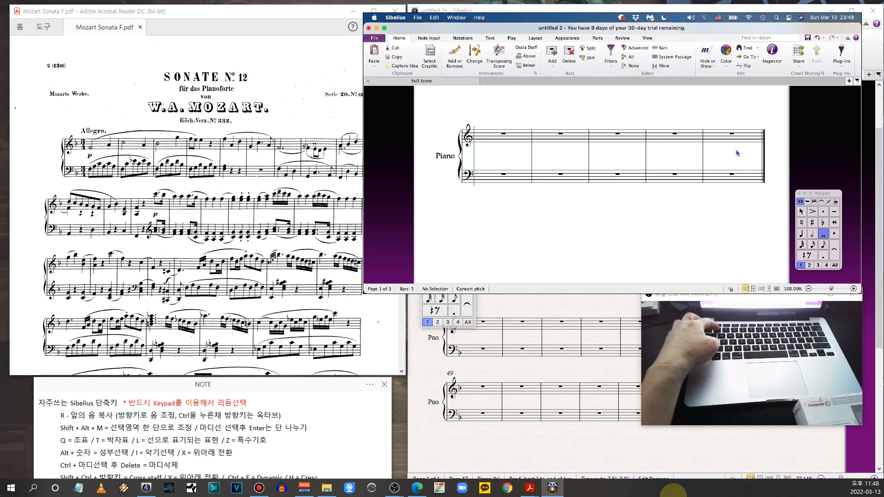
key("7")
key("8")
key("KP_9")
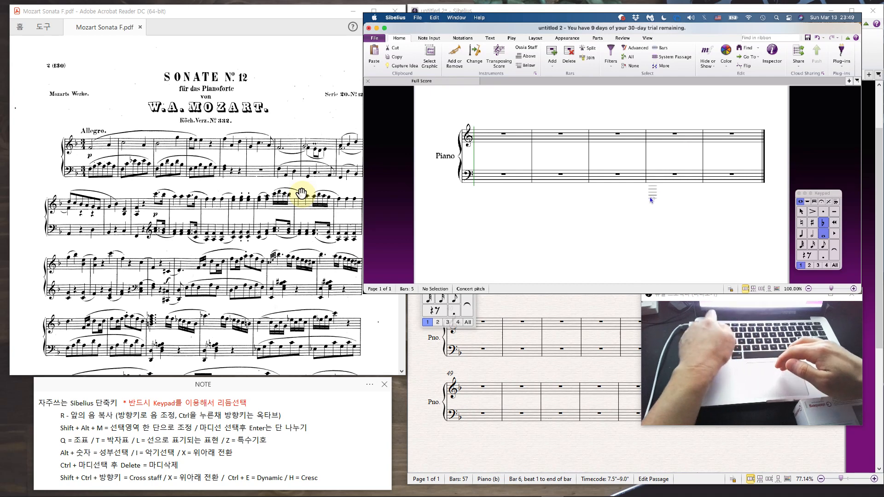
key("Escape")
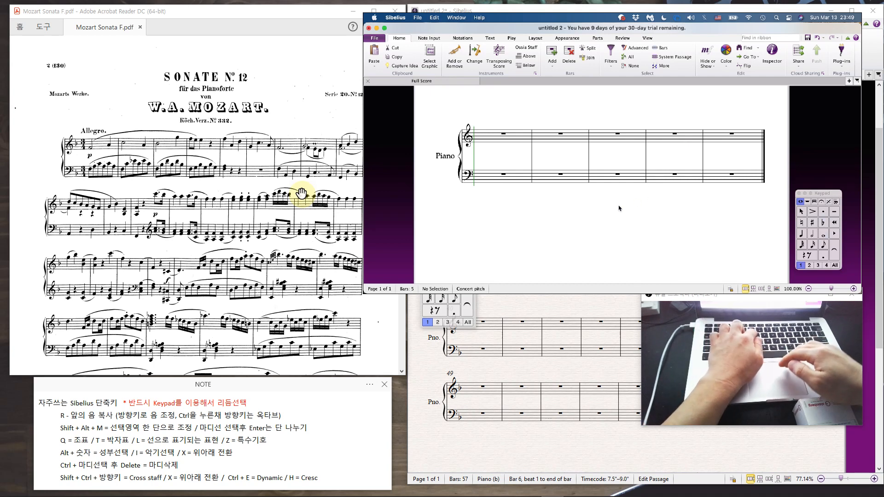
Step: Add an F major key signature and a 3/4 time signature at the start of the empty piano score
key("k")
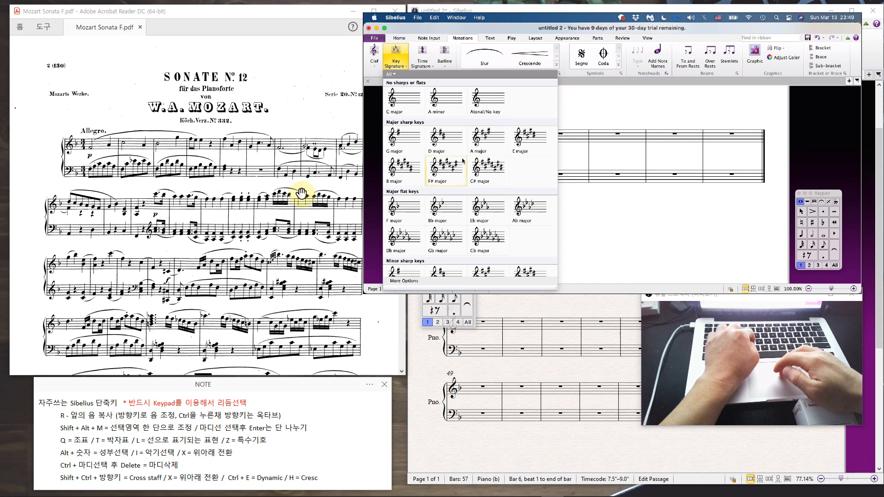
left_click(410, 211)
left_click(475, 133)
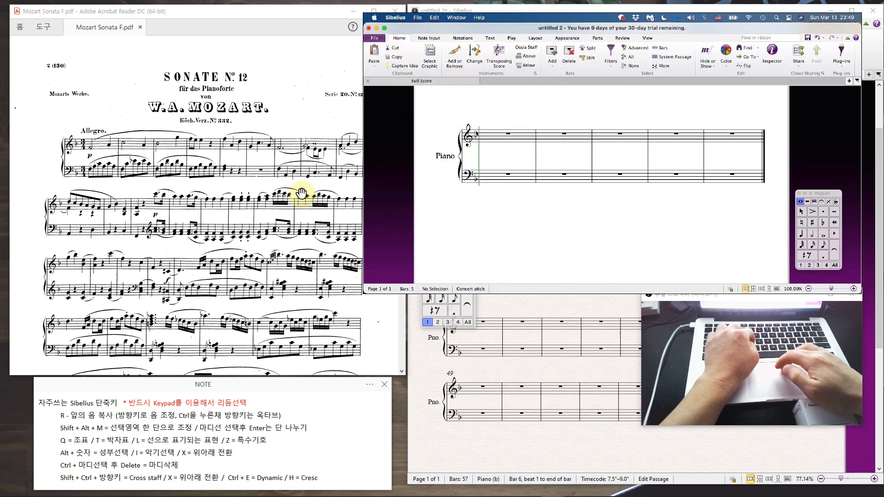
key("t")
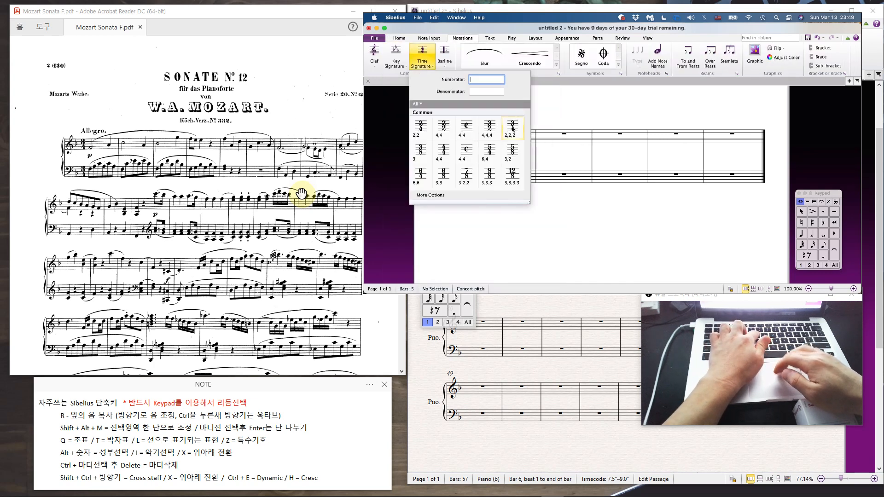
left_click(513, 129)
left_click(489, 141)
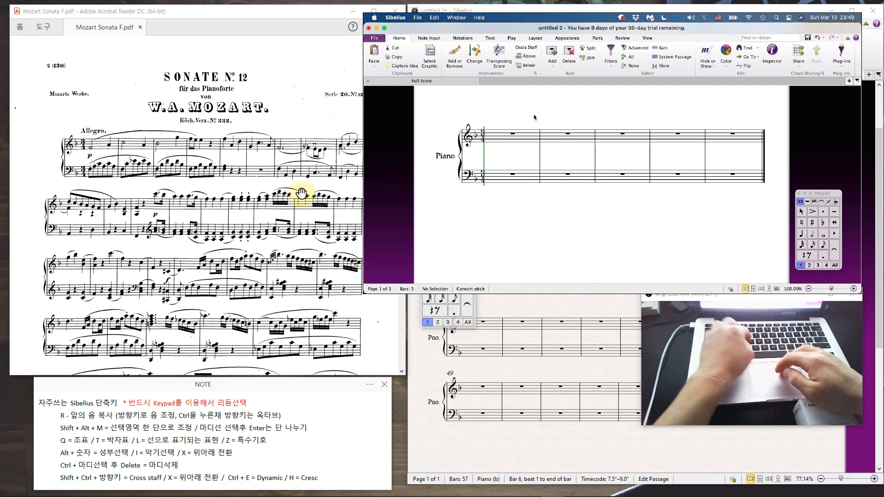
Step: Place a half-note F4 on beat 1 of bar 1 in the treble staff
key("5")
left_click(488, 142)
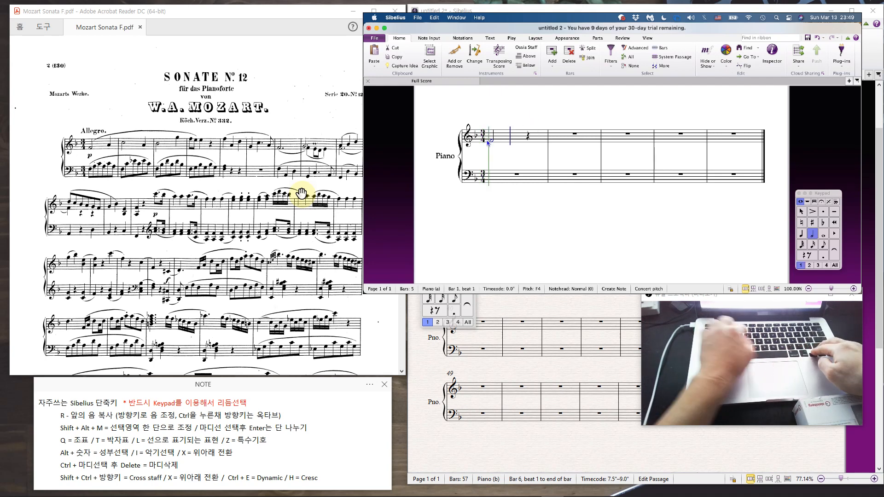
Step: Turn the MacBook's sound volume all the way down
key("XF86AudioRaiseVolume")
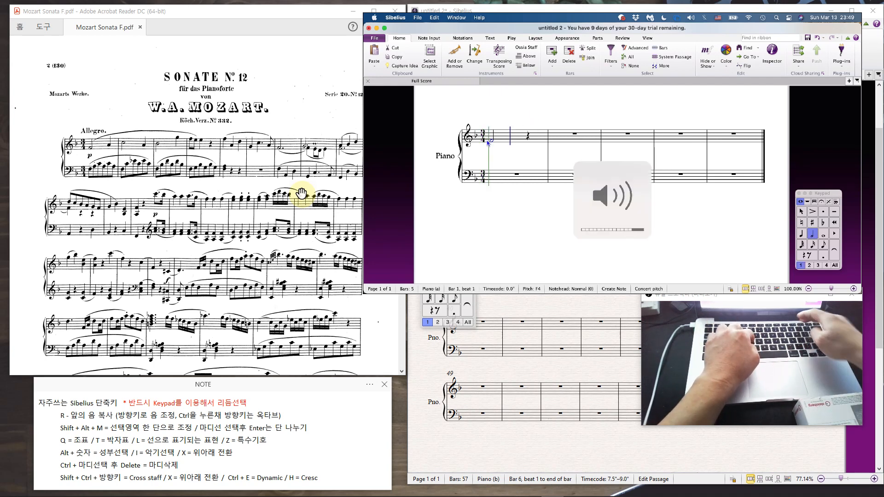
key("XF86AudioLowerVolume")
key("XF86AudioLowerVolume")
key("XF86AudioLowerVolume")
key("XF86AudioLowerVolume")
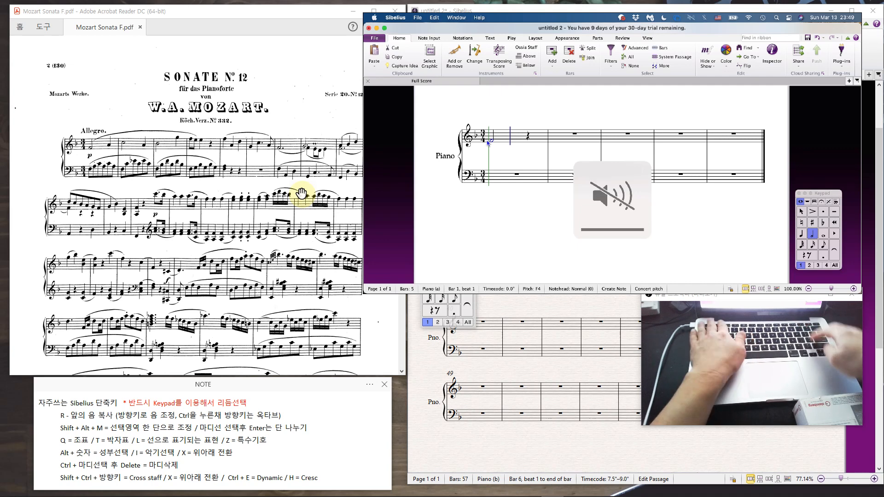
Step: Add a quarter-note A4 to bar 1, and a half-note C5 and quarter-note A4 to bar 2 of the treble staff
key("a")
key("Left")
key("Left")
key("KP_Enter")
key("Up")
key("Up")
key("5")
key("r")
key("Down")
key("Down")
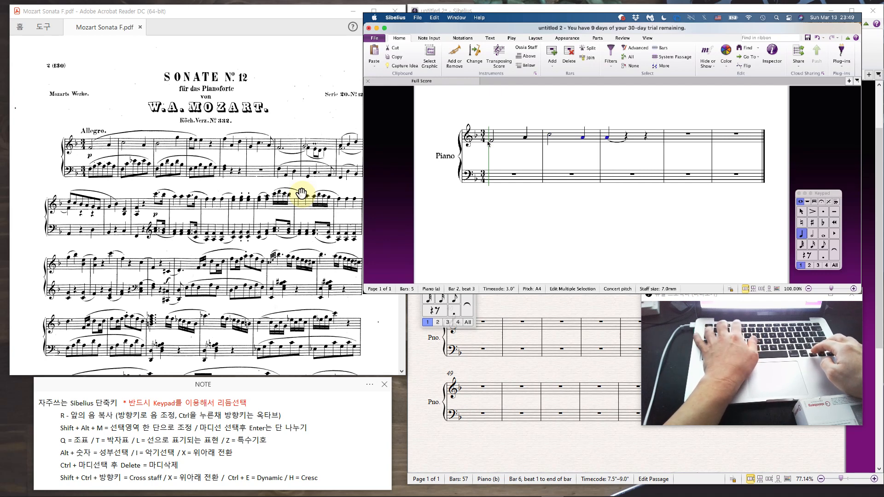
Step: Fill bar 3 of the treble staff with a half-note Bb4 and a quarter-note G5
key("Right")
key("Up")
key("Up")
key("Down")
key("5")
key("r")
key("Left")
key("Up")
key("Up")
key("Up")
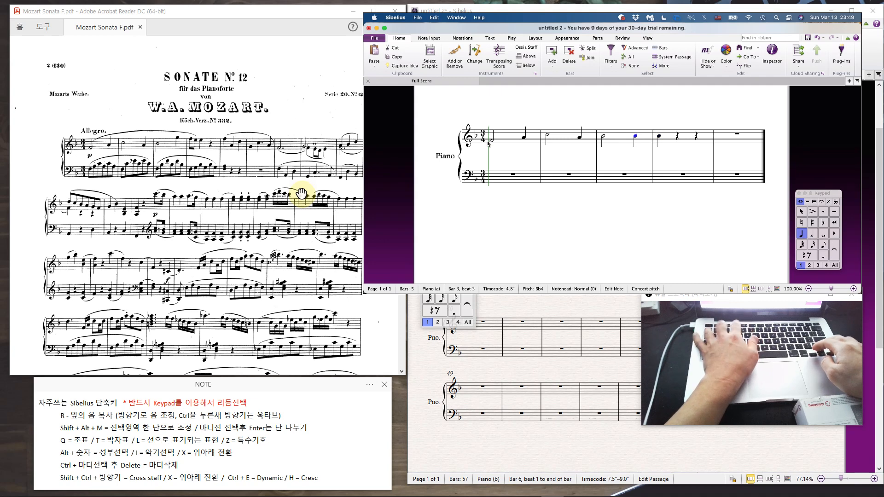
key("Up")
key("Up")
Step: Begin bar 4 of the treble staff with eighth-notes F5 and E5
key("Right")
key("Up")
key("Up")
key("Up")
key("Up")
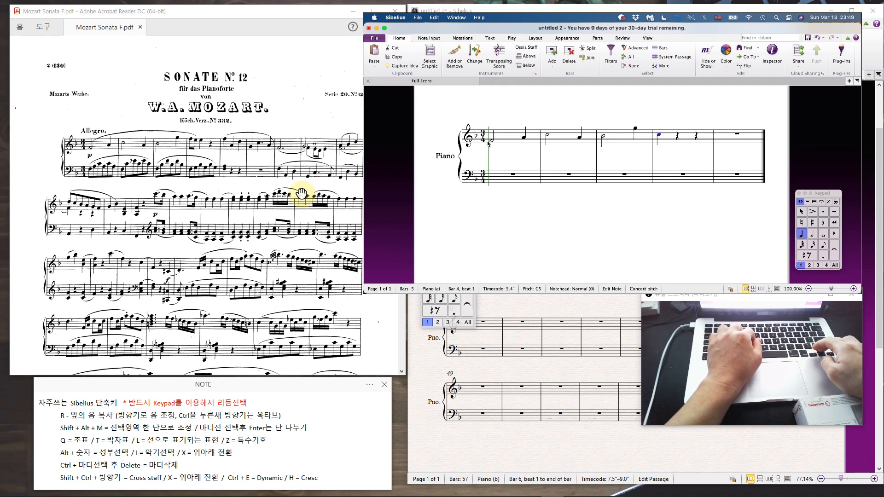
key("3")
key("r")
key("Down")
key("4")
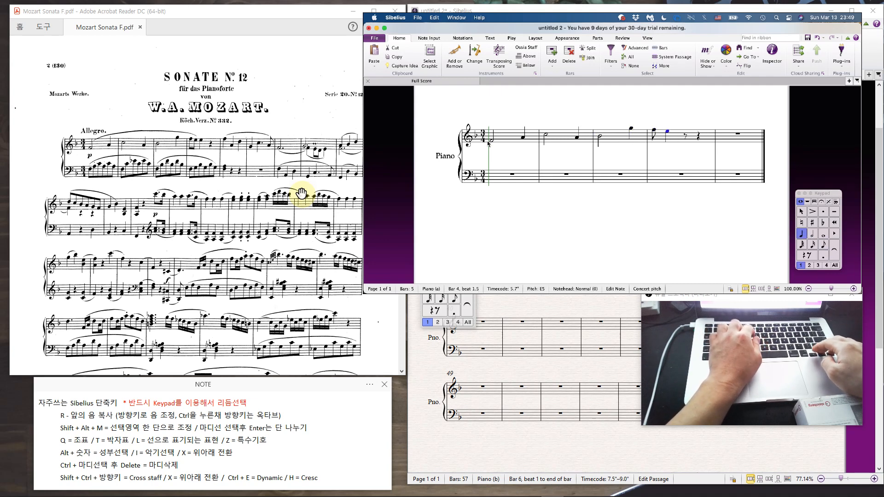
key("3")
key("Up")
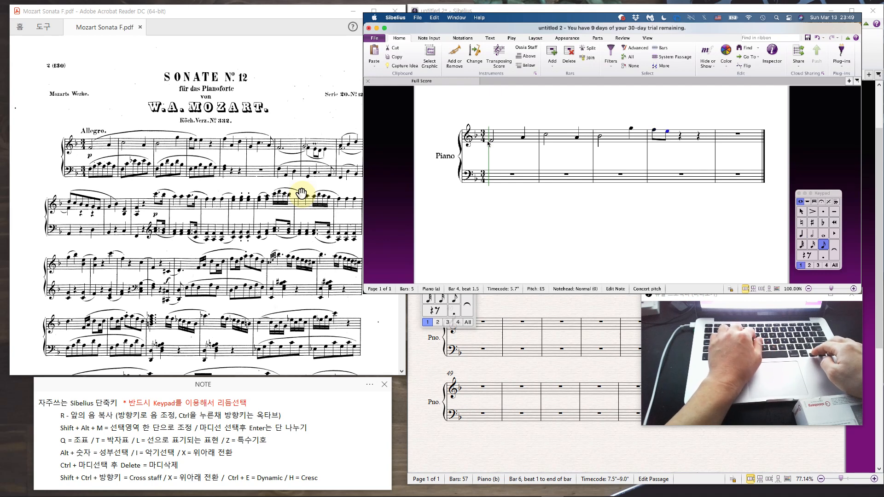
Step: Complete bar 4 of the treble staff with a quarter-note E5 and a quarter rest
key("r")
key("4")
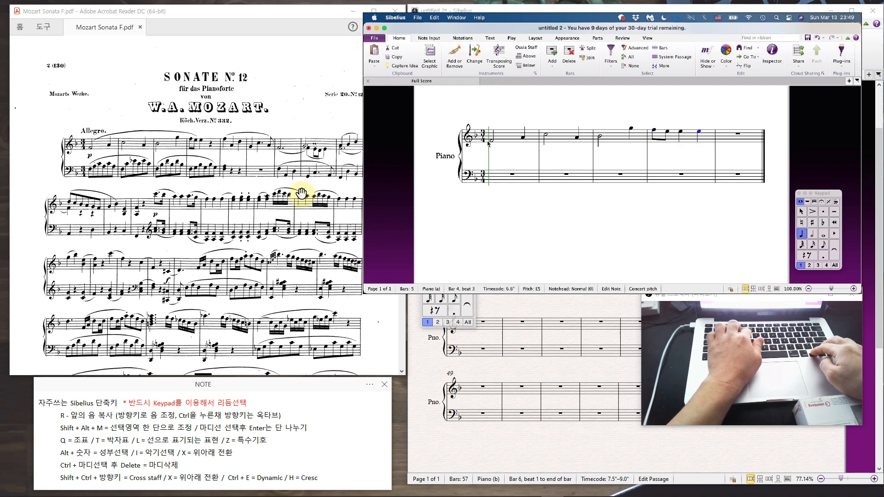
key("r")
key("BackSpace")
key("Right")
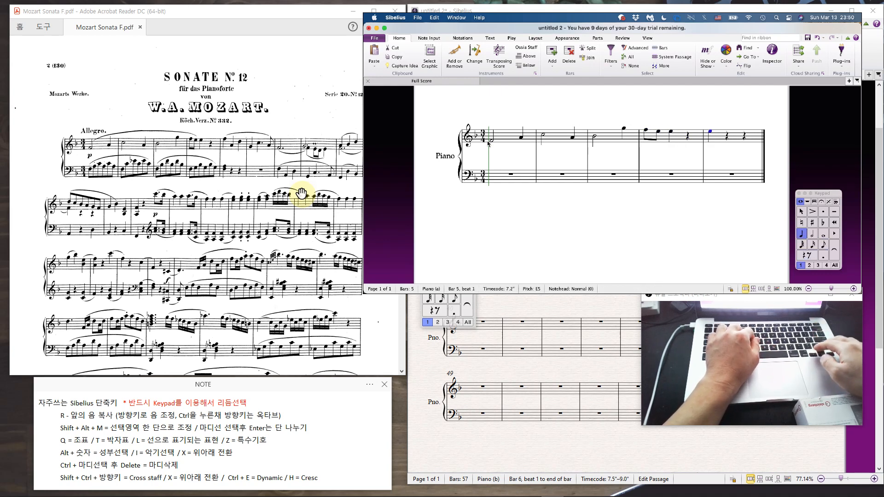
Step: Fill bar 5 of the treble staff with quarter-notes F5, A4 and D5
key("Up")
key("r")
key("Down")
key("Down")
key("Down")
key("Down")
key("Down")
key("Down")
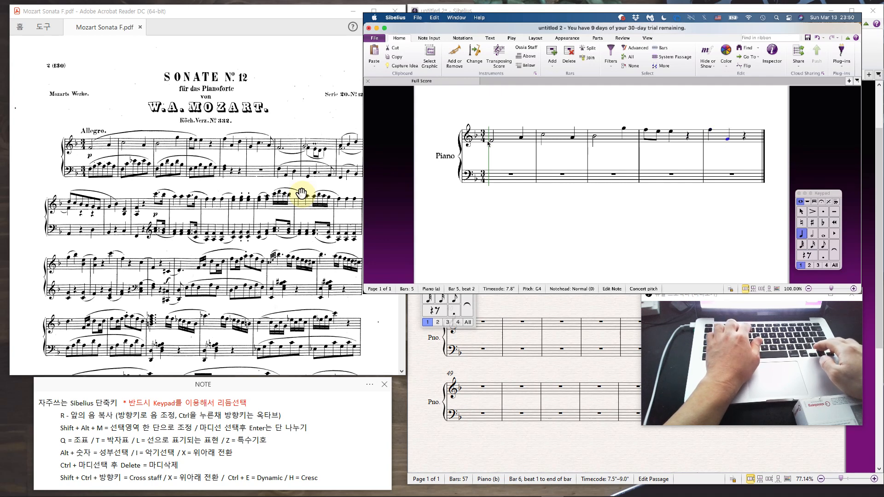
key("r")
key("Up")
key("Up")
key("Up")
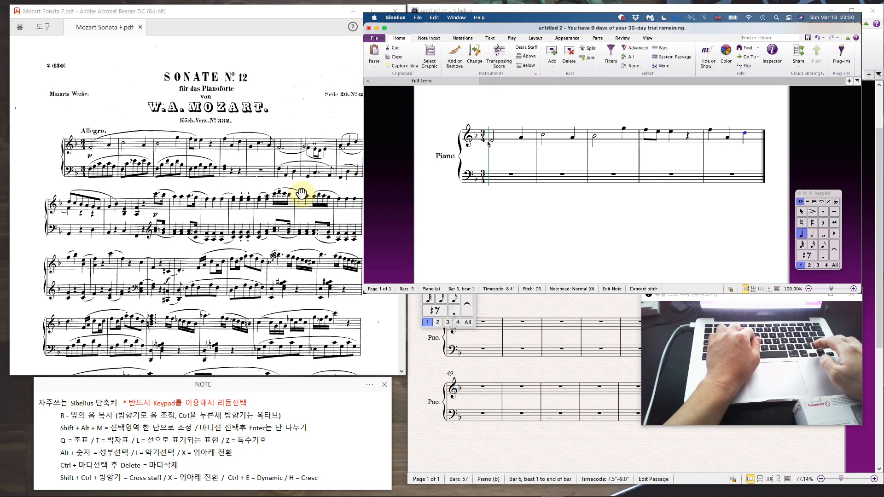
Step: Fill bar 6 of the treble staff with a quarter-note G4, a dotted quarter-note C5 and an untied eighth note
key("r")
key("Down")
key("Down")
key("r")
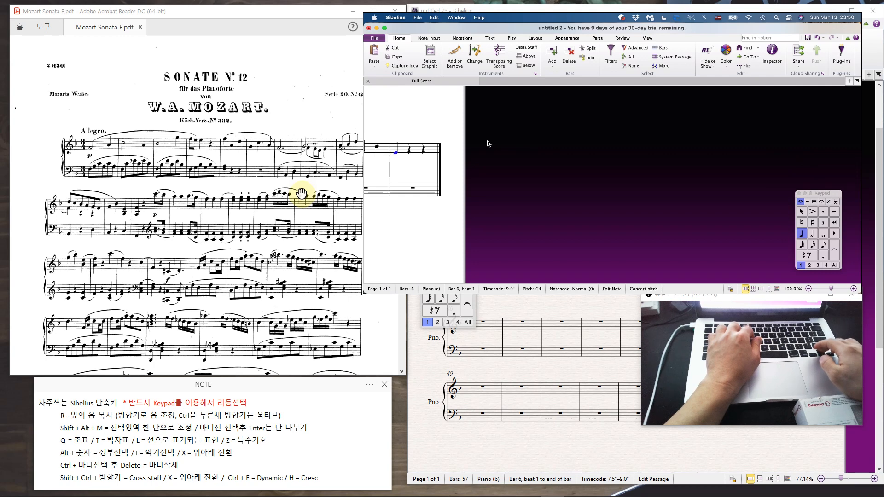
key("Up")
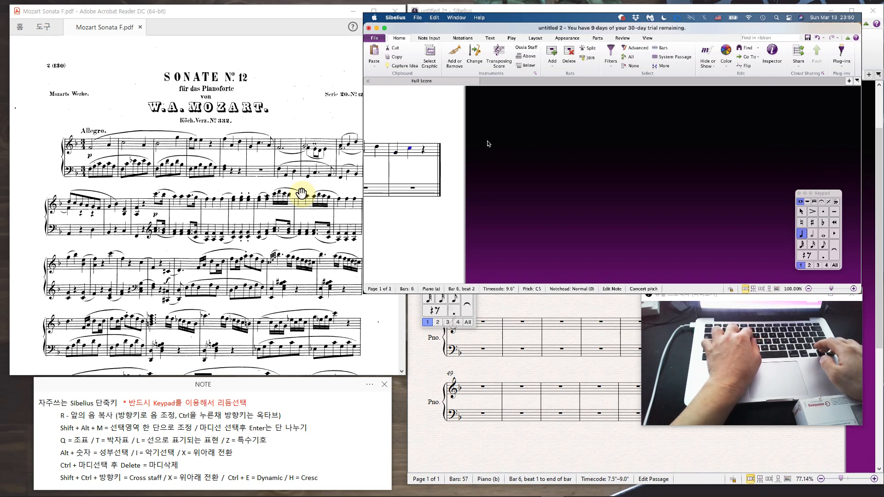
key("period")
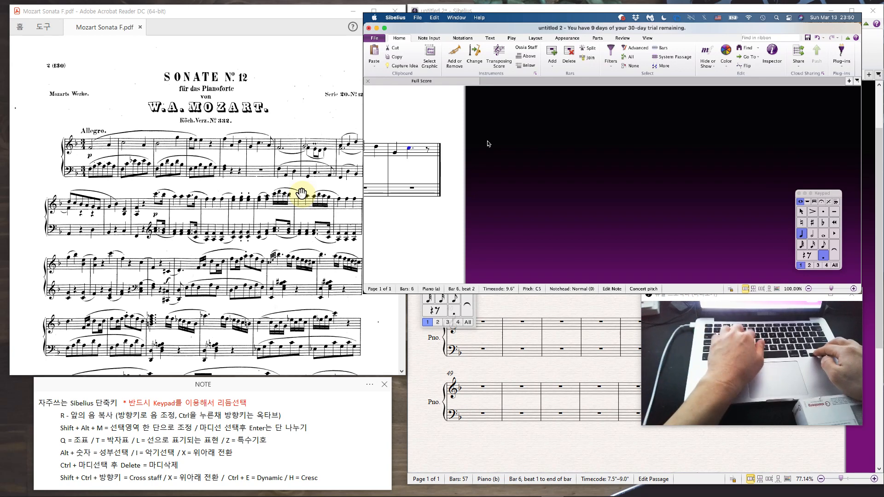
key("r")
key("Down")
key("Down")
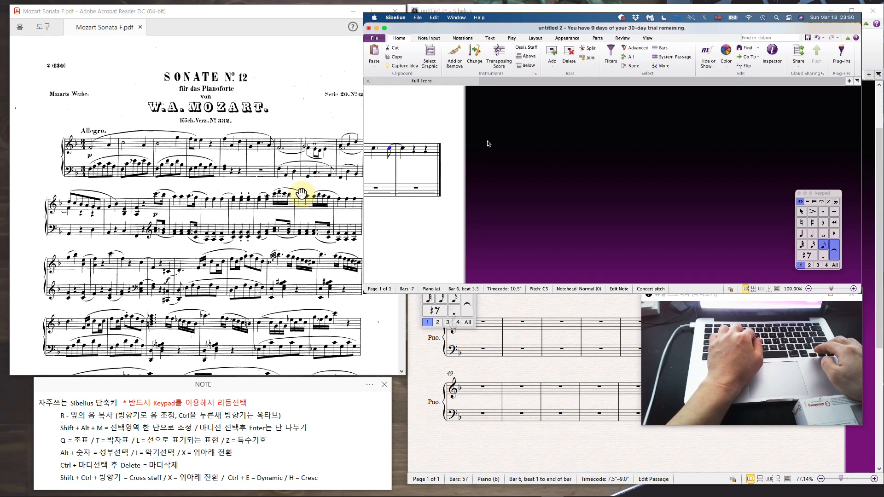
key("Return")
Step: Place a dotted half-note F4 in bar 7 of the treble staff and clear the selection
key("Right")
key("Down")
key("Down")
key("5")
key("period")
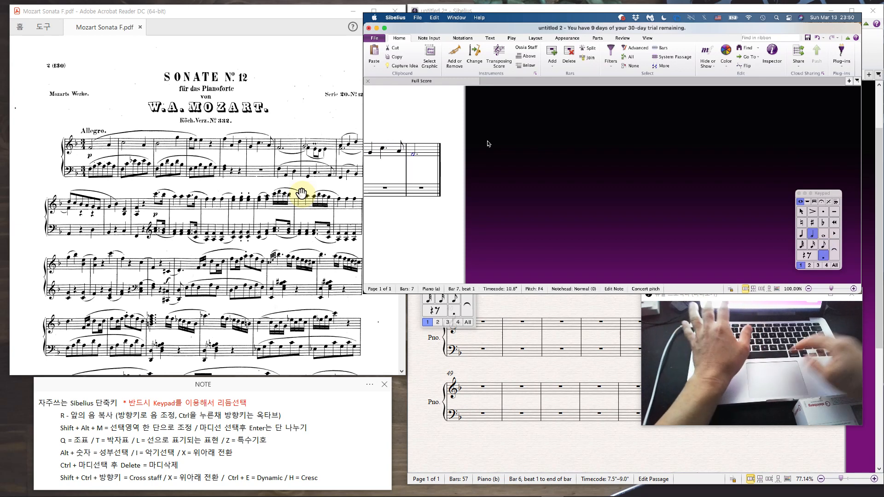
key("space")
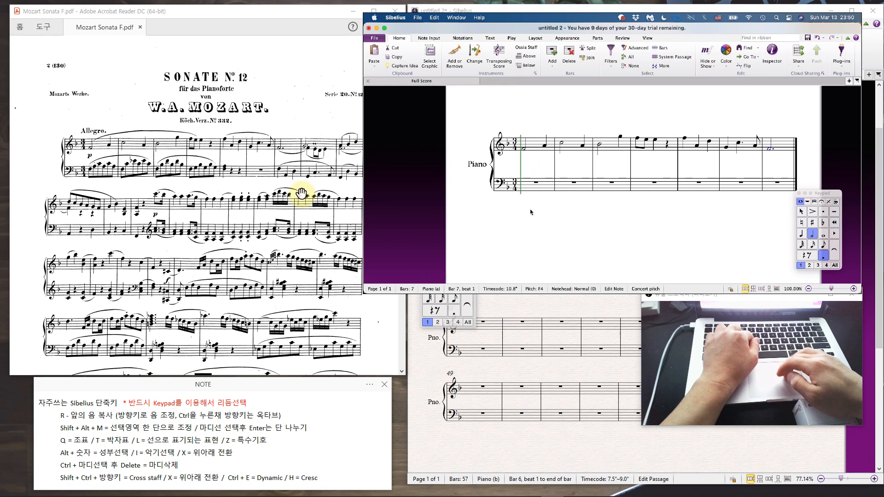
key("Escape")
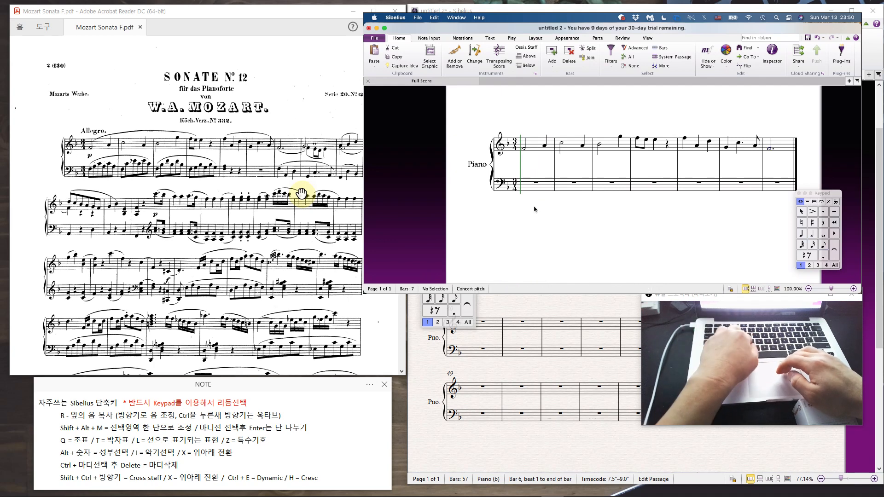
Step: Fill bar 1 of the bass staff with eighth-notes F3, A3, C4, A3, C4 and A3
left_click(522, 184)
key("r")
key("Up")
key("Up")
key("r")
key("Up")
key("Up")
key("r")
key("Down")
key("Down")
key("r")
key("Up")
key("Up")
key("r")
key("Down")
key("Down")
Step: Fill bar 2 of the bass staff with eighth-notes F3, C4, Eb4, C4, Eb4 and C4
key("r")
key("Down")
key("Down")
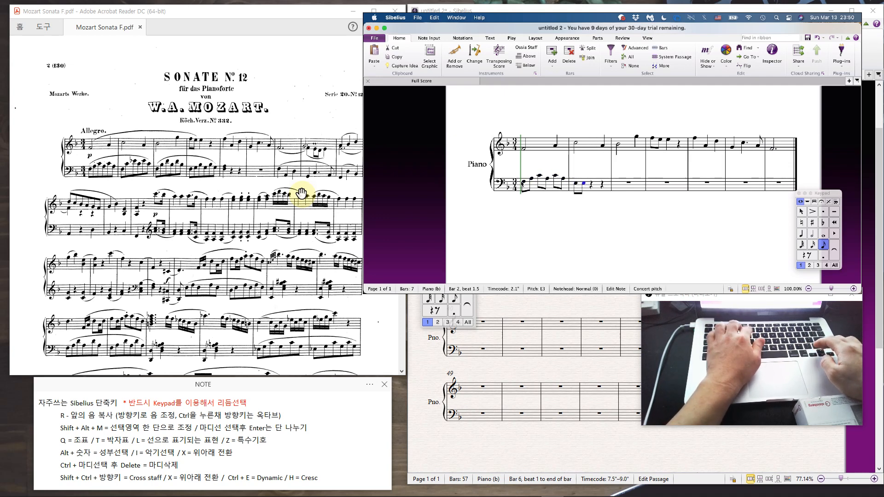
key("r")
key("Up")
key("Up")
key("Up")
key("Up")
key("Up")
key("Up")
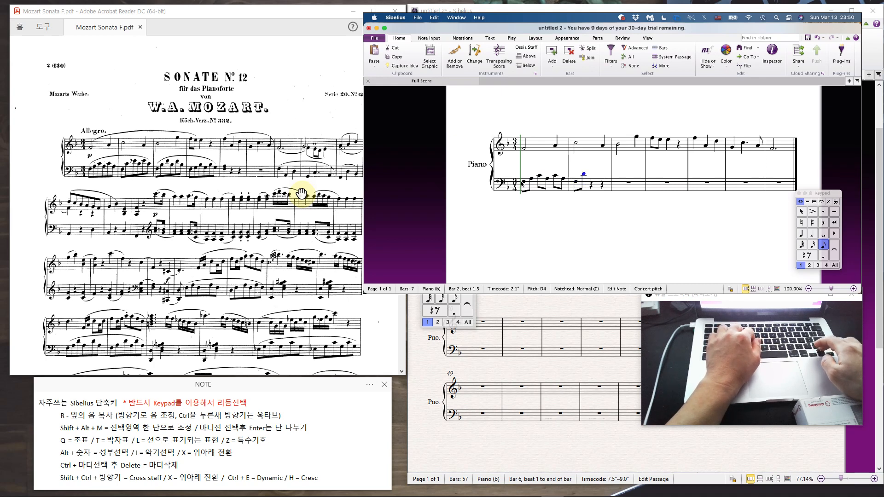
key("e")
key("KP_9")
key("c")
key("e")
key("c")
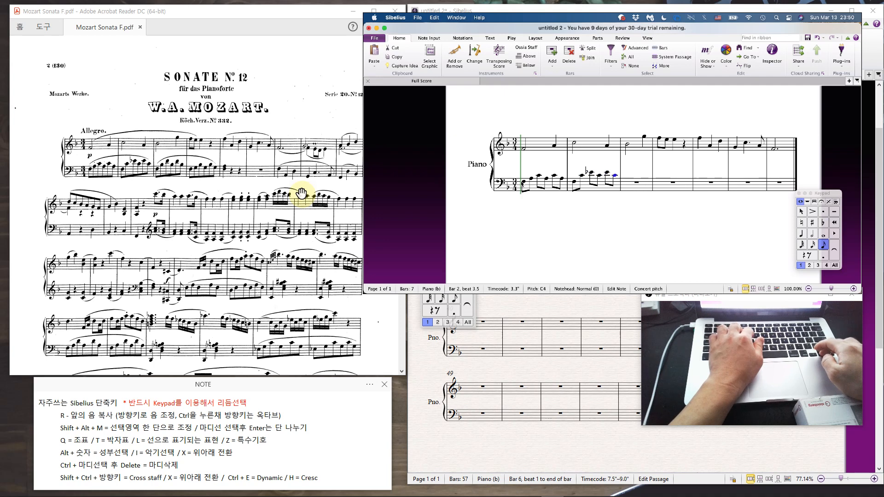
Step: Fill bar 3 of the bass staff with eighth-notes F3, Bb3, D4, Bb3, D4 and Bb3
key("f")
key("super+Down")
key("b")
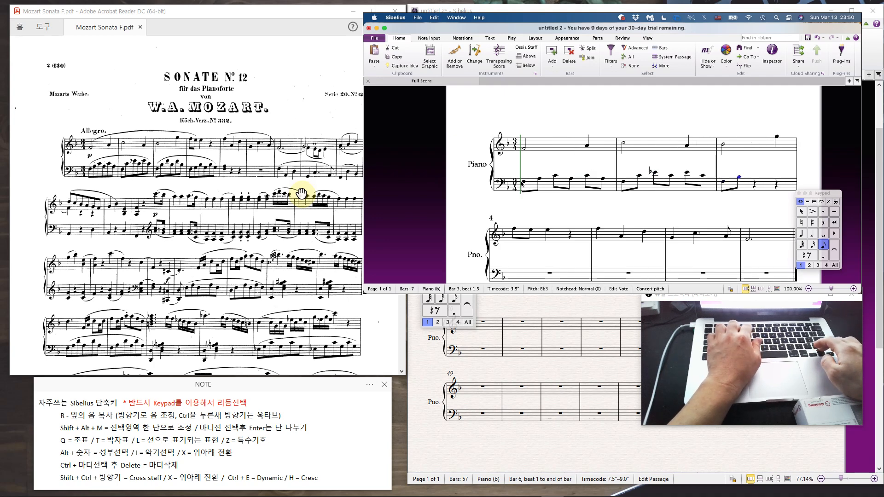
key("d")
key("b")
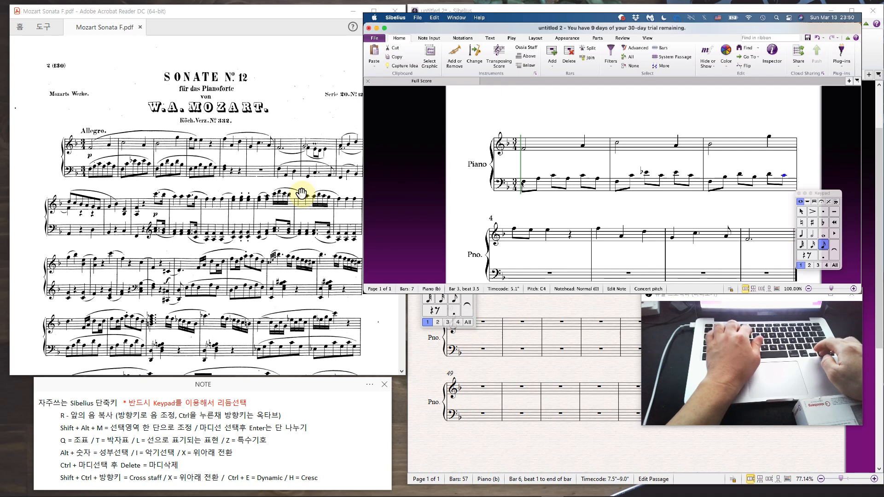
key("b")
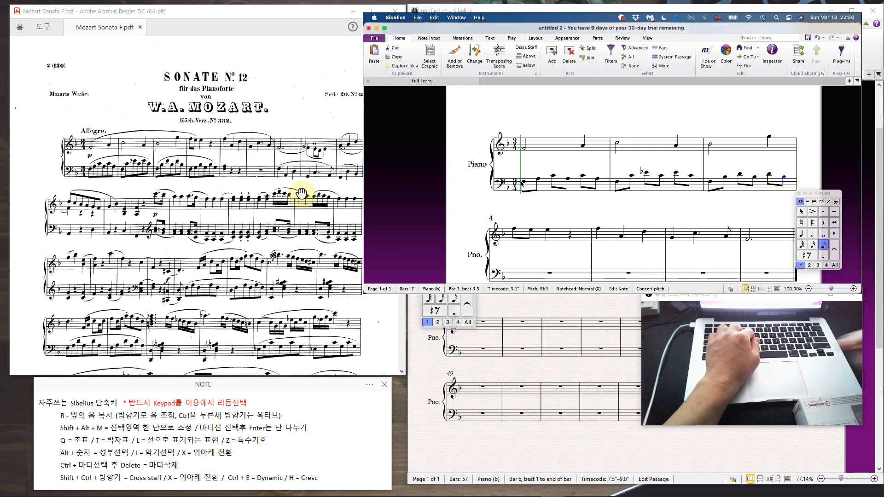
Step: Reduce the score's staff size to 5.4 mm
left_click(536, 38)
left_click(438, 59)
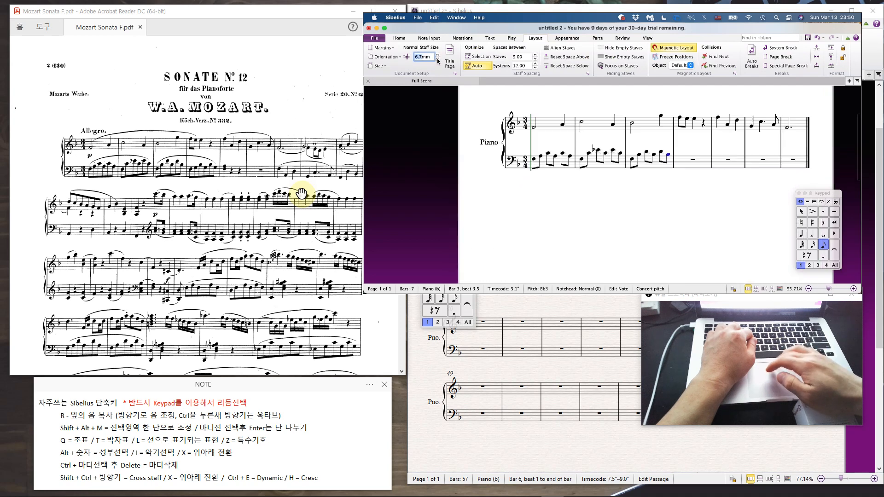
left_click(438, 60)
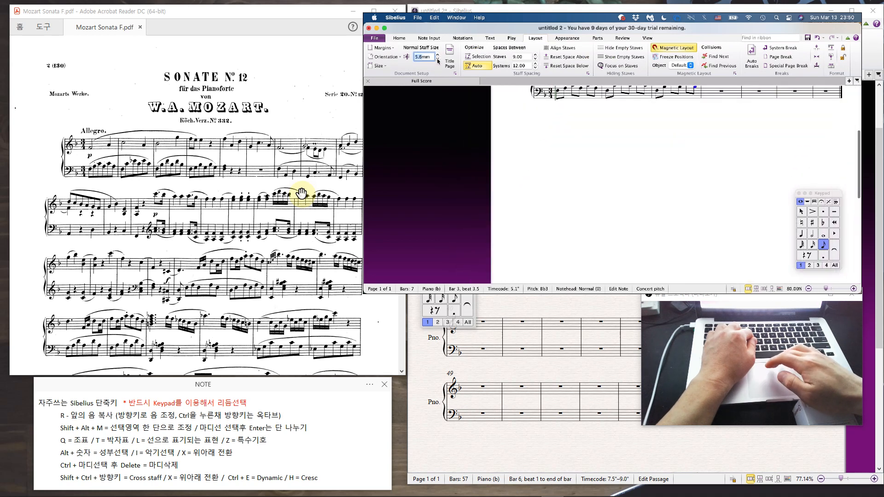
left_click(438, 60)
left_click(437, 59)
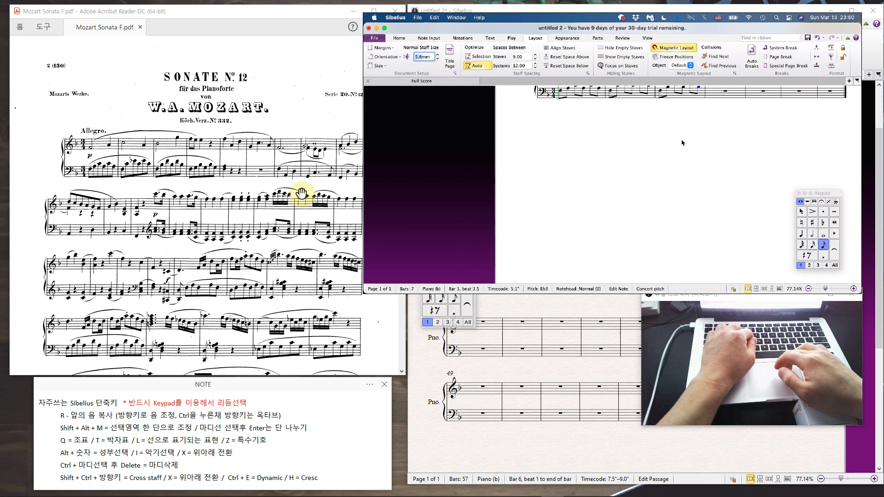
Step: Append 20 empty bars to the end of the score and clear the selection
scroll(678, 144, "right", 5)
scroll(678, 144, "up", 2)
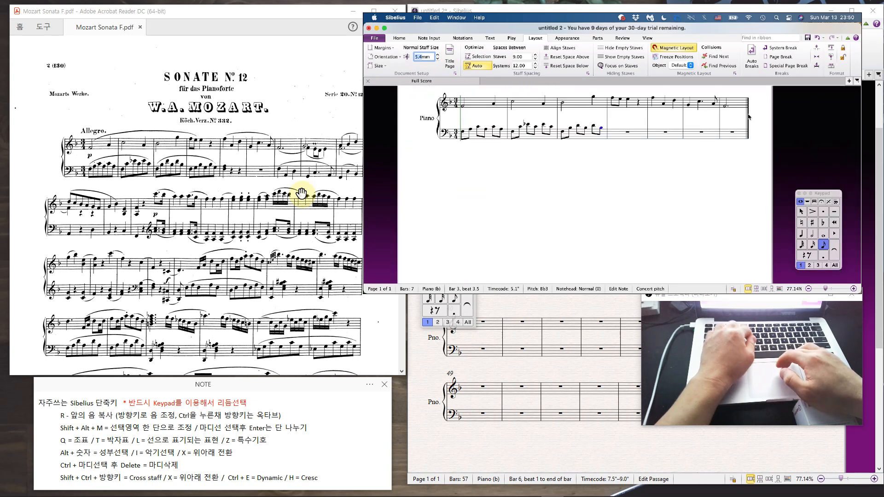
key("ctrl+b")
key("ctrl+b")
key("ctrl+b")
key("ctrl+b")
key("ctrl+b")
key("ctrl+b")
key("ctrl+b")
key("ctrl+b")
key("ctrl+b")
key("ctrl+b")
key("ctrl+b")
key("ctrl+b")
key("ctrl+b")
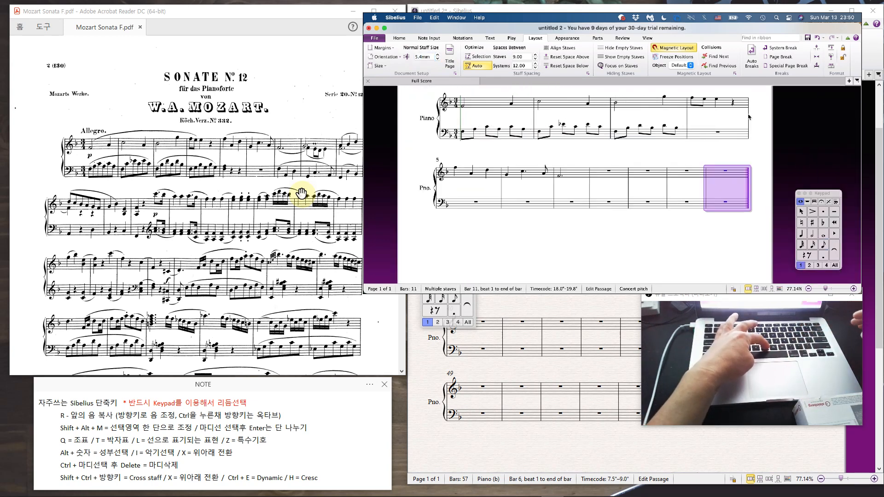
key("ctrl+b")
key("ctrl+b")
key("ctrl+b")
key("ctrl+b")
key("ctrl+b")
key("ctrl+b")
key("ctrl+b")
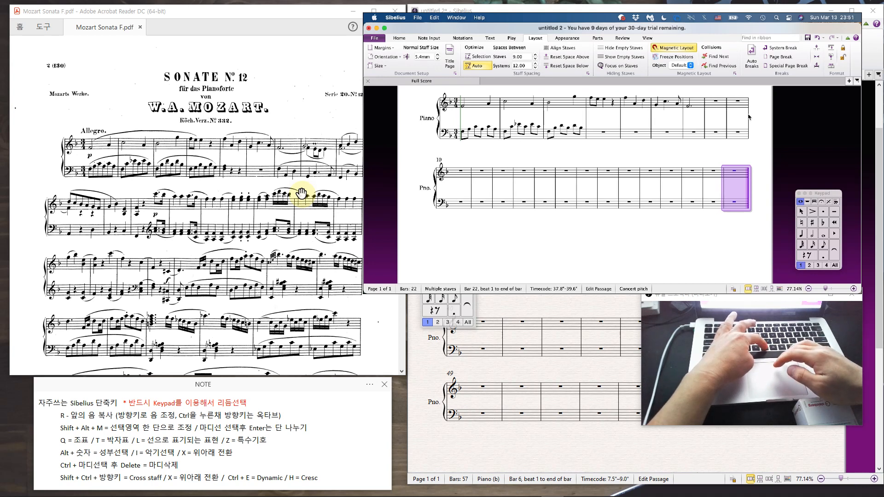
key("Escape")
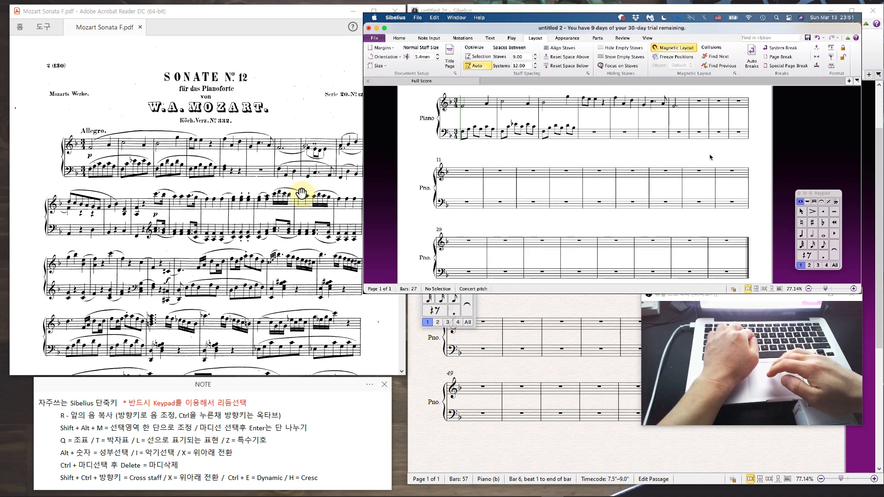
Step: Check which options are offered for adding bars to the score
right_click(712, 155)
mouse_move(722, 160)
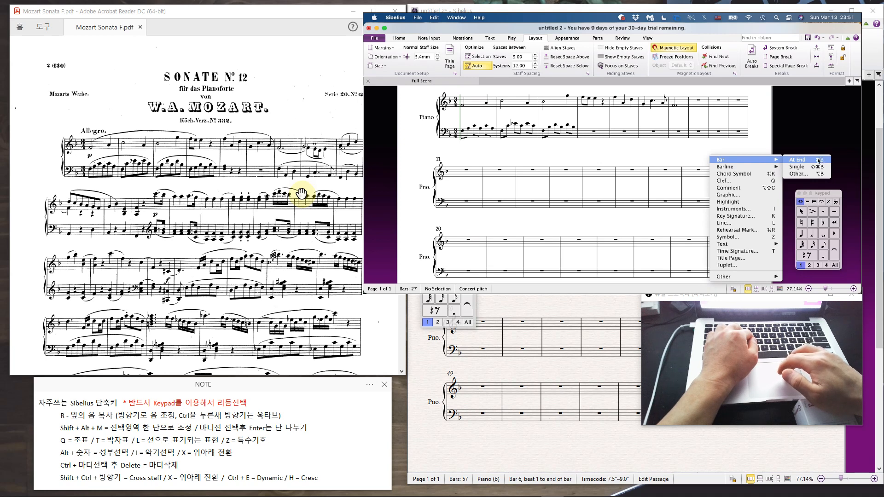
left_click(681, 151)
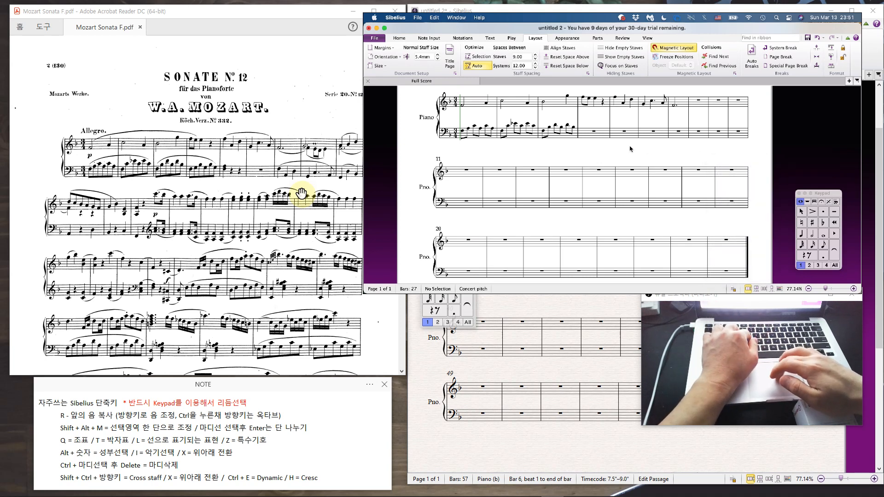
Step: Fill bar 4 of the bass staff with eighth-notes F3, G3, Bb3, G3, Bb3 and G3
left_click(574, 129)
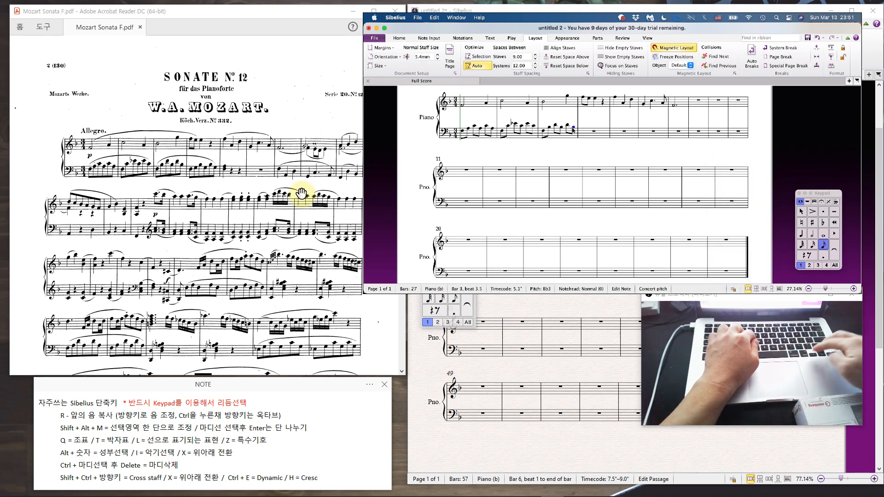
key("f")
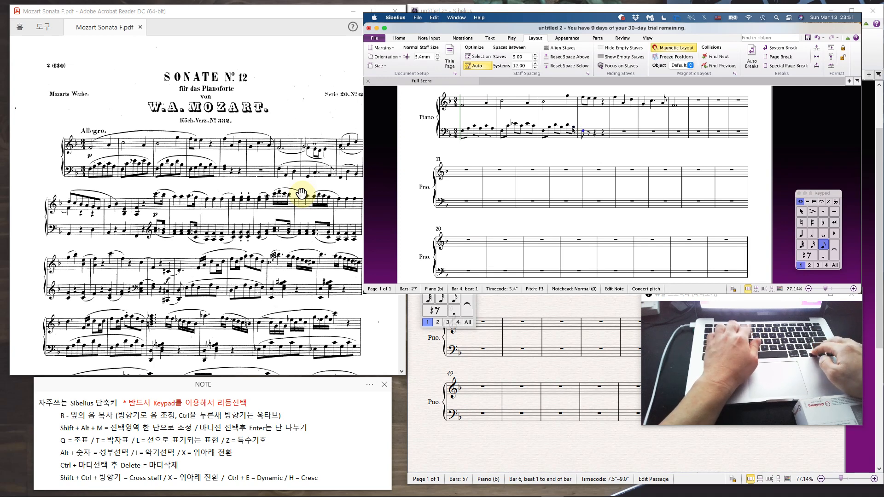
key("g")
key("b")
key("g")
key("b")
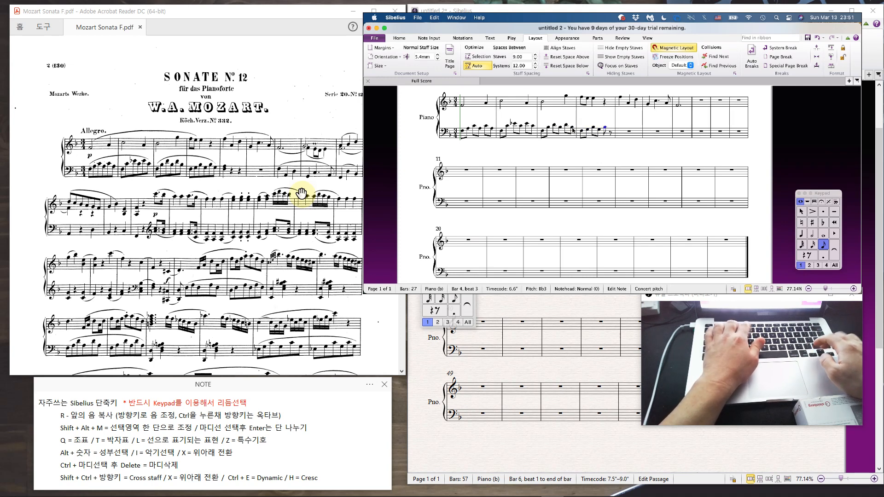
key("g")
Step: Place a quarter-note F3 on beat 1 of bar 5 in the bass staff and add A3 above it as a chord
key("4")
key("f")
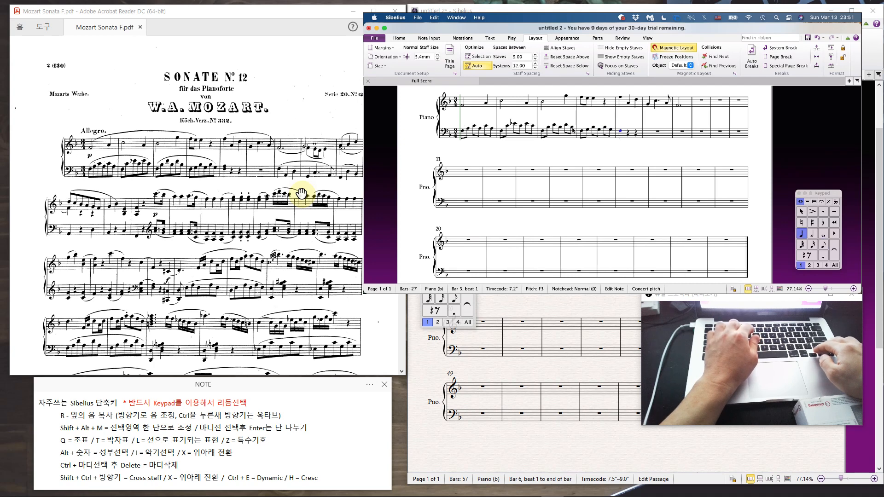
key("shift+a")
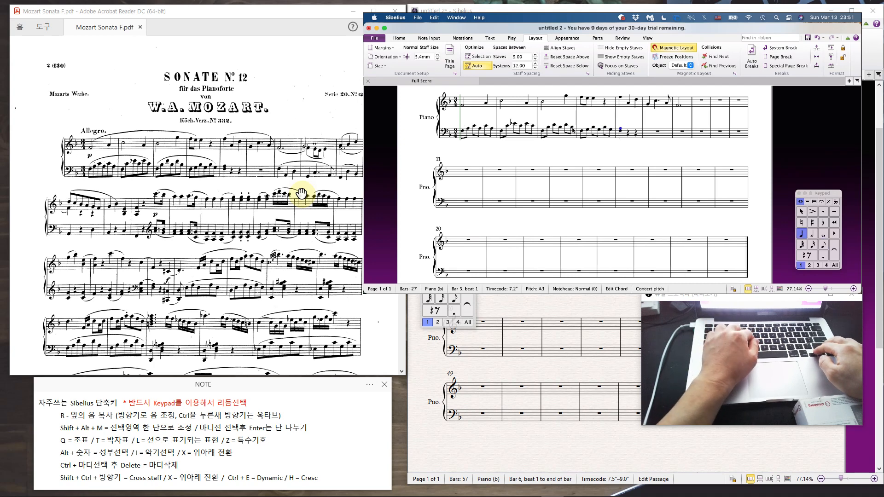
key("Escape")
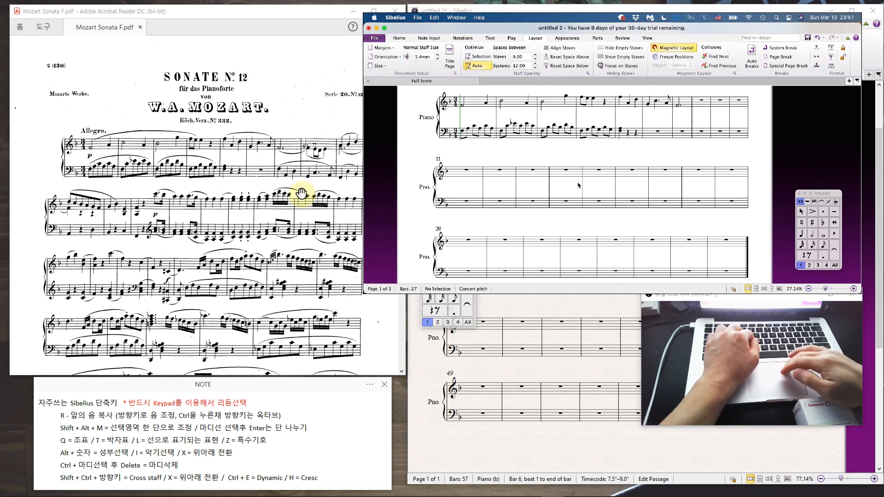
Step: Fill bars 7 to 9 of the bass staff, from quarter-notes F3 and D3 in bar 7 to a dotted half-note in bar 9
key("n")
left_click(678, 132)
key("d")
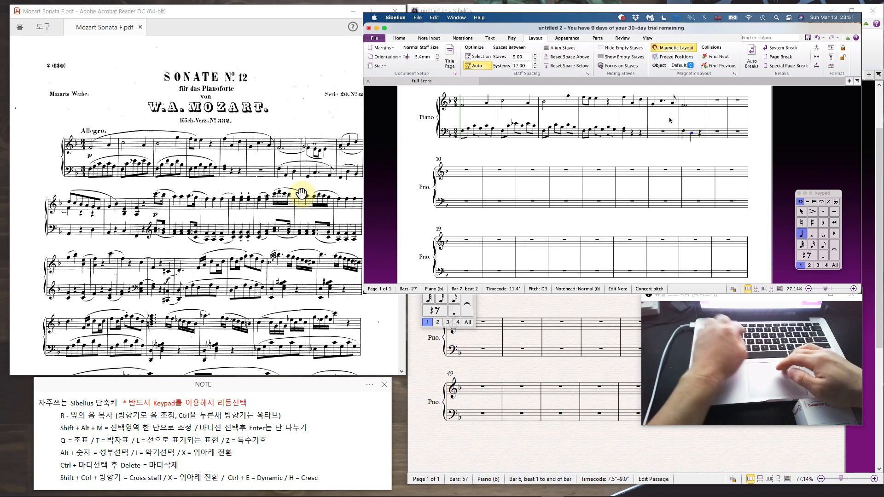
left_click(642, 101)
left_click(694, 105, "shift")
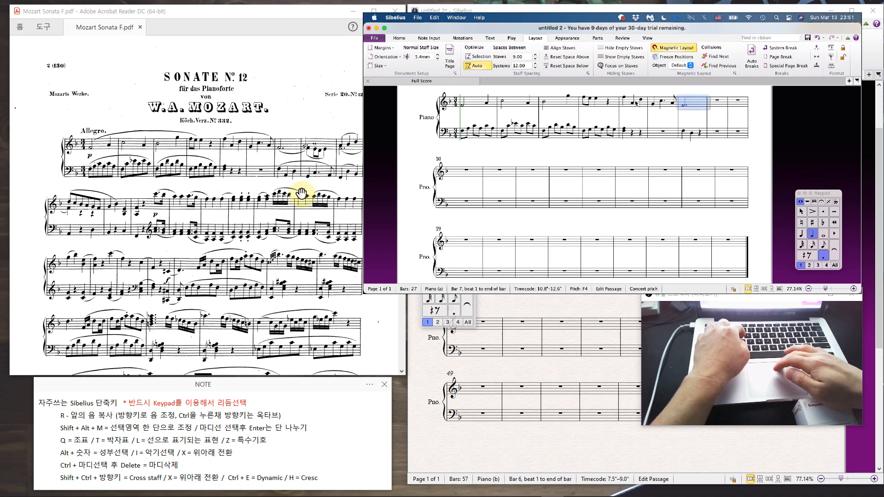
left_click(683, 134, "alt")
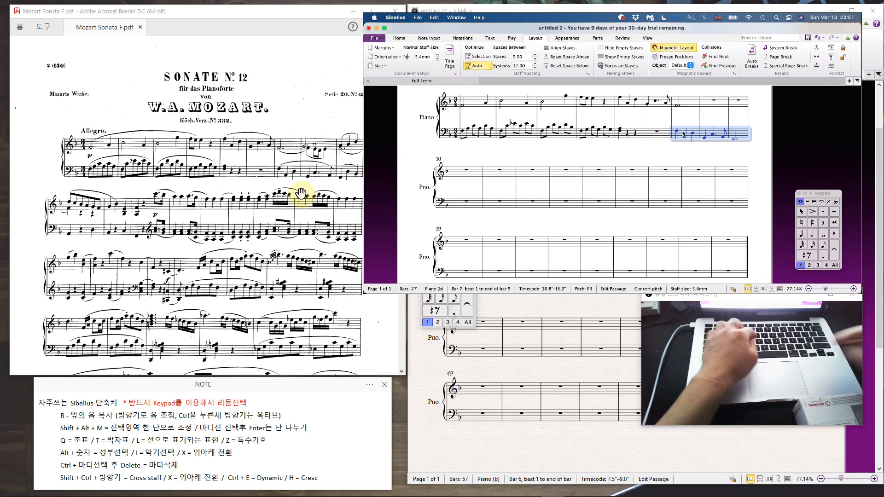
scroll(659, 124, "right", 2)
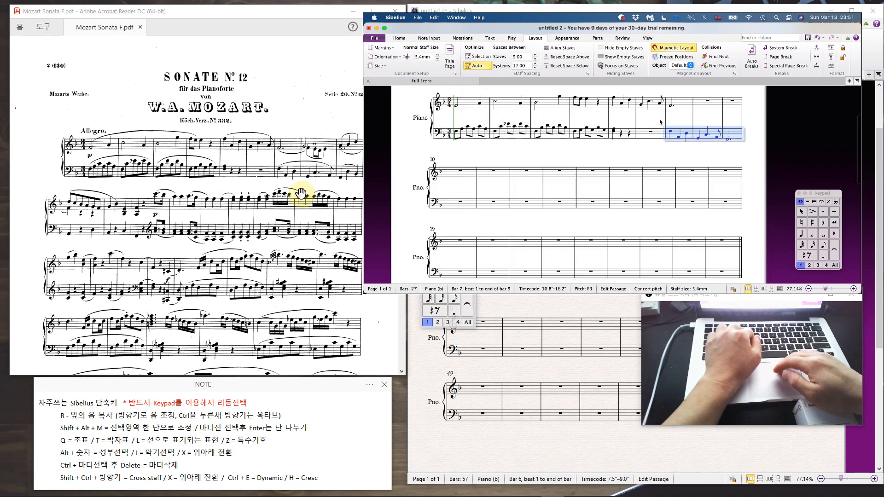
Step: Repeat the treble staff's dotted half-note from bar 7 into bar 8 and raise the copy to G4
left_click(664, 106)
key("r")
key("Up")
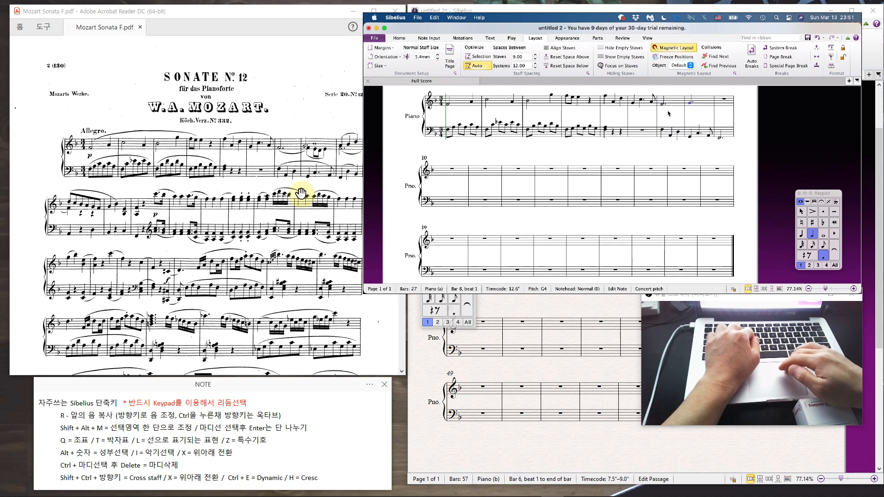
left_click(687, 113)
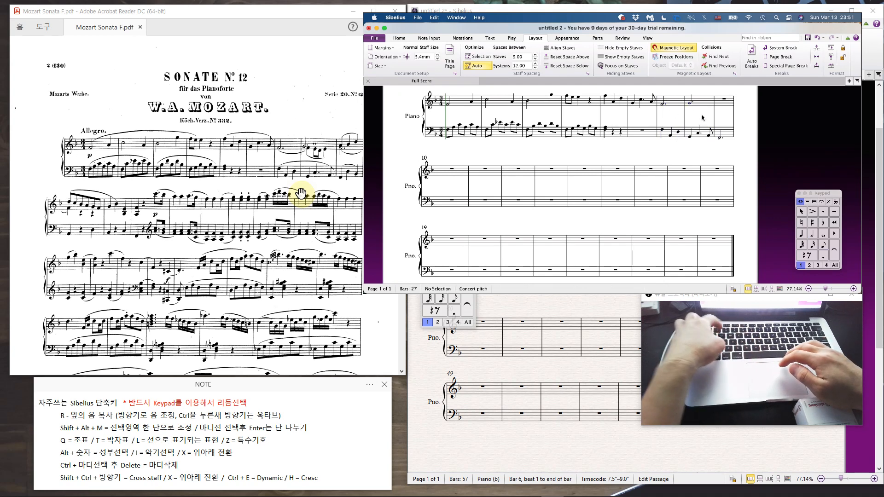
Step: Add a voice 2 line to bar 8 of the treble staff, with eighth-notes and a closing quarter-note E4 on beat 3
key("8")
key("Escape")
key("alt+1")
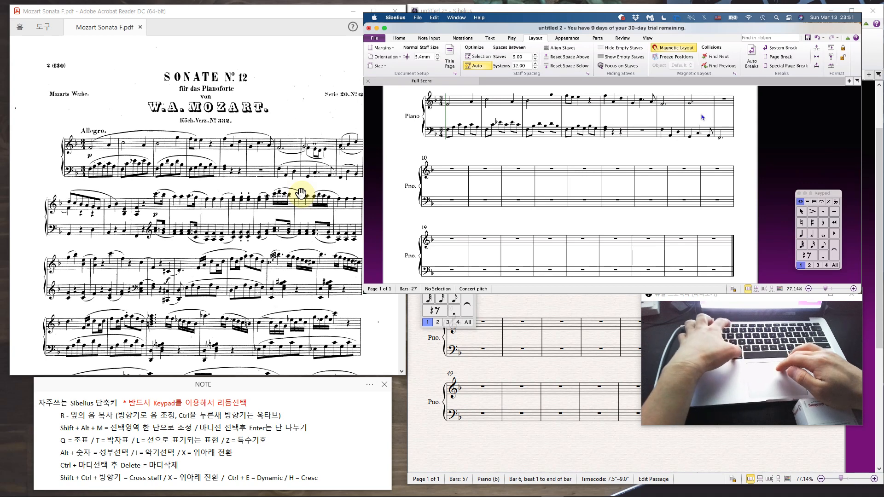
left_click(809, 266)
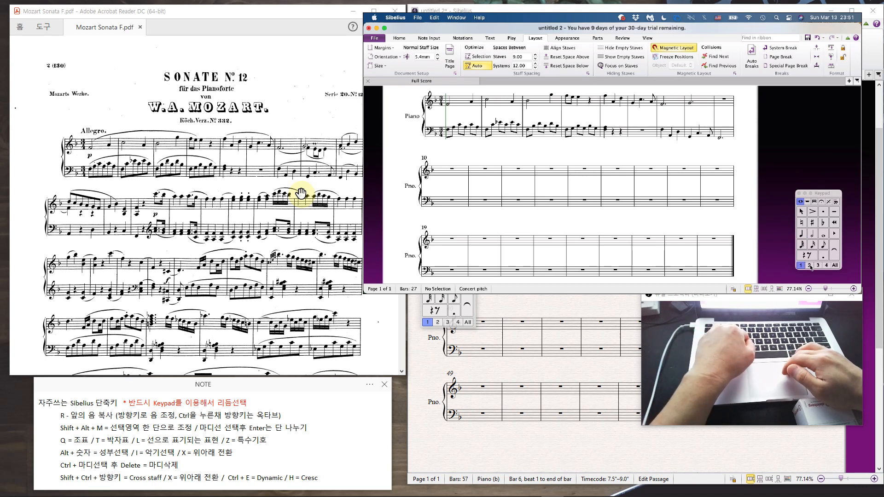
left_click(690, 106)
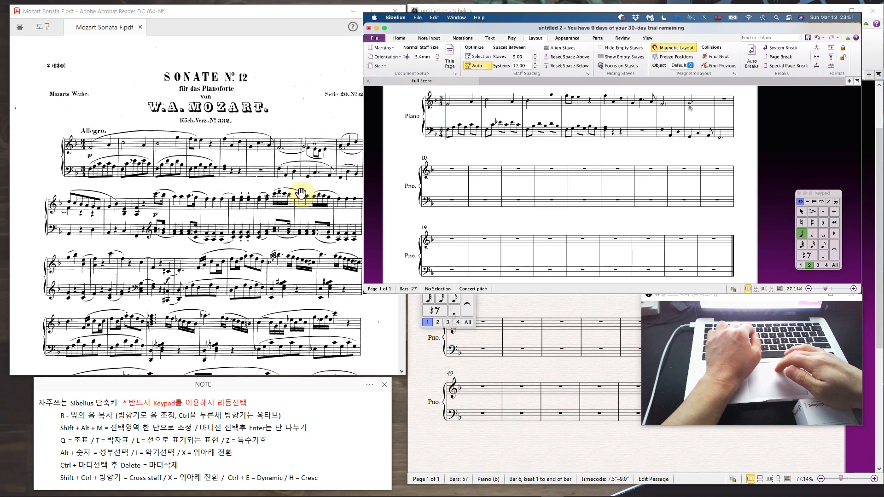
key("Escape")
key("r")
key("Down")
key("3")
key("r")
key("Down")
key("r")
key("Up")
key("4")
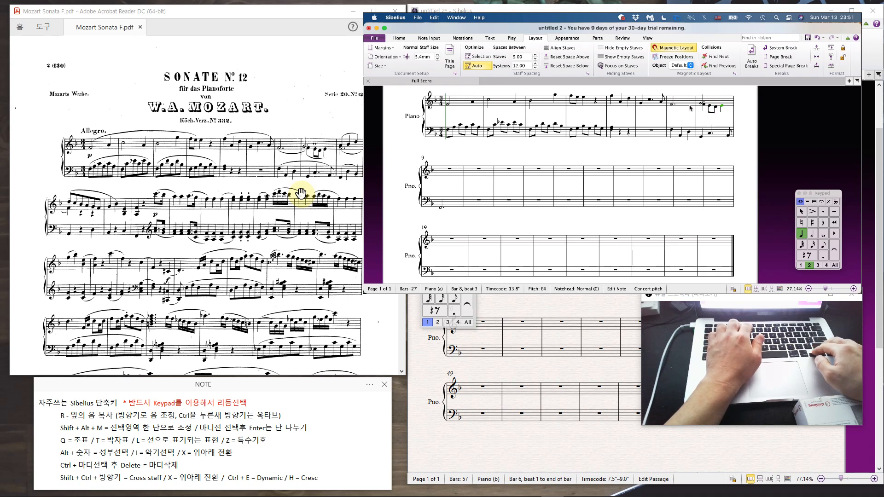
key("Escape")
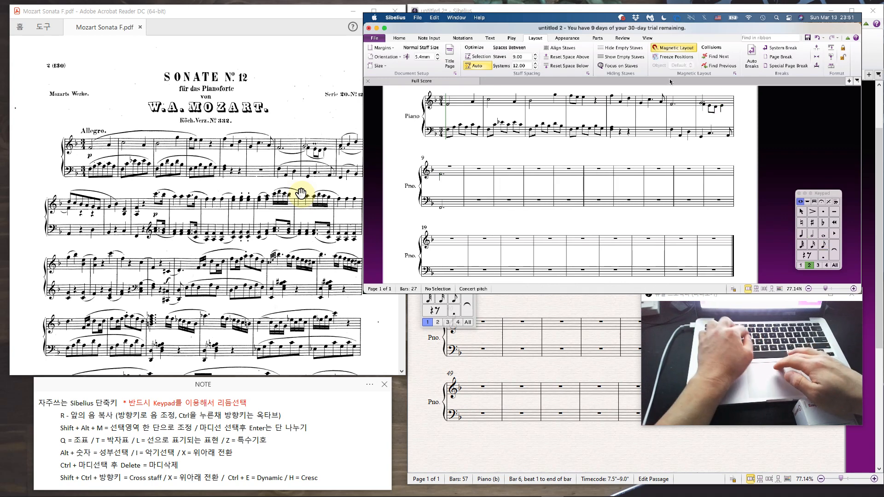
Step: Fill bar 9 of the treble staff in voice 1 with quarter-notes ending on C5 at beat 3
left_click(702, 105)
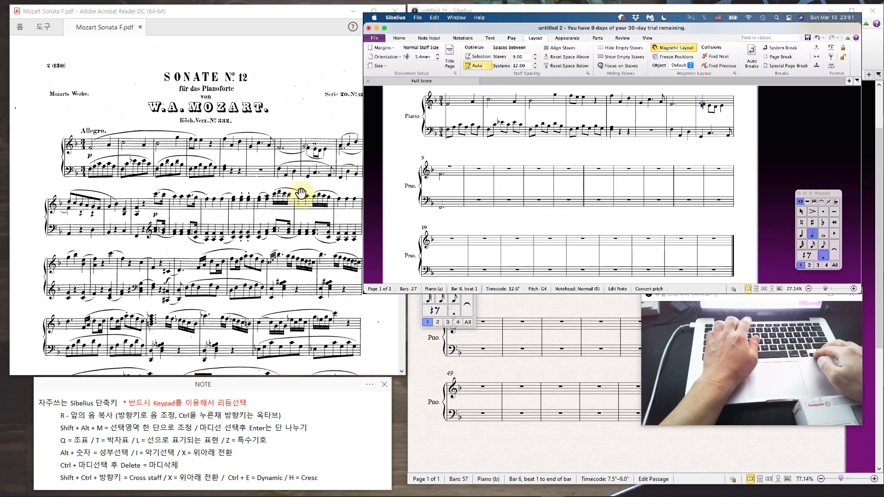
key("Up")
key("4")
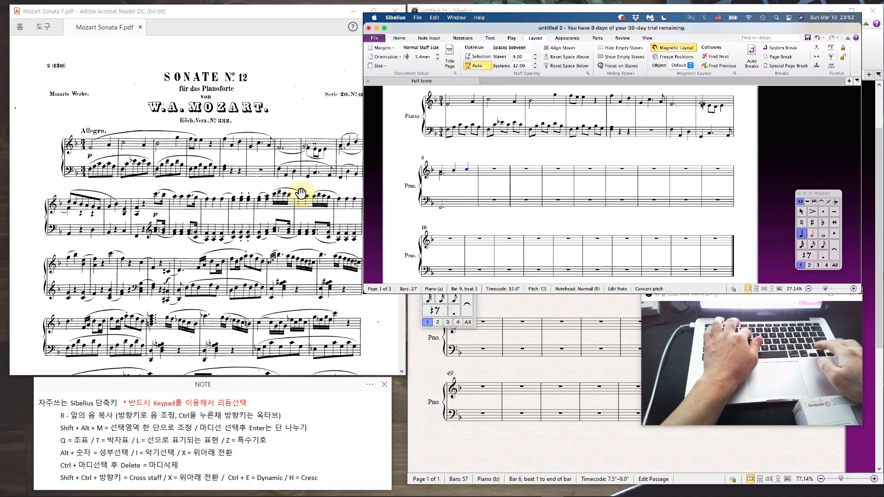
Step: Fill bar 10 of the treble staff with six eighth-notes, starting on C5 and ending on F4
key("c")
key("3")
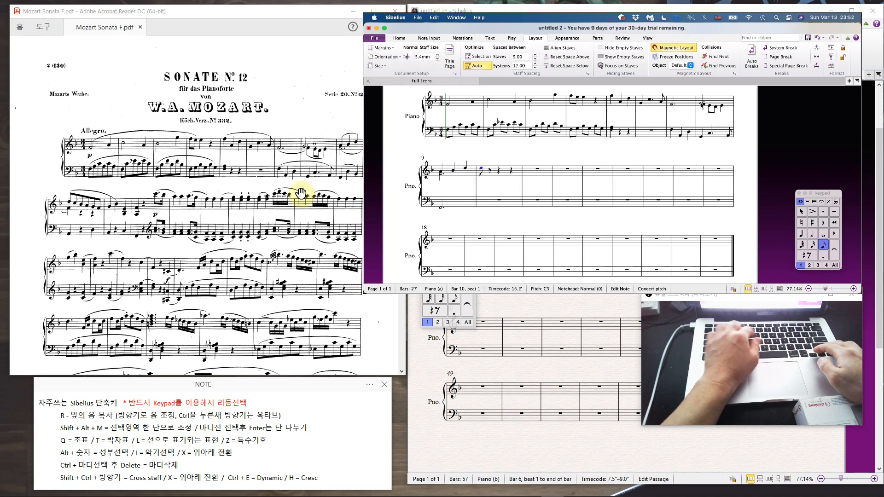
key("c")
key("b")
key("a")
key("g")
key("f")
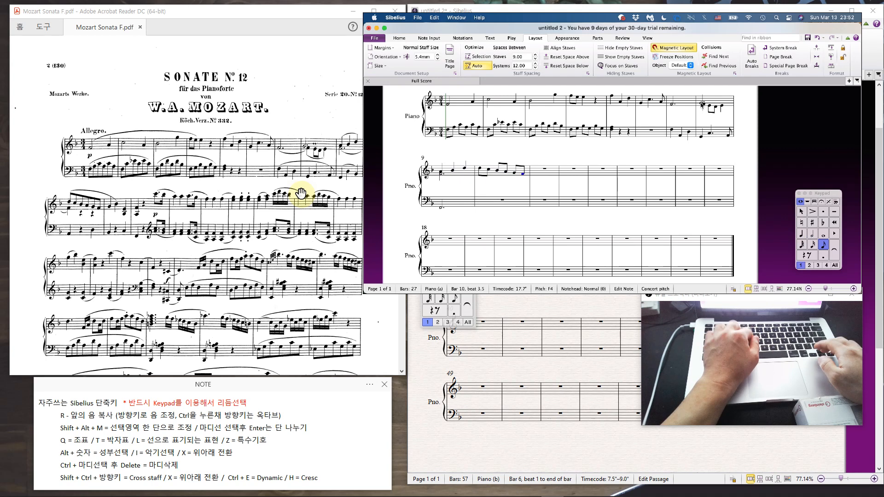
Step: Fill bar 11 of the treble staff with quarter-notes and add Bb3 below the note on beat 3 as a chord
key("g")
key("4")
key("f")
key("shift+4")
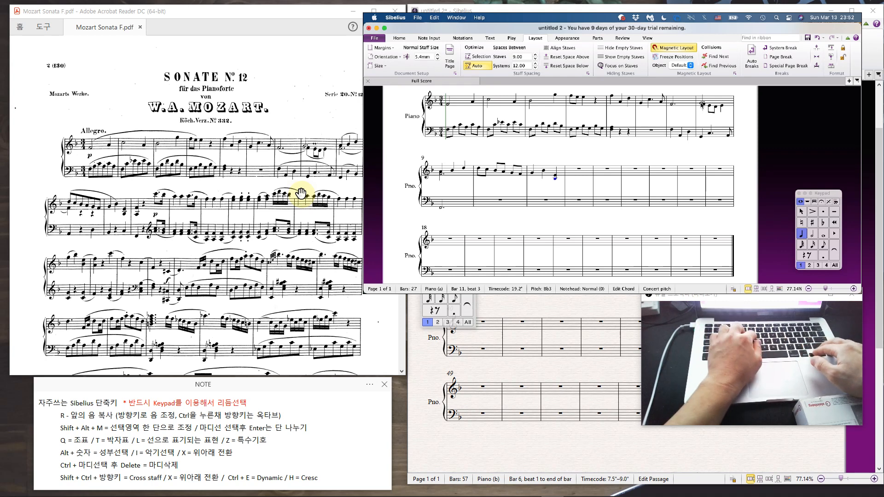
Step: Place a quarter-note chord topped by F4 on beat 1 of bar 12 in the treble staff and keep a quarter rest on beat 2
key("f")
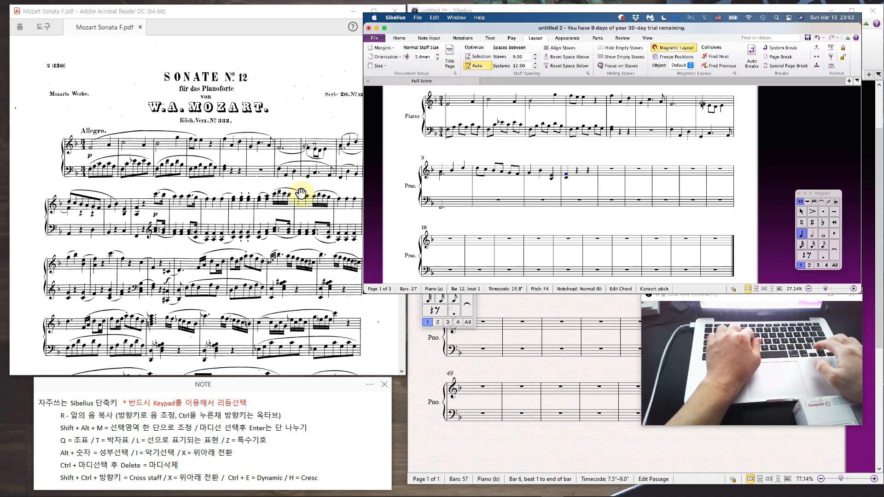
key("Down")
key("Down")
key("Down")
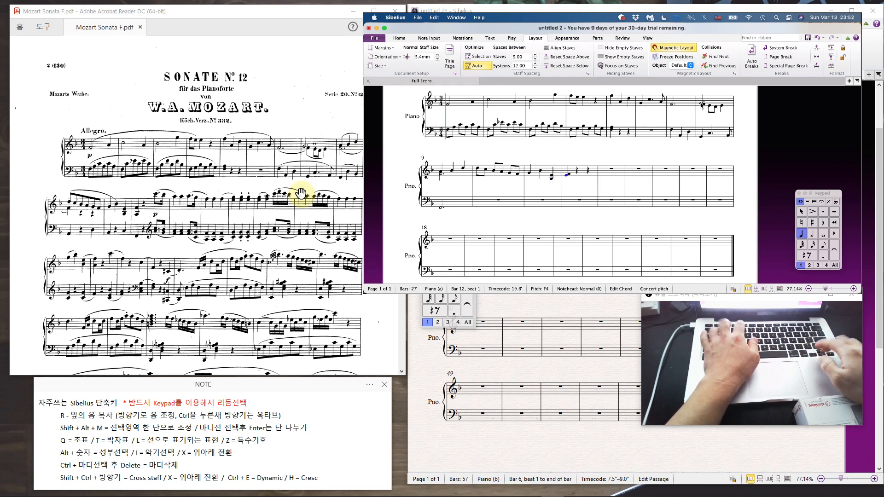
key("f")
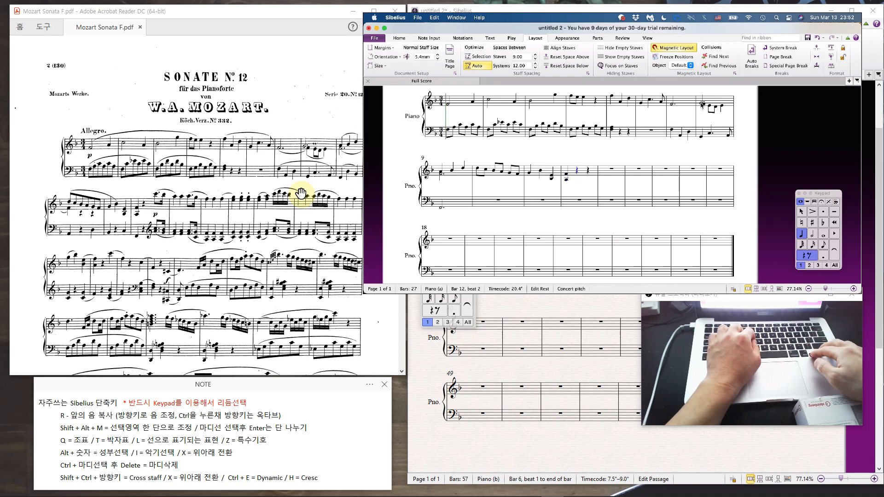
key("Right")
key("Left")
key("Right")
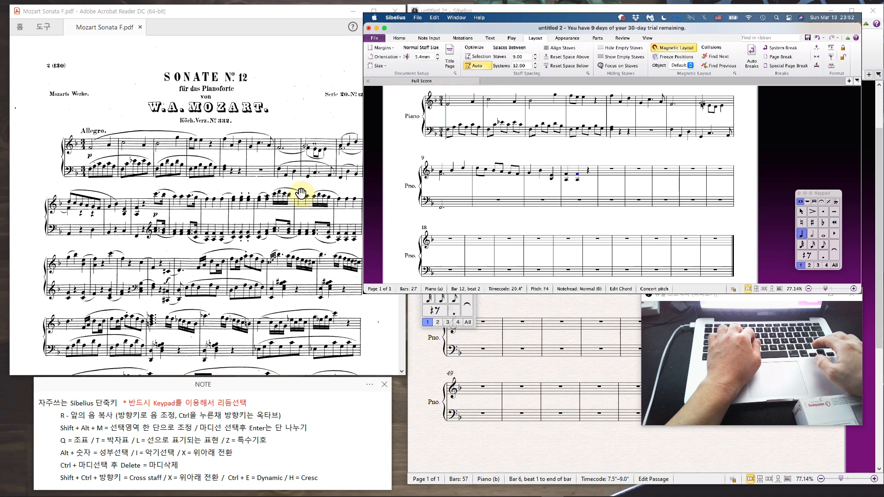
key("BackSpace")
Step: Enter a dotted eighth-note C6 and a sixteenth-note C6 on beat 3 of bar 12 in the treble staff
key("Right")
key("super+Up")
key("Up")
key("Up")
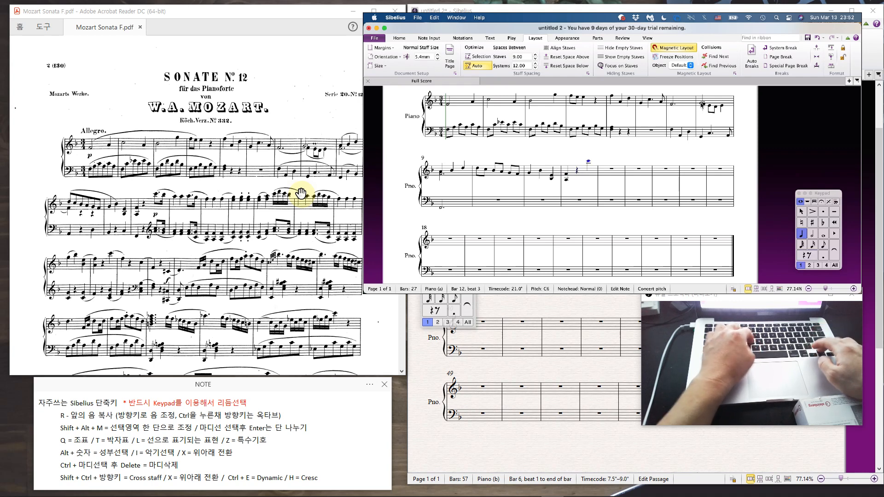
key("3")
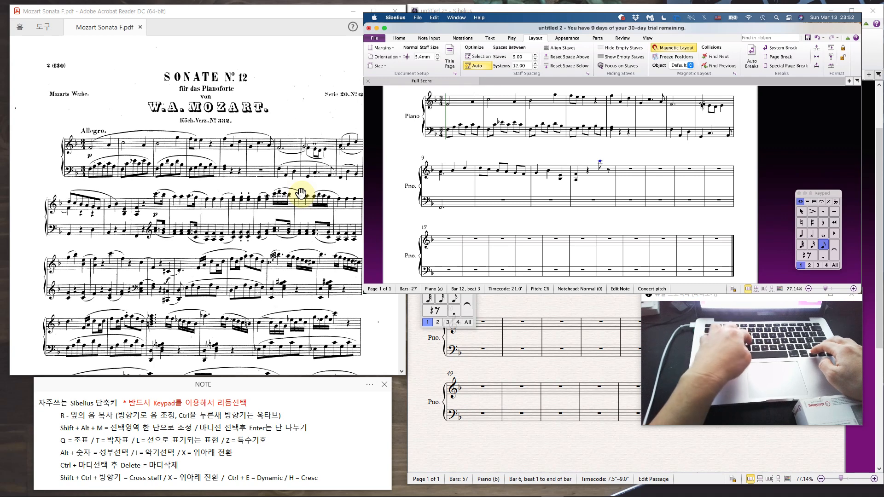
key(".")
key("r")
key("Left")
key("Return")
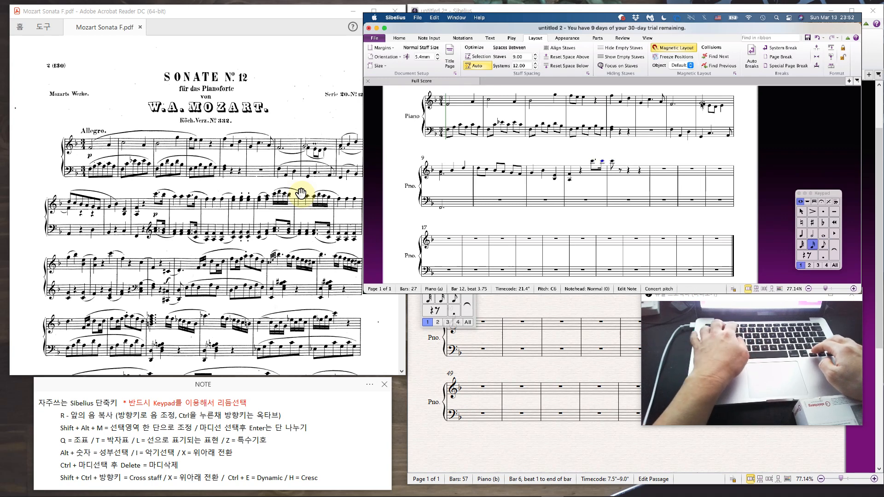
Step: Fill bar 13 of the treble staff with two quarter-notes, a dotted eighth-note A5 on beat 3 and a sixteenth-note G5
key("Right")
key("Down")
key("Down")
key("4")
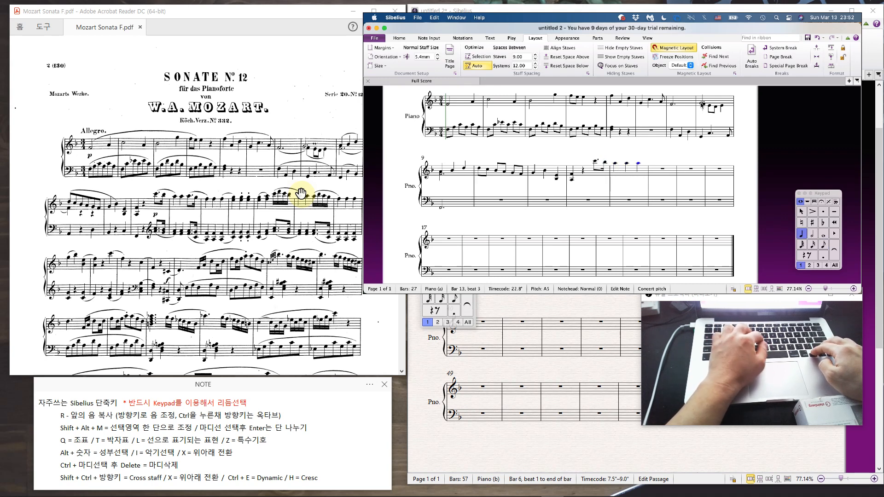
key("3")
key(".")
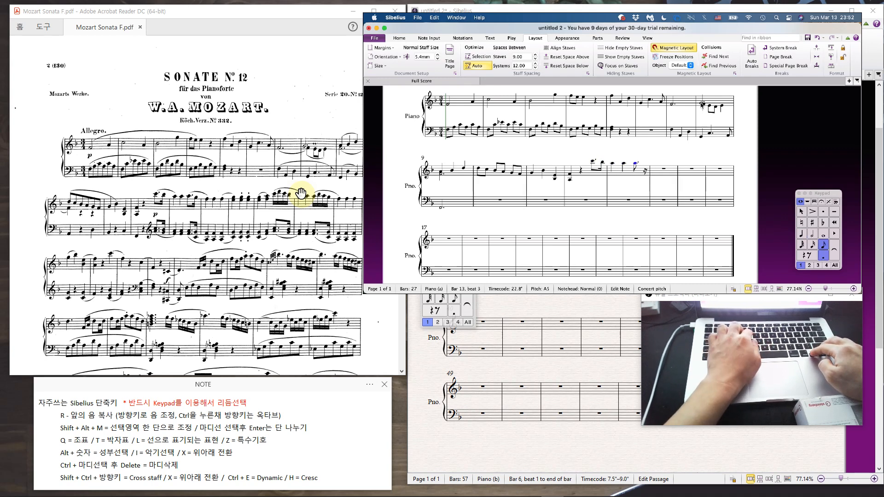
key("r")
key("Down")
key("Left")
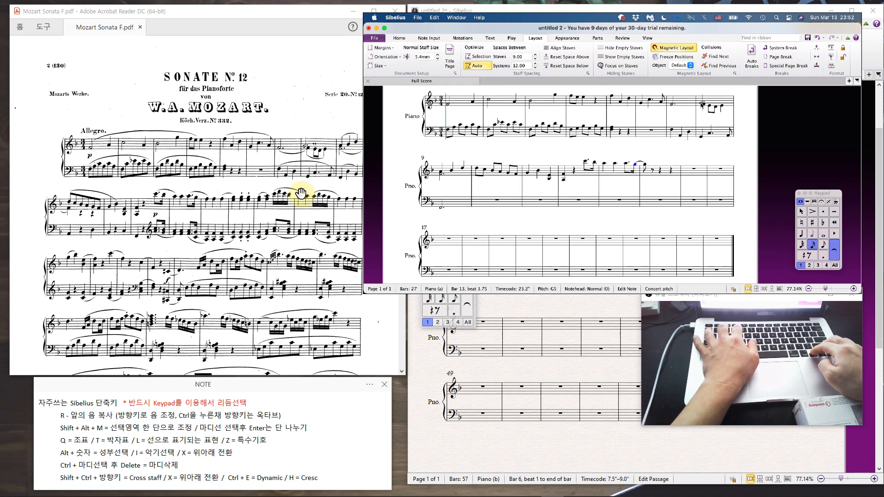
key("Right")
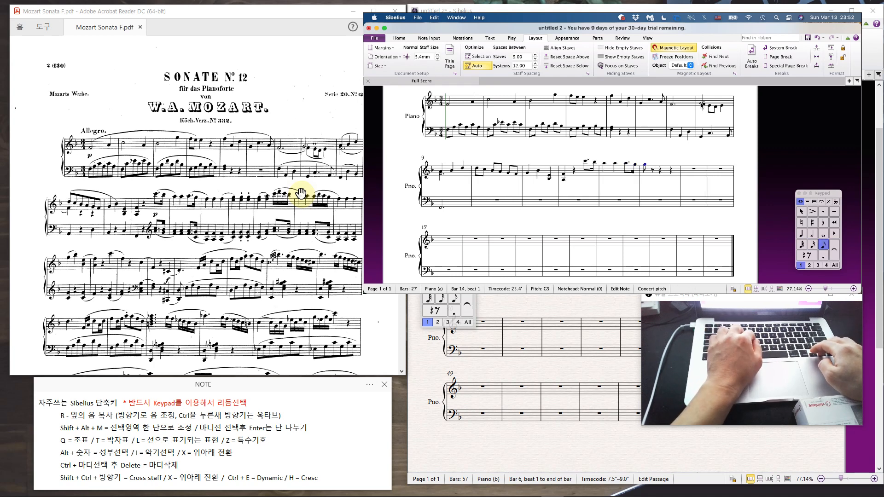
Step: Fill bar 14 of the treble staff with quarter-notes from G5 down to F5, continuing with F5 on beat 1 of bar 15
key("4")
key("f")
key("f")
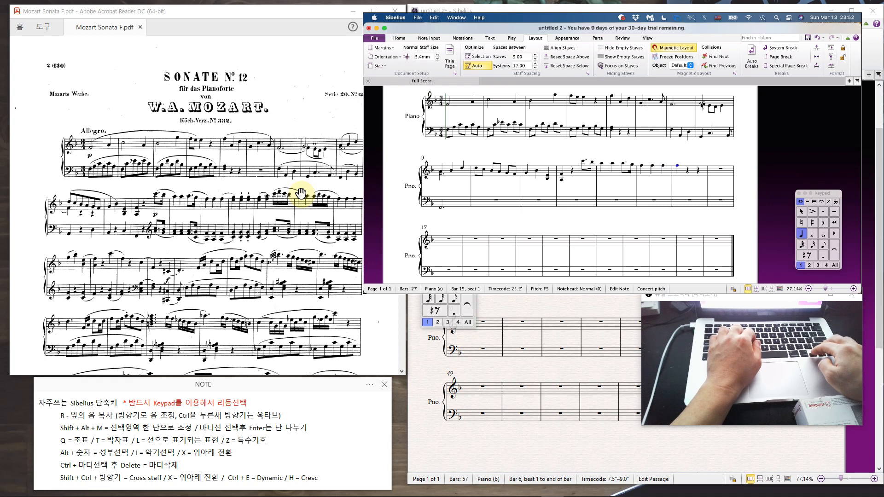
Step: Enter quarter-note chords in thirds in the treble staff through bar 16 beat 2, with E5-G5 ending bar 15 and F5-A5 in bar 16
key("e")
key("3")
key("f")
key("3")
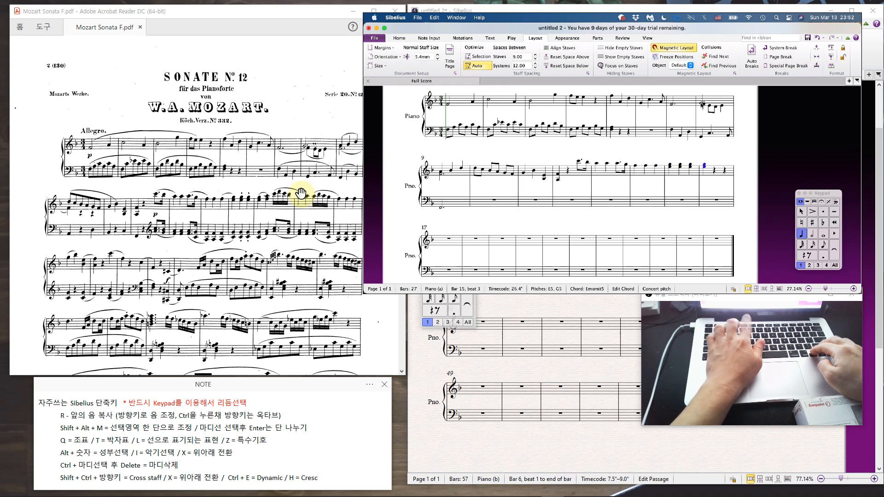
key("f")
key("3")
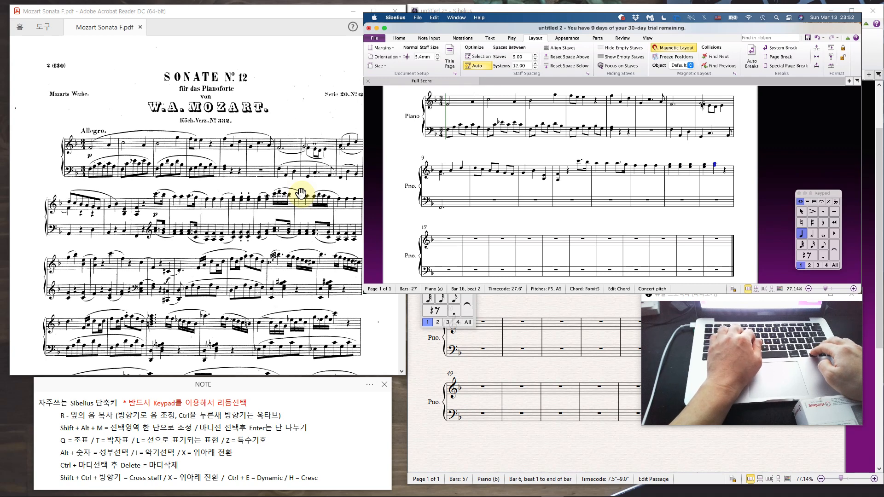
Step: Fill beat 3 of bar 16 in the treble staff with four sixteenth-notes, ending with D, C and Bb
key("2")
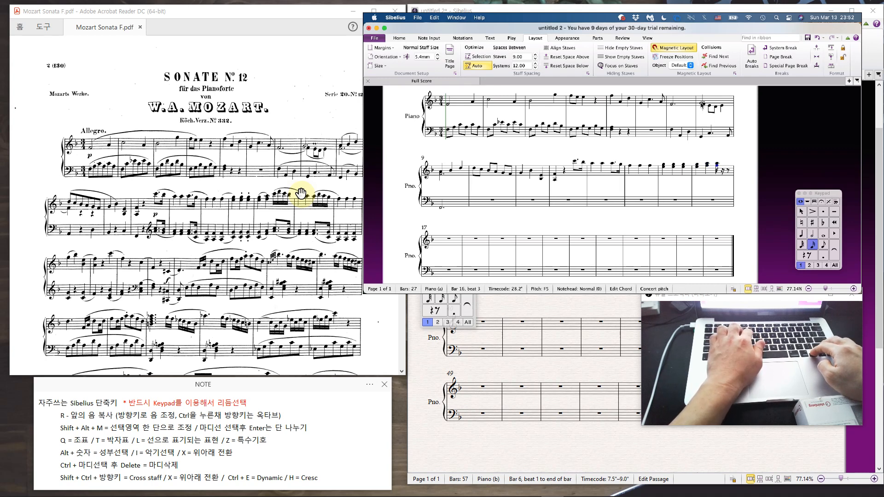
key("alt+Up")
key("Up")
key("Up")
key("d")
key("c")
key("b")
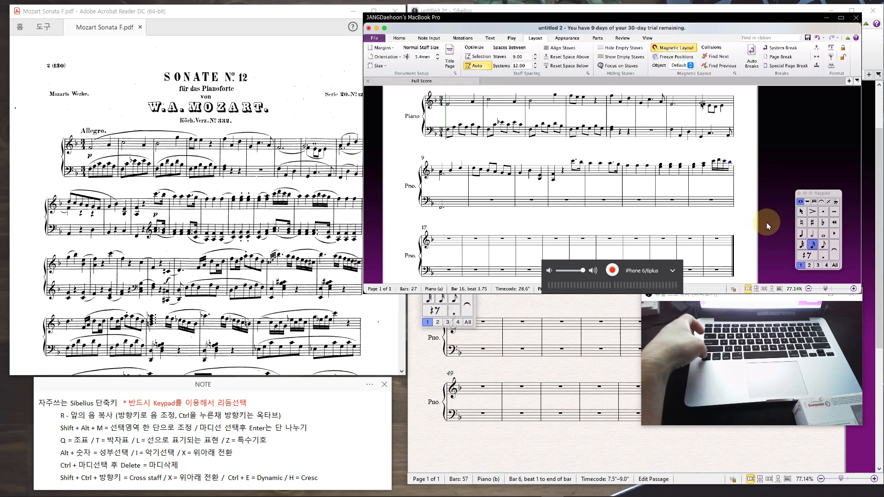
scroll(770, 227, "up", 5)
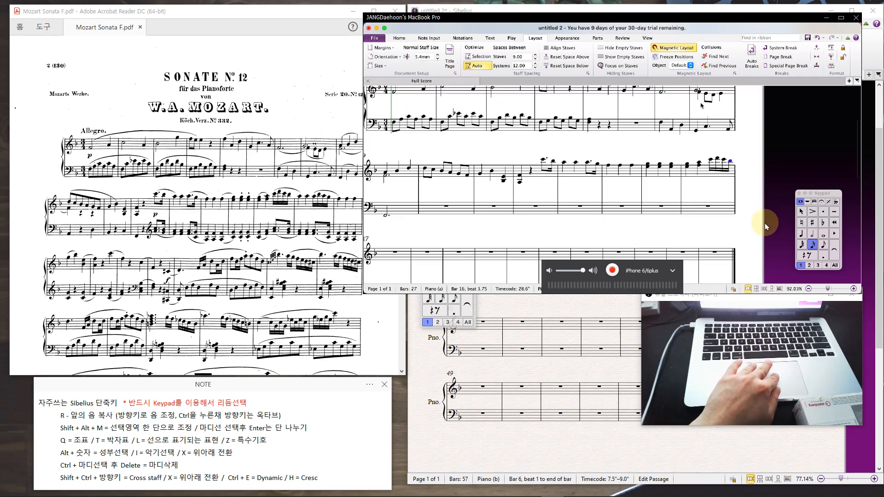
scroll(767, 227, "left", 2)
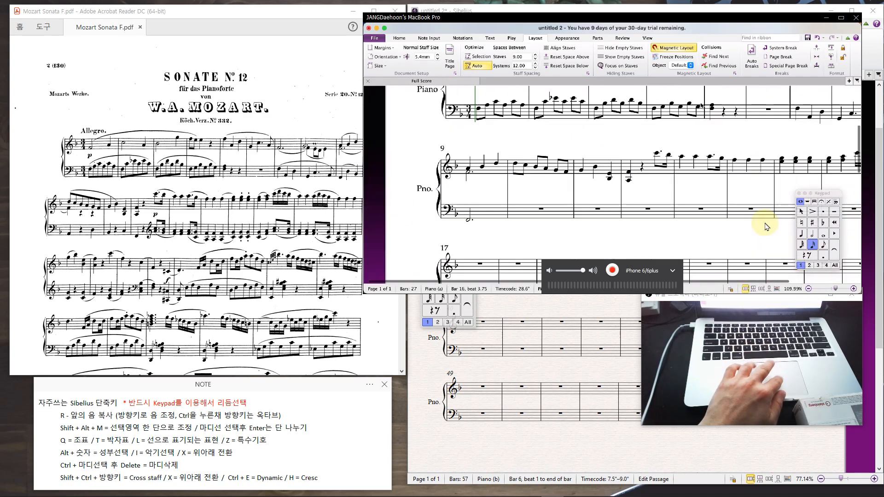
scroll(767, 227, "down", 1)
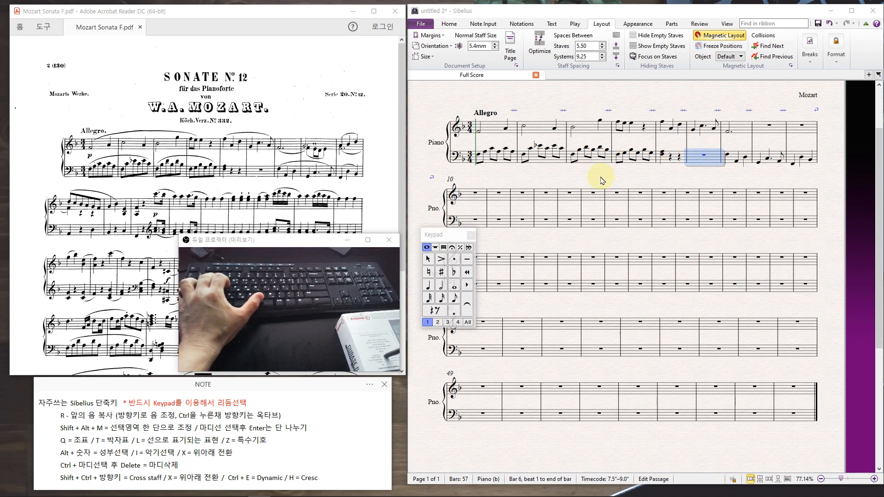
Step: Show the Keyboard Shortcuts preferences and keep jdh (user copy) as the current feature set
key("Escape")
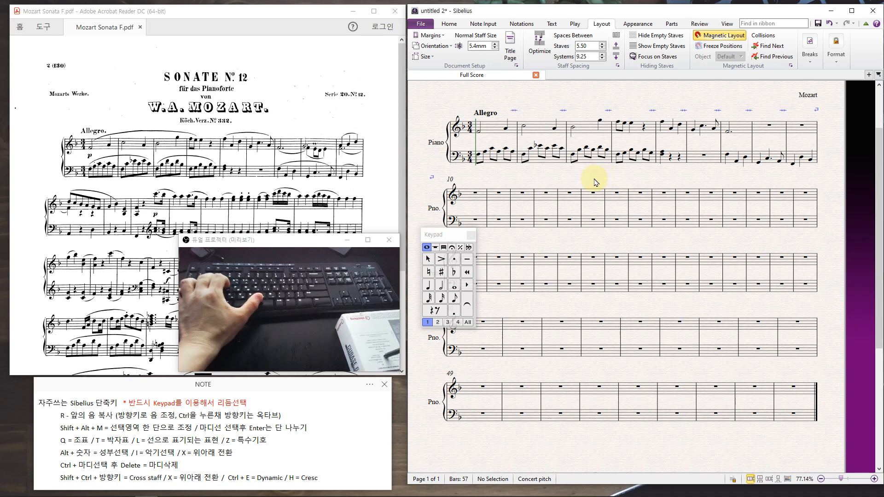
left_click(421, 24)
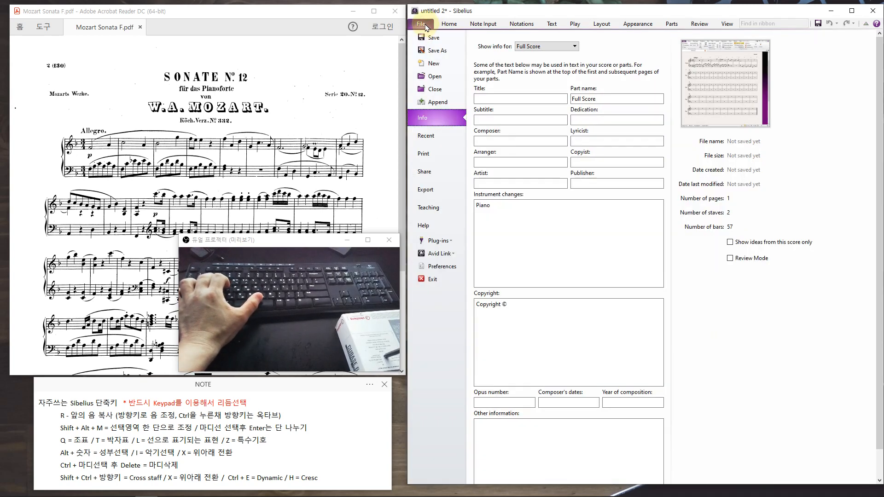
key("Escape")
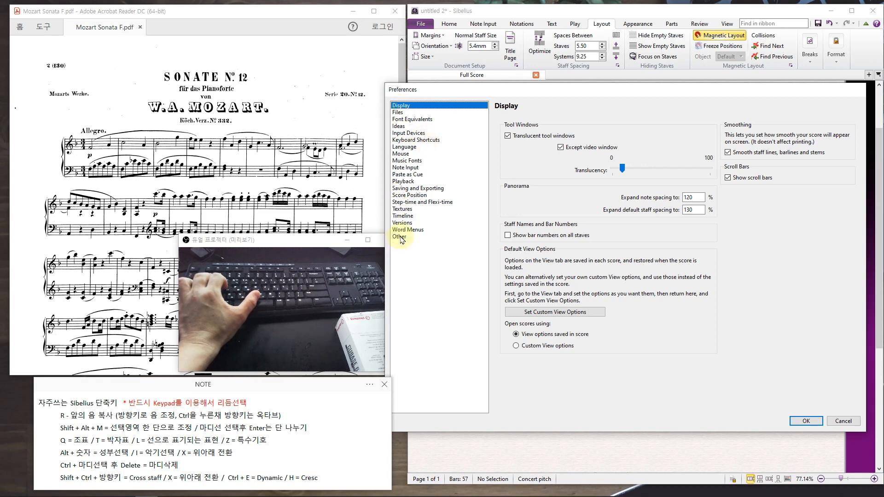
left_click(420, 140)
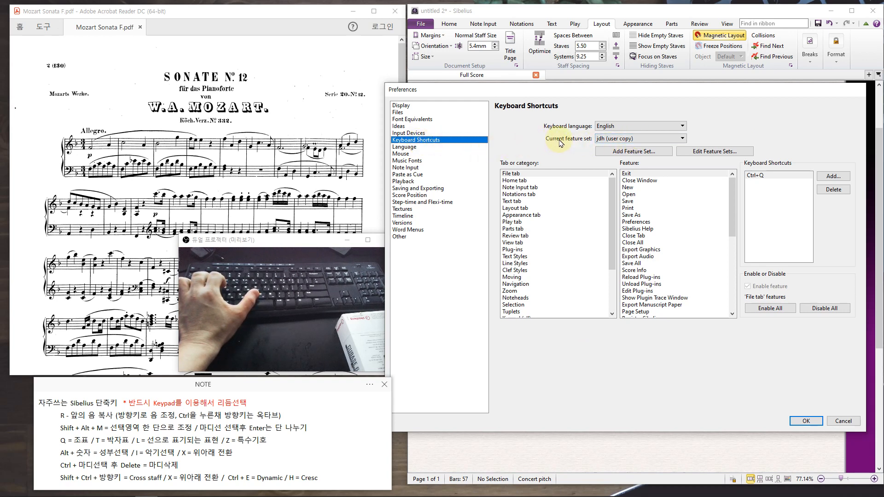
left_click(604, 140)
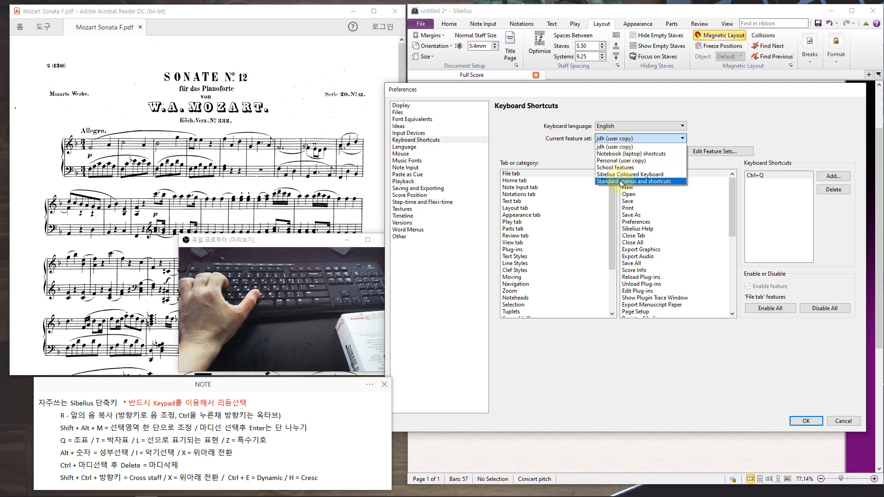
left_click(636, 147)
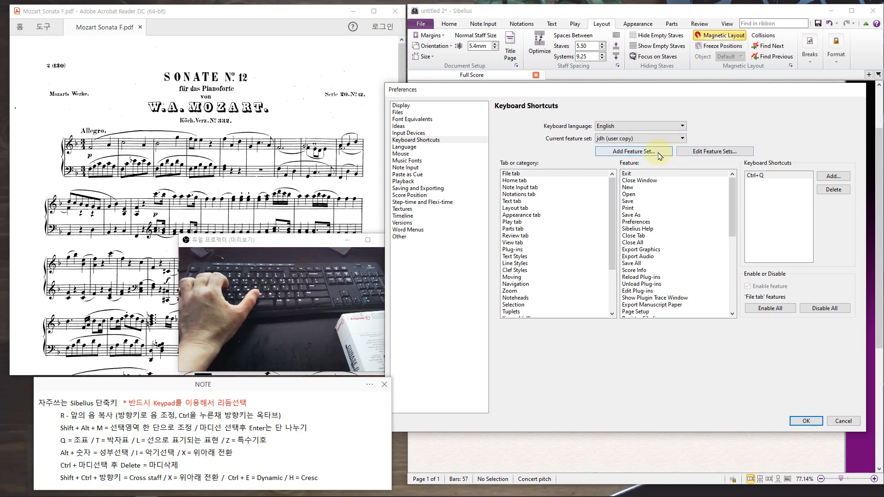
Step: Add a keyboard shortcut feature set named aaa, based on the default set
left_click(655, 153)
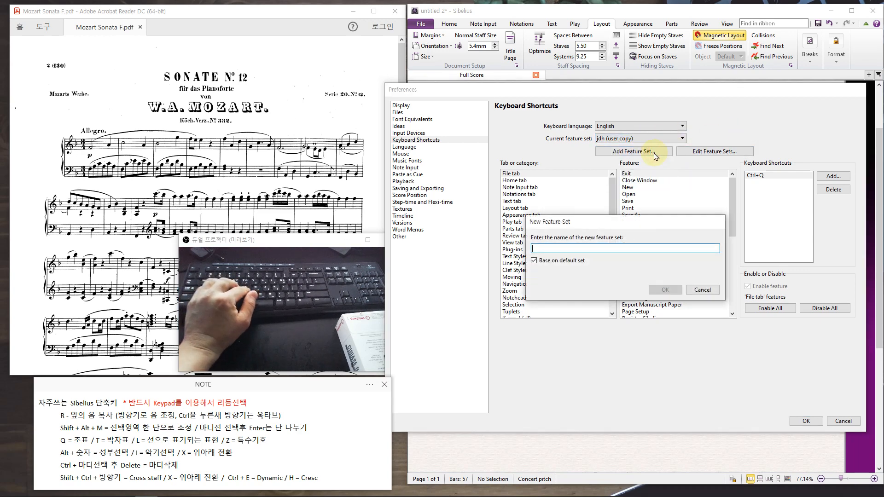
type("aaa")
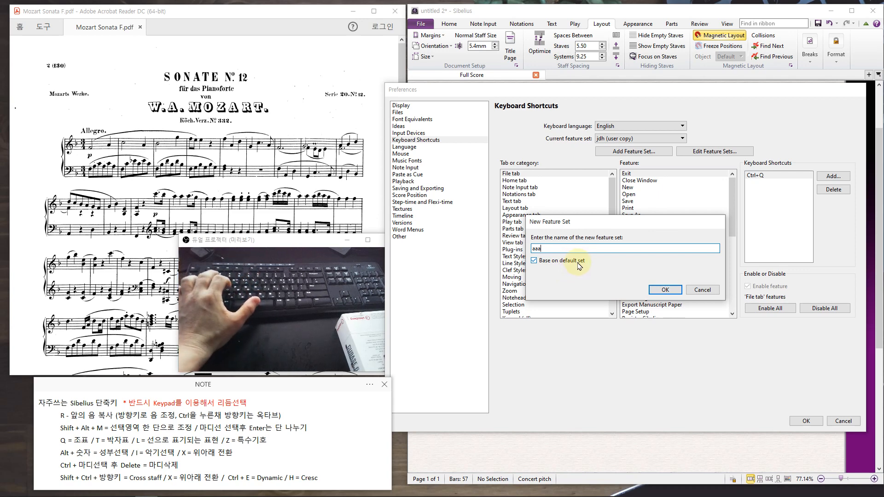
left_click(664, 289)
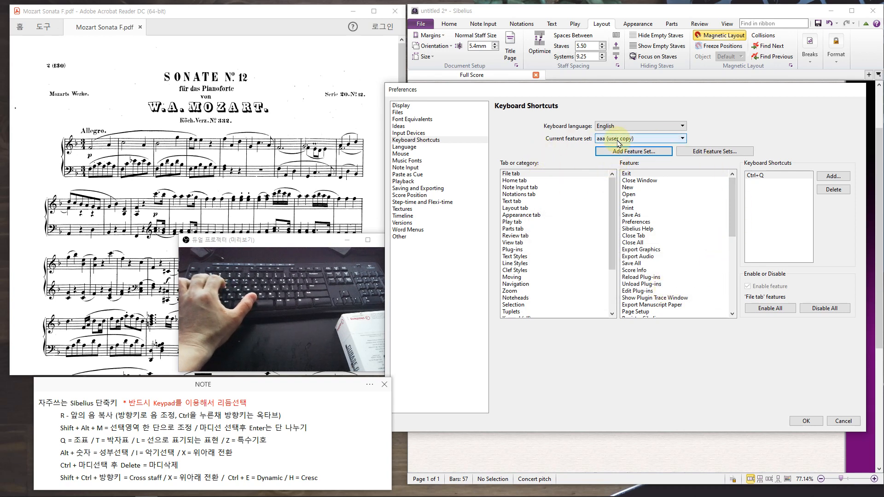
Step: Examine the Keypad (common notes) features of the aaa set alongside the score's Keypad and close the preferences
left_click_drag(613, 201, 609, 267)
left_click(535, 264)
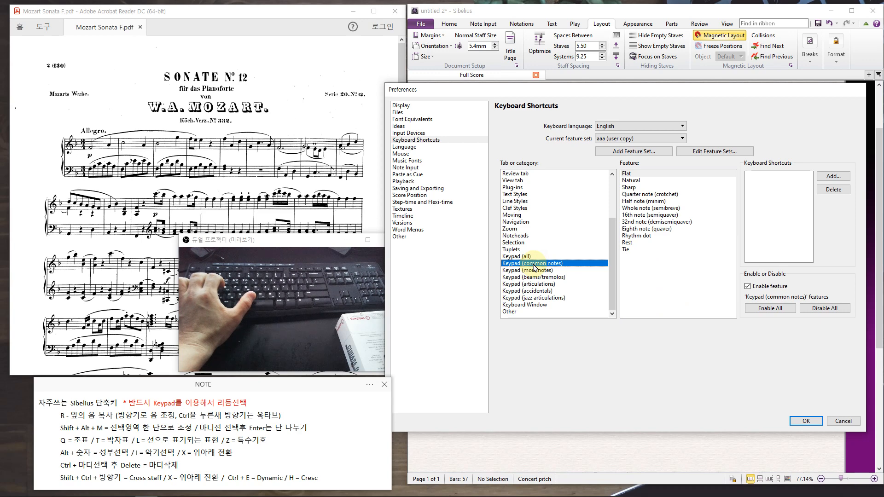
left_click_drag(572, 92, 632, 258)
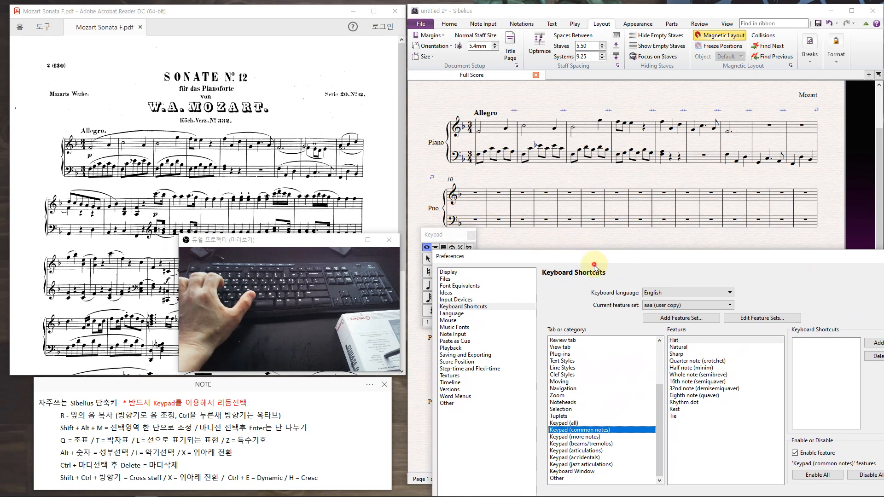
left_click_drag(615, 261, 662, 124)
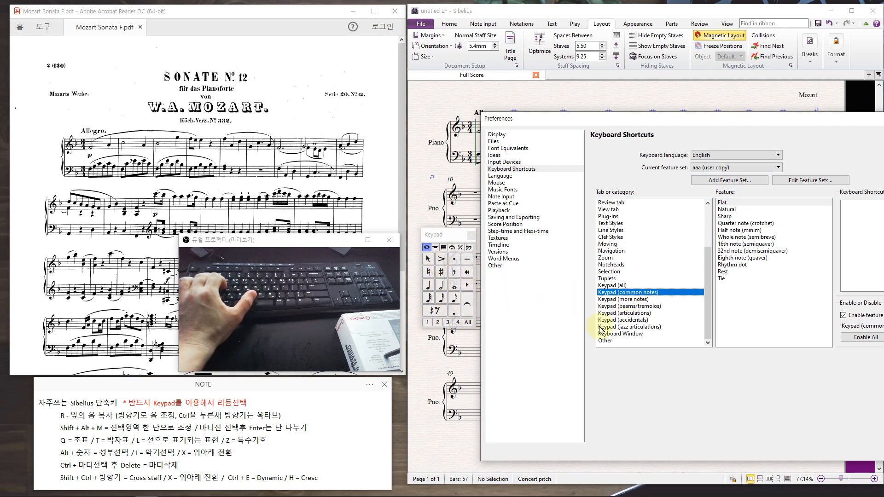
left_click_drag(725, 121, 637, 96)
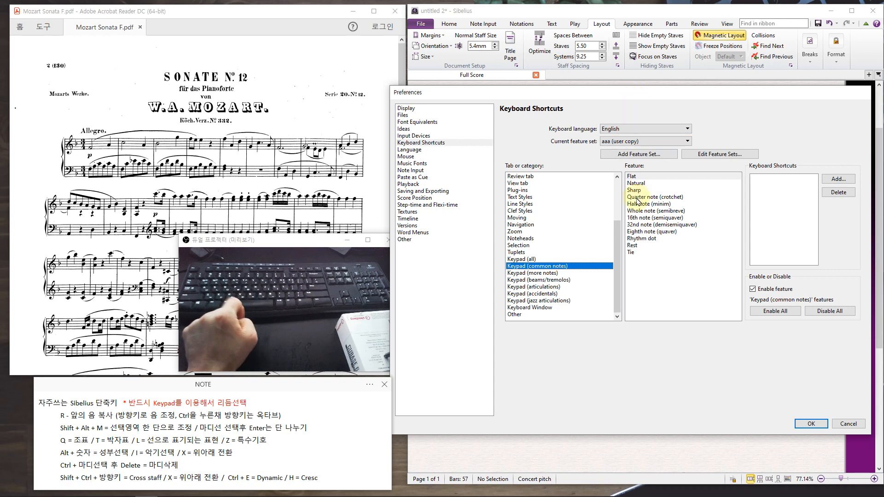
left_click_drag(541, 93, 608, 81)
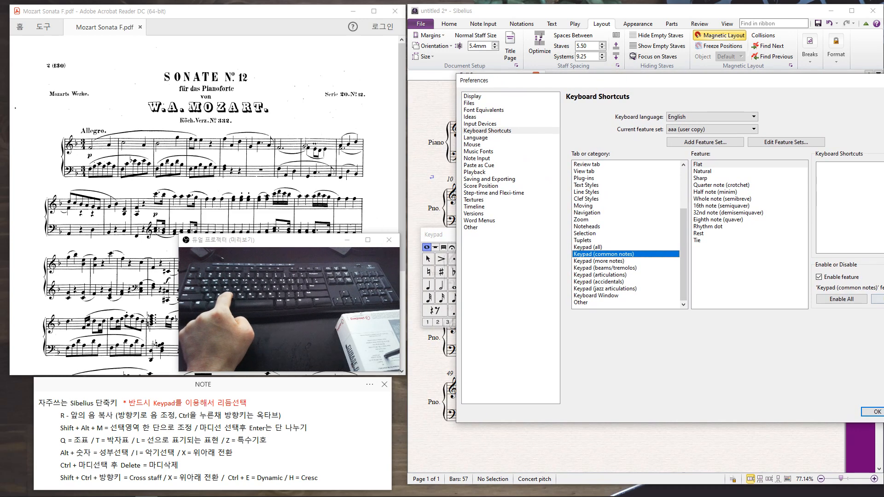
left_click_drag(832, 85, 758, 76)
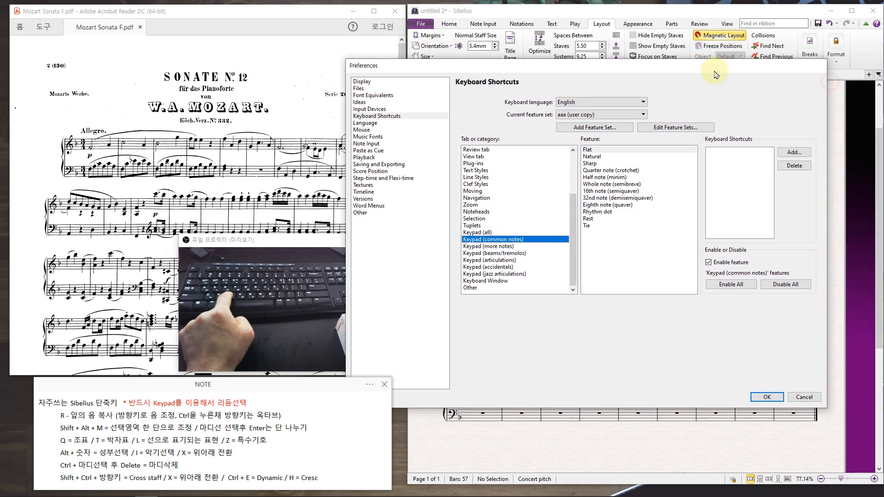
left_click(823, 400)
Step: Make aaa (user copy) the current keyboard shortcut feature set and list its Keypad (common notes) features
left_click_drag(452, 238, 442, 39)
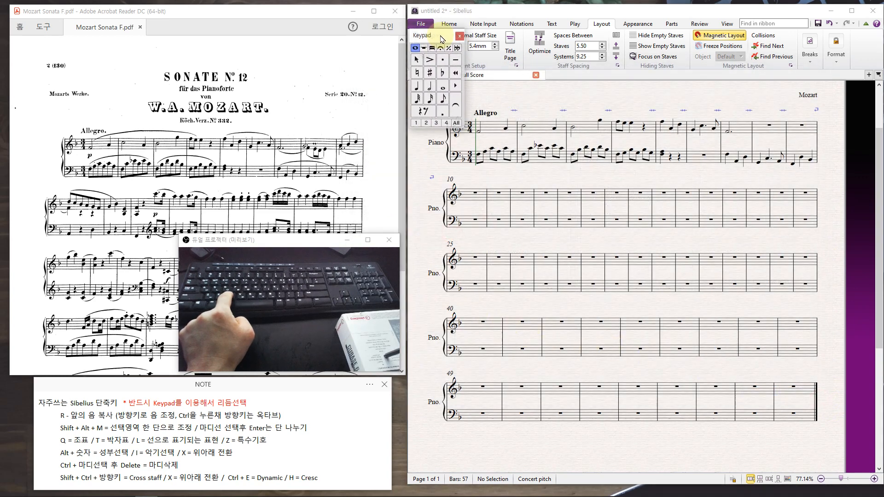
left_click(420, 24)
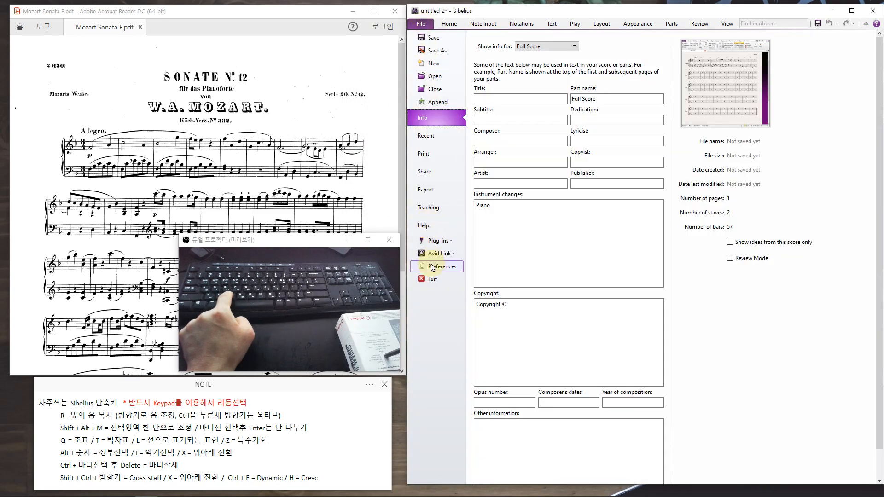
key("Escape")
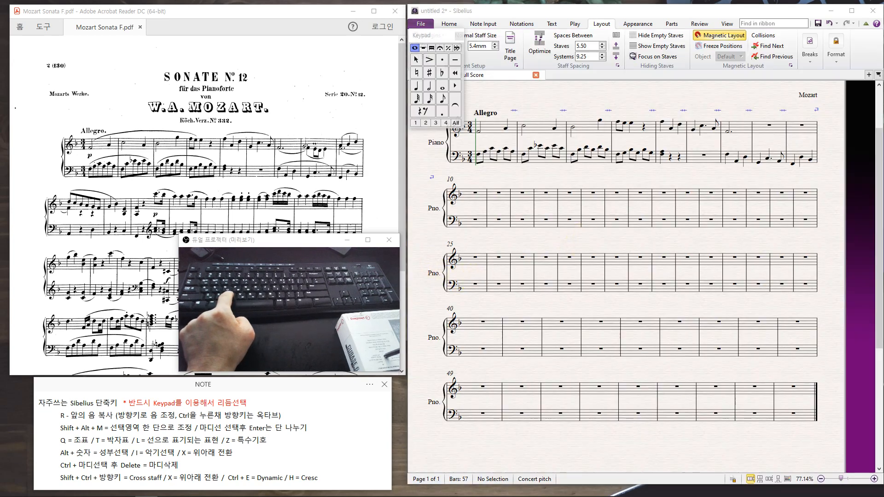
left_click_drag(574, 117, 480, 138)
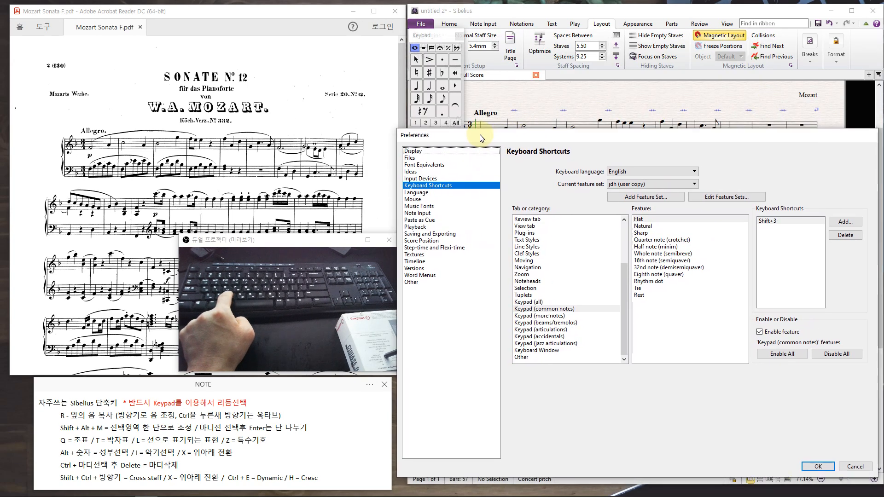
left_click(544, 309)
left_click(651, 184)
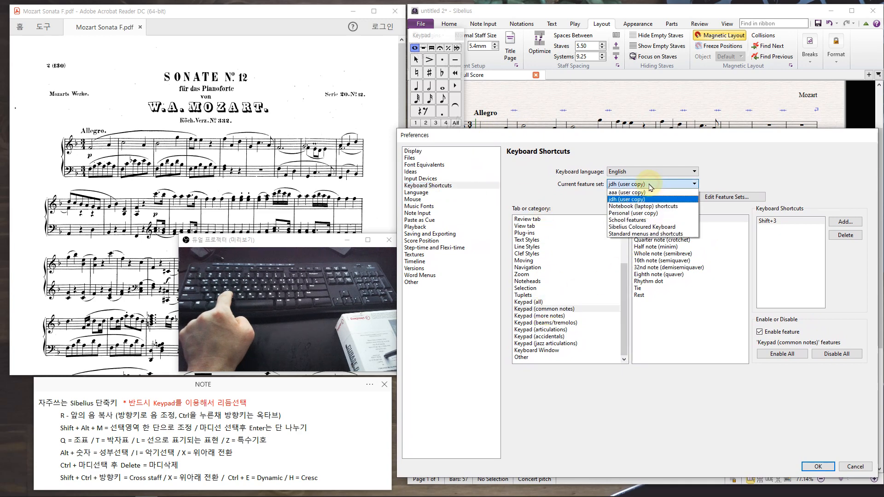
left_click(650, 192)
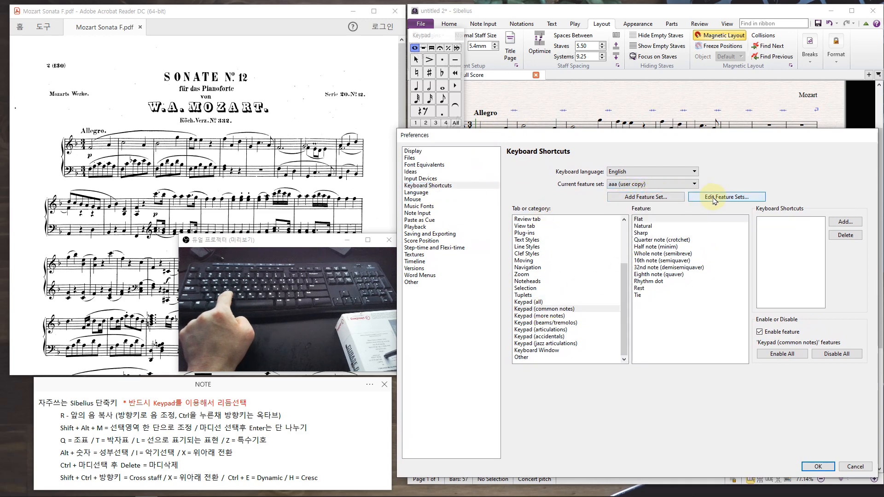
Step: Check the shortcuts assigned to the quarter, whole and 16th notes in the aaa set and close the preferences
left_click(648, 240)
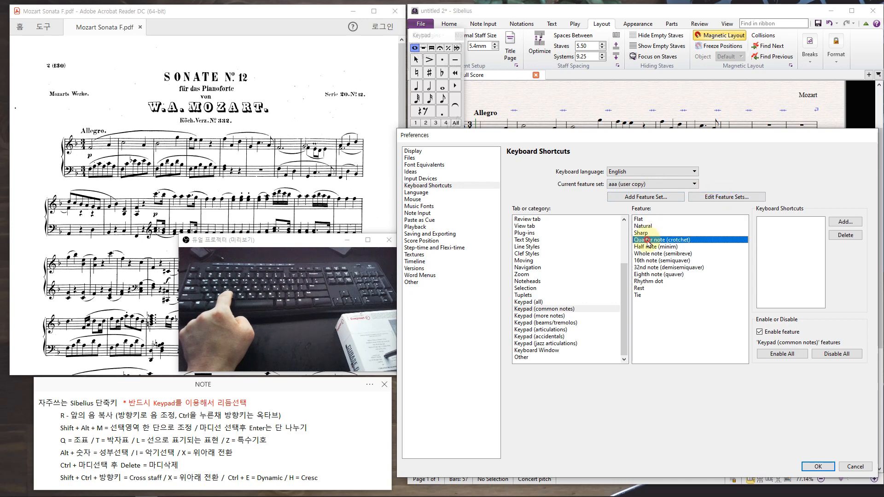
left_click(649, 254)
left_click(649, 261)
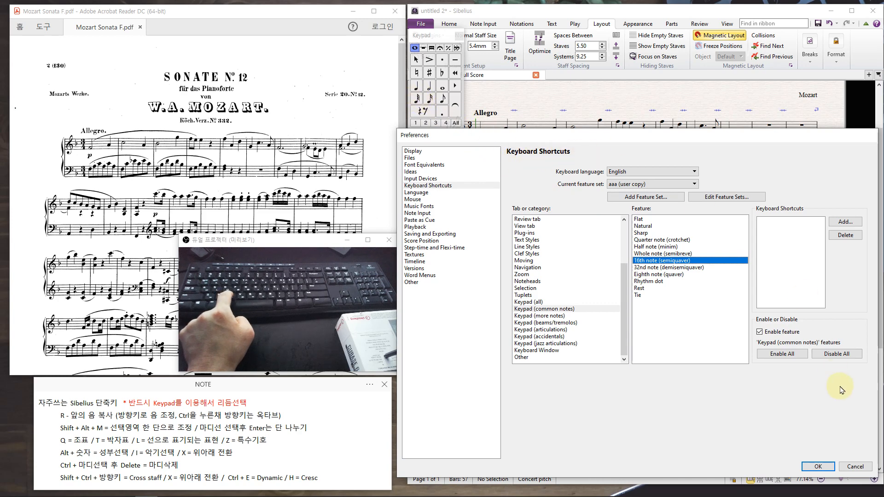
left_click(855, 468)
Step: Place a 32nd note, a sixteenth-note E4 and an eighth-note F4 in bar 10 of the treble staff
key("3")
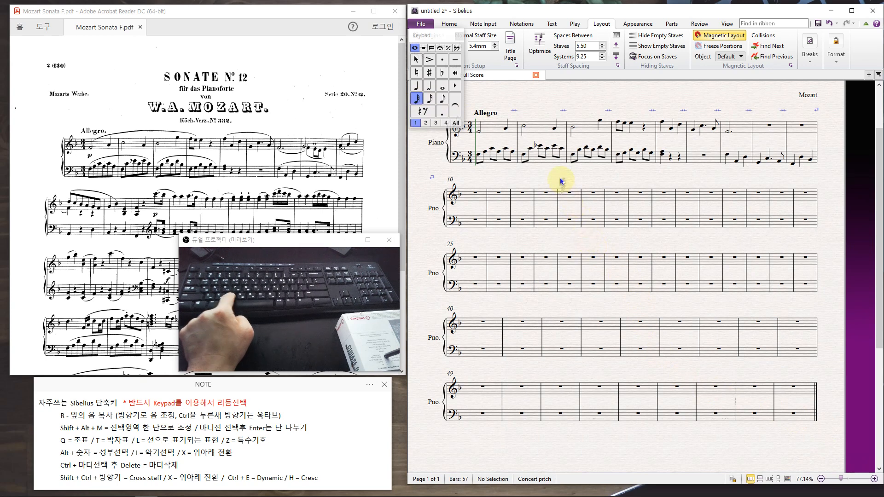
left_click(467, 201)
key("4")
left_click(483, 201)
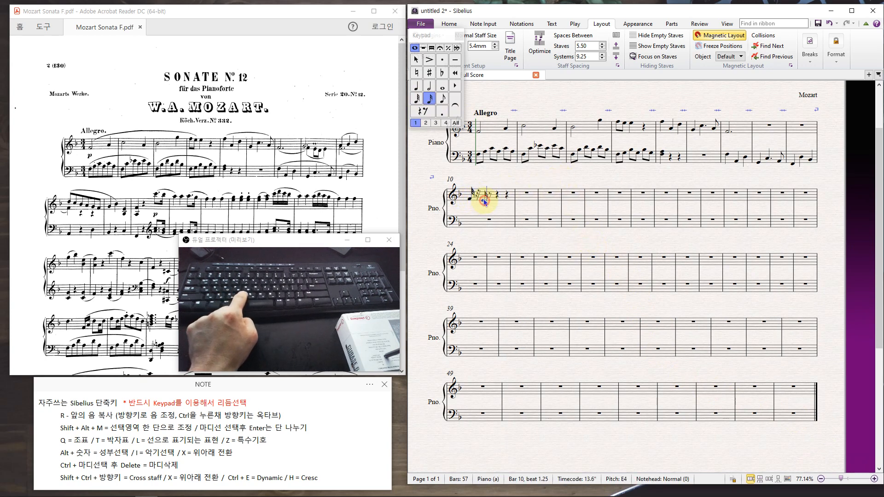
key("5")
left_click(498, 198)
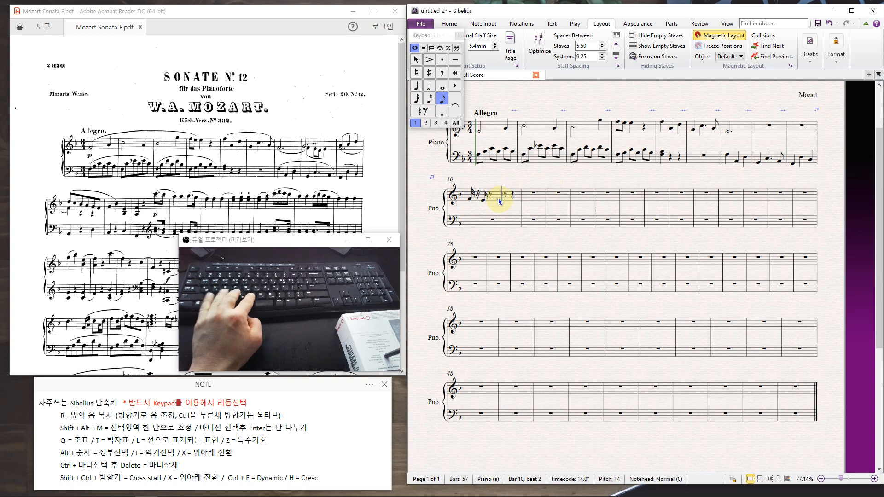
Step: Place a quarter-note and a half-note F4 in bar 11, and a whole-note E4 starting in bar 12 of the treble staff
key("4")
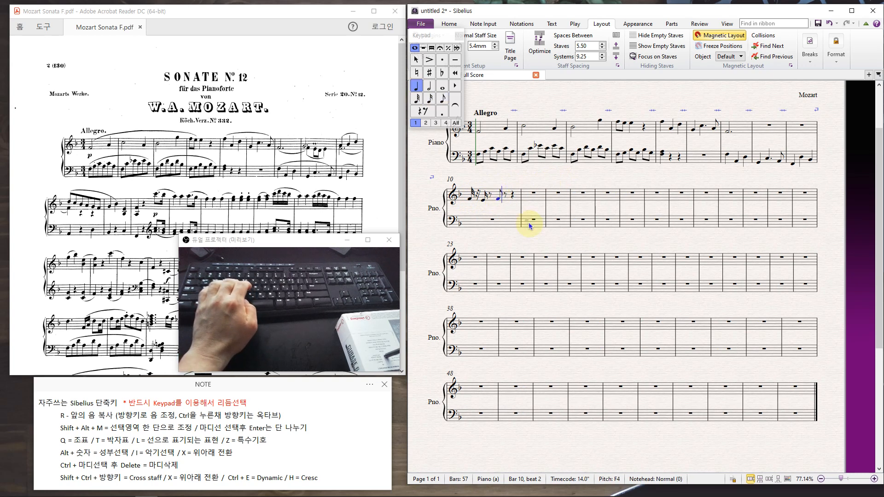
left_click(528, 199)
key("5")
left_click(537, 198)
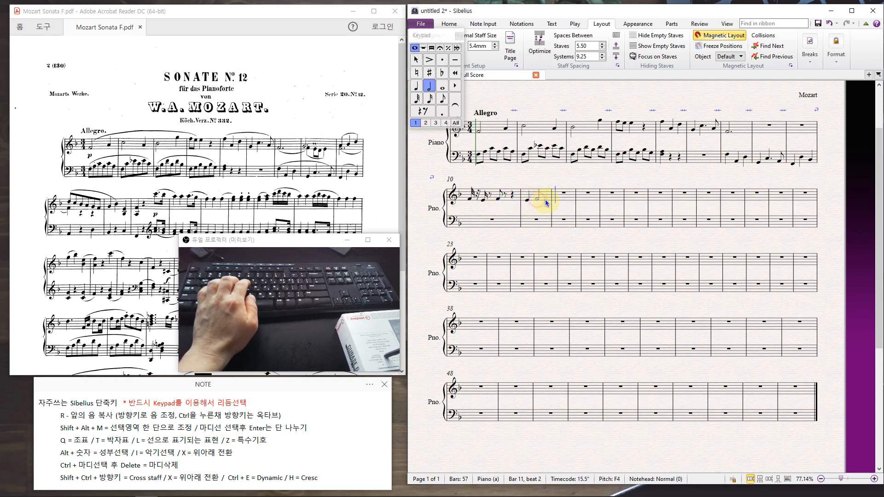
key("6")
left_click(554, 200)
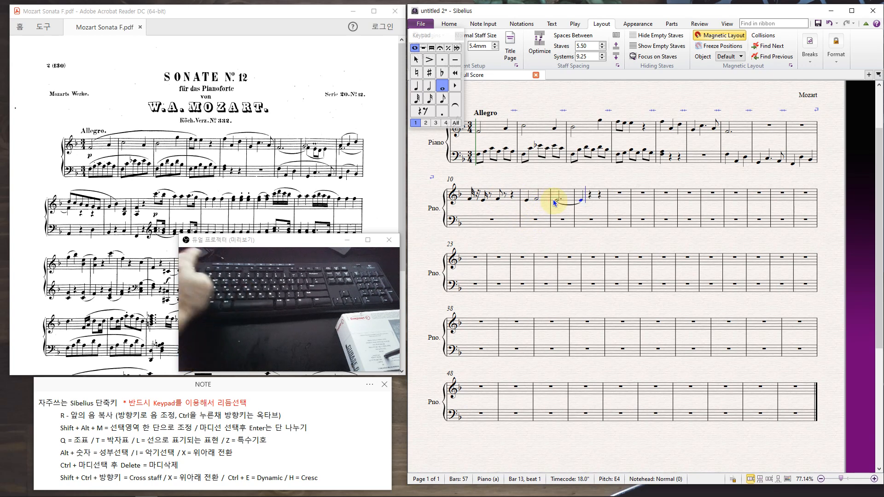
key("4")
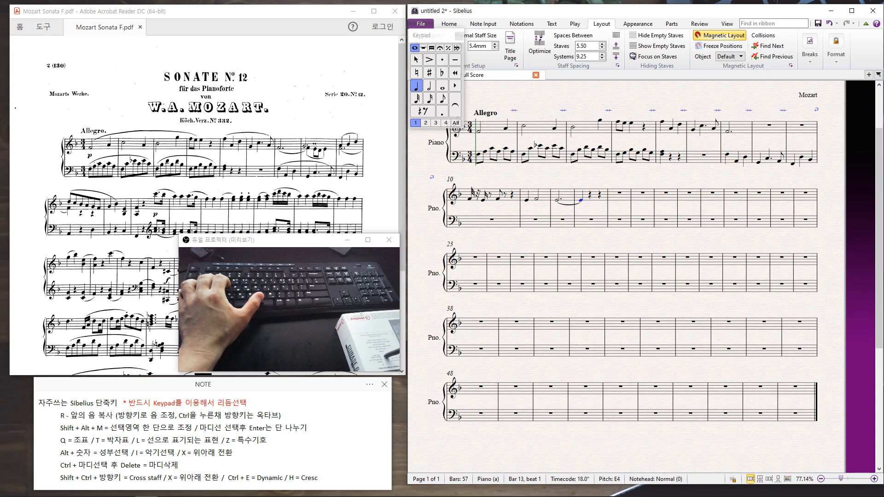
key("Escape")
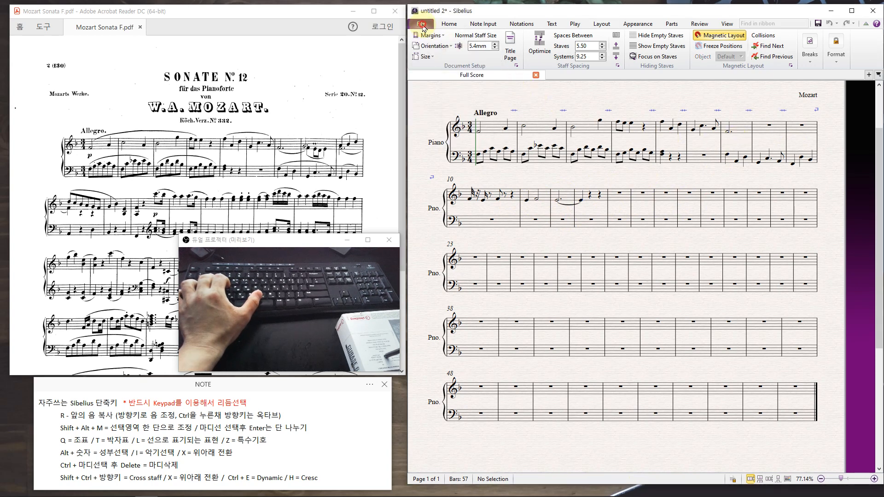
Step: Reopen the Keyboard Shortcuts preferences and switch the current feature set to jdh (user copy)
left_click(421, 23)
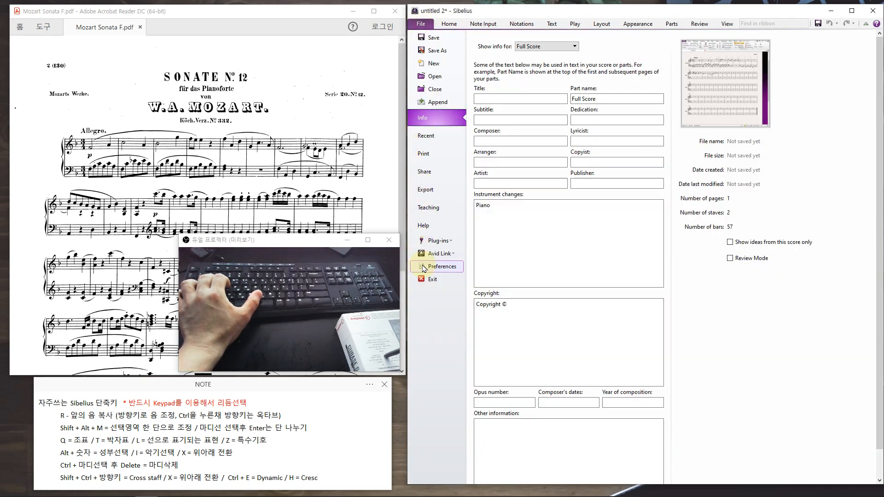
key("Escape")
key("ctrl+comma")
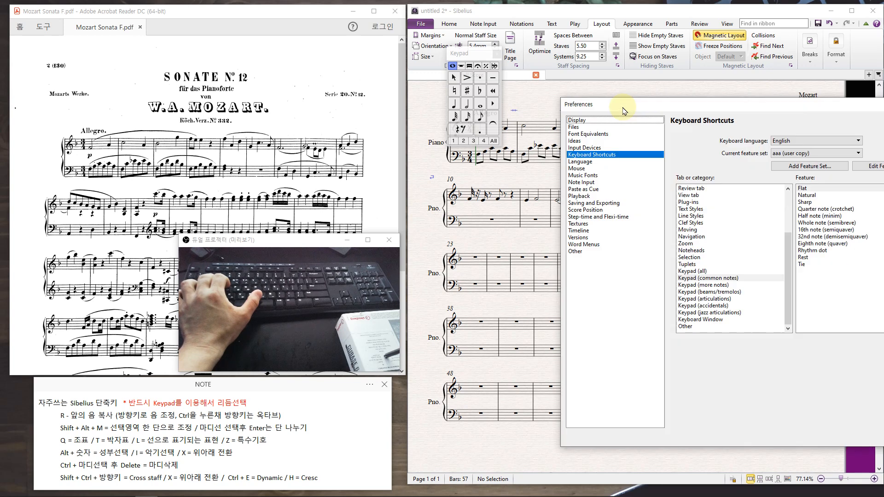
left_click(612, 173)
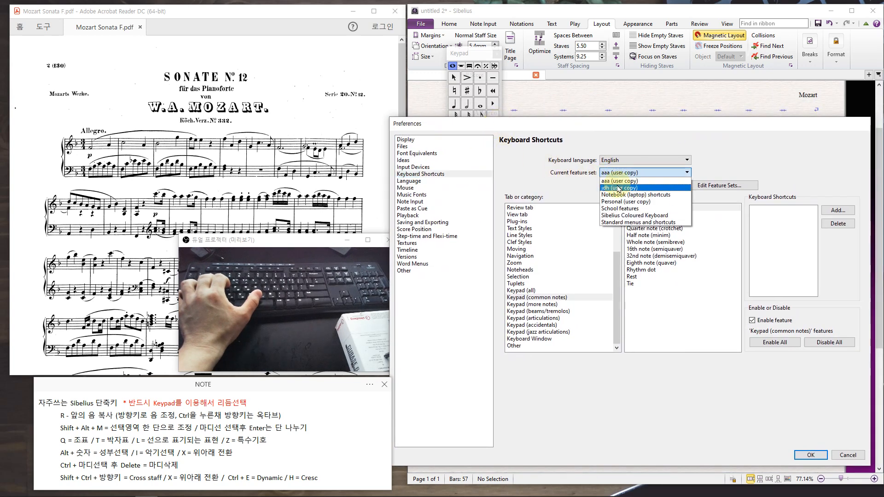
left_click(613, 189)
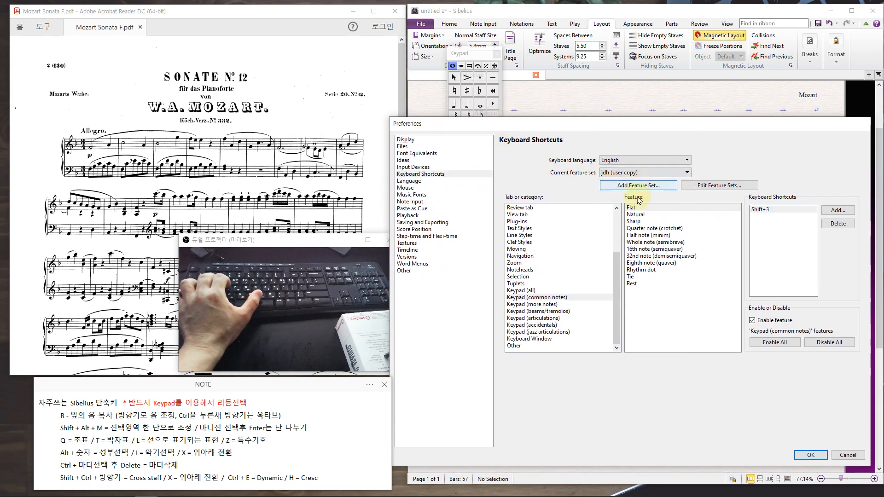
Step: Apply the jdh feature set and test its note-value shortcuts for the 32nd, 16th, eighth, quarter, half and whole notes
left_click(805, 456)
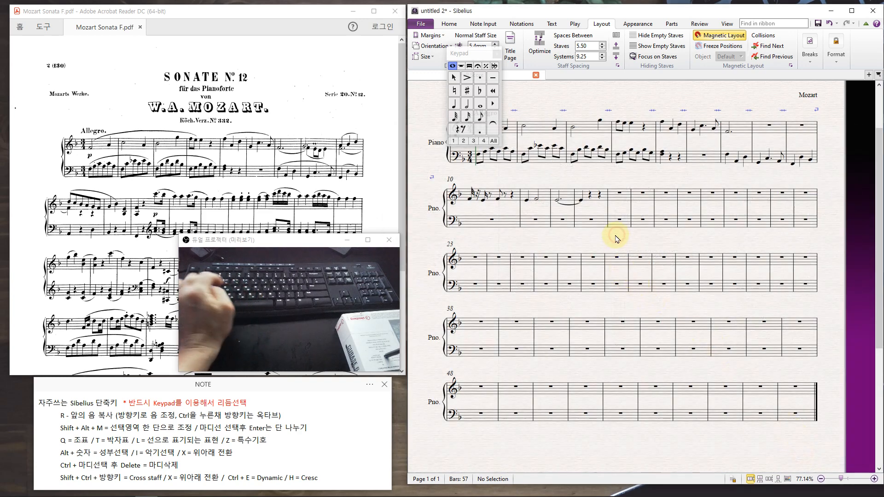
left_click(613, 198)
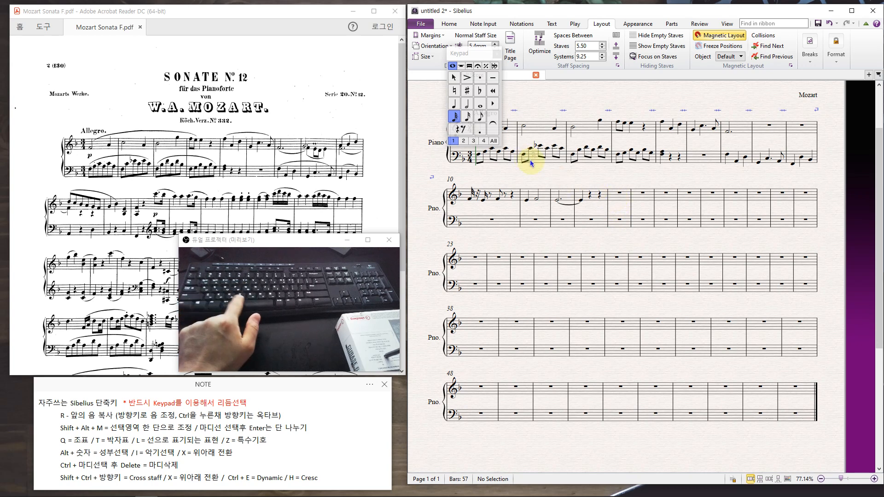
left_click(467, 121)
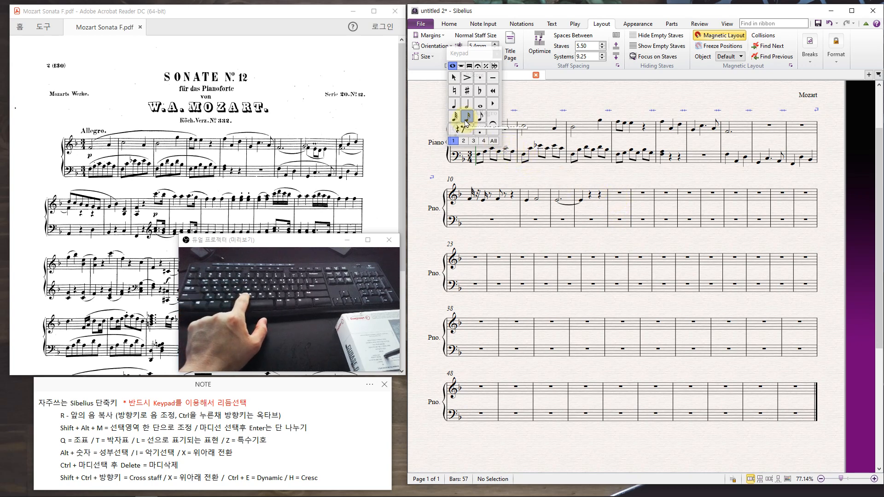
left_click(453, 119)
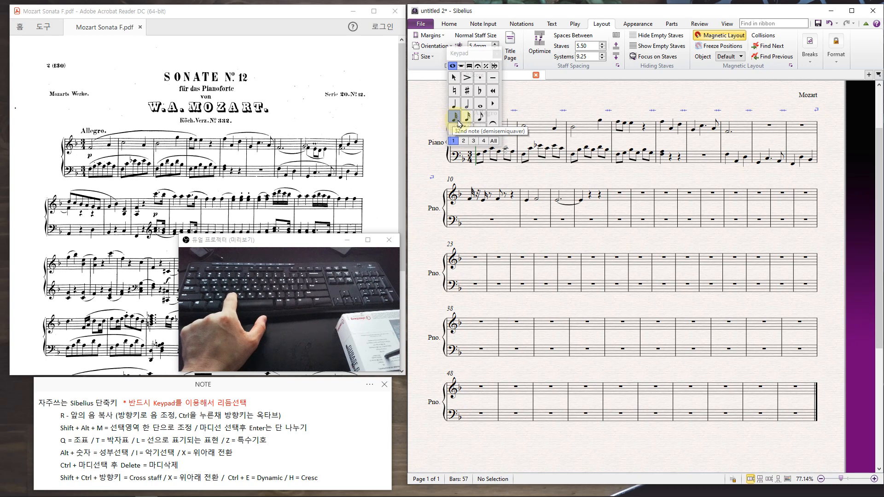
left_click(458, 121)
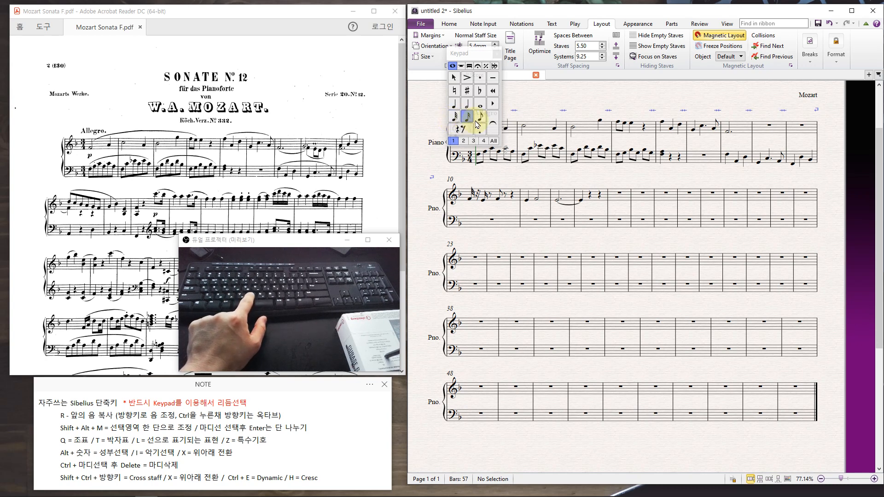
left_click(480, 121)
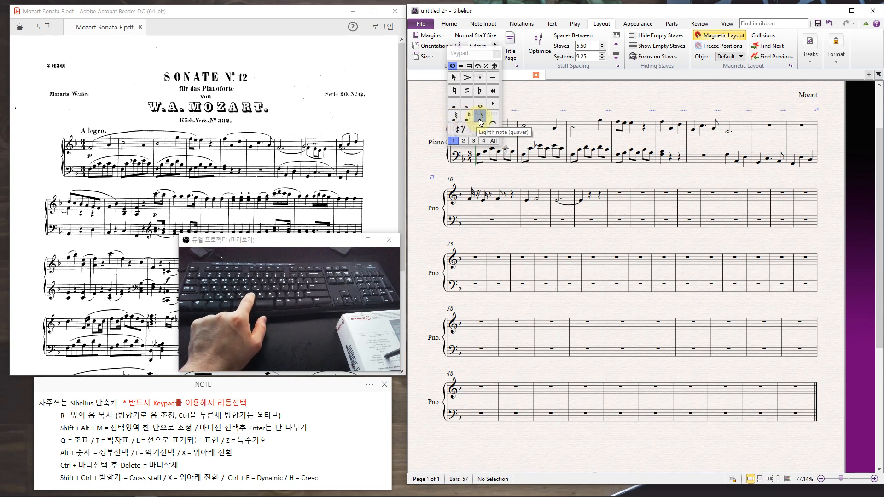
left_click(455, 105)
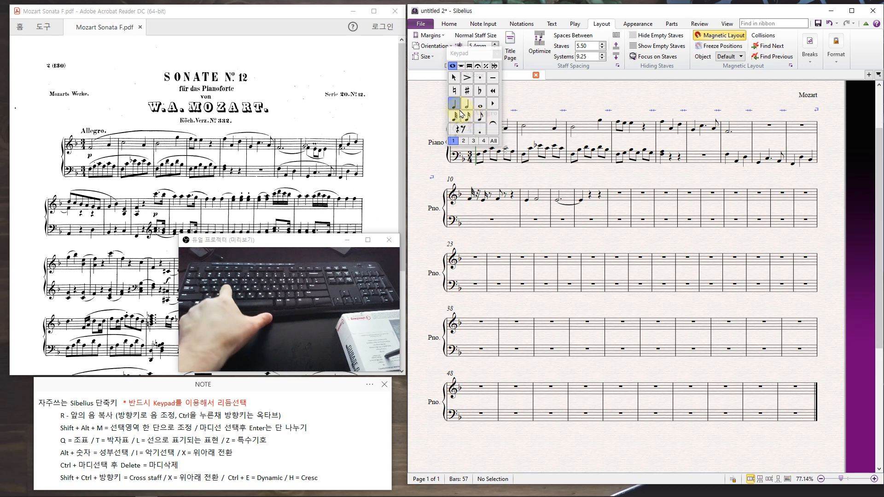
left_click(468, 106)
left_click(479, 107)
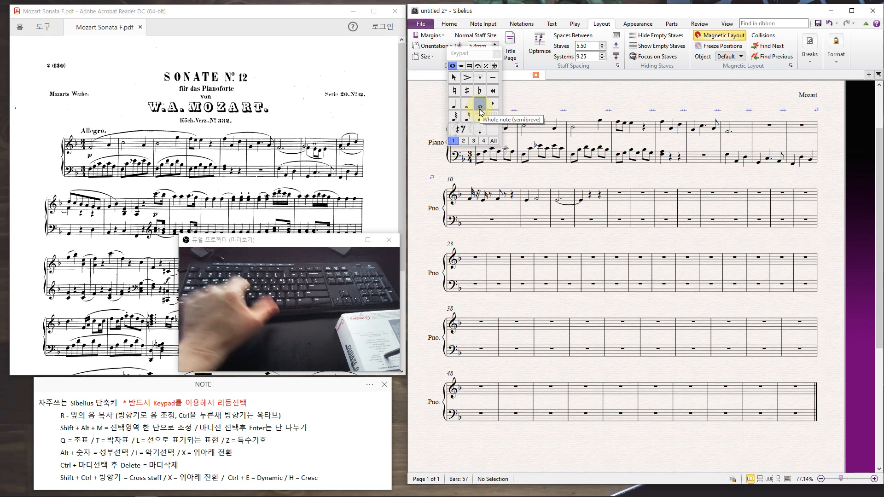
left_click(448, 156)
left_click(527, 178)
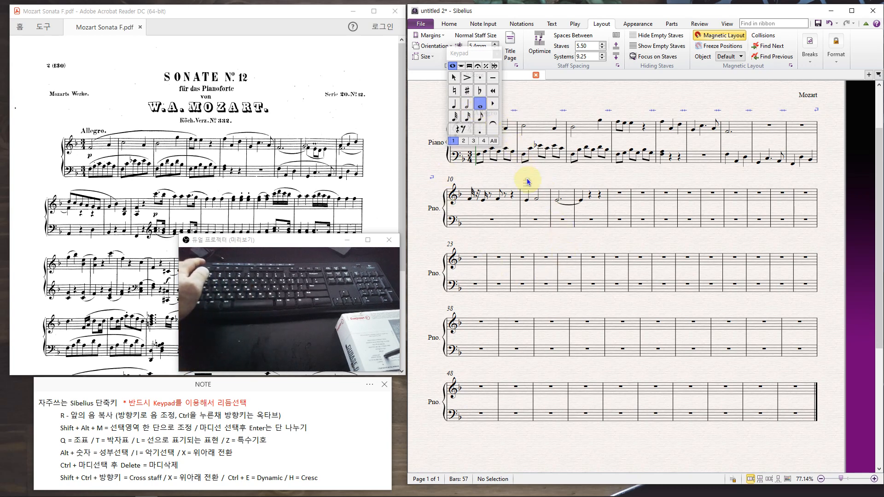
Step: Reopen the Keyboard Shortcuts preferences, switch the current feature set to aaa (user copy) and apply it
left_click(421, 24)
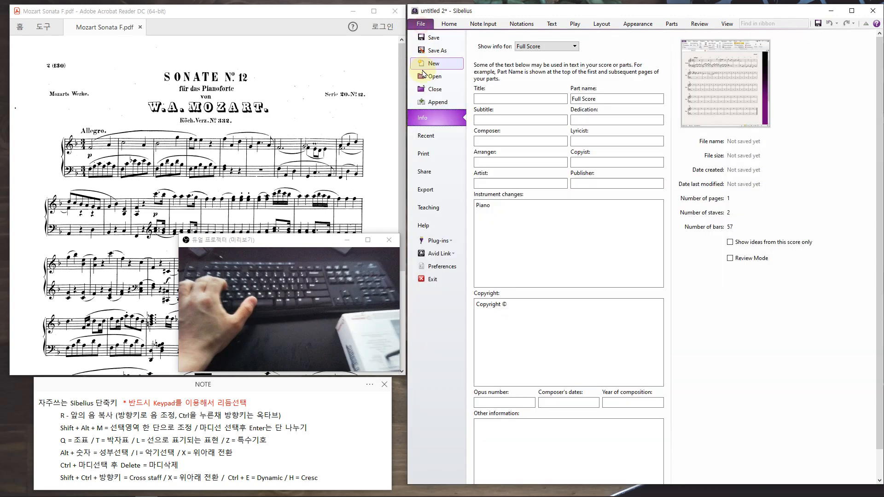
key("Escape")
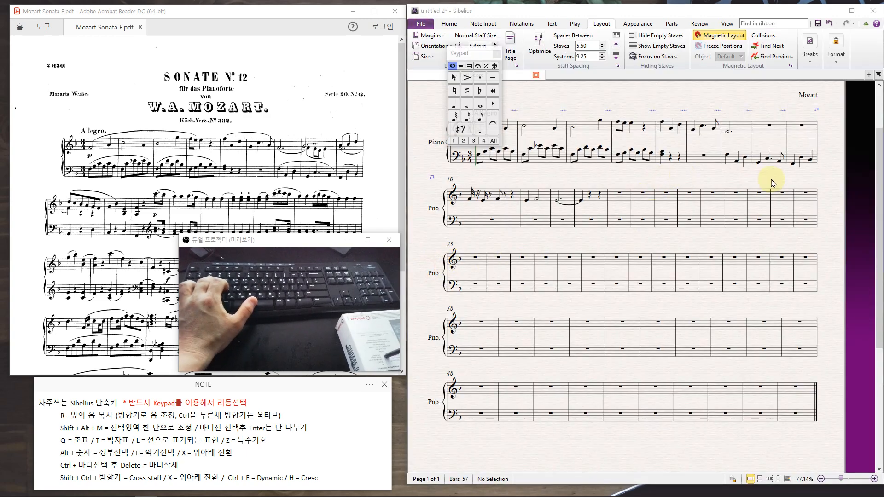
key("ctrl+comma")
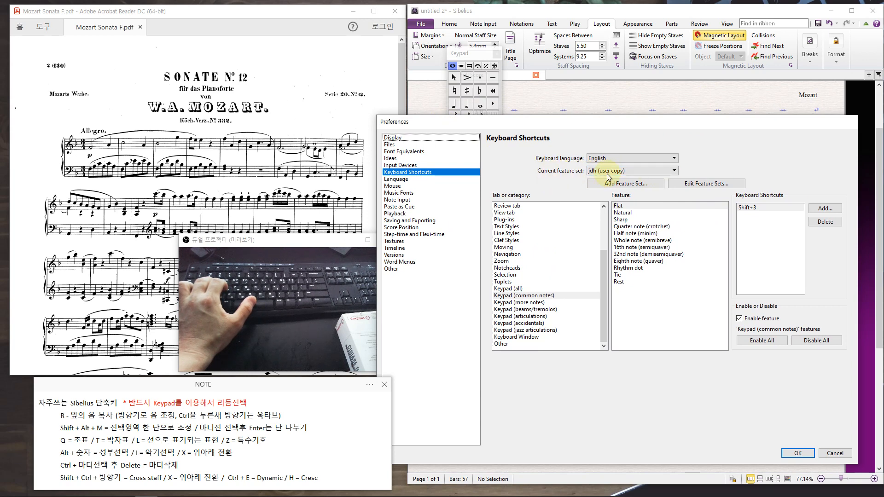
left_click(634, 175)
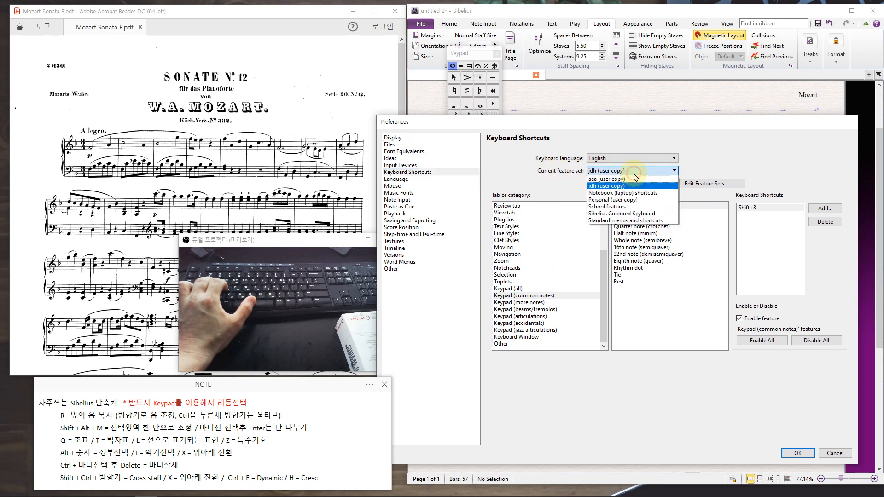
left_click(607, 179)
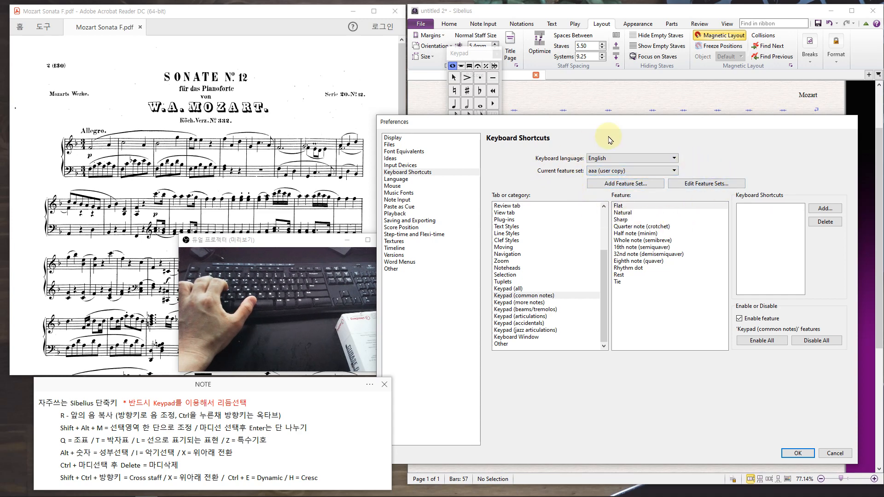
left_click(799, 454)
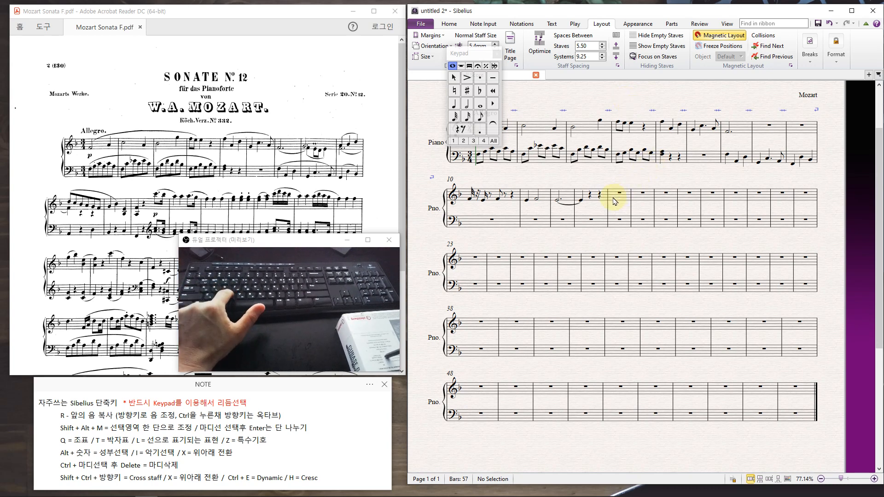
Step: Try C and B as note-value shortcuts in the aaa set with nothing selected in the score
key("c")
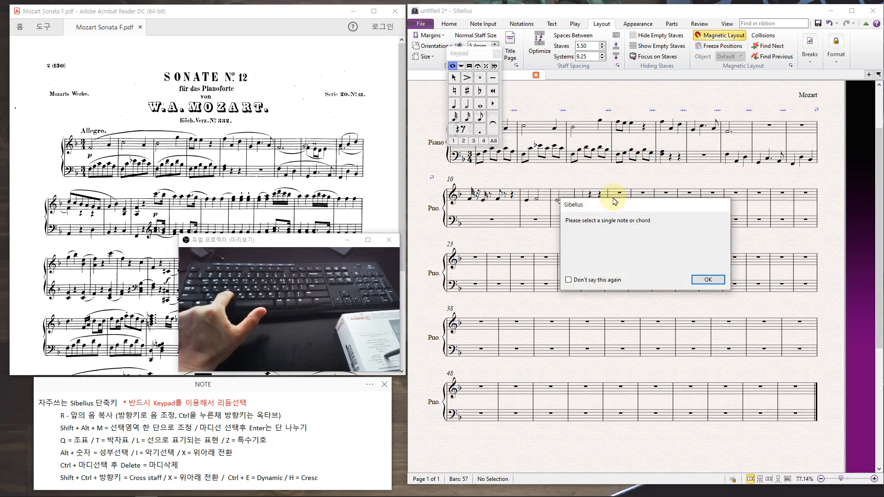
left_click(712, 283)
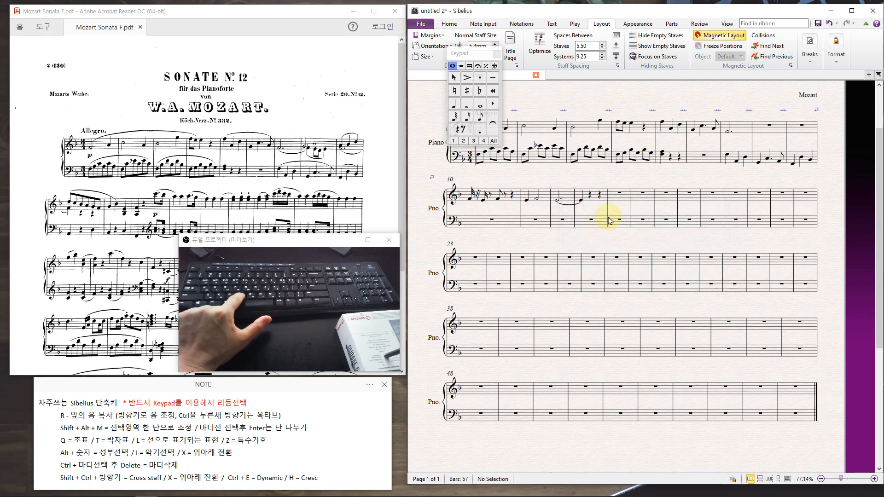
key("b")
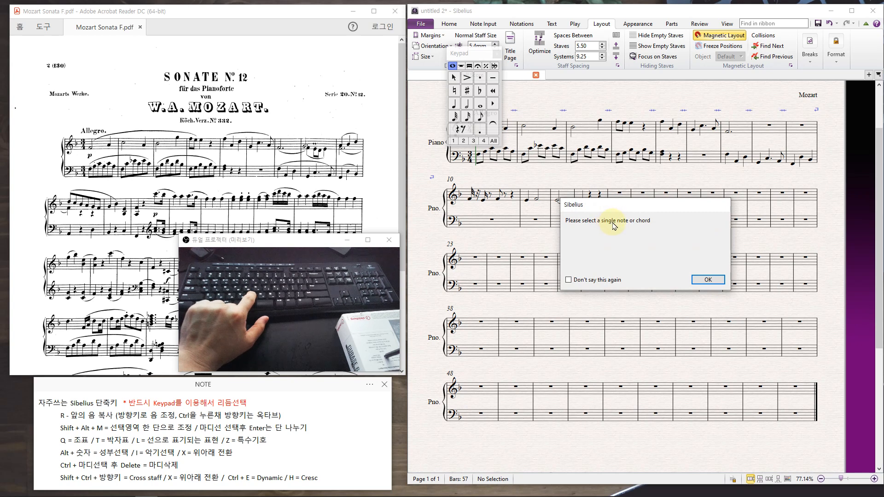
left_click(709, 281)
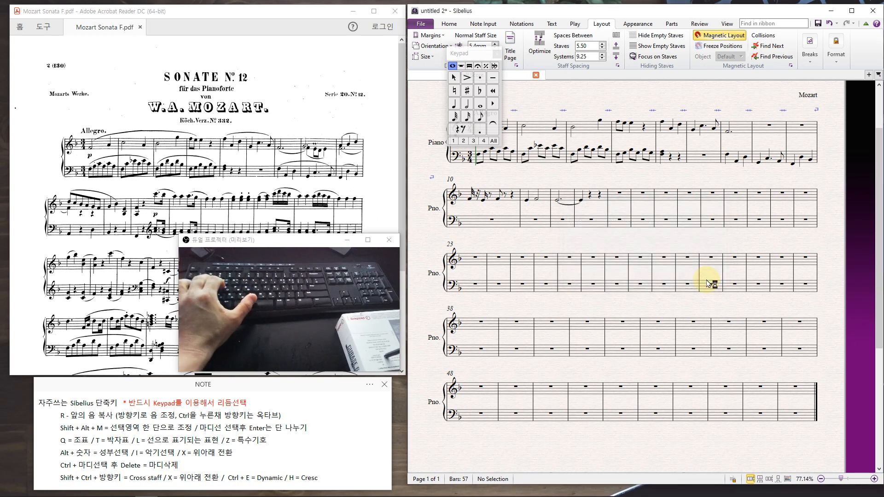
Step: In the Keyboard Shortcuts preferences, assign C to the 32nd note in the aaa set, overriding its existing Create C function
left_click(421, 24)
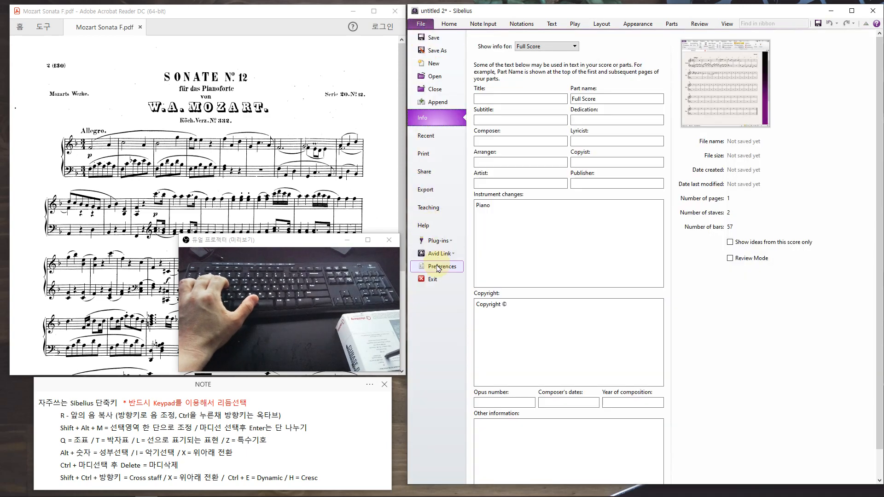
key("Escape")
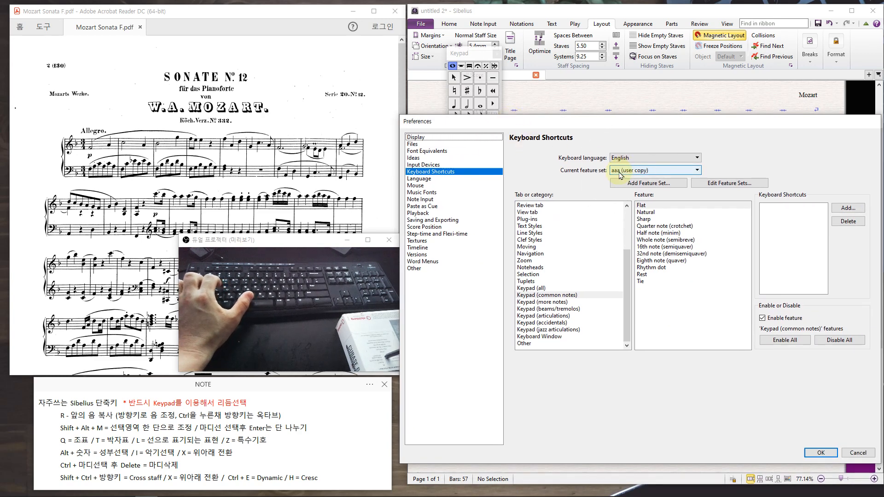
left_click_drag(713, 122, 645, 147)
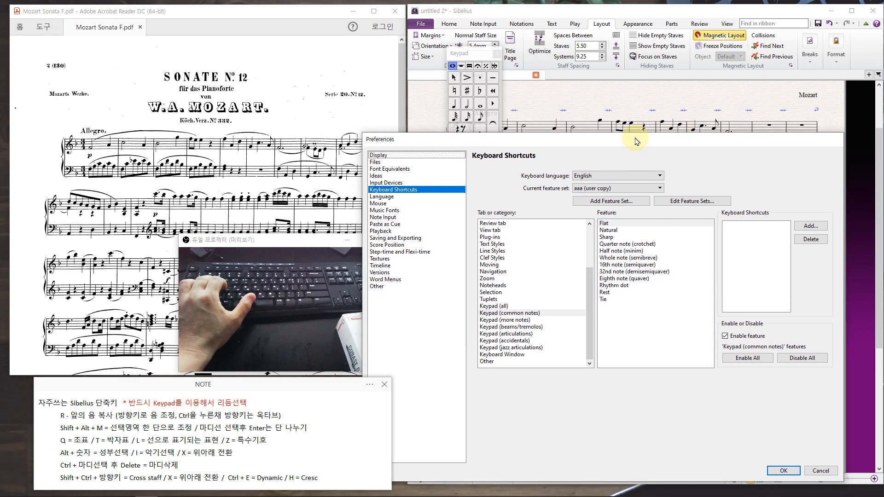
left_click(627, 273)
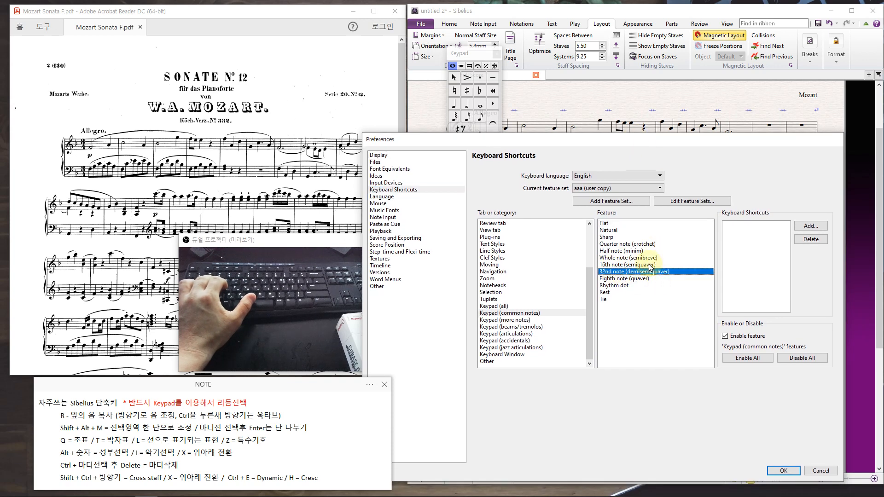
left_click(810, 226)
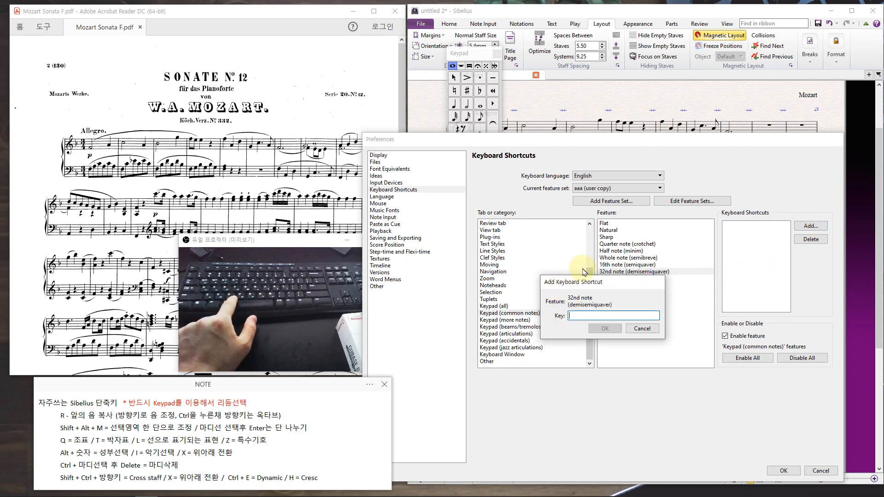
key("c")
left_click(605, 329)
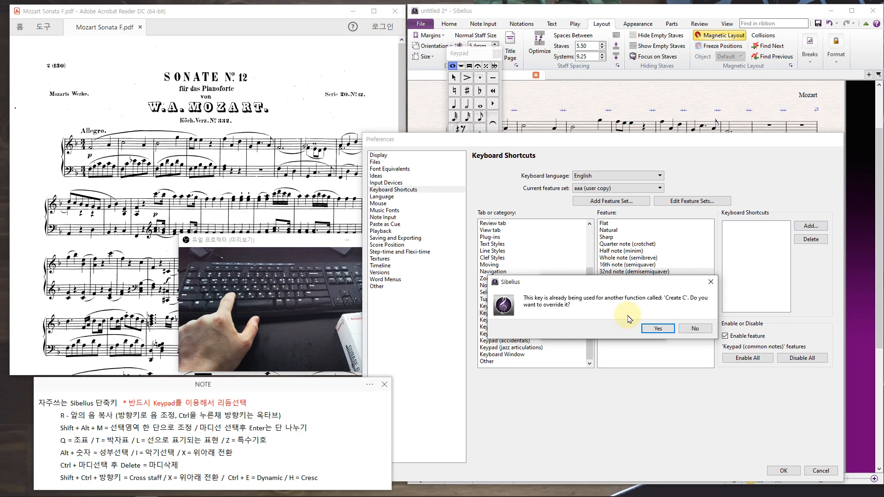
left_click(658, 329)
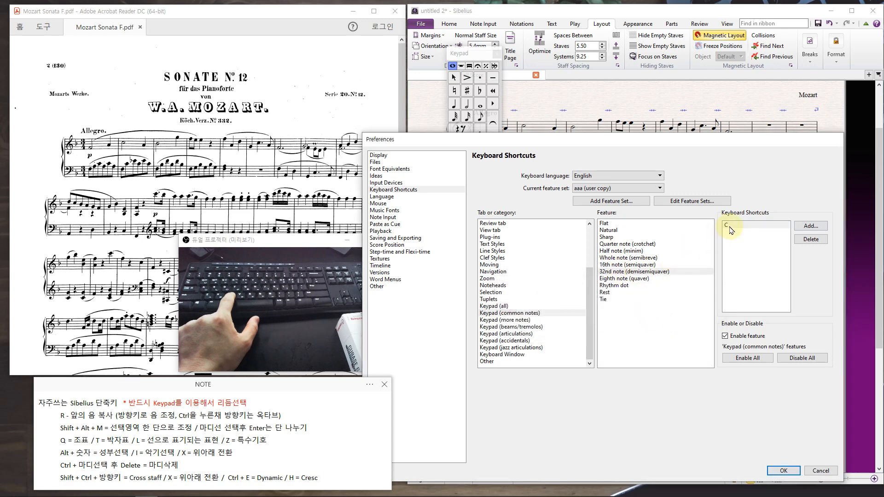
Step: Assign V as the shortcut for the 16th note in the common notes category
left_click(626, 266)
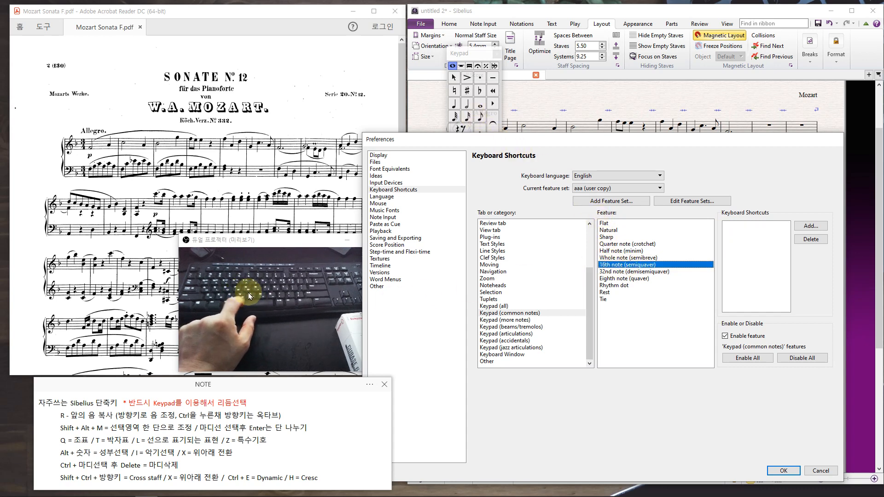
left_click(810, 226)
key("v")
left_click(605, 329)
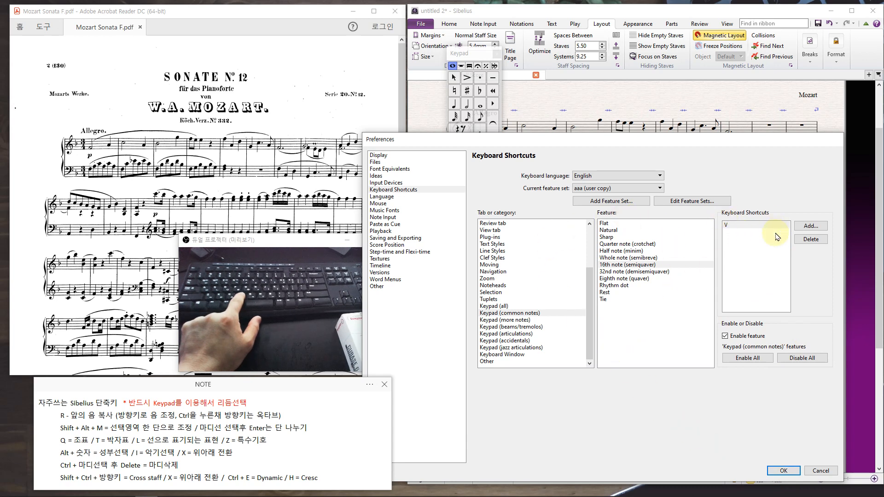
Step: Assign B as the shortcut for the eighth note, overriding Create B, and apply the preferences
left_click(613, 279)
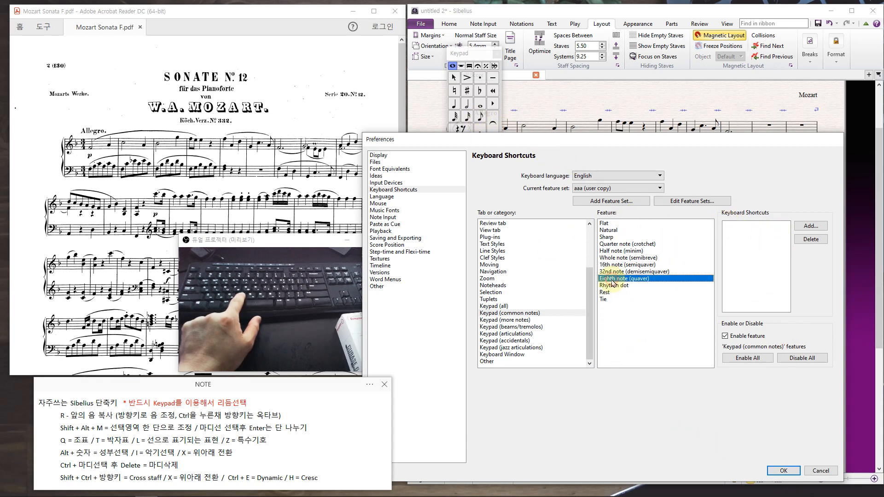
left_click(810, 226)
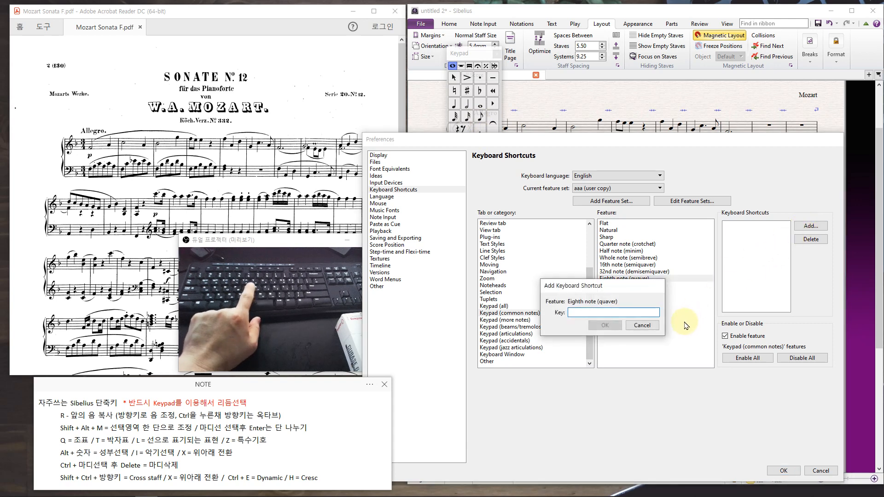
type("B")
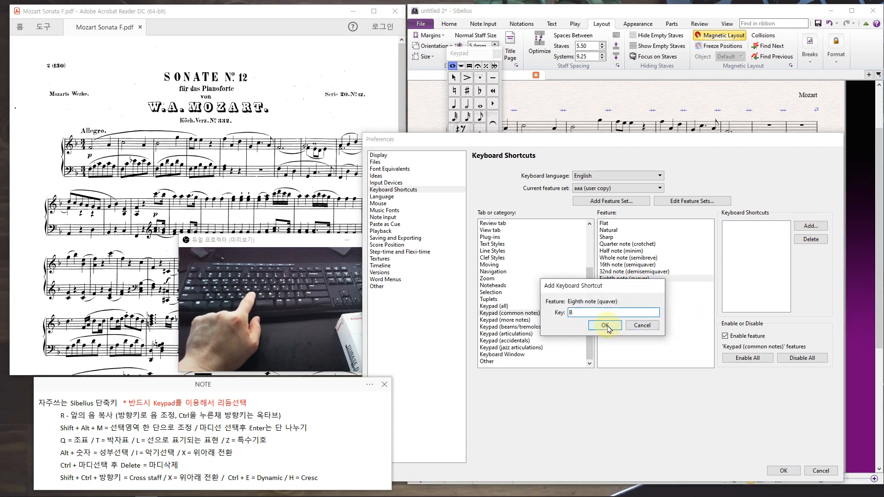
left_click(606, 326)
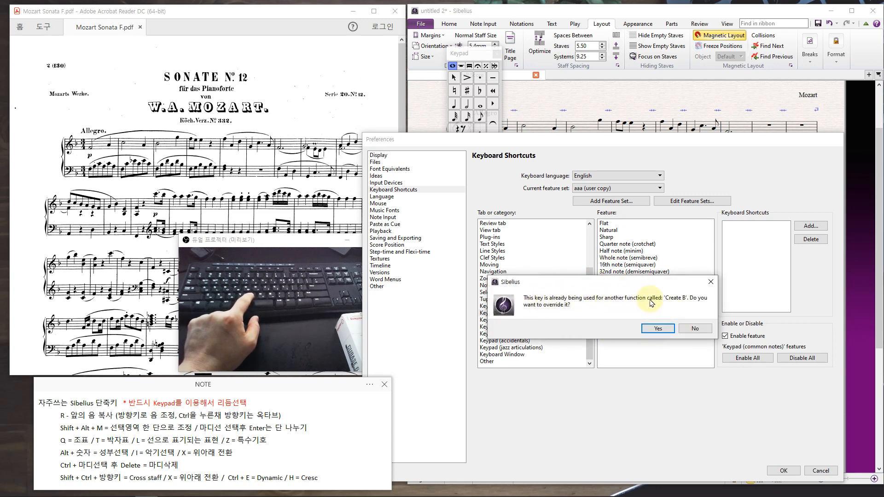
left_click(657, 330)
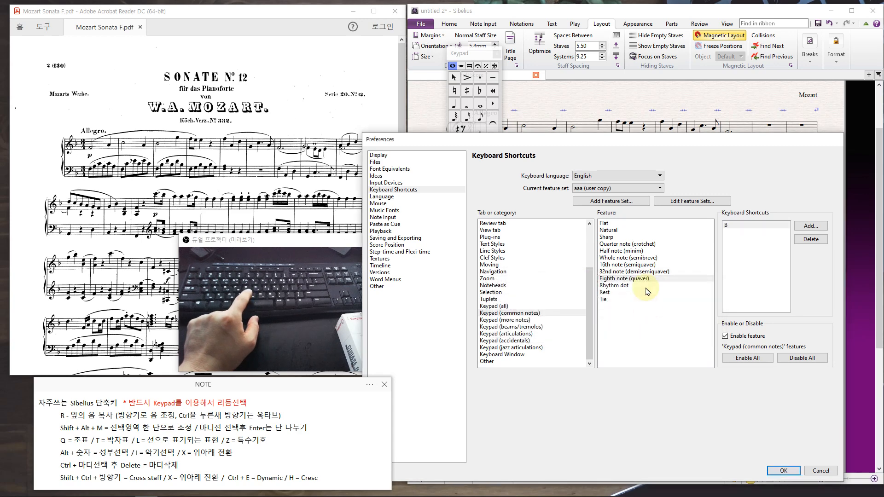
left_click(783, 471)
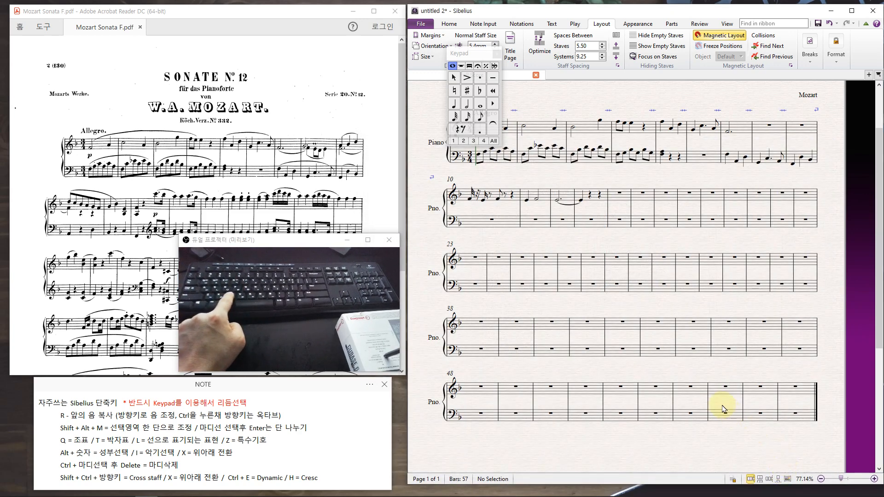
Step: Test C, V and B as shortcuts for the 32nd, 16th and eighth note values with nothing selected in the score
key("c")
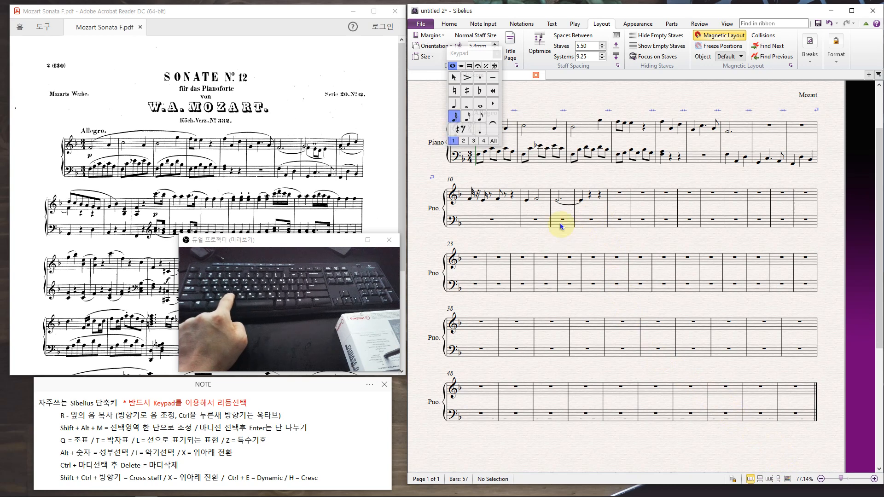
left_click(463, 121)
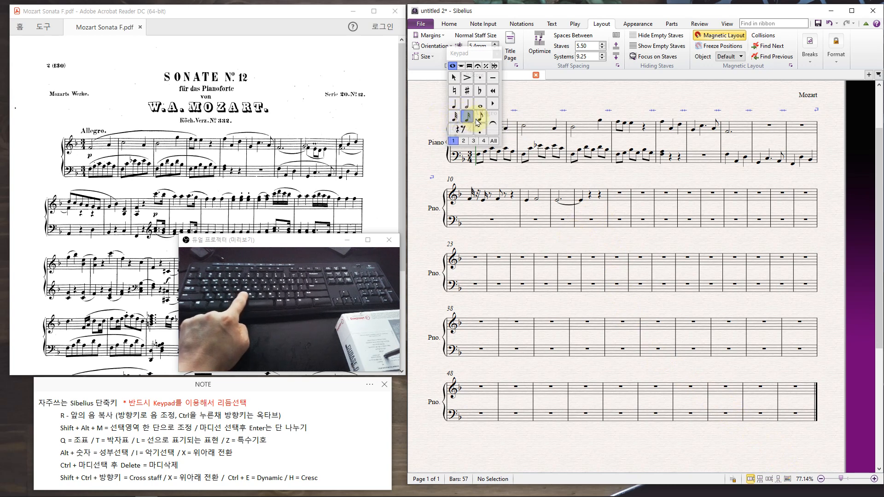
left_click(482, 120)
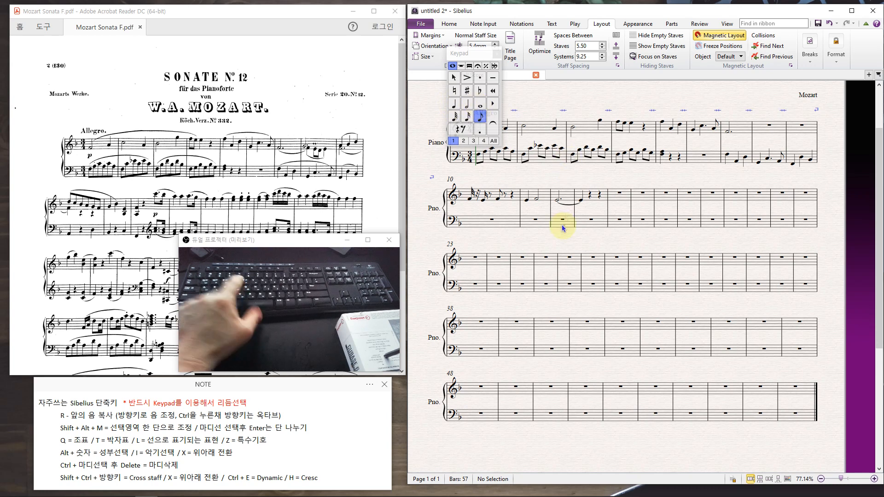
key("Escape")
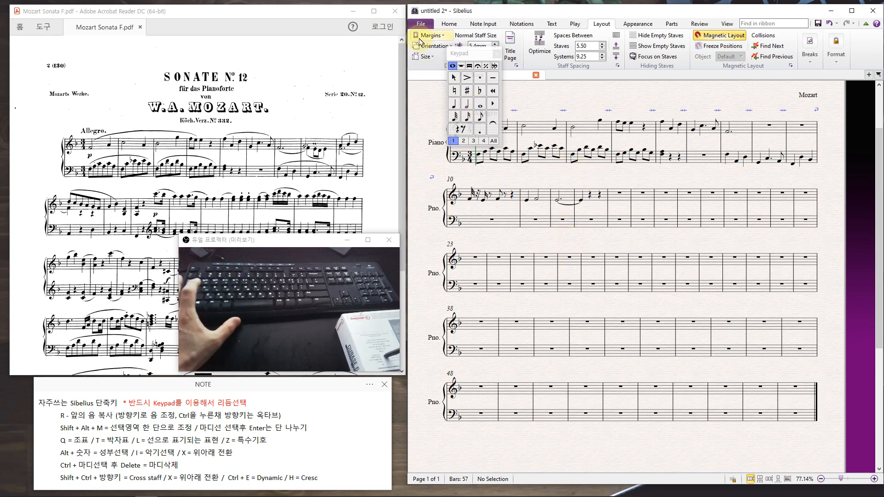
Step: Switch the keyboard shortcut feature set to jdh (user copy) and apply the preferences
right_click(421, 107)
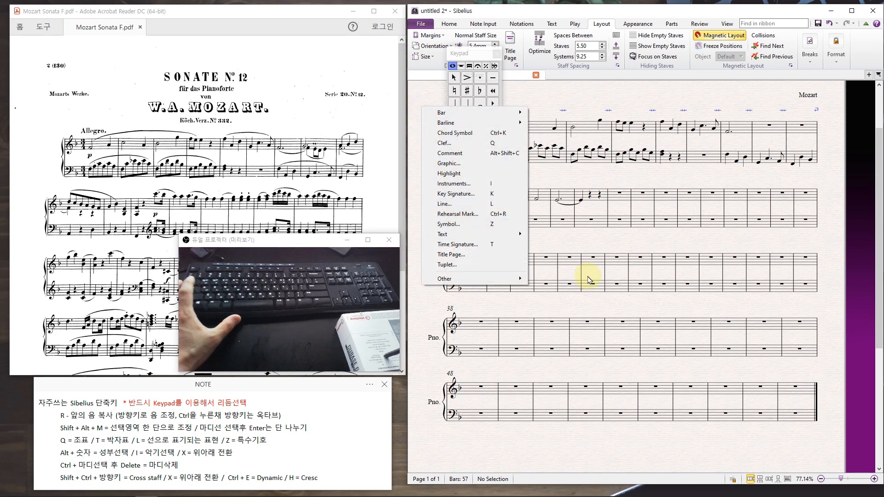
left_click(625, 242)
left_click(421, 24)
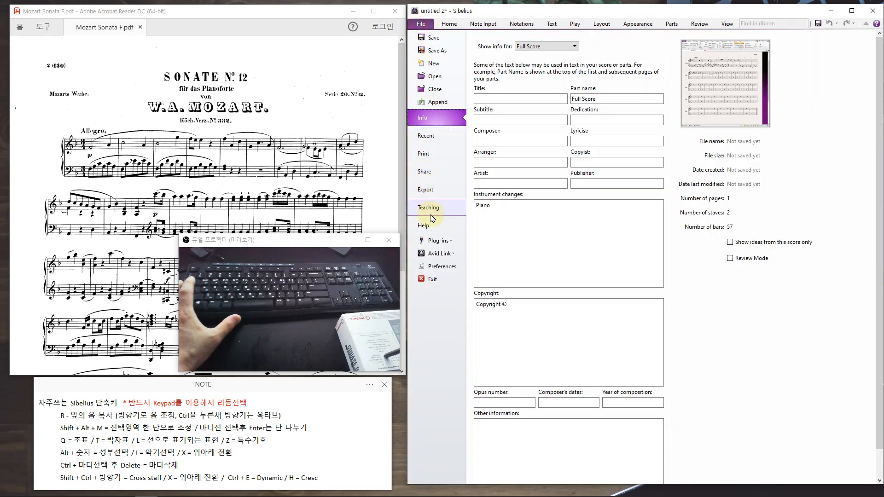
key("Escape")
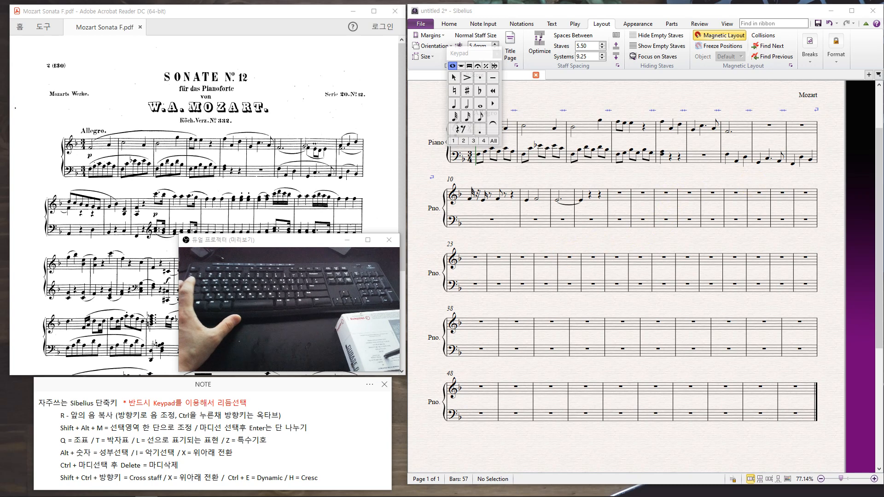
left_click(629, 179)
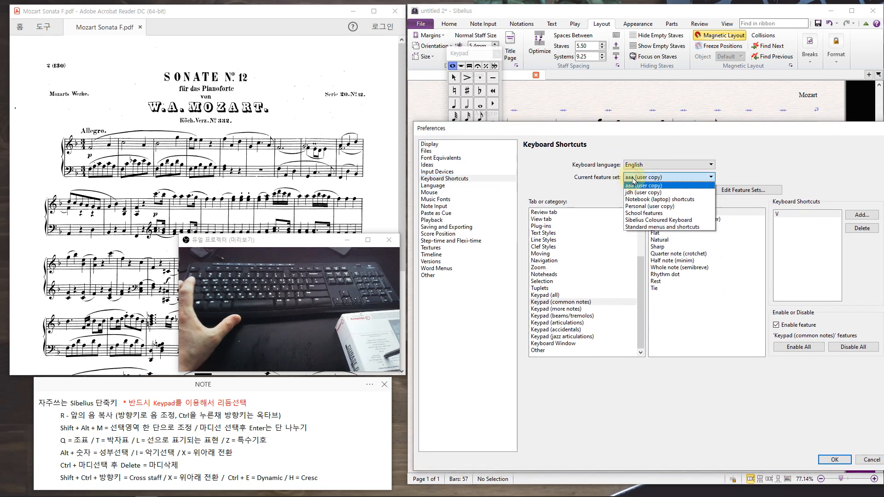
left_click(641, 193)
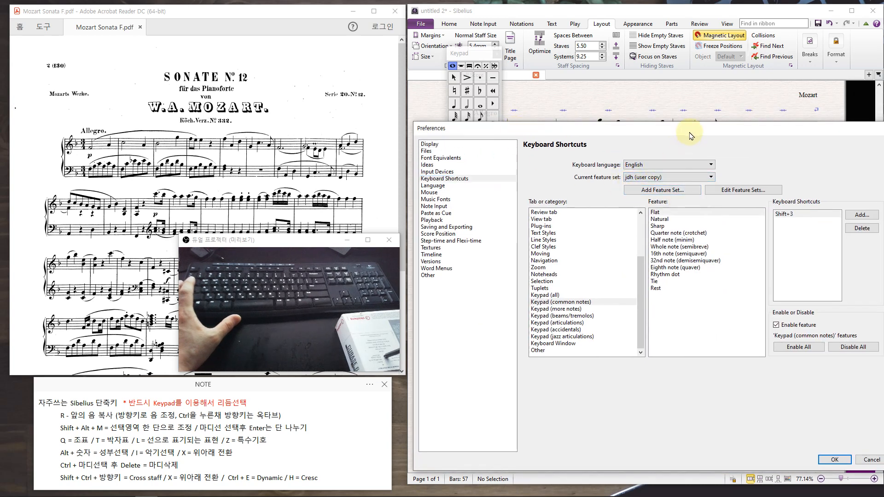
left_click_drag(690, 130, 628, 120)
left_click(783, 454)
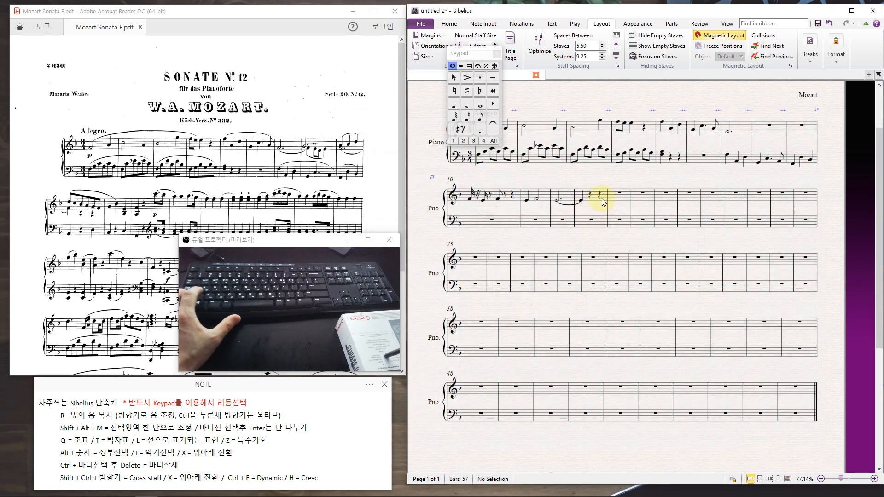
Step: Clear the test notes from the treble staff in bars 10 to 13 and deselect the passage
left_click(599, 195)
left_click(470, 199)
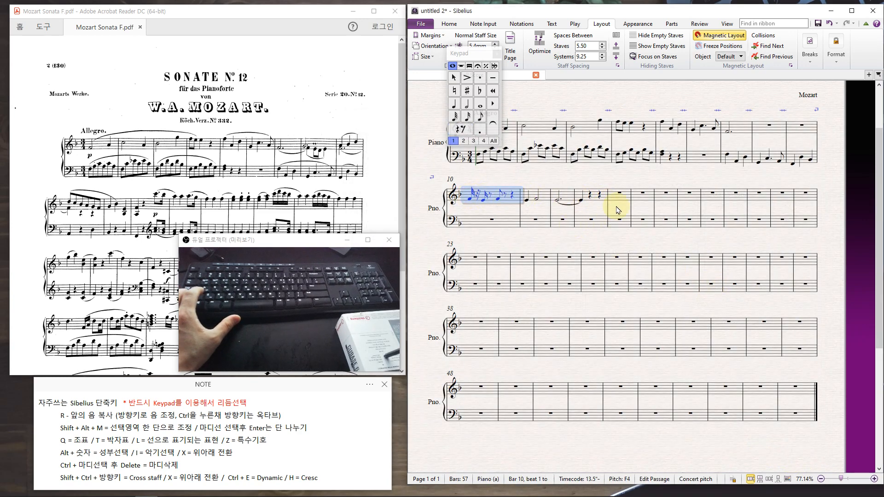
left_click(604, 203, "shift")
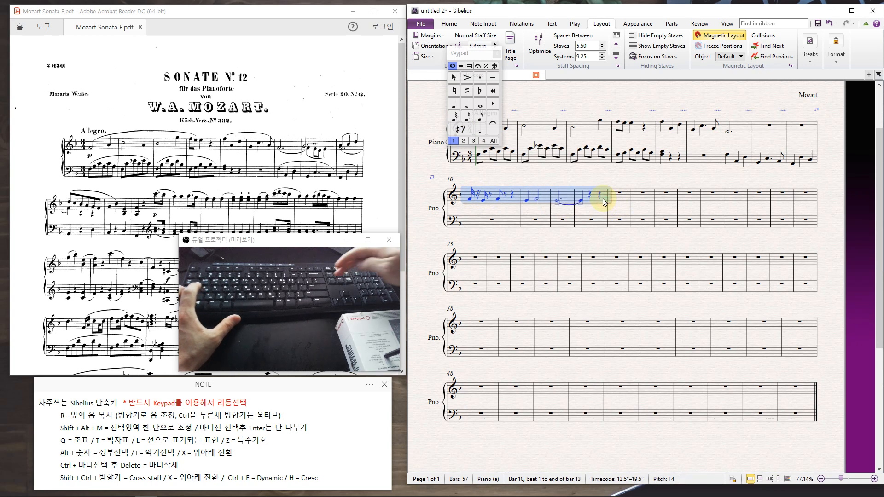
key("Delete")
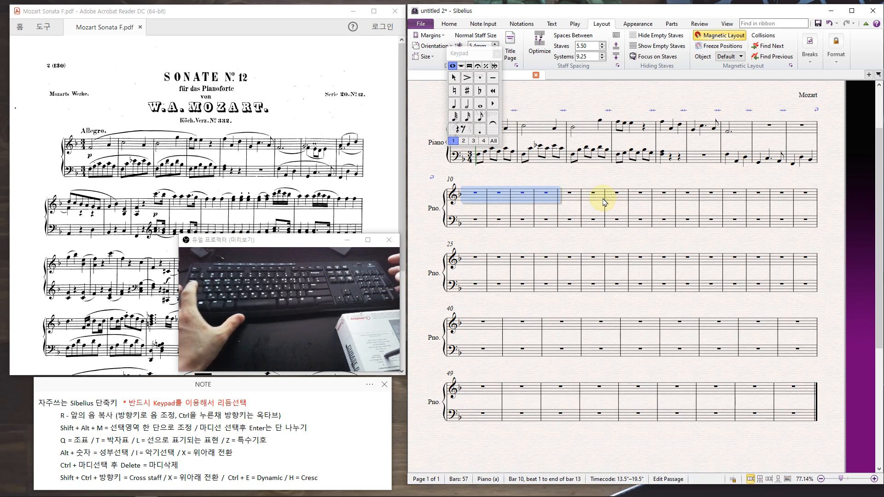
key("Escape")
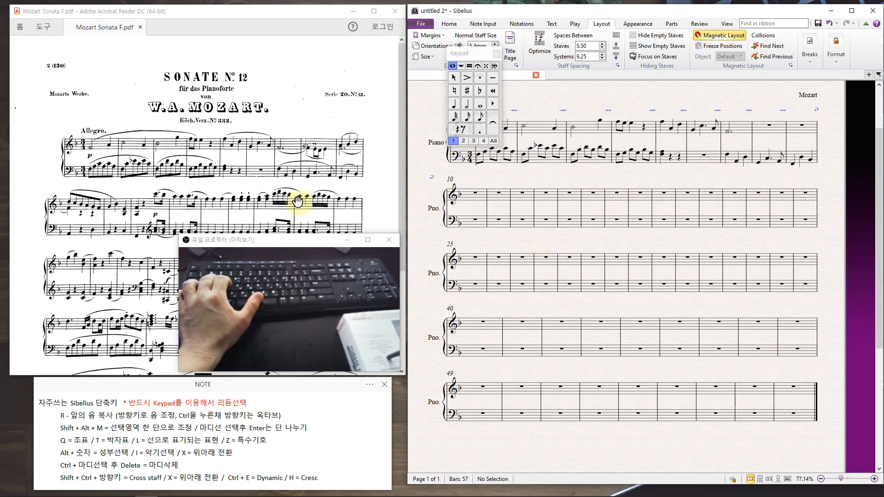
Step: Rearrange the camera preview and score windows so the PDF's second system and the Sibelius score are both in view
left_click_drag(297, 248, 556, 326)
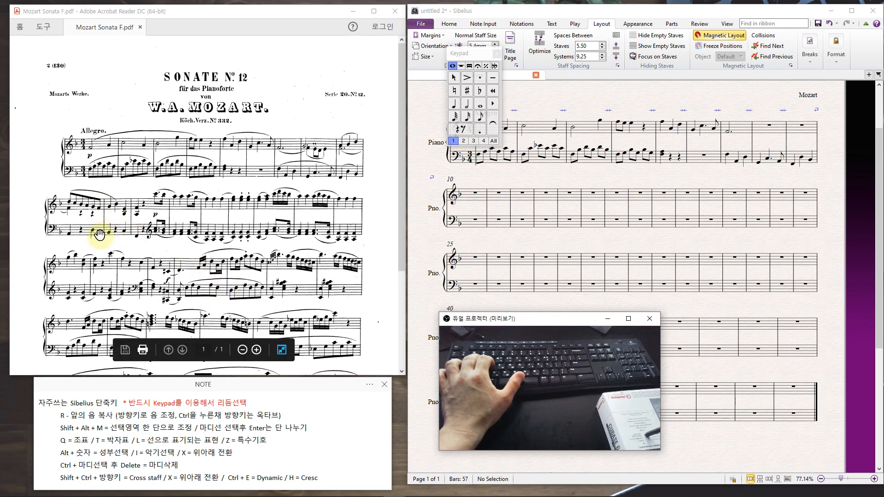
left_click(513, 247)
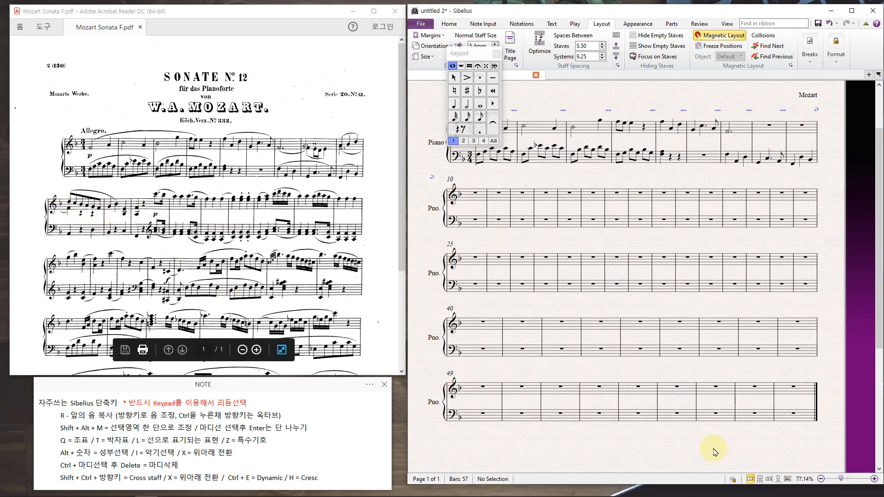
left_click_drag(596, 11, 787, 22)
left_click_drag(534, 314, 271, 242)
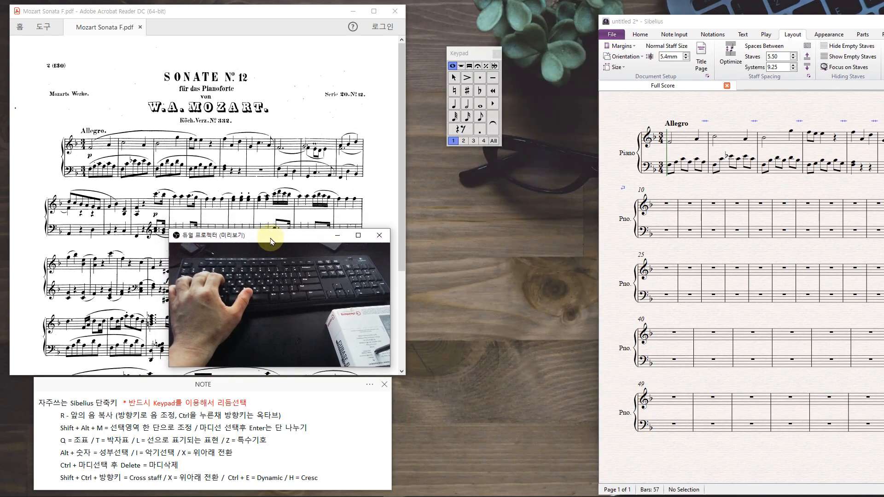
left_click_drag(737, 26, 540, 19)
left_click_drag(280, 240, 282, 264)
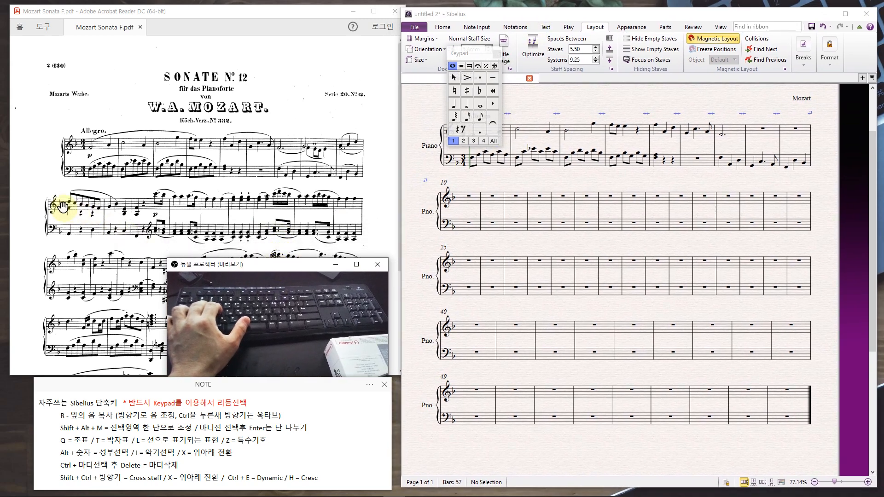
Step: Fill bar 10 of the treble staff with a line of eighth notes descending from D5
left_click(543, 248)
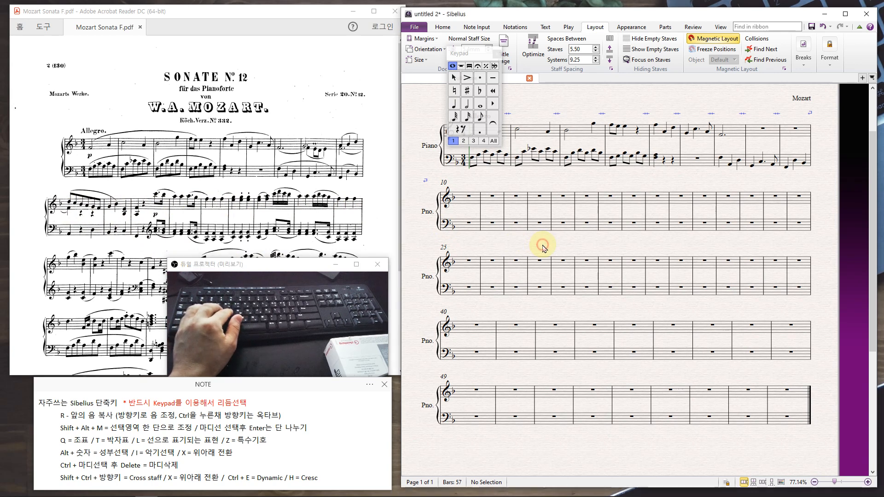
left_click(463, 197)
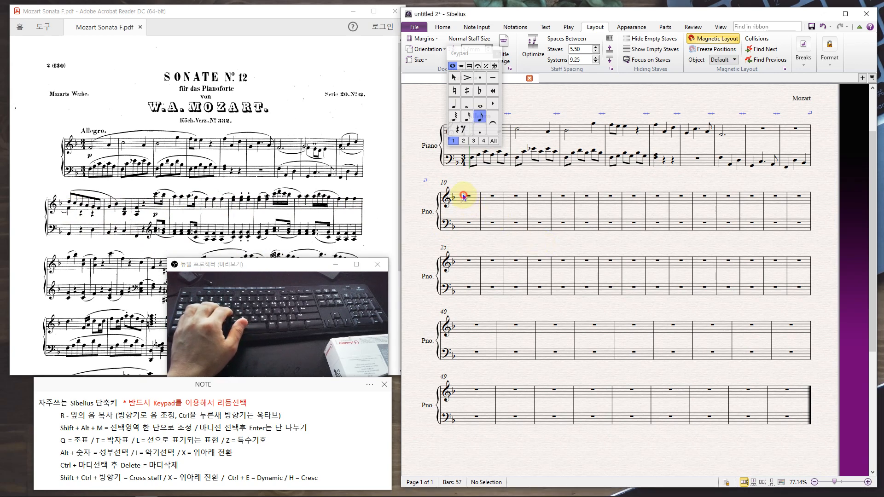
key("d")
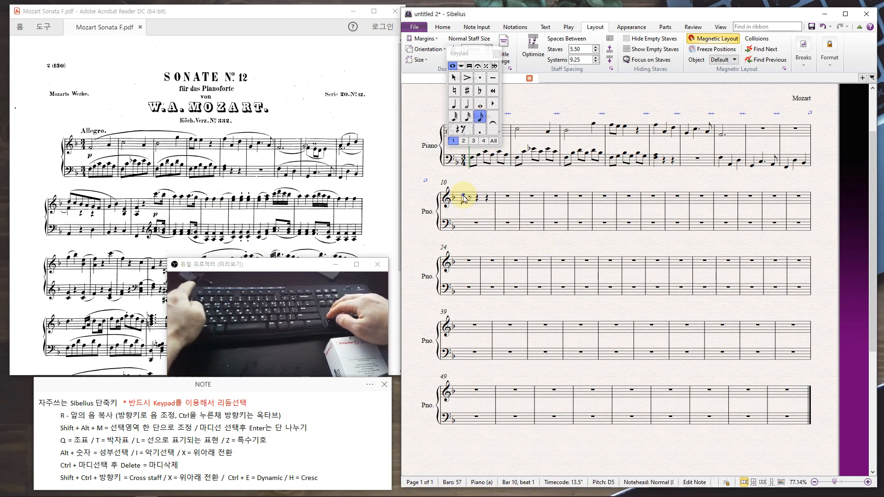
key("r")
key("Down")
key("r")
key("Down")
key("r")
key("Down")
key("r")
key("r")
key("Left")
key("Right")
Step: Enter quarter notes A and B flat in bar 11, followed by a third-beat chord with B flat 3 at its bottom
key("a")
key("KP_4")
key("b")
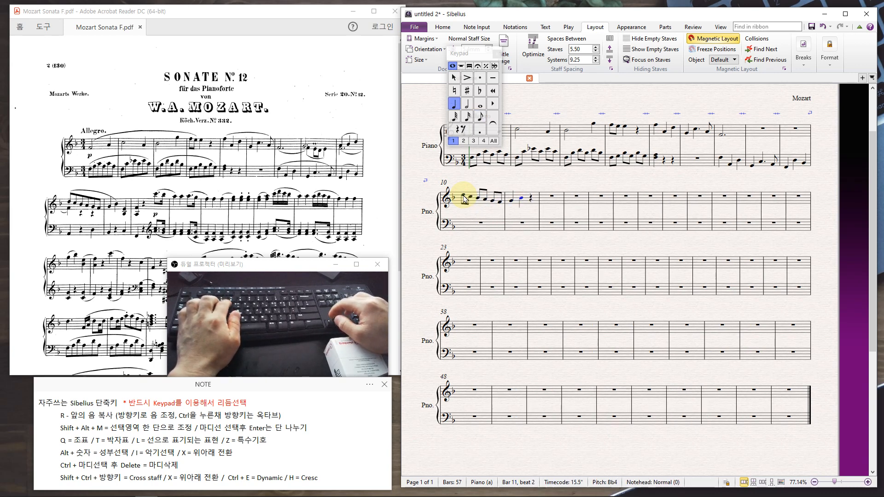
key("Down")
key("Down")
key("Down")
key("Down")
key("Down")
key("Down")
key("Down")
key("Down")
key("b")
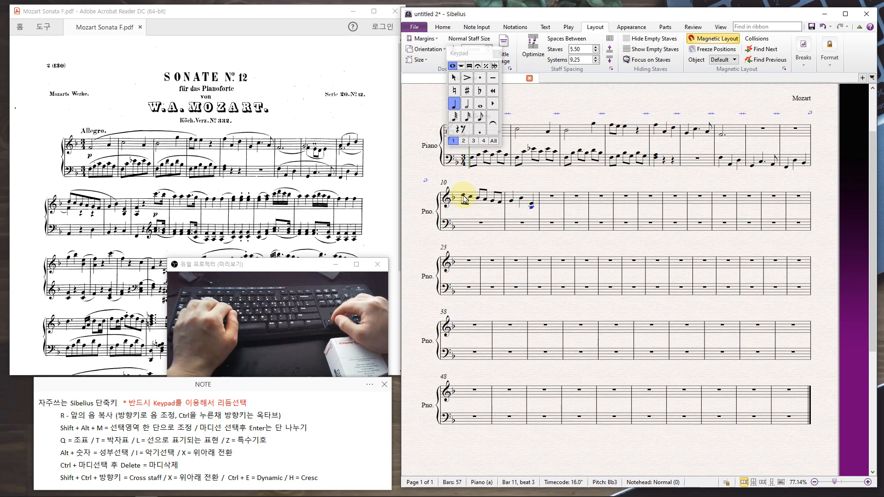
Step: Enter a quarter-note chord of F4 and a lower note in bar 12 and repeat it on beats two and three
key("4")
key("Up")
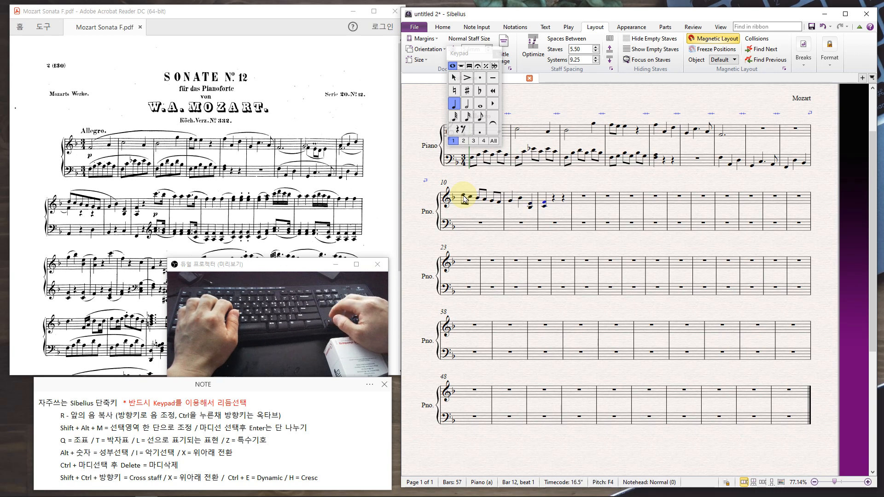
key("Down")
key("Down")
key("Down")
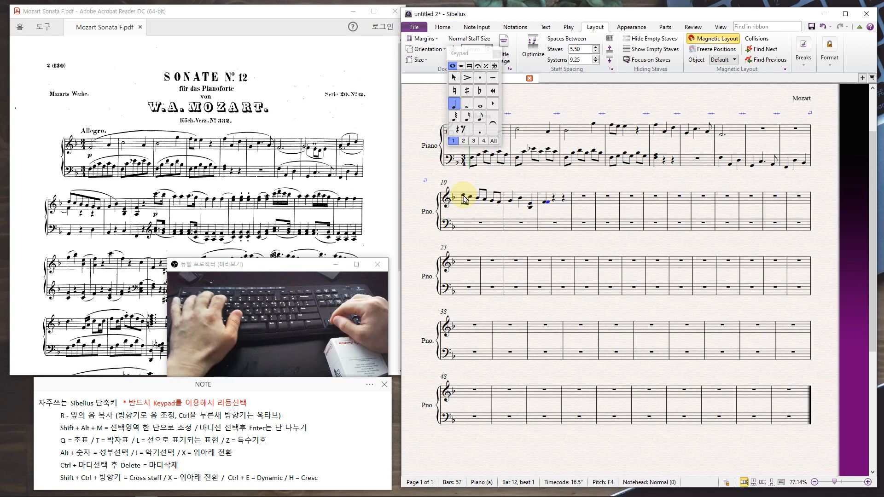
key("Down")
key("Down")
key("r")
key("r")
Step: Turn bar 12's second-beat chord into a rest and remove the upper note of the third-beat chord
key("Left")
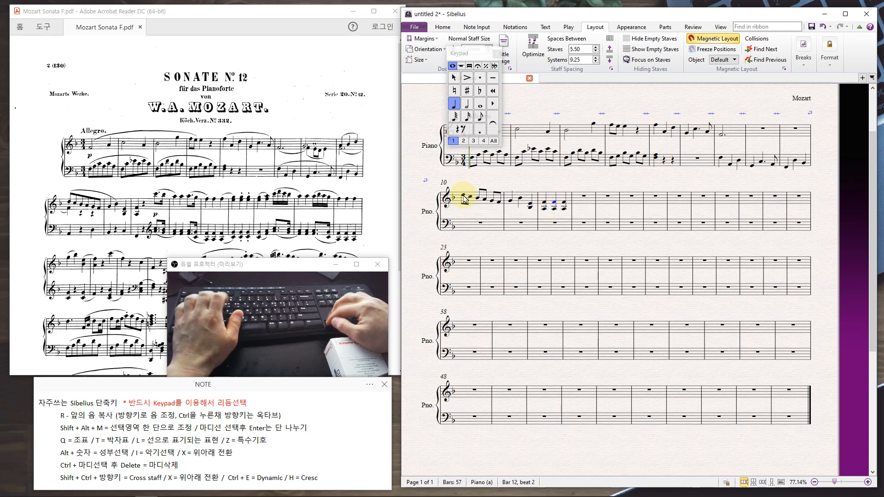
key("KP_0")
key("Right")
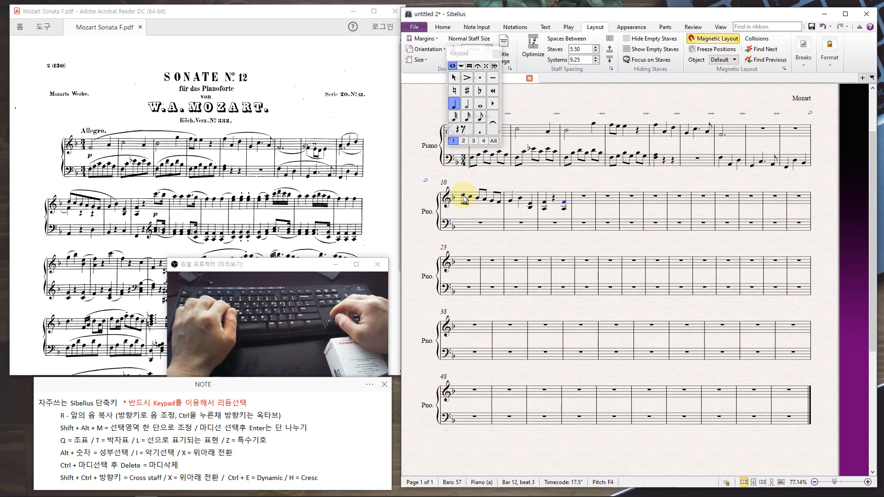
key("Delete")
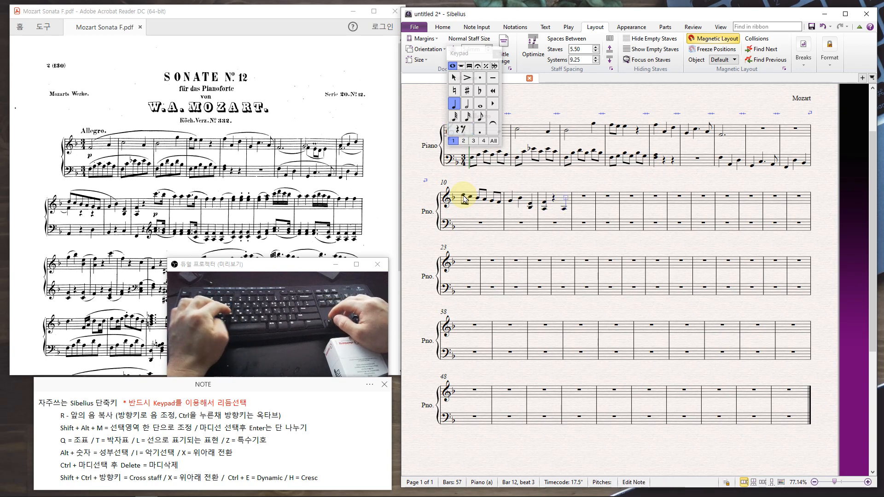
key("Escape")
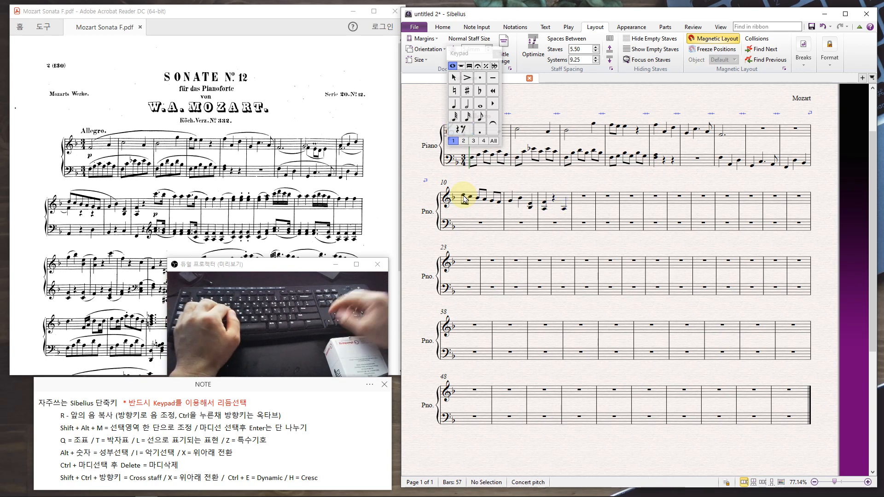
Step: Replace the remaining note on bar 12's third beat with a dotted eighth note C6
left_click(564, 210)
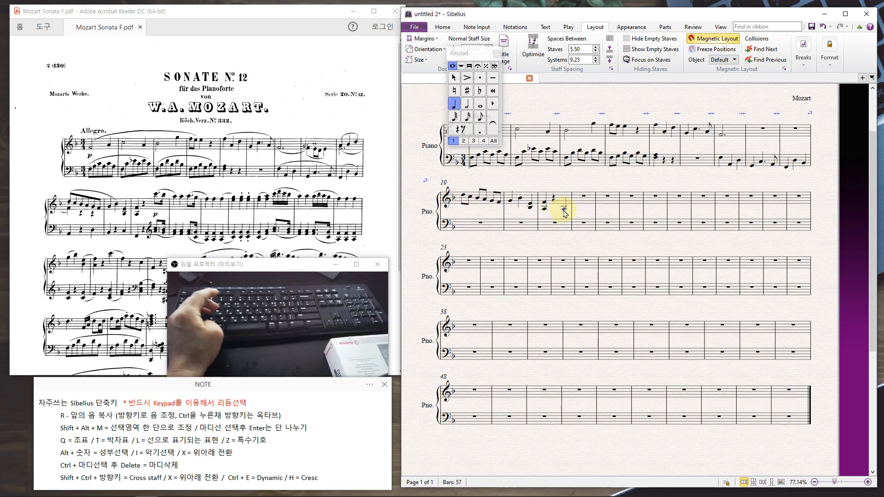
key("e")
key("ctrl+Up")
key("Up")
key("Up")
key("Up")
key("Up")
key("Up")
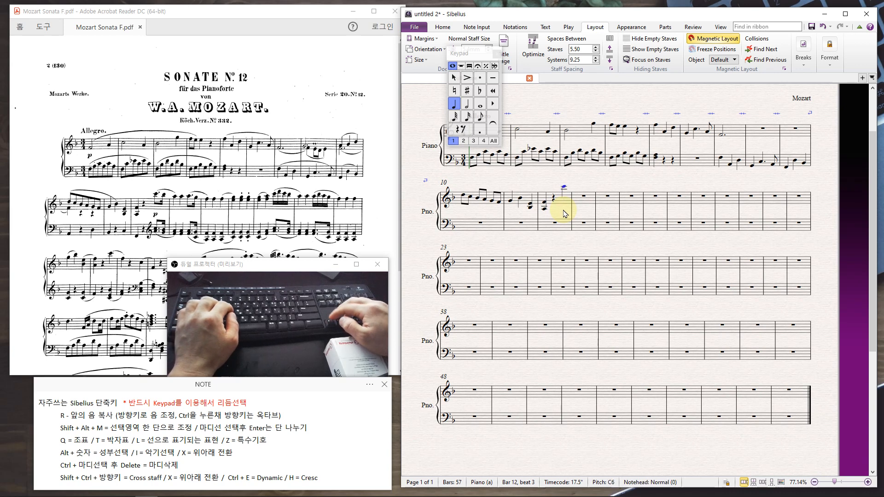
key("KP_3")
key("KP_Decimal")
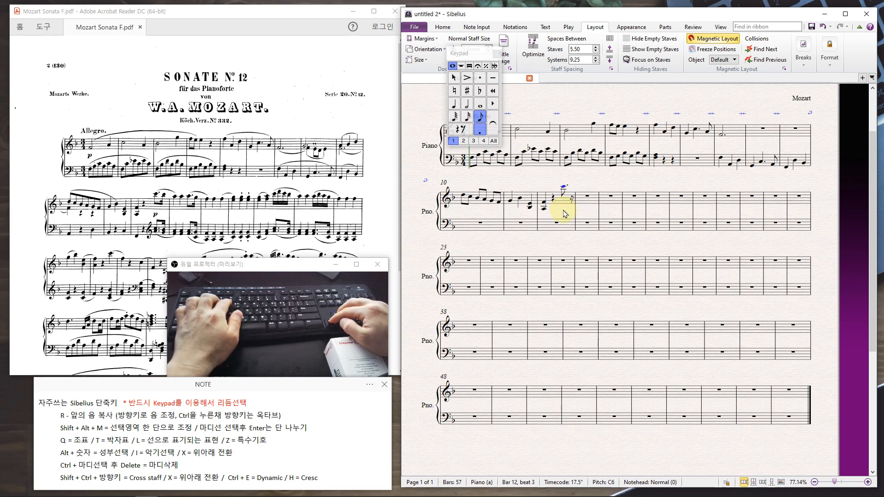
Step: Complete bar 12 with a 16th note one step below C6 and remove its tie into the next bar
key("r")
key("KP_2")
key("Left")
key("Left")
key("Right")
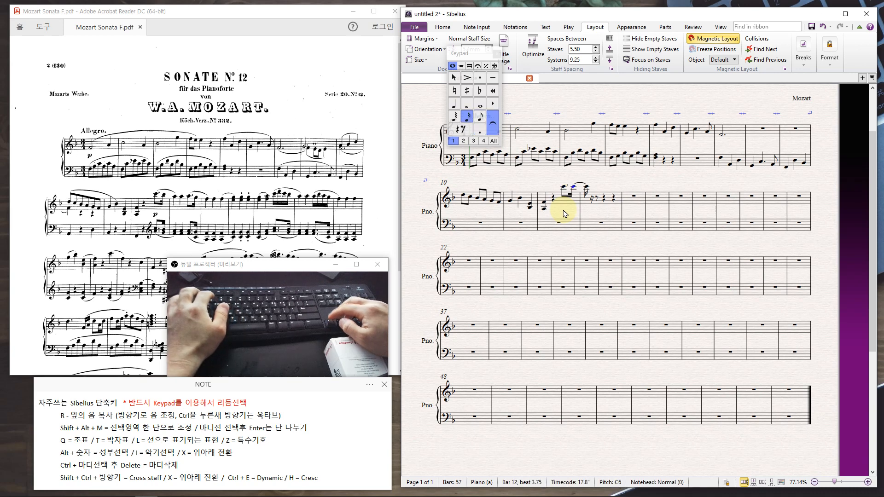
key("Down")
key("KP_Enter")
Step: Enter quarter notes on A5 for the first two beats of bar 13
key("Right")
key("Down")
key("Down")
key("KP_4")
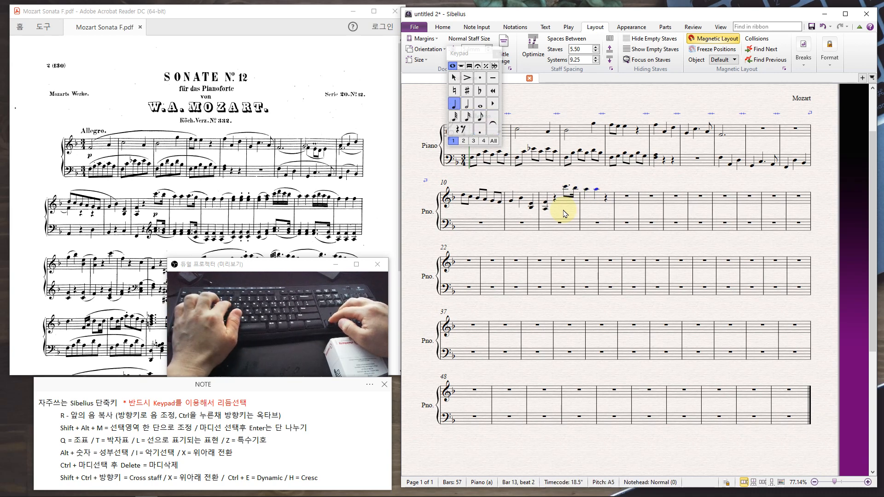
Step: Fill bar 13's third beat with a dotted eighth note A5 and an untied 16th note G5
key("KP_3")
key("KP_Decimal")
key("r")
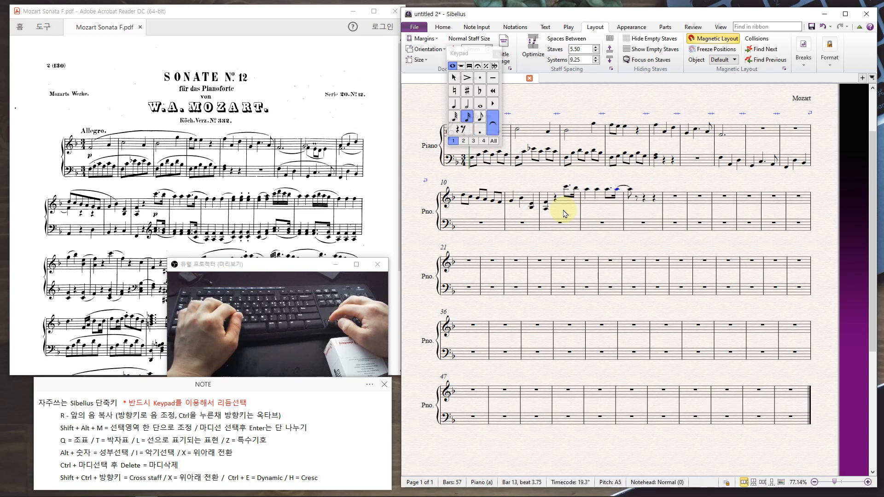
key("Down")
key("KP_Enter")
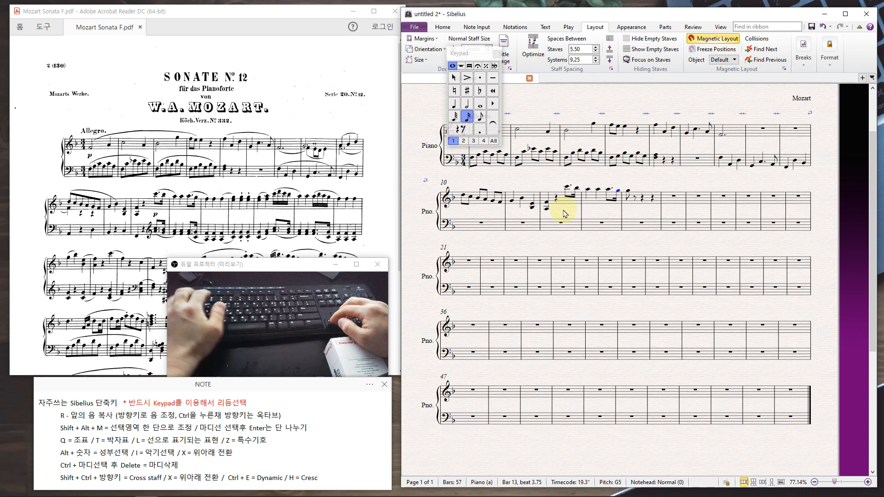
Step: Fill bar 14 of the treble part with three F5 quarter notes
key("Right")
key("r")
key("Left")
key("Down")
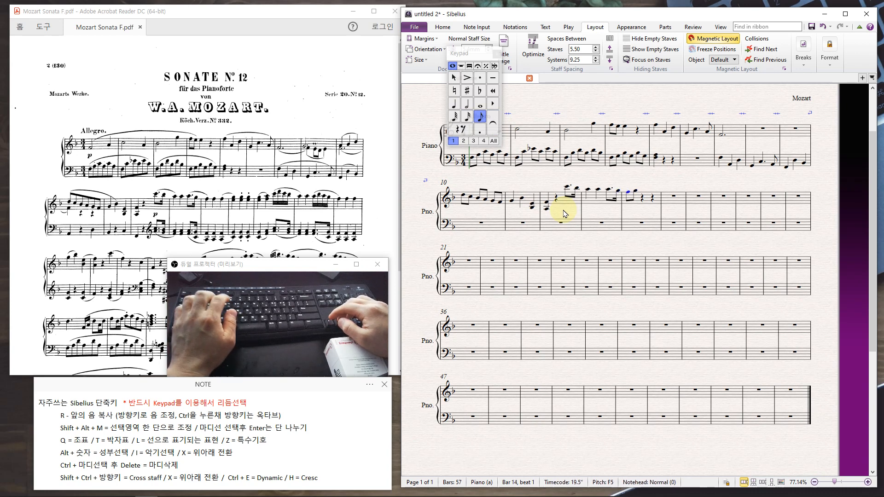
key("KP_4")
key("r")
key("r")
Step: Fill bar 15 with E5–G5 quarter-note thirds and bar 16 with F5–A5 quarter-note thirds
key("e")
key("3")
key("r")
key("r")
key("r")
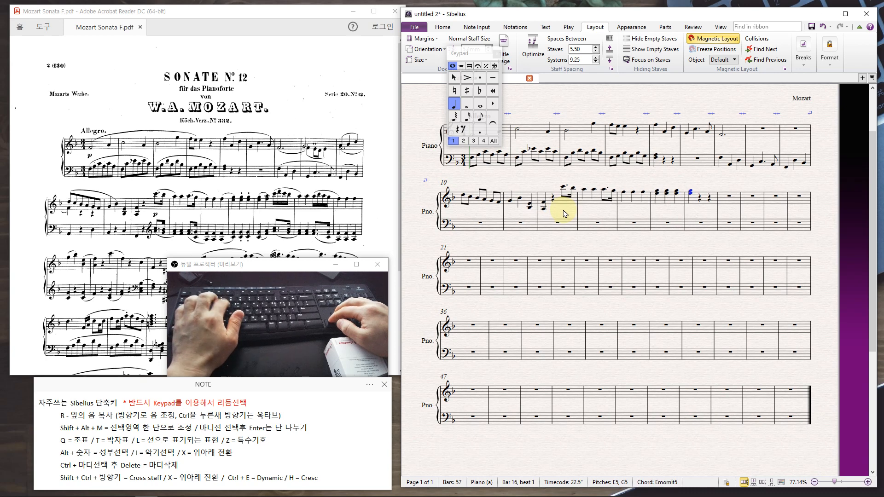
key("Up")
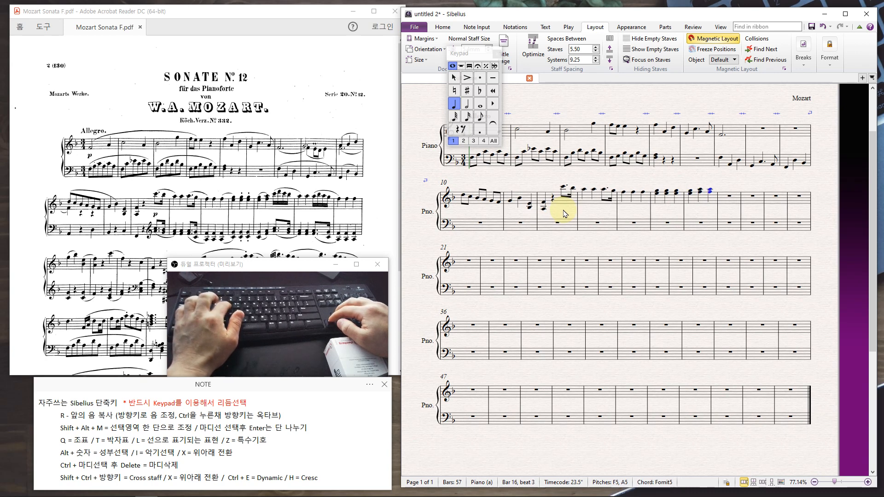
Step: Replace bar 16's third-beat chord with the 16th notes C6, D6, C6 and B♭5
key("2")
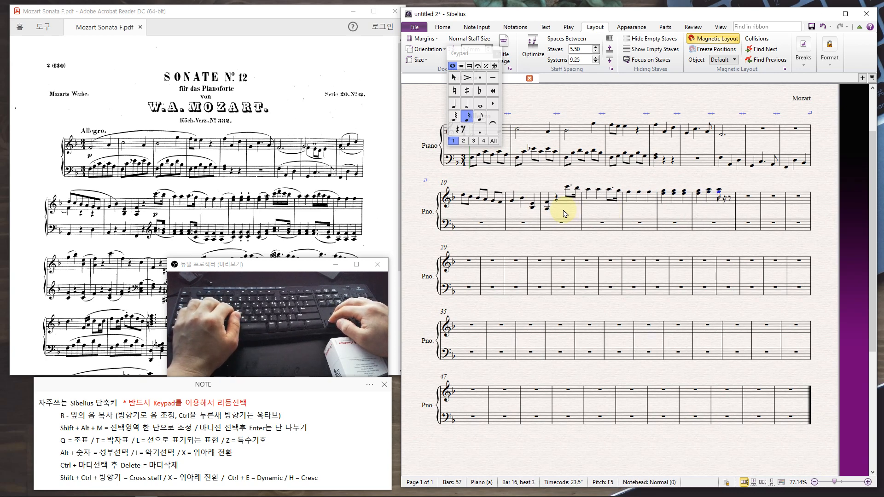
key("Up")
key("Up")
key("Up")
key("Up")
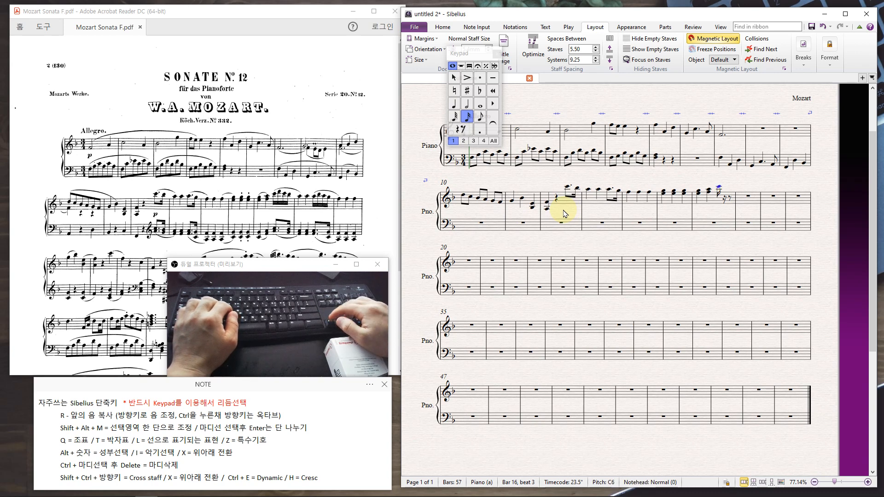
key("r")
key("Up")
key("r")
key("Down")
key("r")
key("Down")
Step: Enter A5 quarter notes across the three beats of bar 17
key("r")
key("4")
key("Down")
key("r")
key("r")
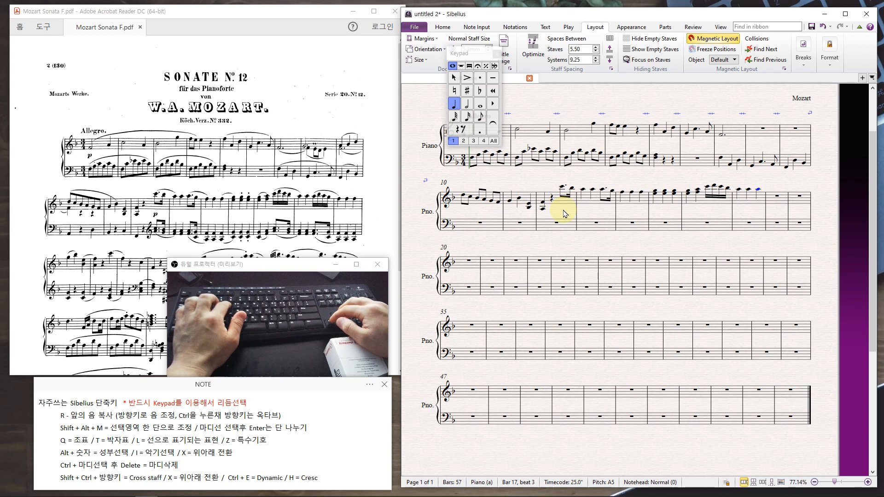
Step: Replace bar 17's third-beat quarter note with the 16th notes A5, B♭5, A5 and G5
key("2")
key("r")
key("Up")
key("r")
key("Down")
key("r")
key("Down")
Step: Fill bar 18 with three F5 quarter notes
key("r")
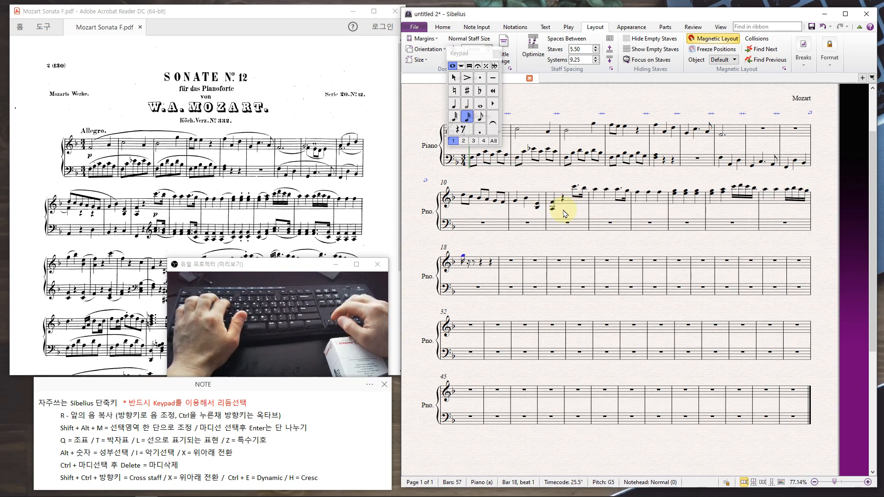
key("Down")
key("4")
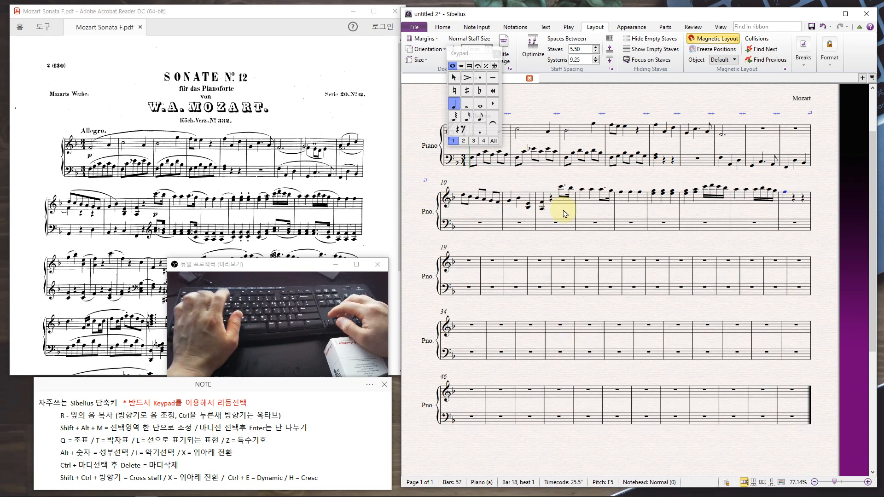
key("r")
key("r")
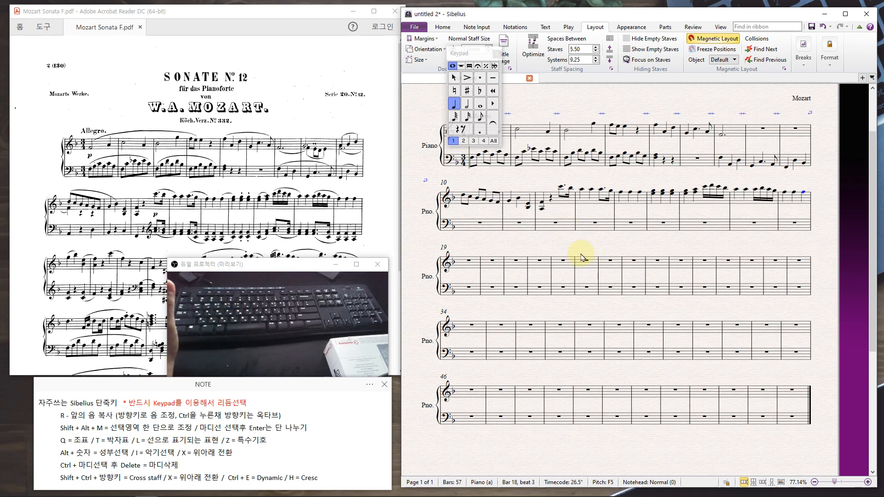
Step: Move the Keypad down over the start of the third system and enter an eighth note E4 at the start of bar 23
left_click_drag(479, 54, 471, 143)
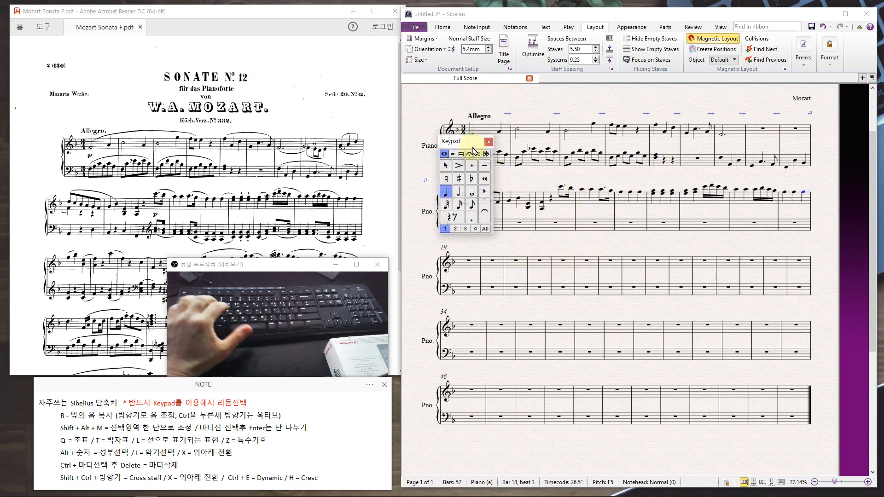
left_click_drag(470, 142, 474, 252)
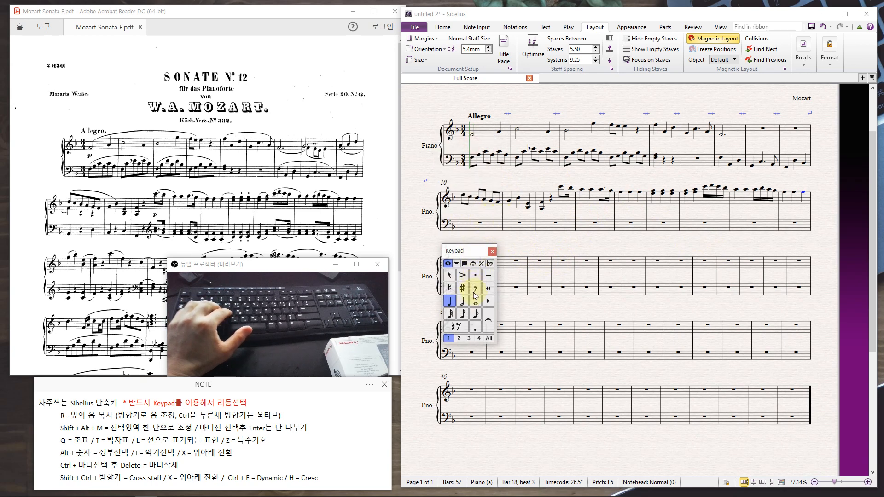
left_click(543, 304)
left_click(476, 316)
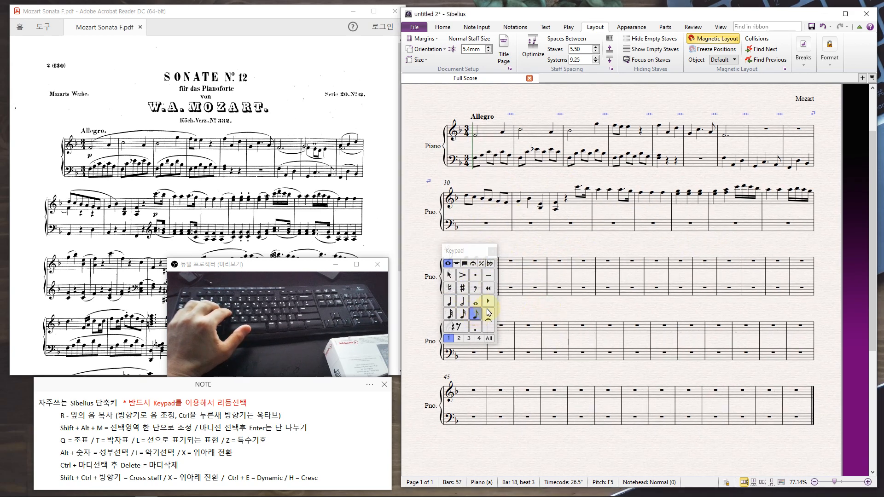
left_click(573, 262)
key("Escape")
left_click(475, 315)
left_click(604, 266)
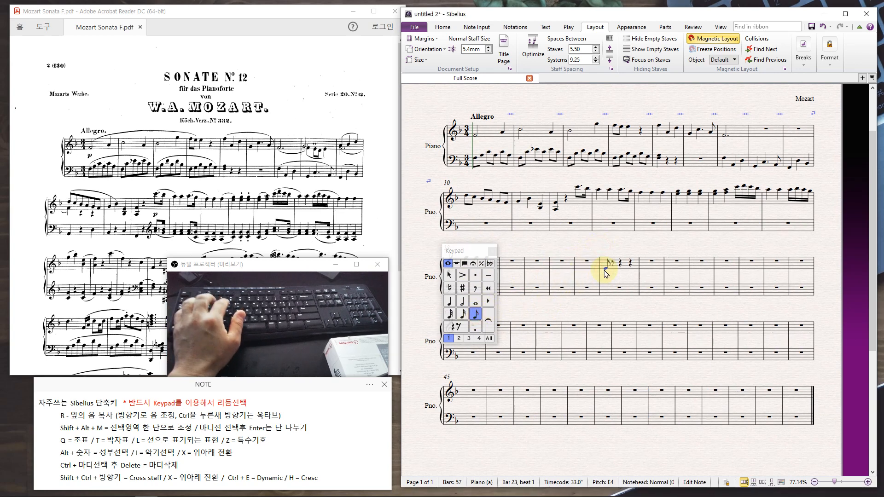
Step: Repeat the E4 eighth note until bar 23 is filled
key("r")
key("r")
key("r")
key("r")
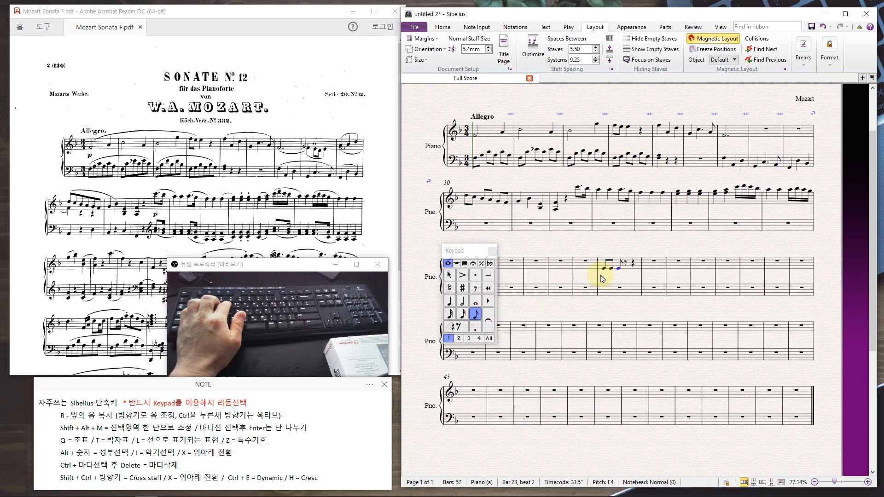
key("r")
key("r")
key("r")
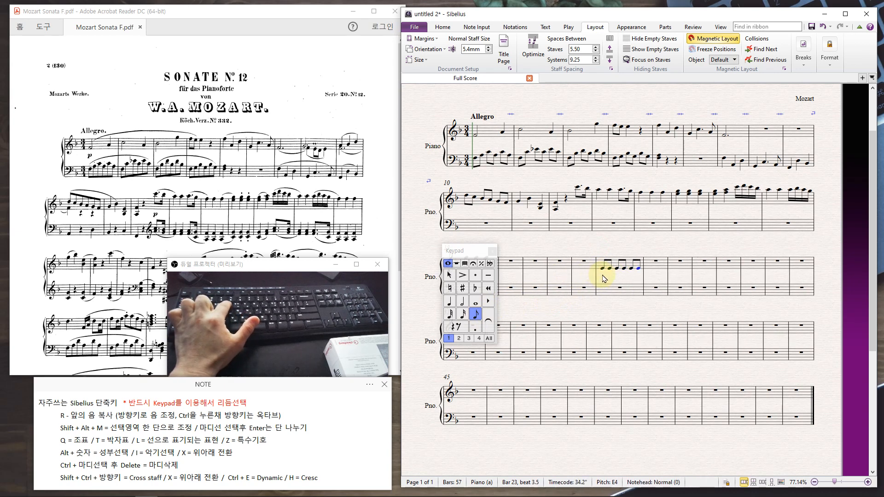
Step: Continue the eighth notes through bar 24 into bar 25, rising from E4 to D5, and change the last D5 to a quarter note
key("Up")
key("Down")
key("r")
key("Up")
key("r")
key("Up")
key("r")
key("Up")
key("r")
key("r")
key("Up")
key("r")
key("Up")
key("r")
key("r")
key("Up")
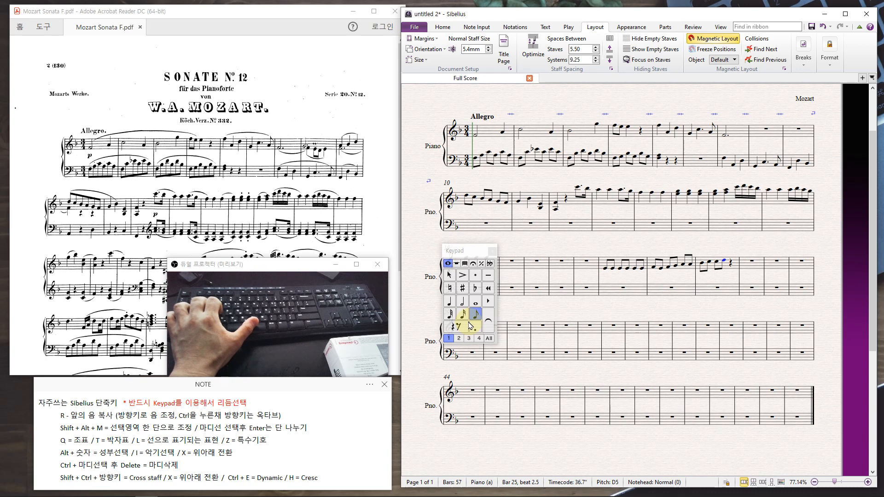
key("KP_4")
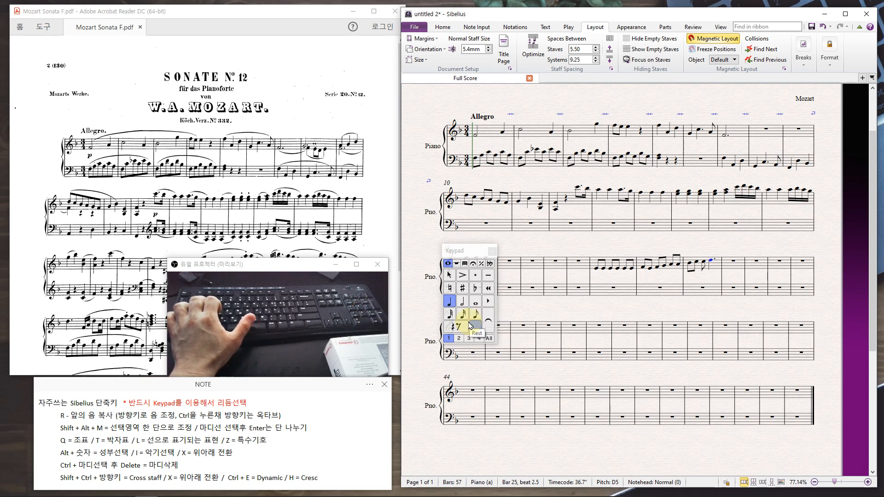
key("Escape")
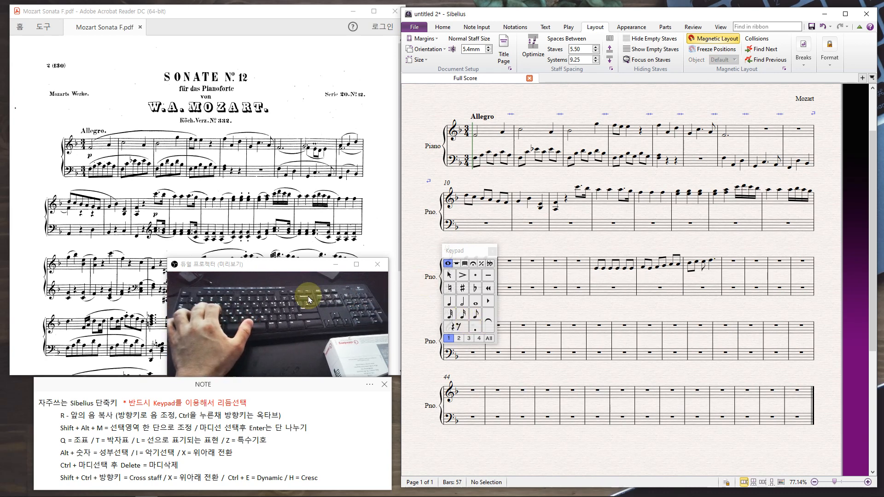